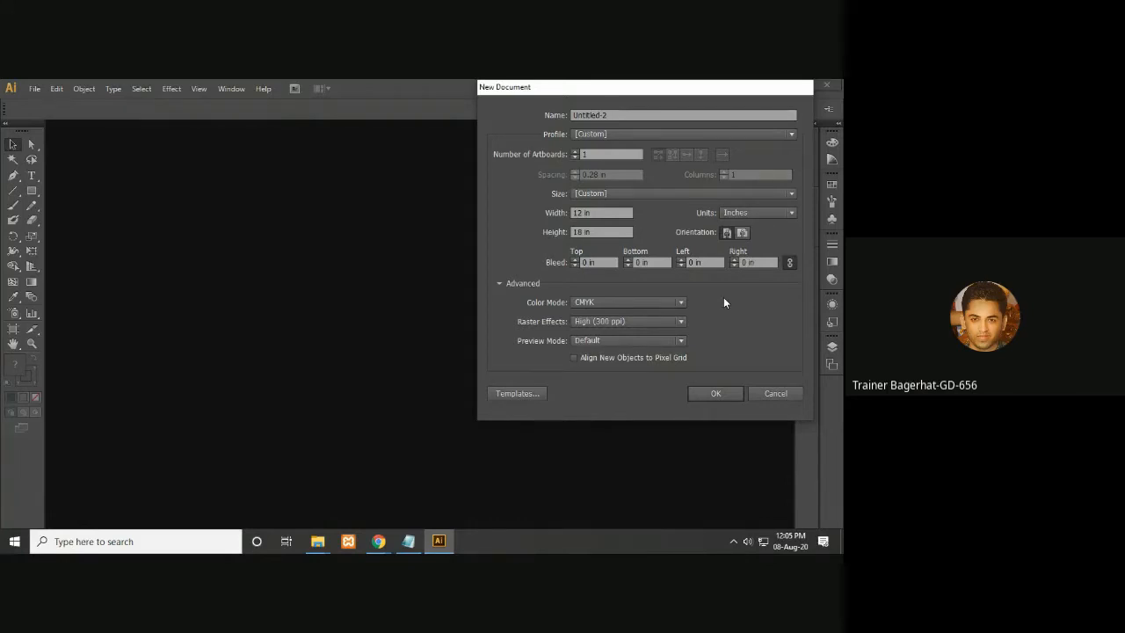
- Switch the document color mode to RGB and back to CMYK
click(662, 302)
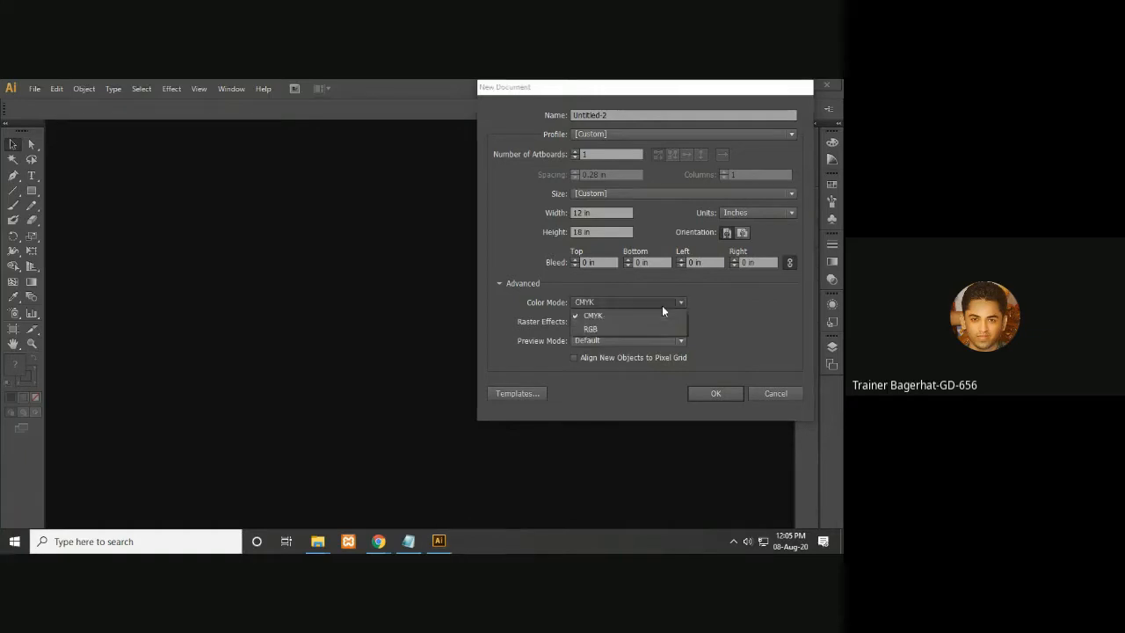
click(637, 330)
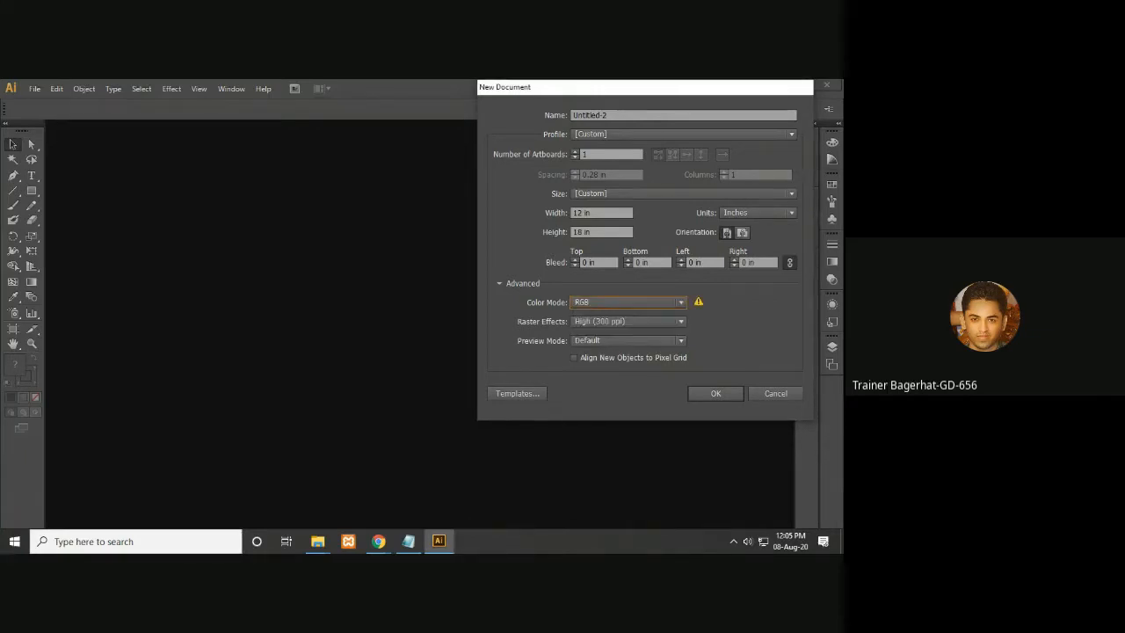
click(669, 300)
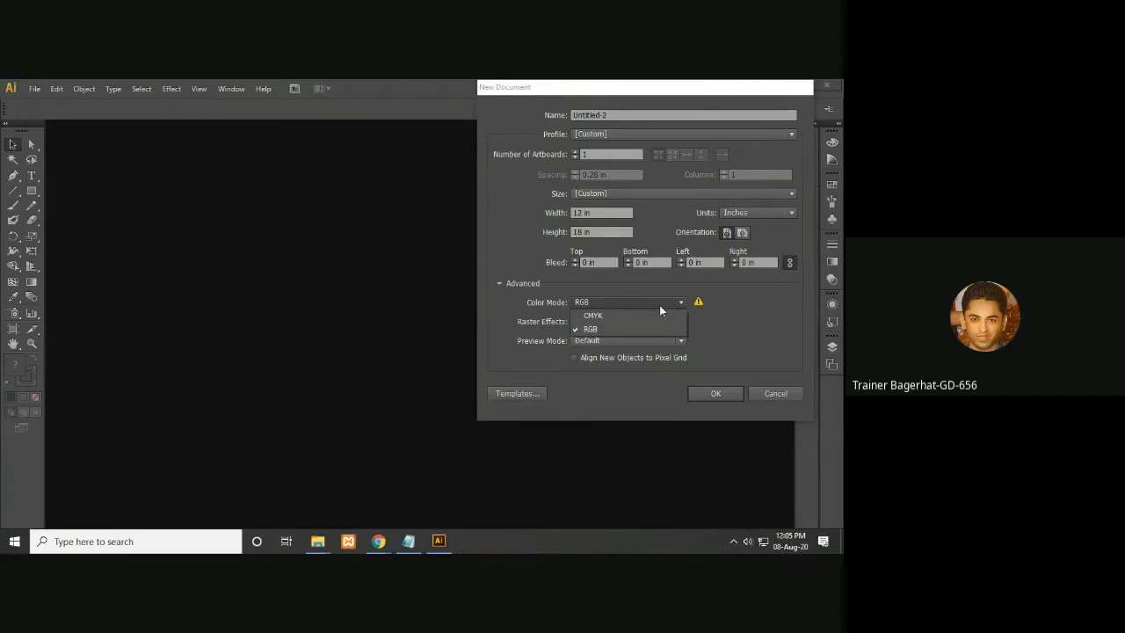
click(648, 314)
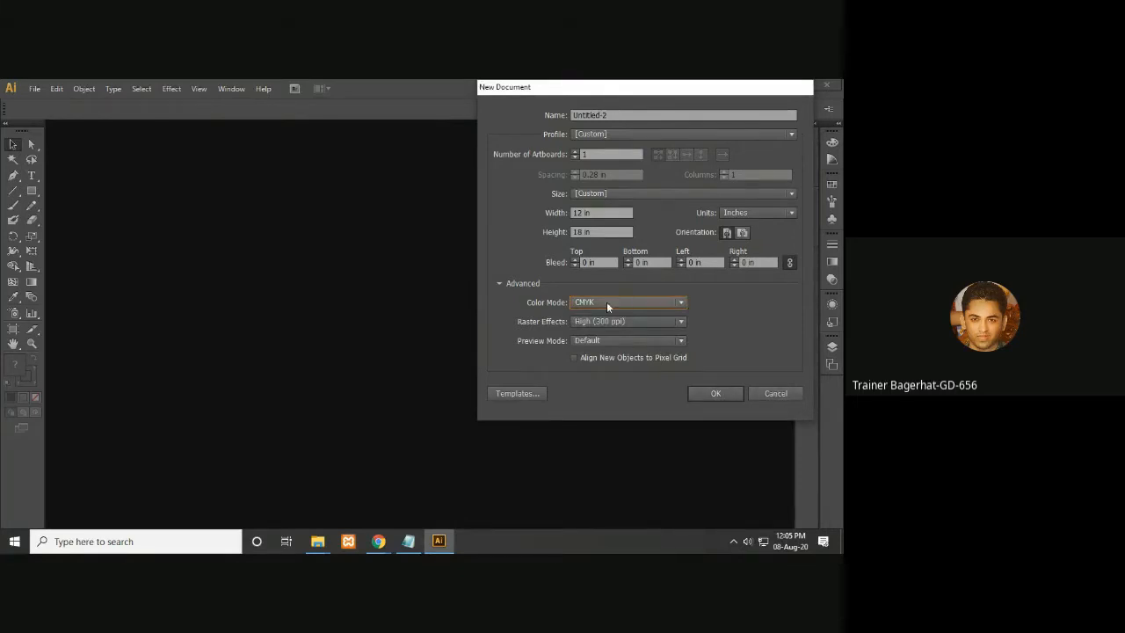
- Keep raster effects at High (300 ppi) and create the 12 × 18 in CMYK document
click(621, 322)
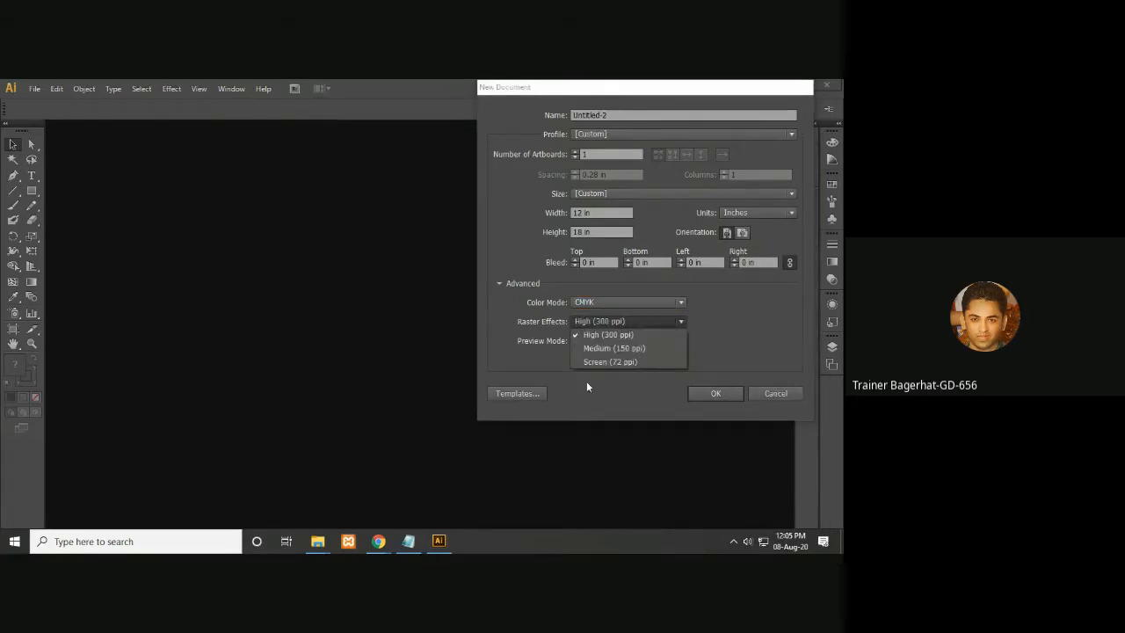
click(624, 330)
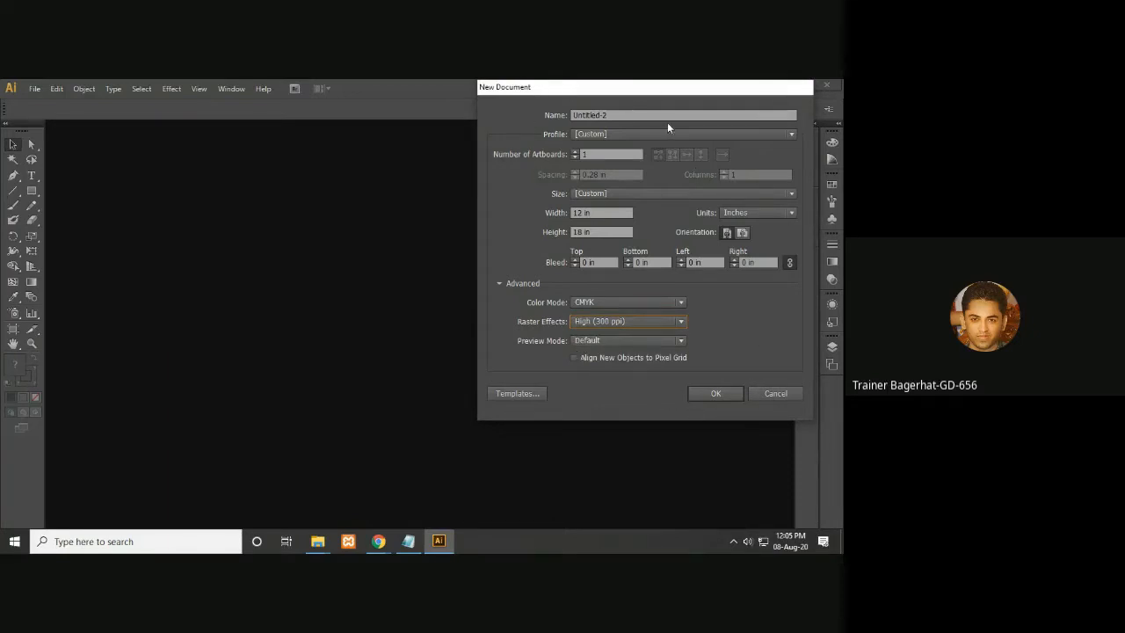
click(598, 217)
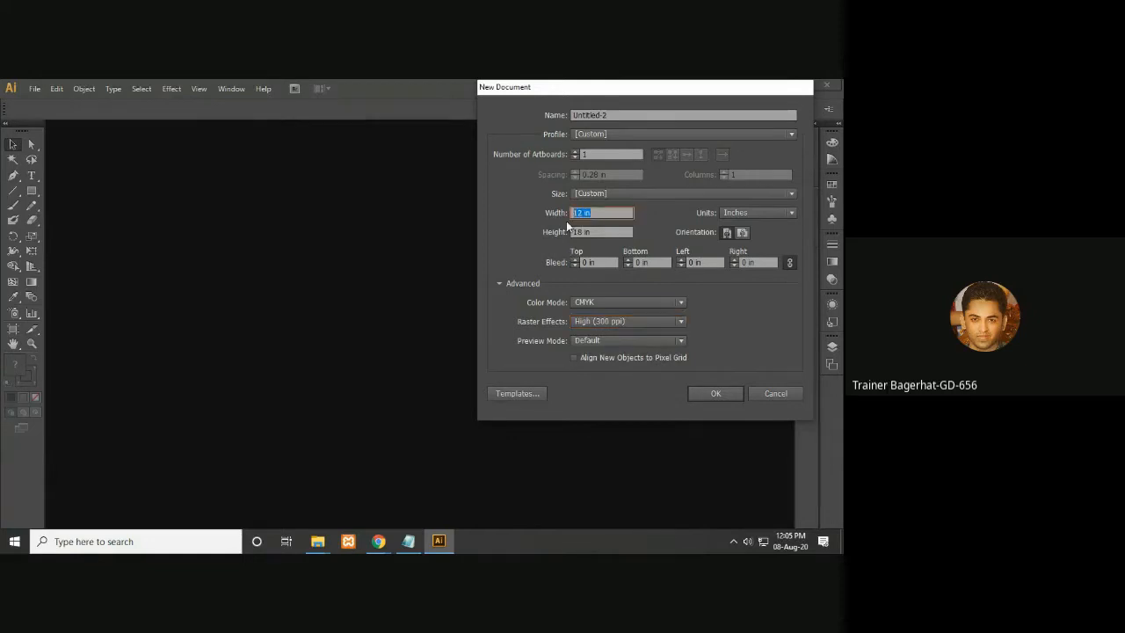
click(587, 231)
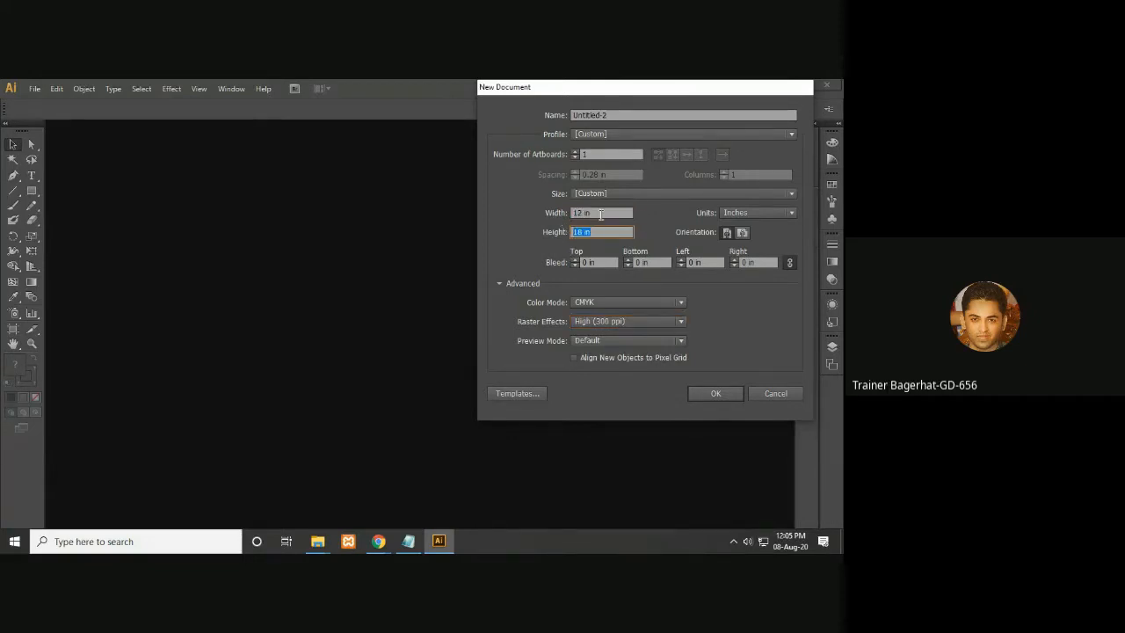
click(601, 214)
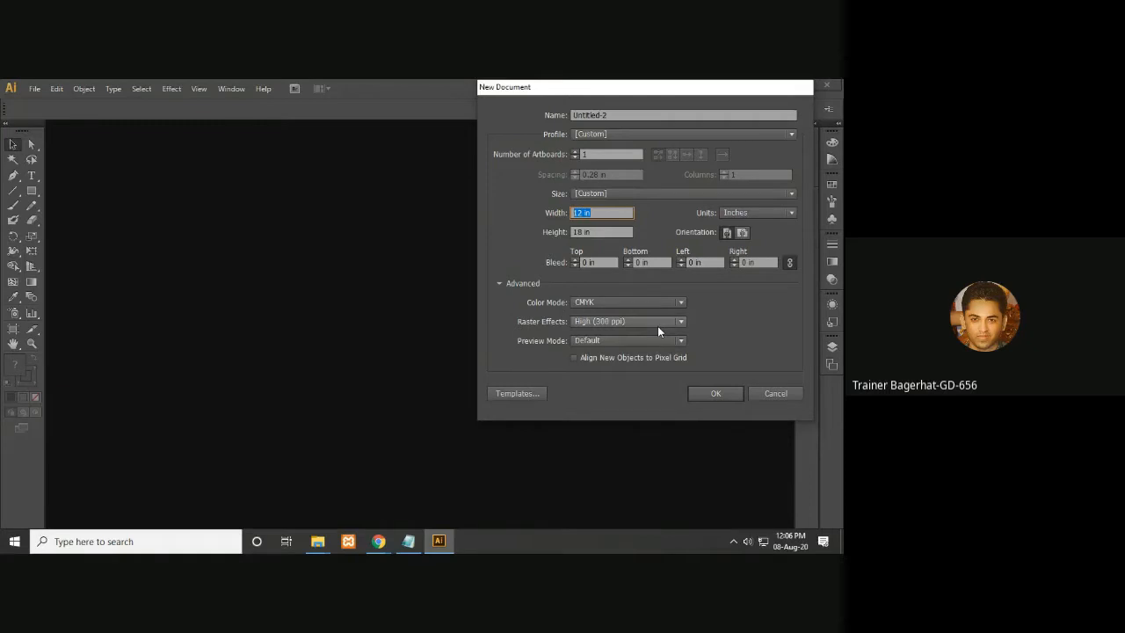
click(724, 393)
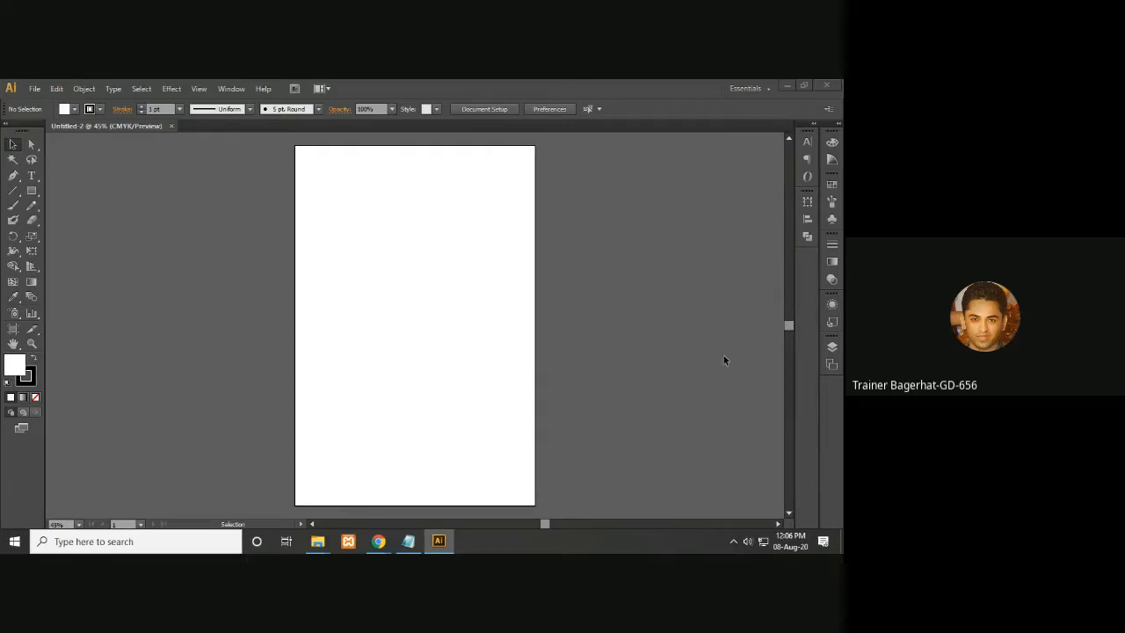
- Set the fill color to black and the stroke to none
click(33, 361)
click(37, 395)
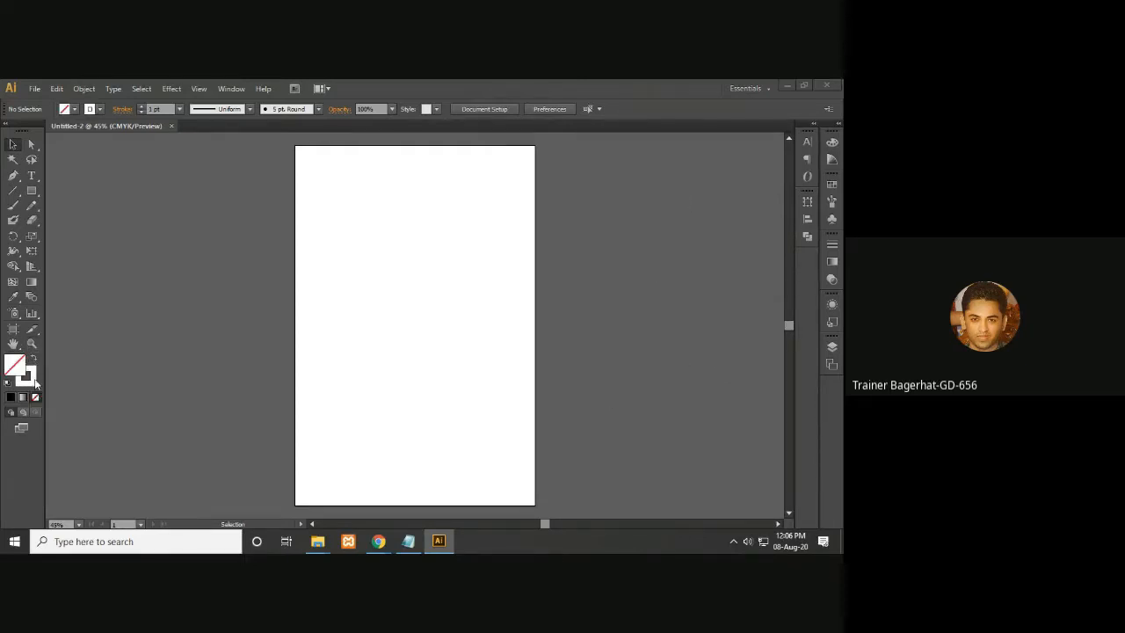
click(33, 361)
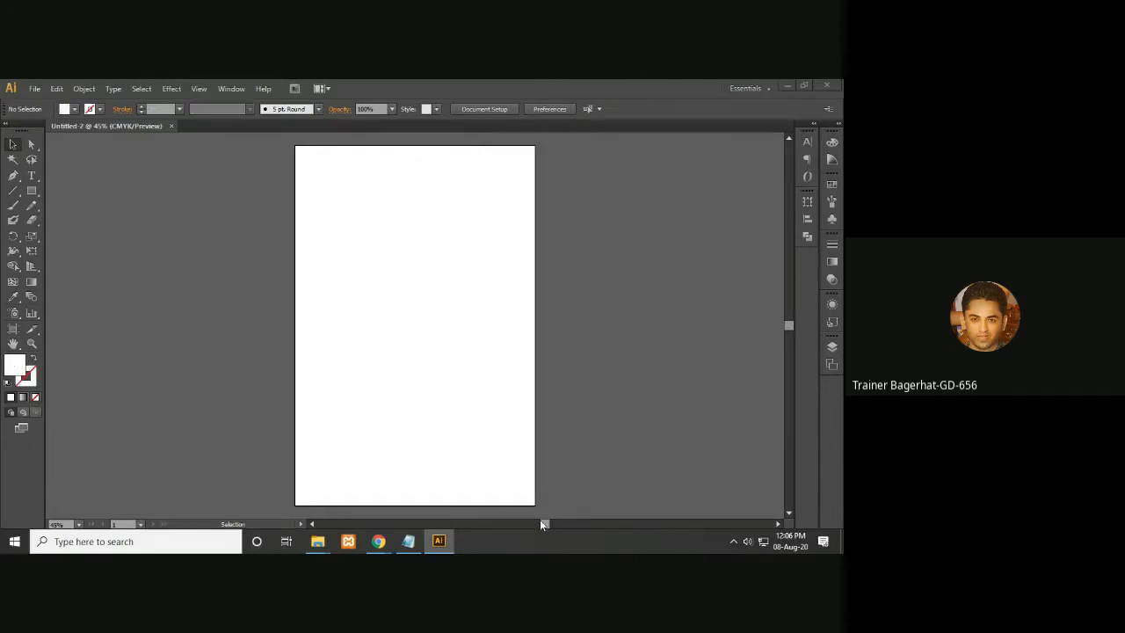
double_click(12, 366)
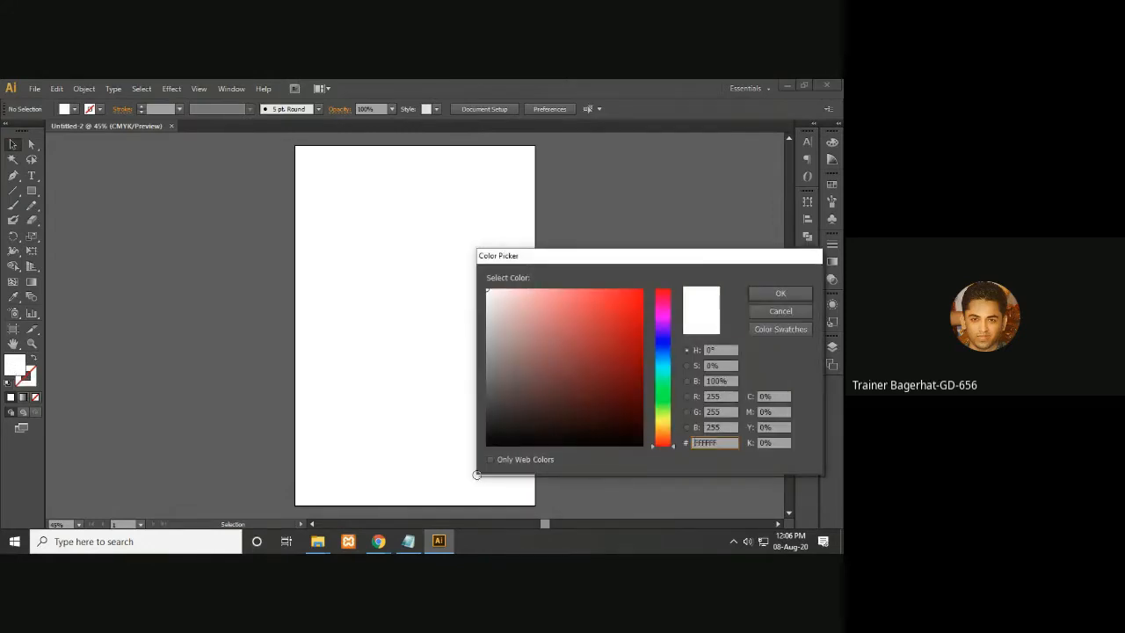
click(489, 431)
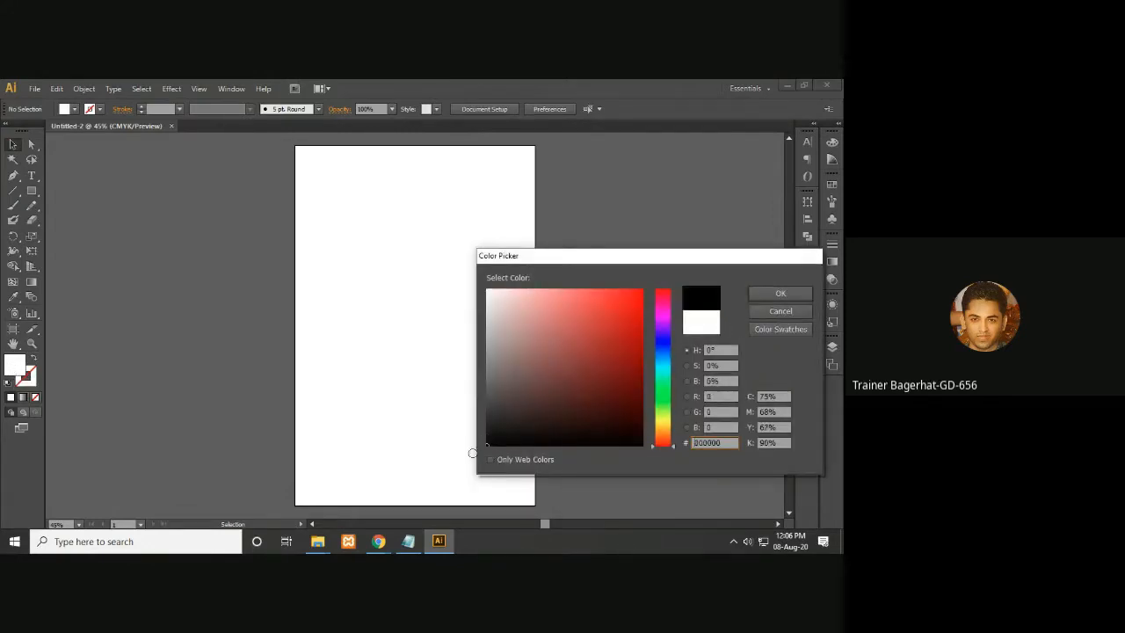
click(777, 294)
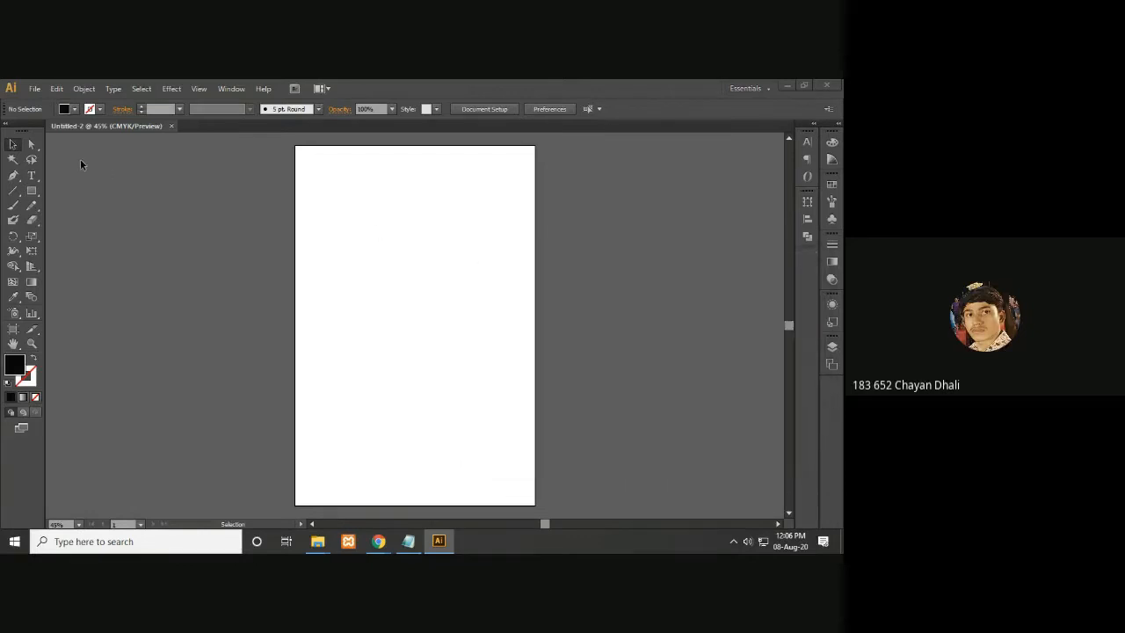
- Draw a black rectangle covering the whole artboard with the Rectangle tool
click(32, 192)
drag(296, 147, 535, 504)
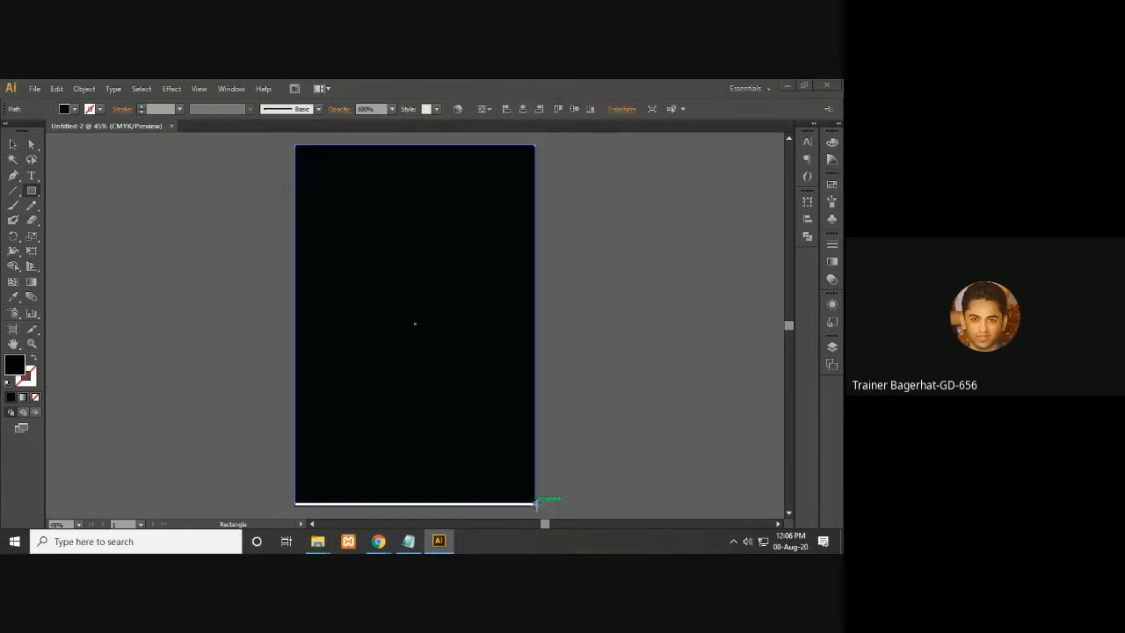
click(13, 145)
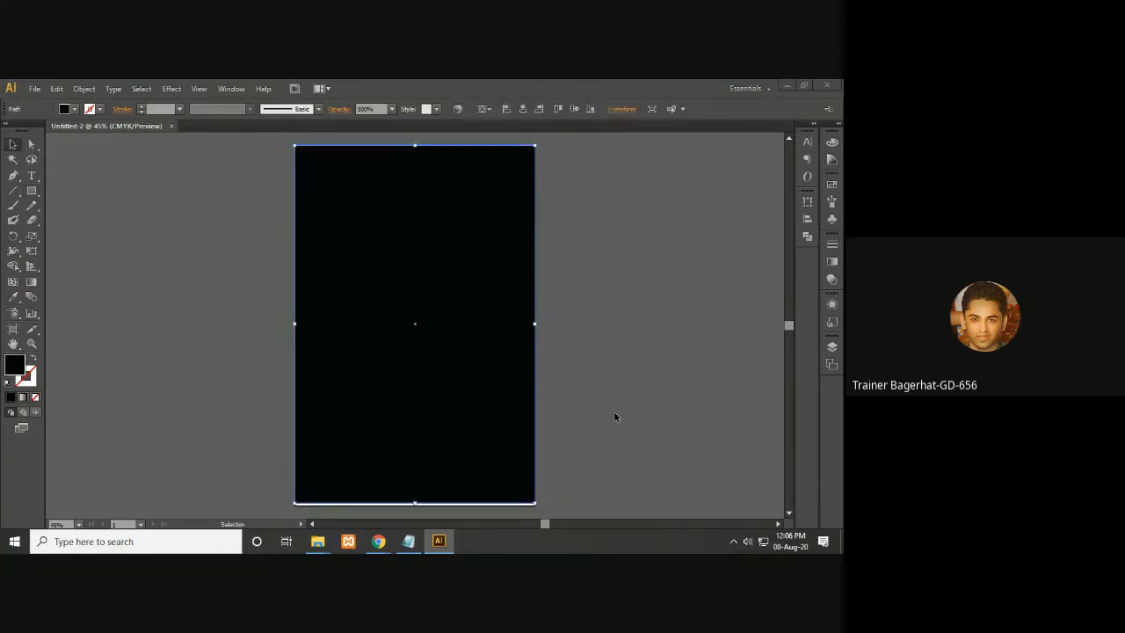
drag(615, 416, 626, 381)
drag(424, 466, 427, 465)
click(596, 443)
key(a)
key(ctrl+plus)
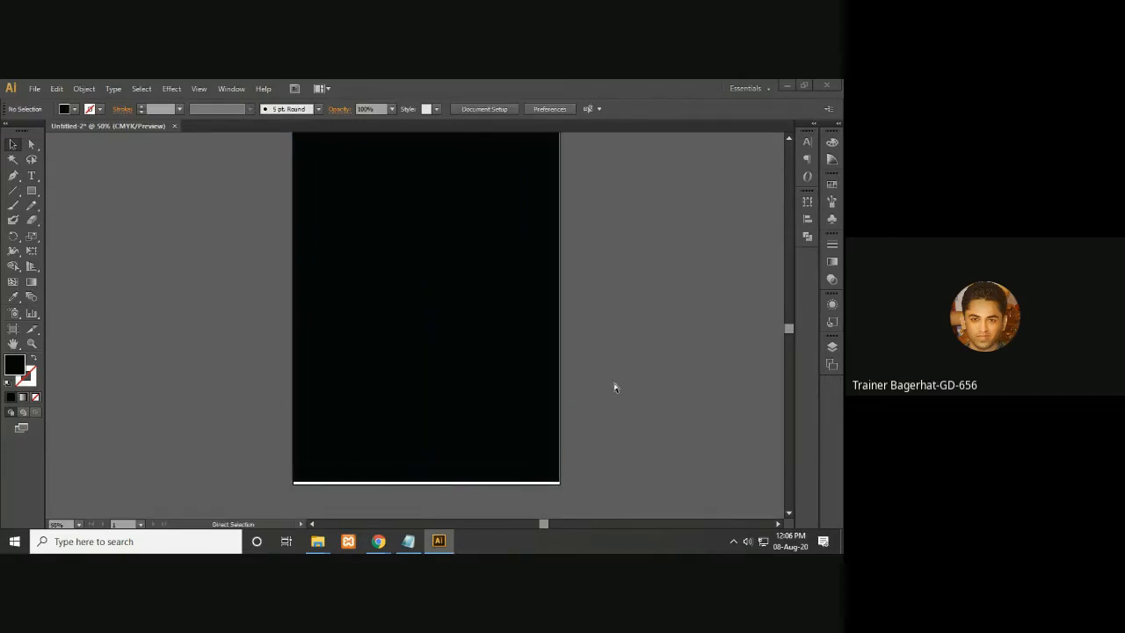
key(ctrl+plus)
key(ctrl+plus)
key(ctrl+plus)
key(space)
drag(616, 385, 612, 225)
drag(503, 494, 534, 331)
click(614, 383)
drag(484, 382, 485, 390)
click(469, 399)
key(space)
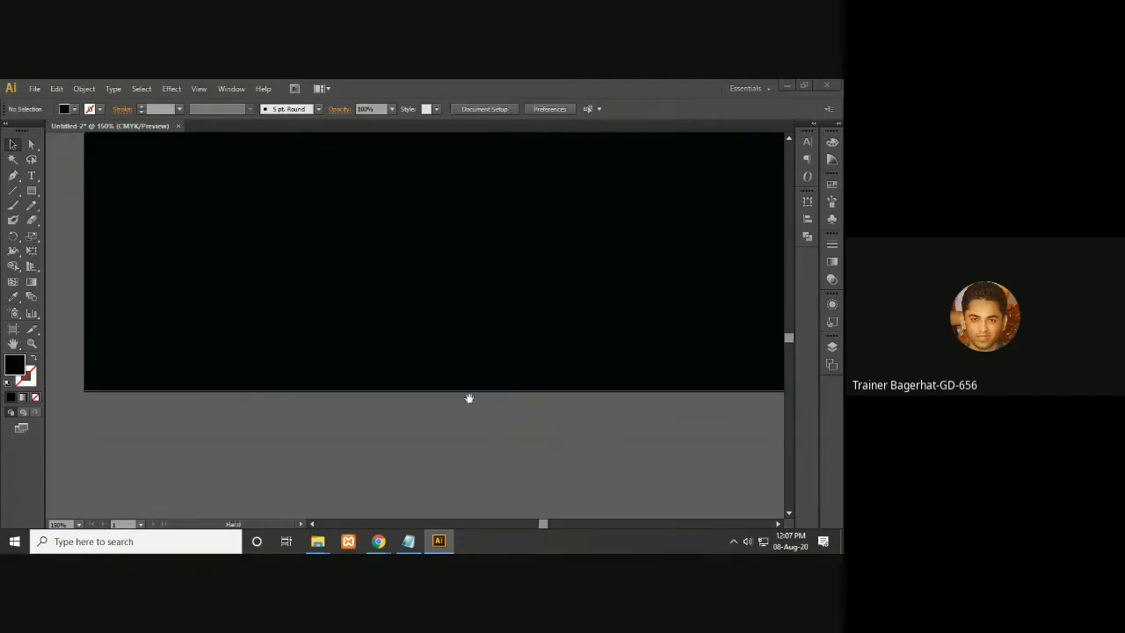
drag(359, 329, 297, 266)
key(ctrl+minus)
key(ctrl+plus)
key(ctrl+minus)
key(ctrl+minus)
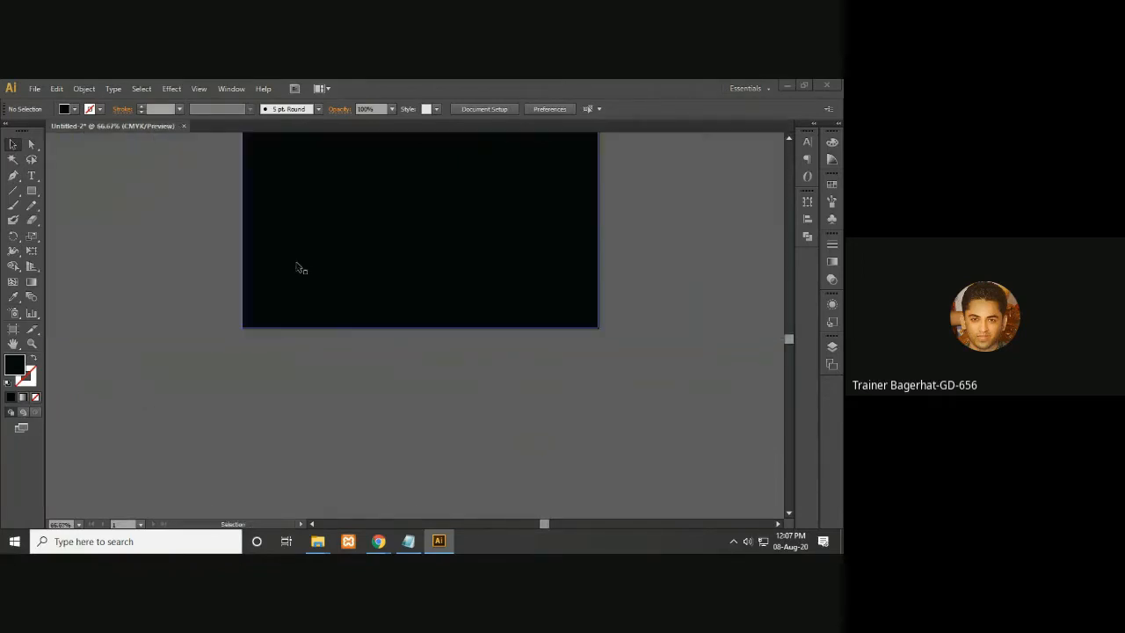
key(space)
drag(530, 248, 538, 390)
drag(583, 250, 533, 480)
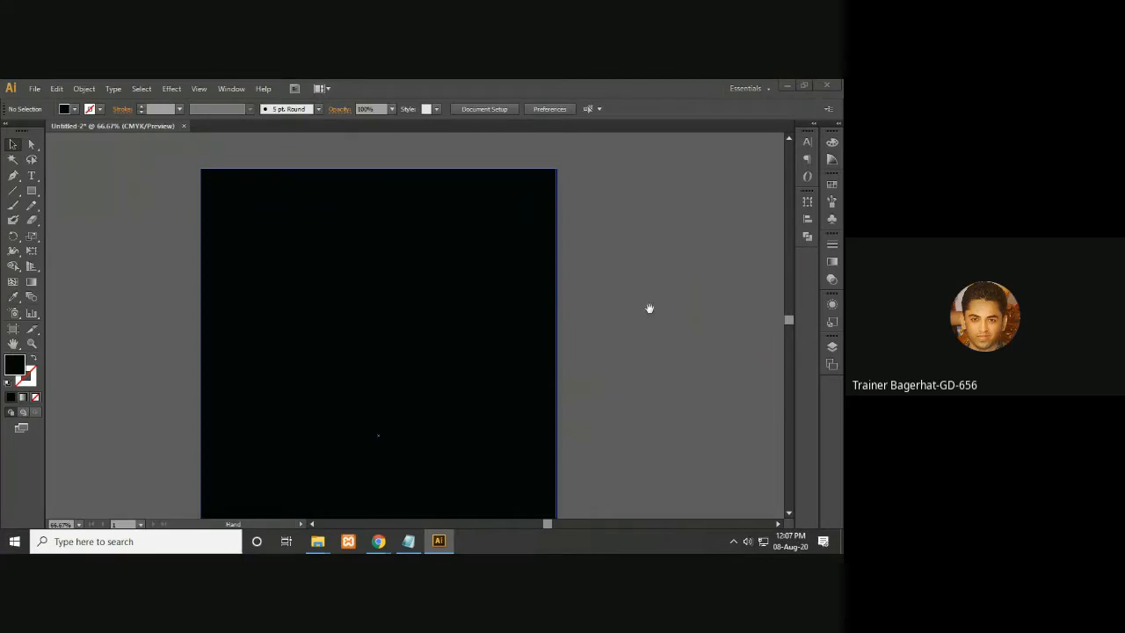
key(ctrl+minus)
key(ctrl+minus)
key(space)
drag(563, 399, 552, 350)
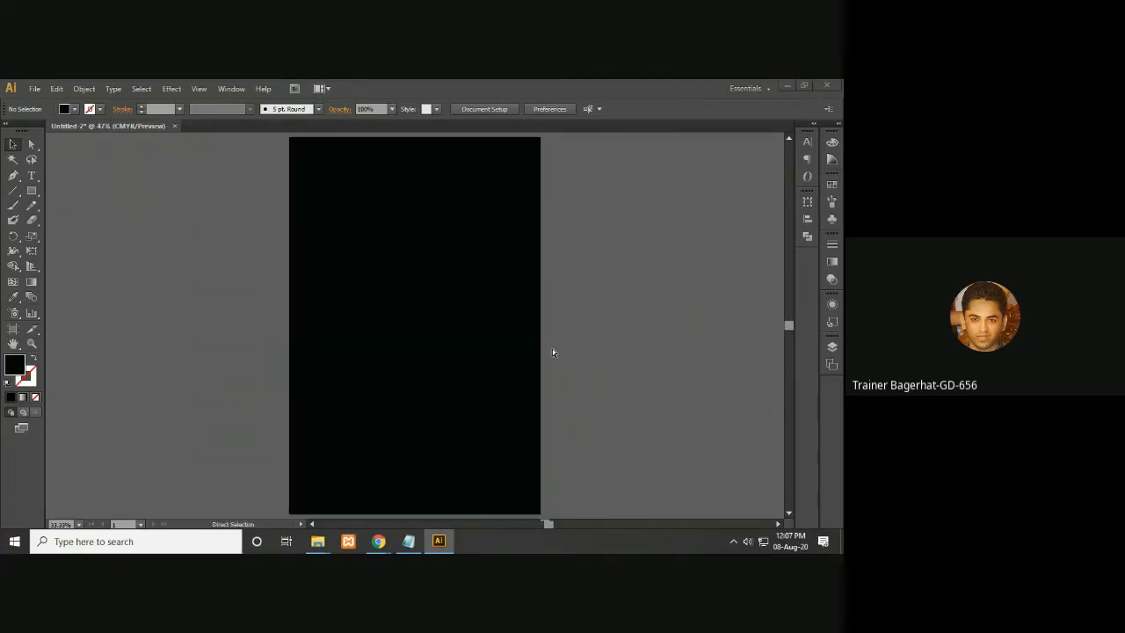
scroll(552, 349, up, 1)
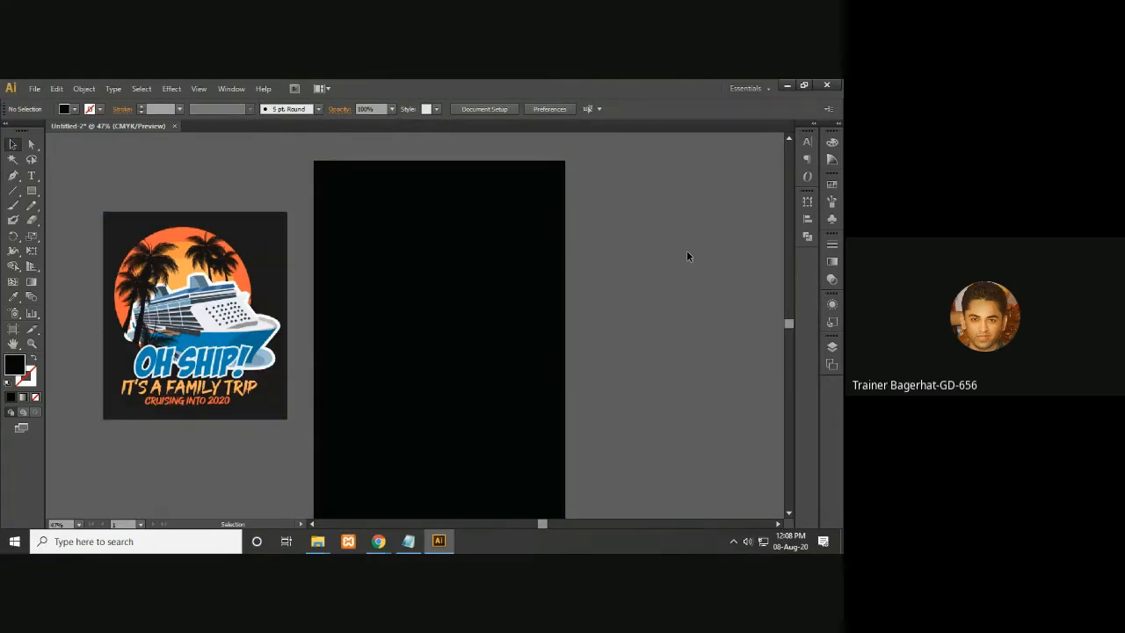
- Select the 'OH SHIP!' reference design placed beside the artboard
key(ctrl+=)
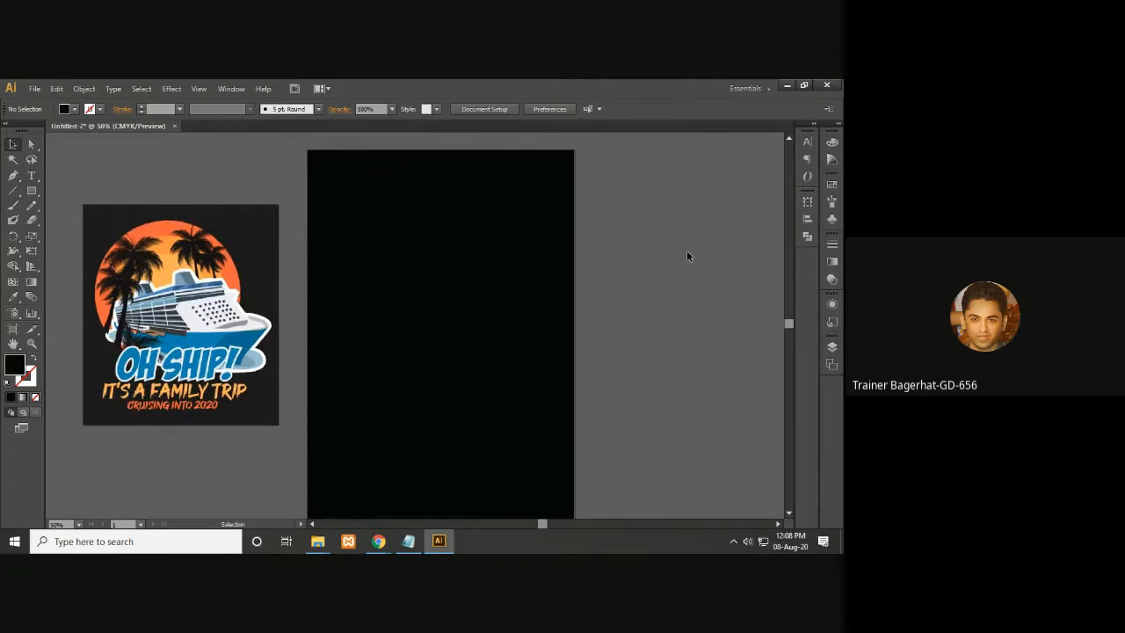
drag(507, 325, 553, 324)
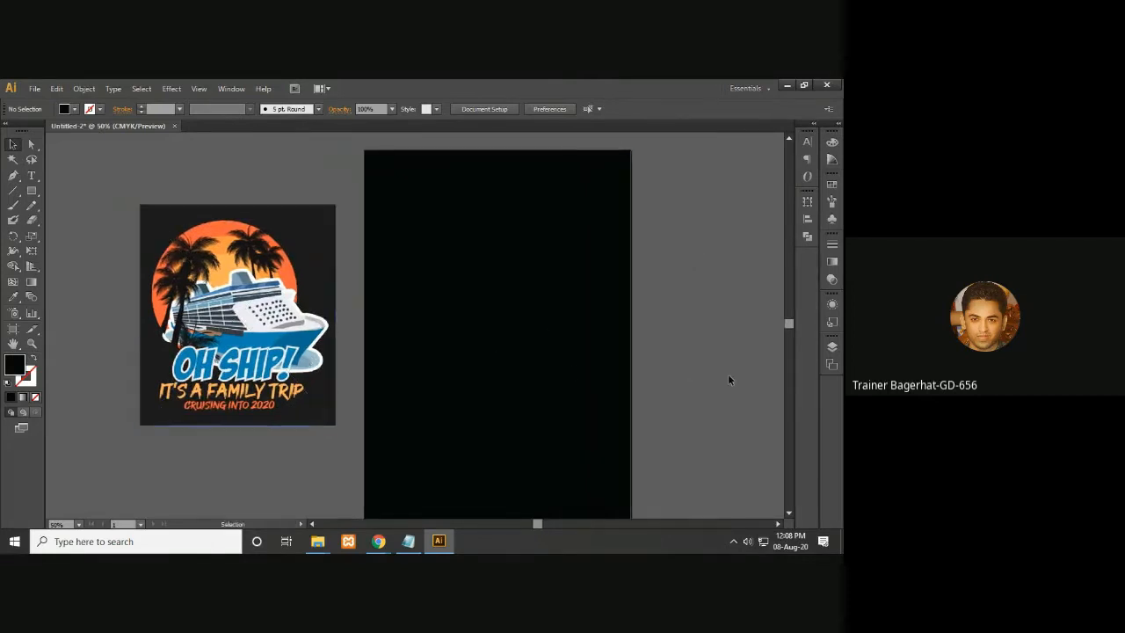
click(273, 318)
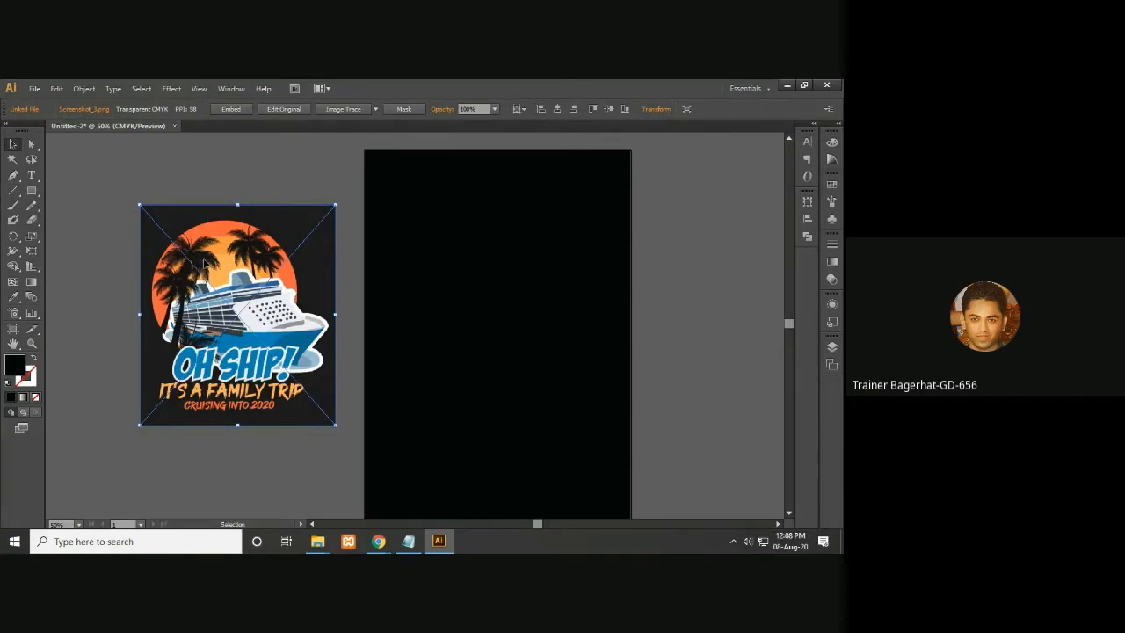
- Switch to File Explorer and preview the palm trees sunset background image in the T-shirt folder
click(327, 548)
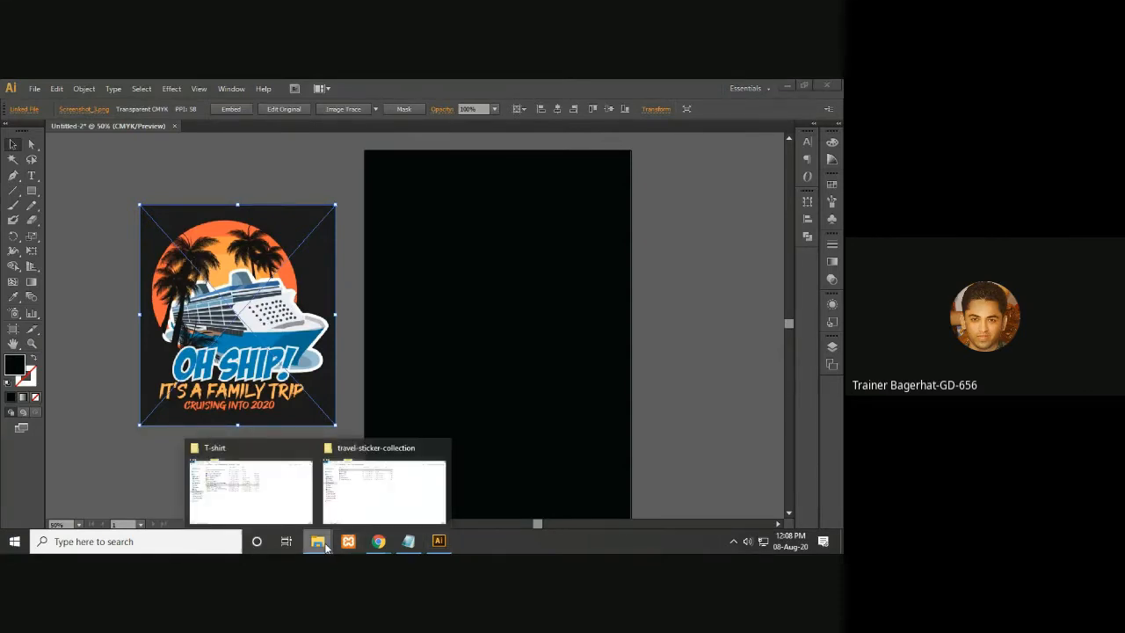
mouse_move(272, 494)
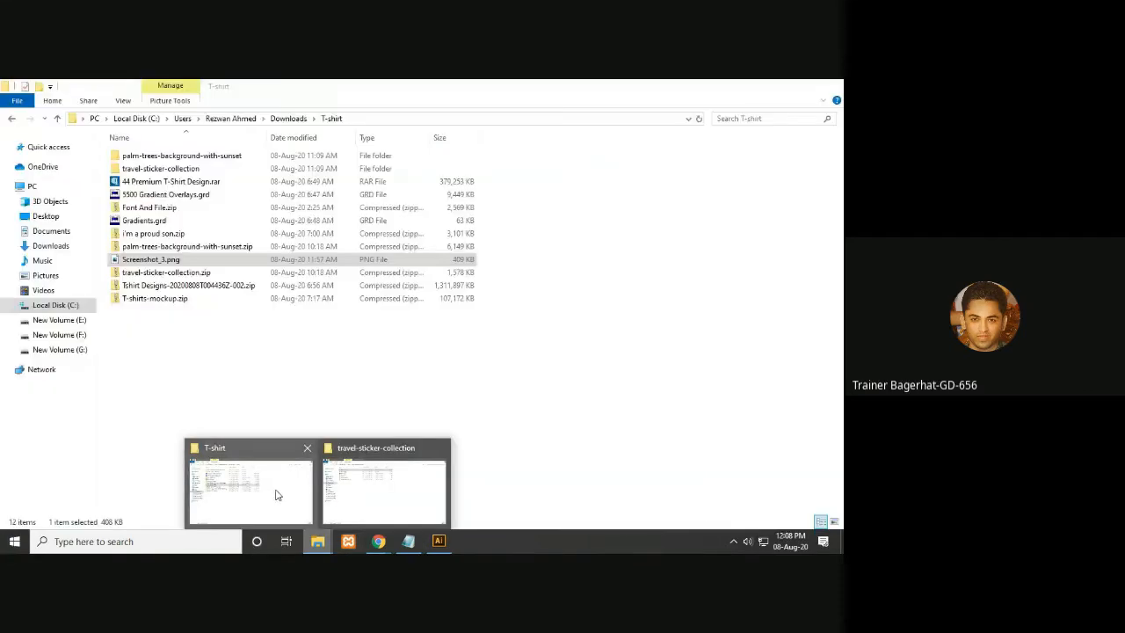
click(275, 495)
click(245, 387)
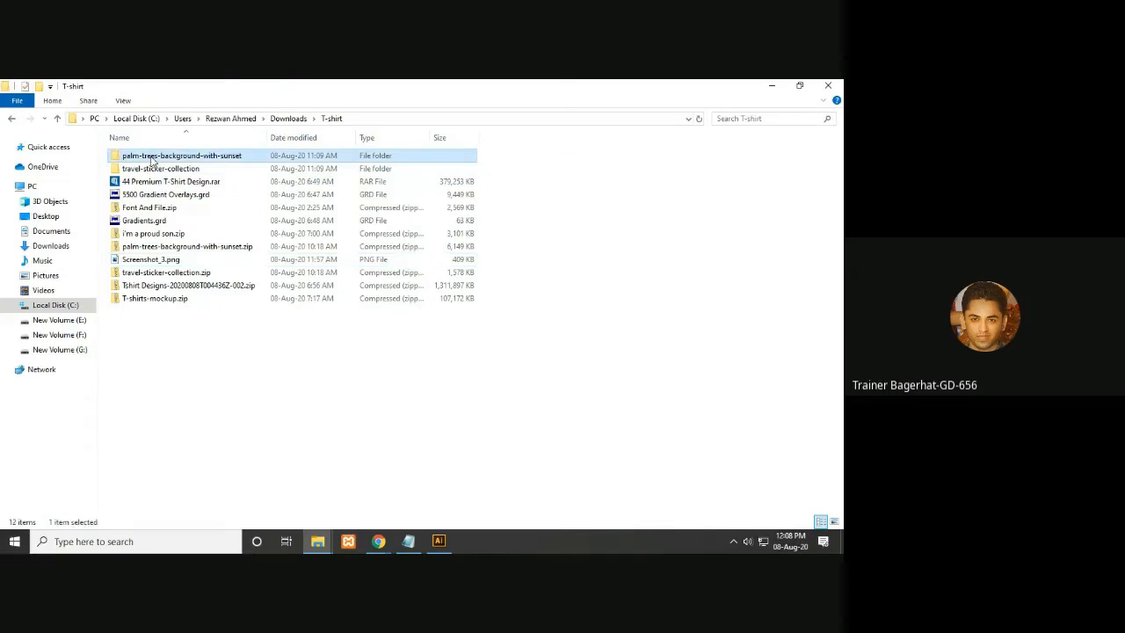
double_click(151, 156)
double_click(133, 155)
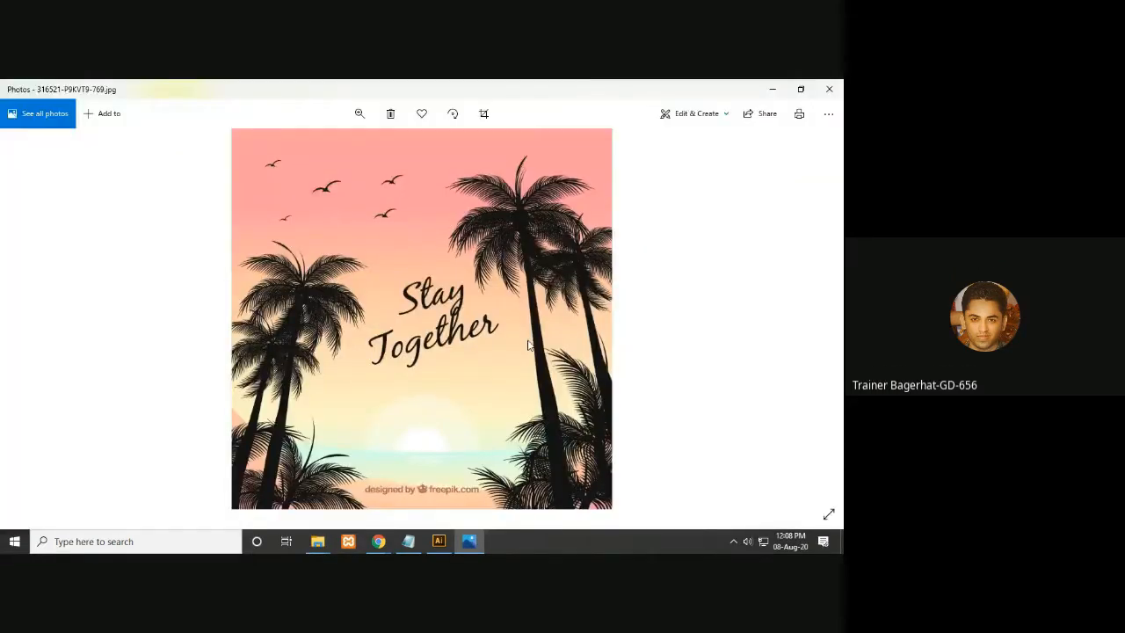
click(829, 88)
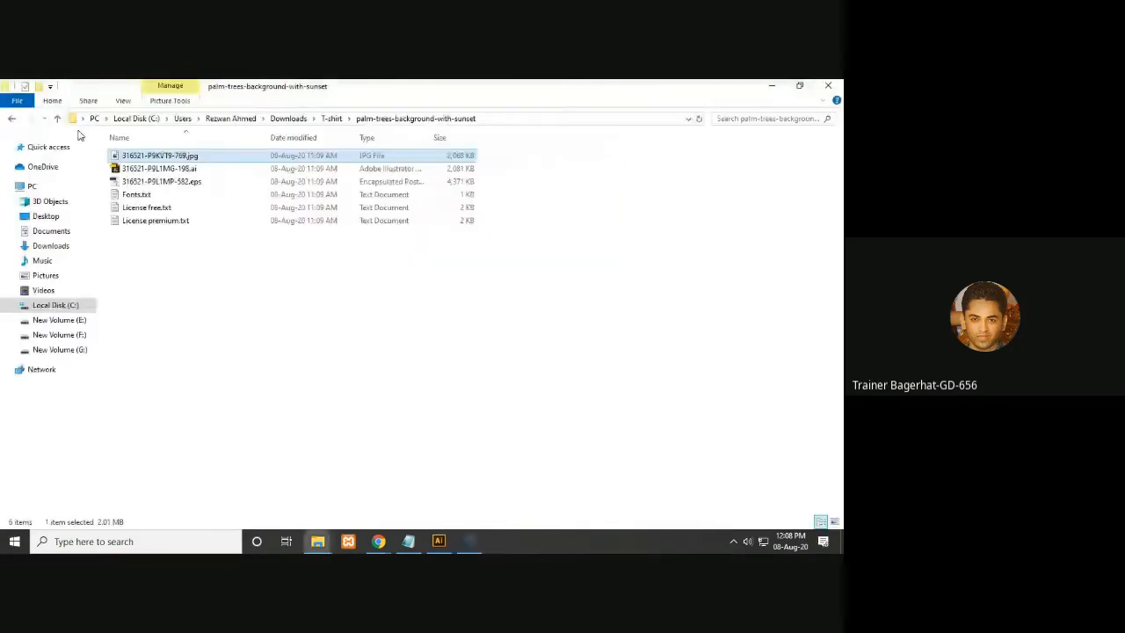
- Preview the travel sticker collection image from its folder
click(57, 118)
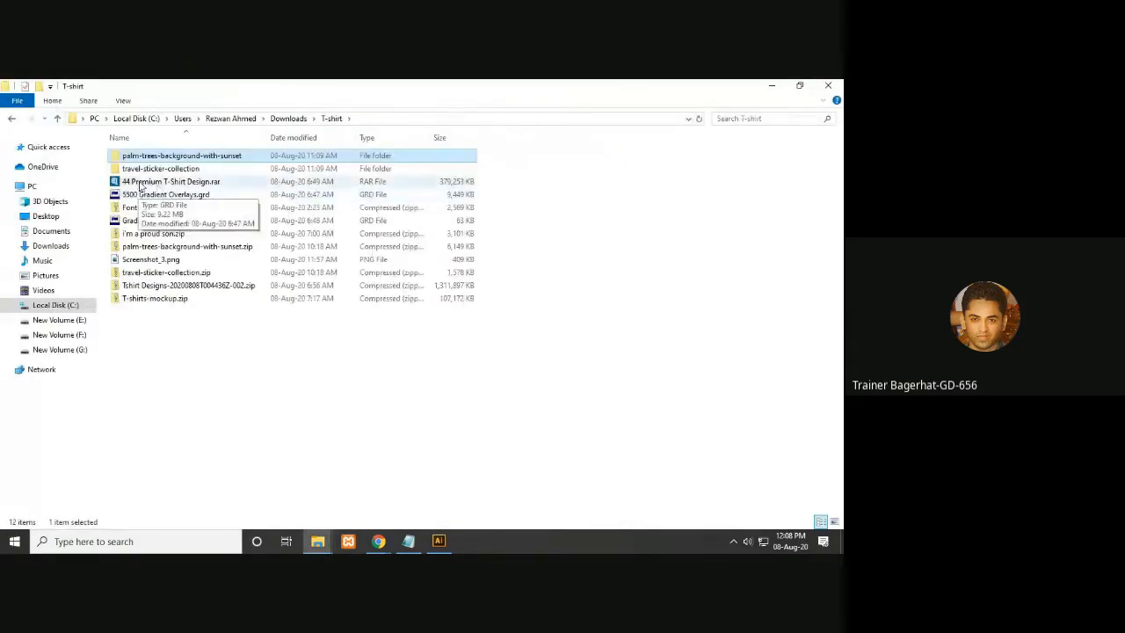
double_click(151, 170)
click(130, 172)
double_click(130, 172)
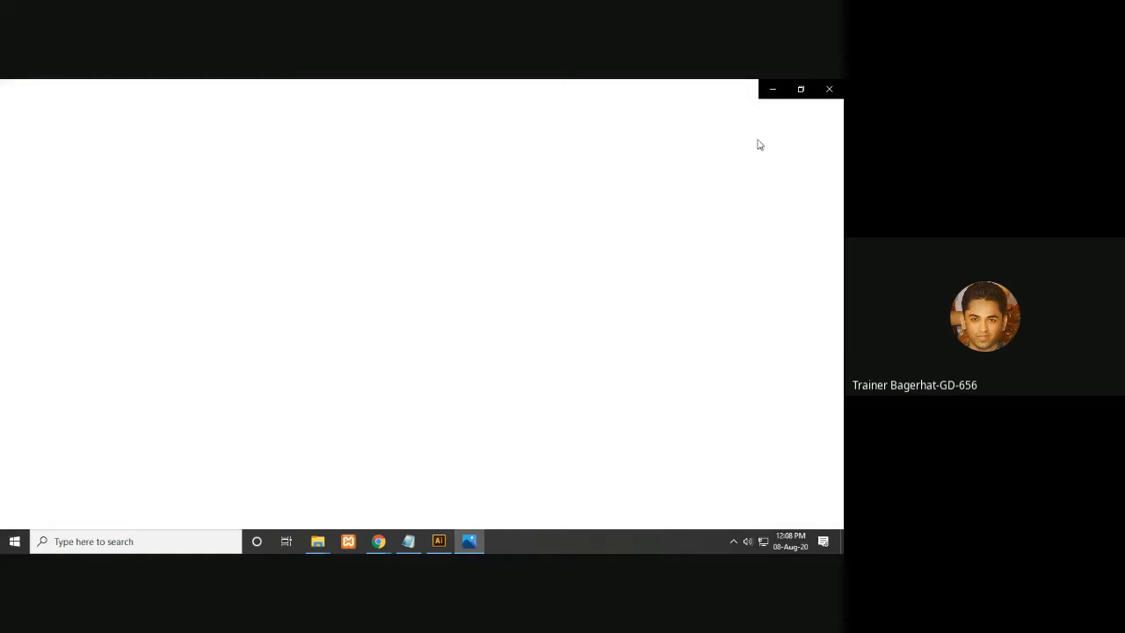
click(829, 89)
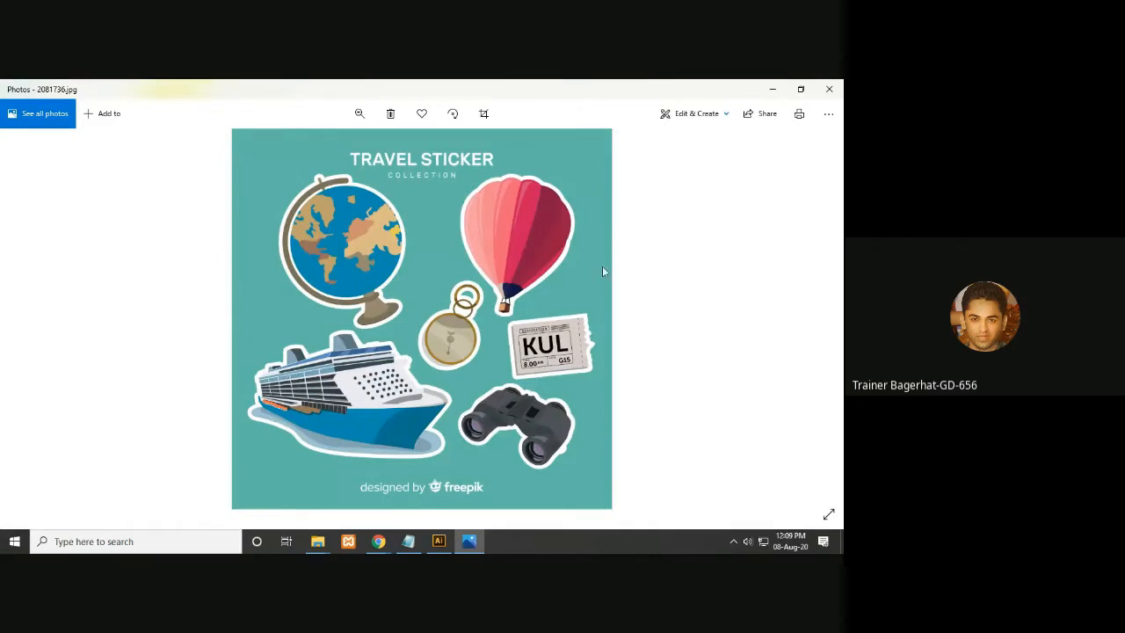
click(829, 89)
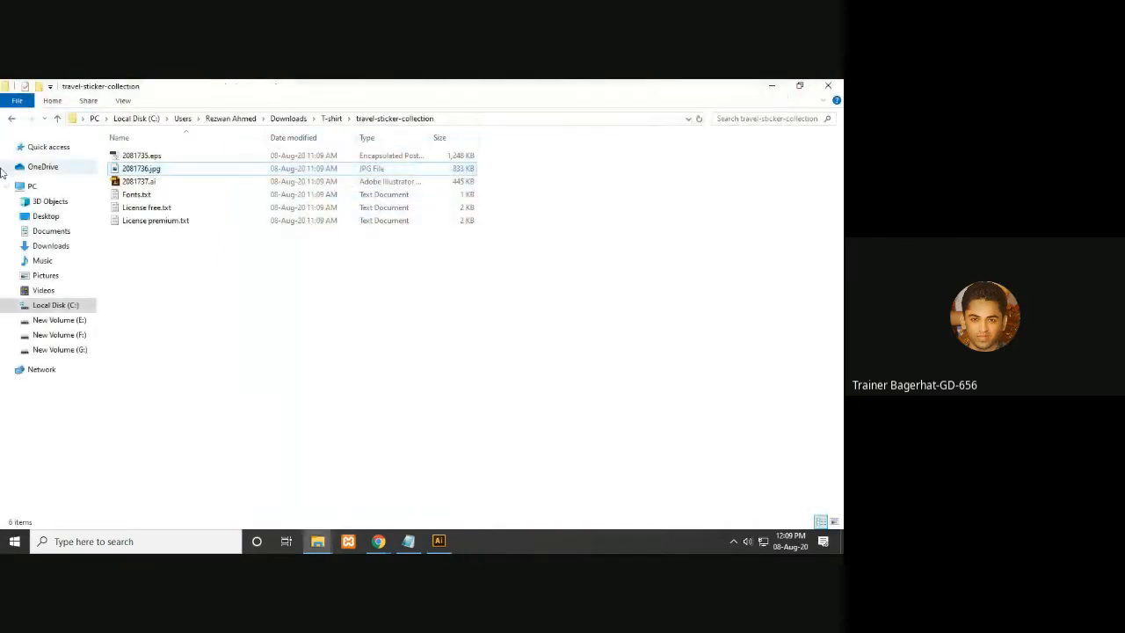
- Open the palm trees sunset EPS file from its folder in Illustrator and zoom out to see the whole image
click(57, 118)
double_click(207, 156)
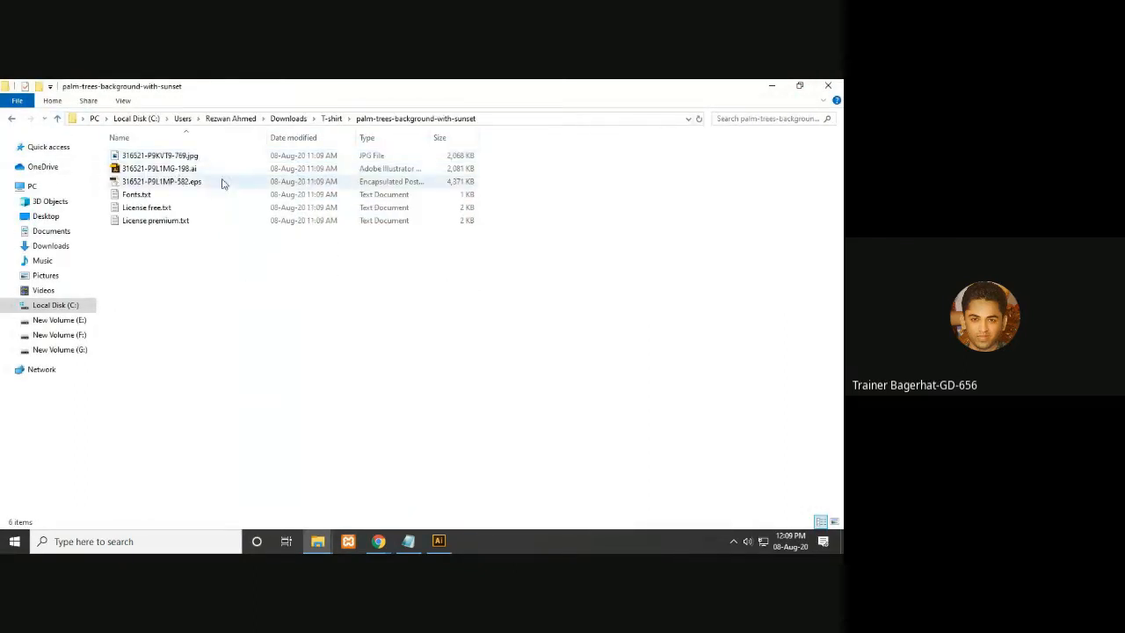
click(210, 186)
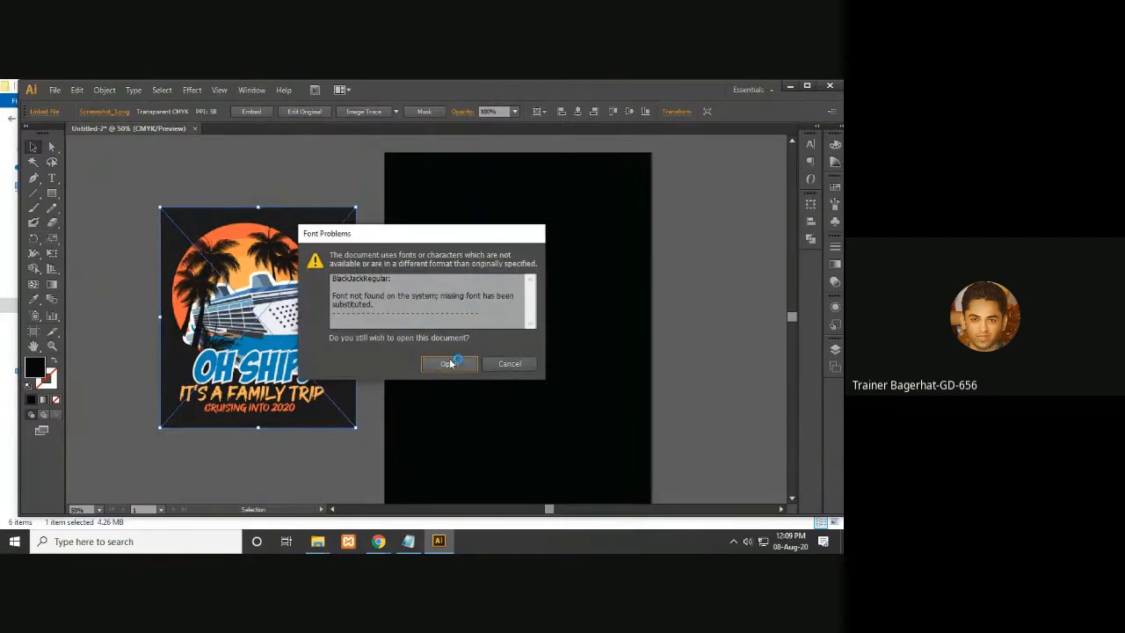
click(449, 363)
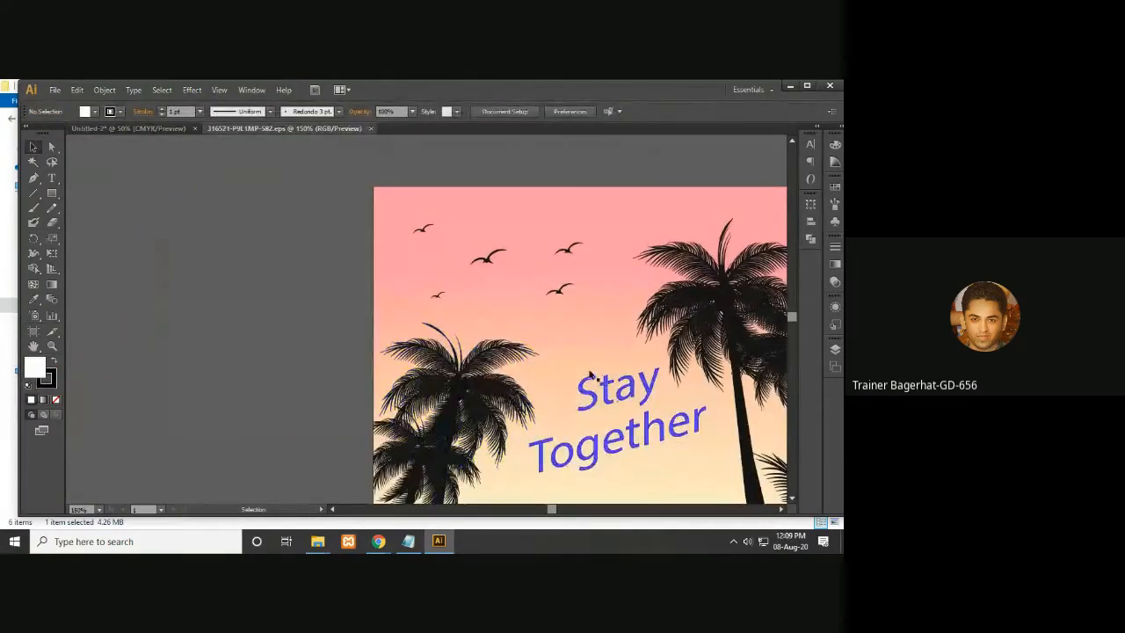
key(ctrl+minus)
key(ctrl+minus)
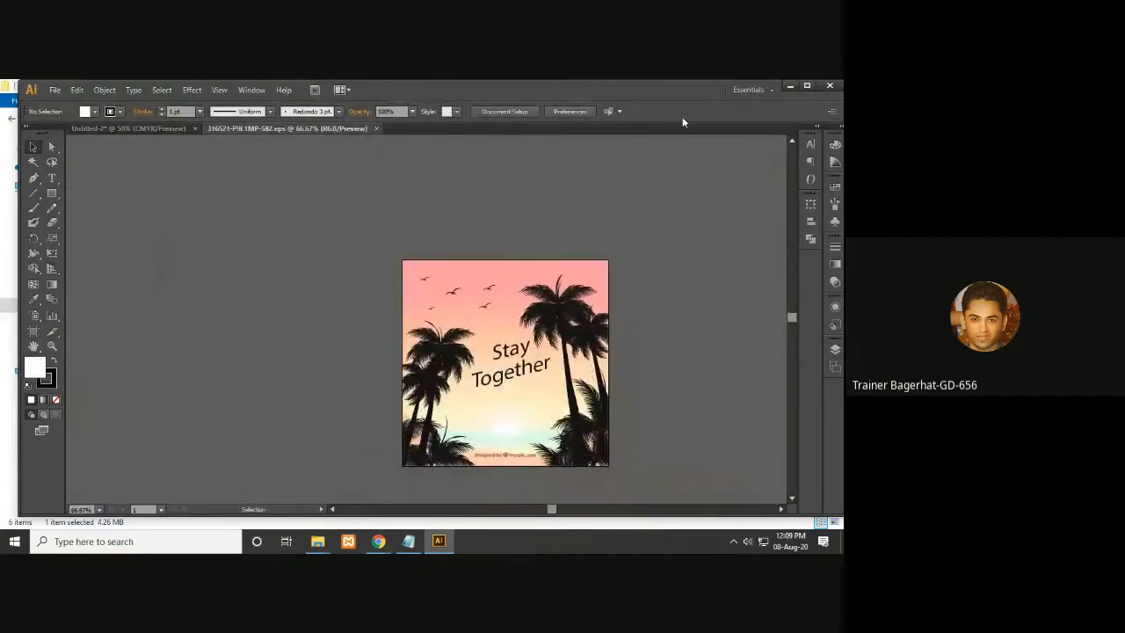
- Switch to File Explorer and open the travel sticker collection EPS file in Illustrator, accepting the missing-font substitution
click(790, 88)
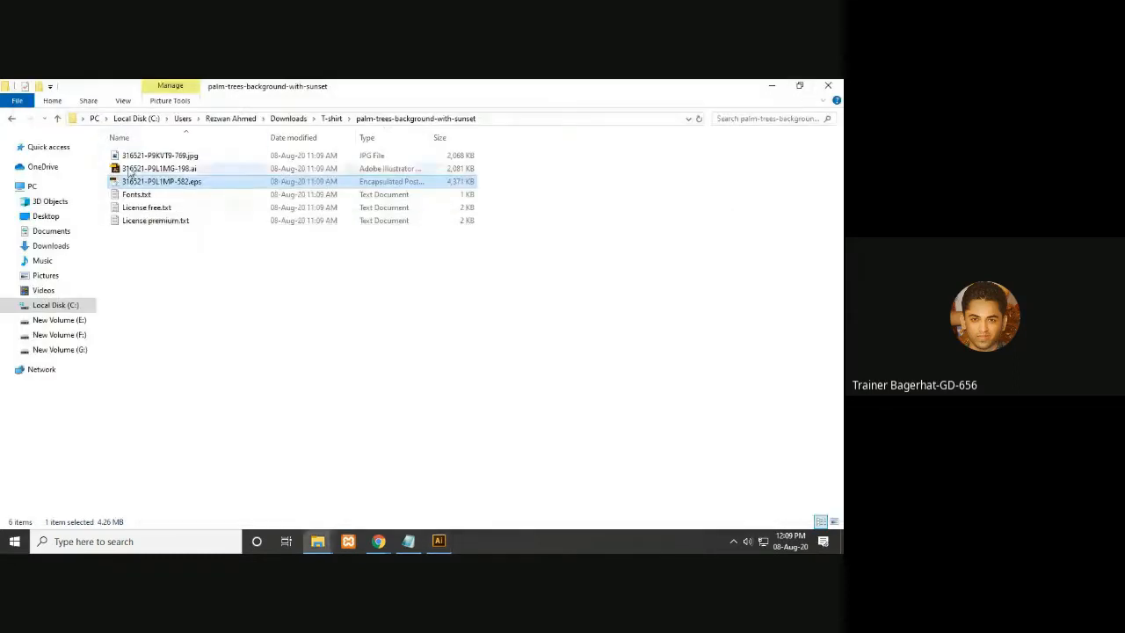
click(58, 119)
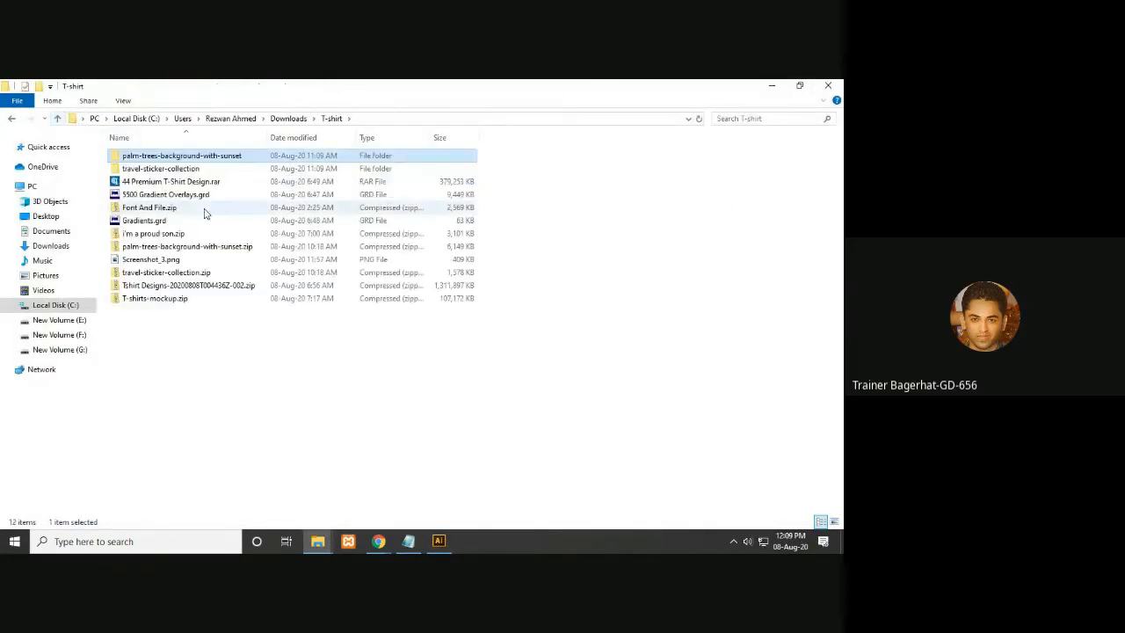
double_click(159, 168)
double_click(143, 157)
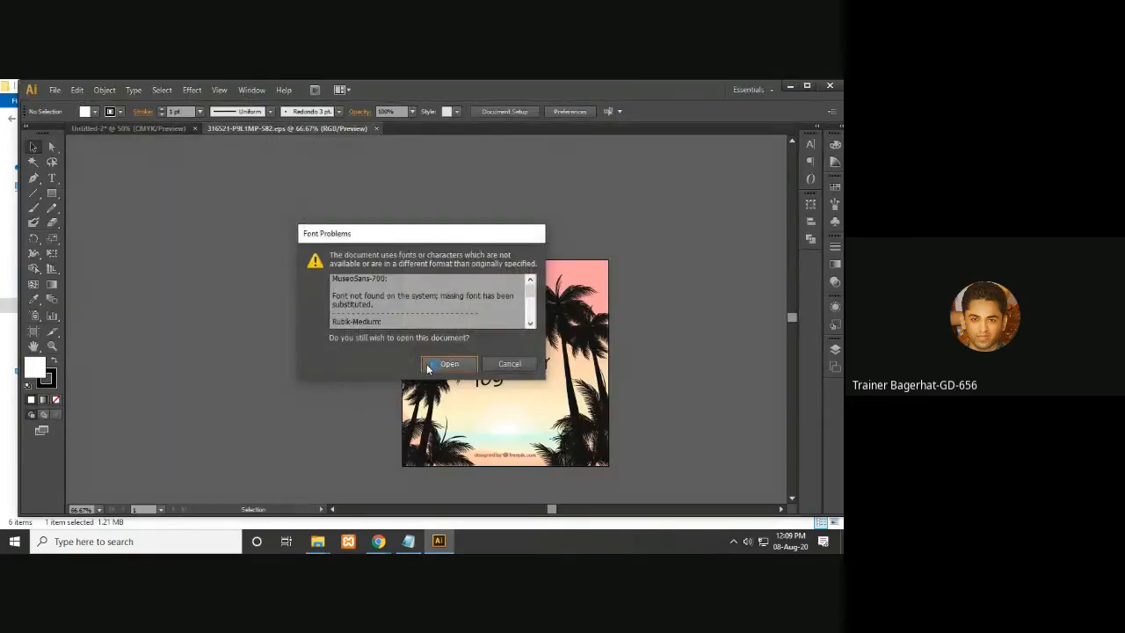
click(448, 364)
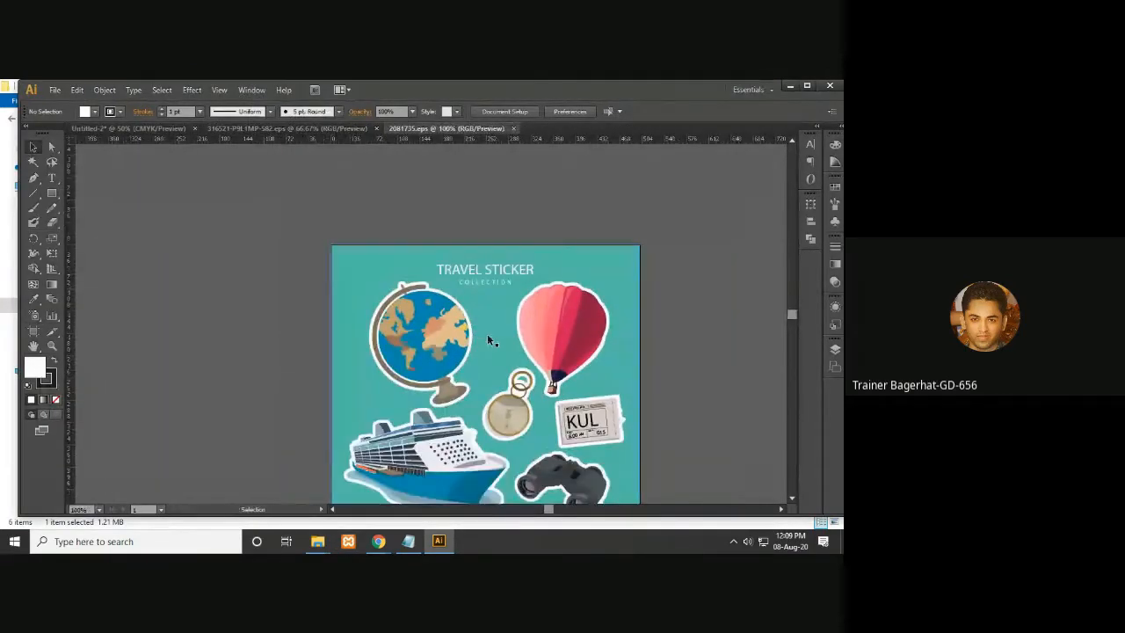
- Pull the cruise ship sticker out of the sticker collection and drag it into the T-shirt document beside the artboard
drag(510, 354, 529, 250)
drag(382, 318, 453, 385)
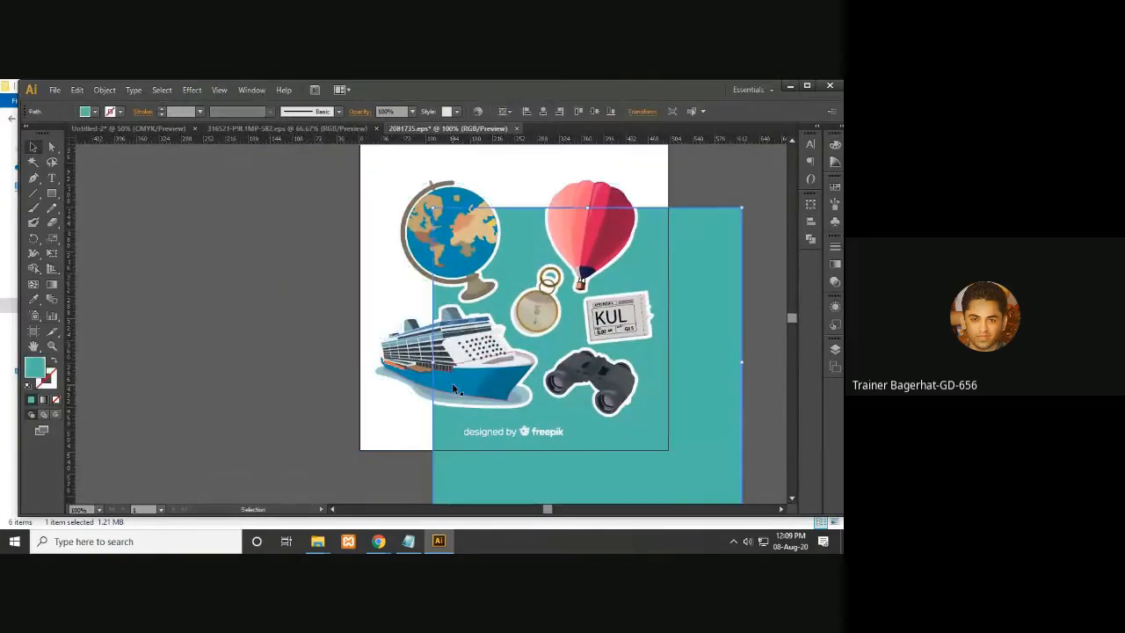
drag(516, 423, 678, 430)
drag(432, 356, 222, 350)
drag(270, 394, 719, 273)
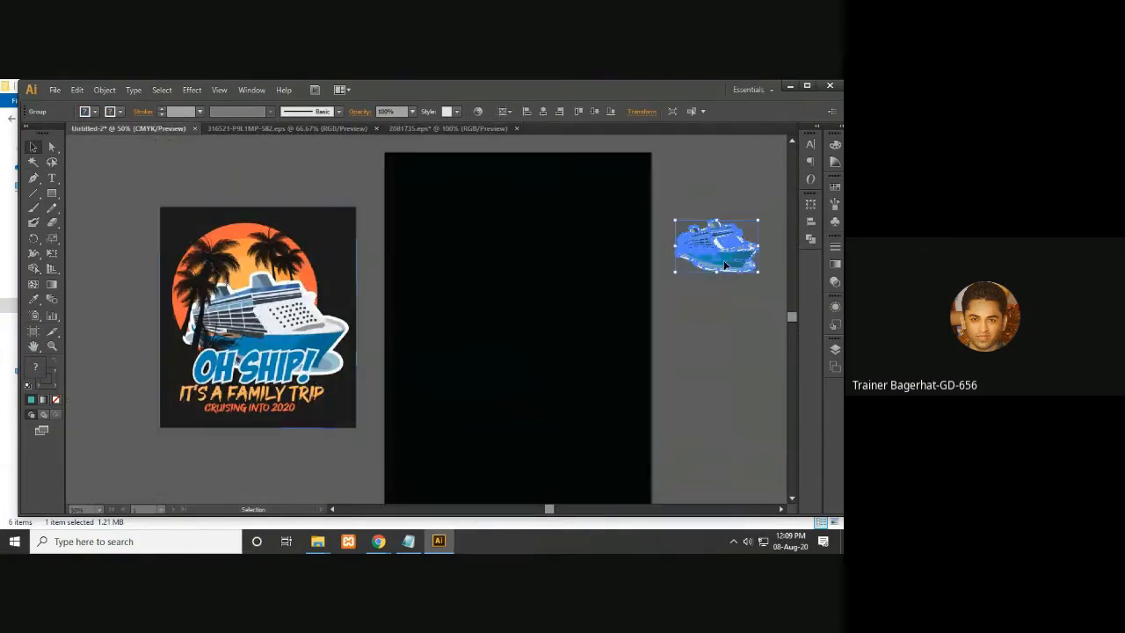
- Close the travel sticker document without saving
click(476, 128)
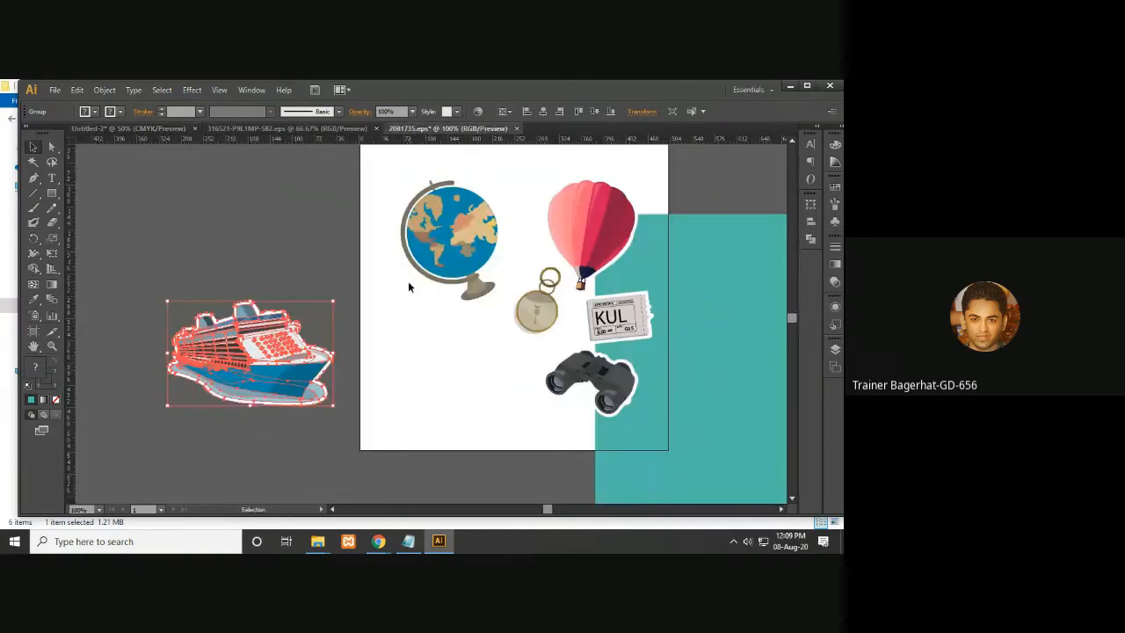
click(516, 129)
click(490, 320)
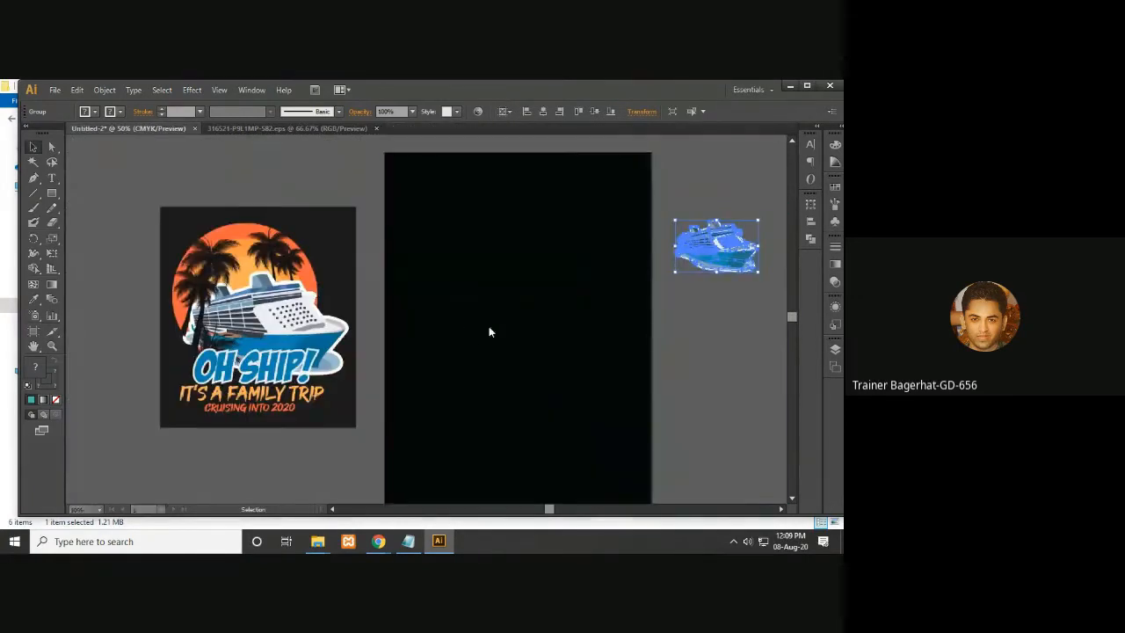
- Separate the palm tree silhouettes from the sunset background and drag them into the T-shirt document
click(322, 129)
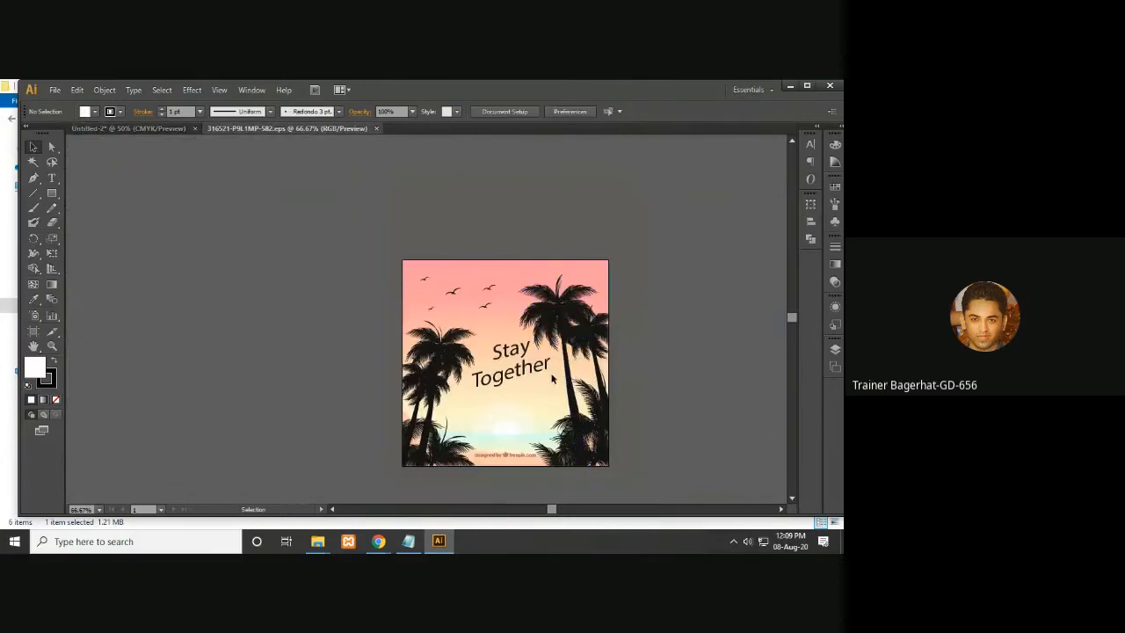
drag(604, 389, 556, 331)
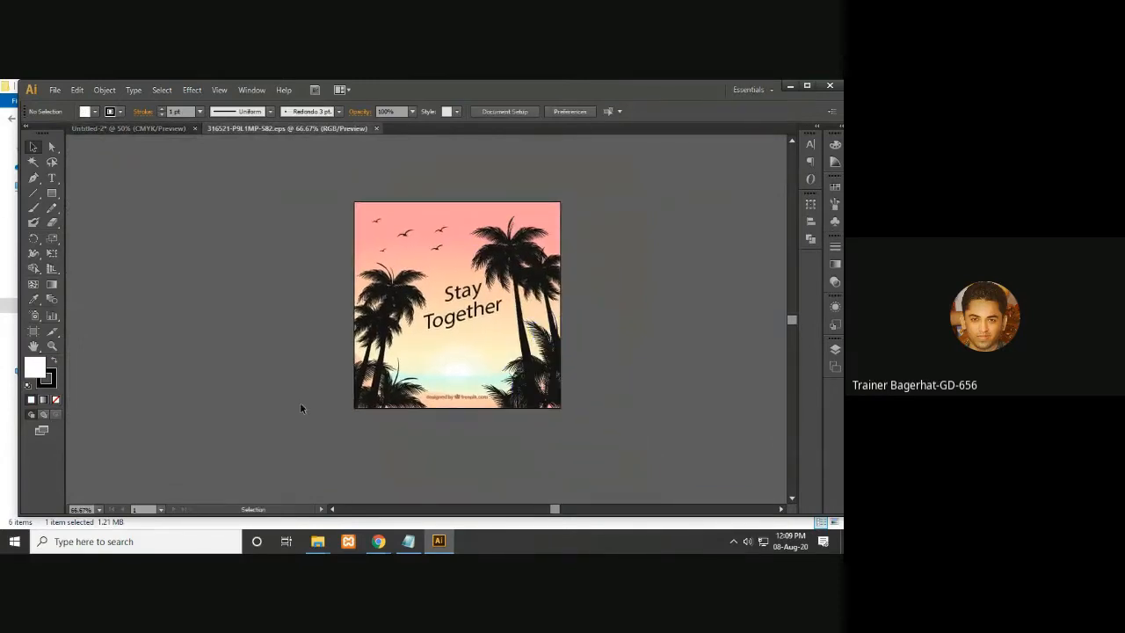
click(506, 346)
drag(453, 357, 738, 353)
drag(568, 323, 319, 319)
double_click(413, 308)
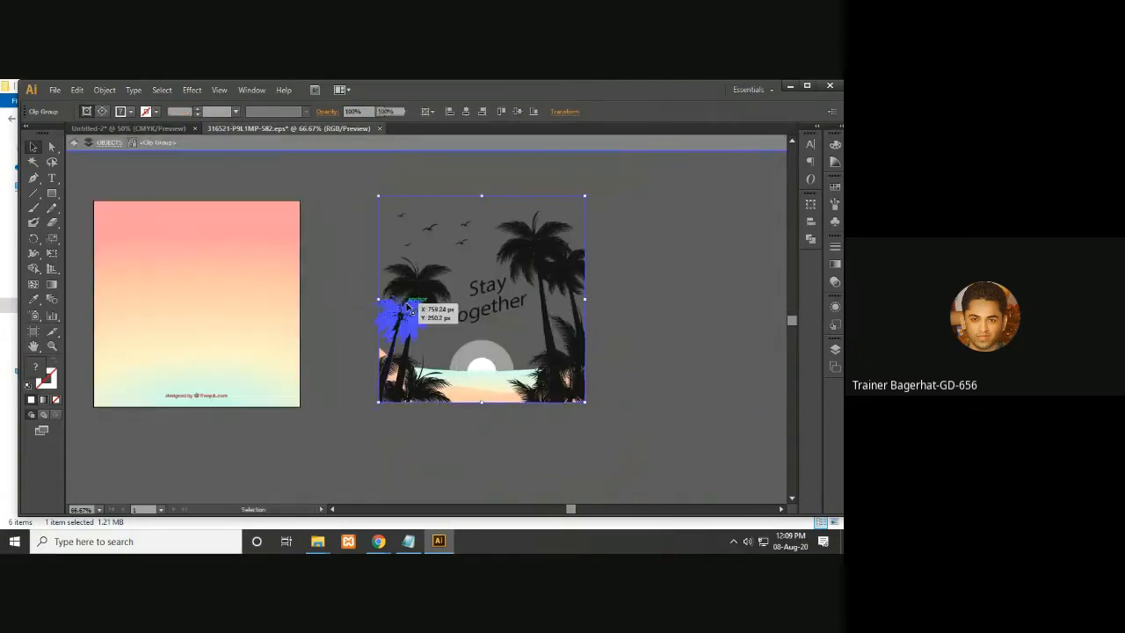
drag(395, 393, 151, 132)
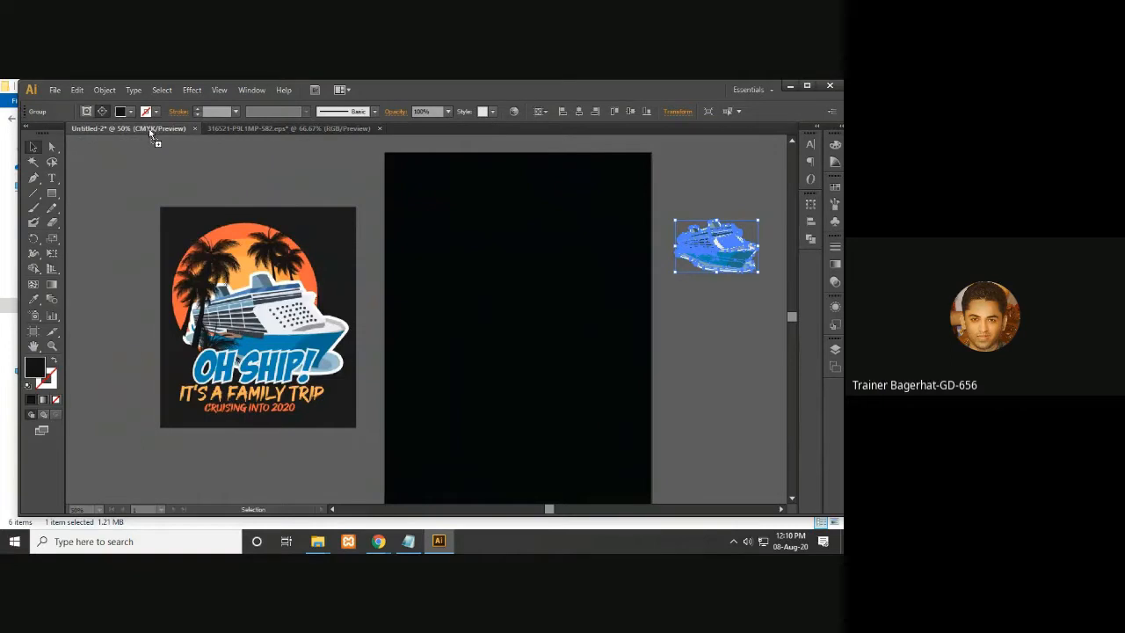
- Close the palm trees sunset document without saving
click(734, 355)
click(335, 128)
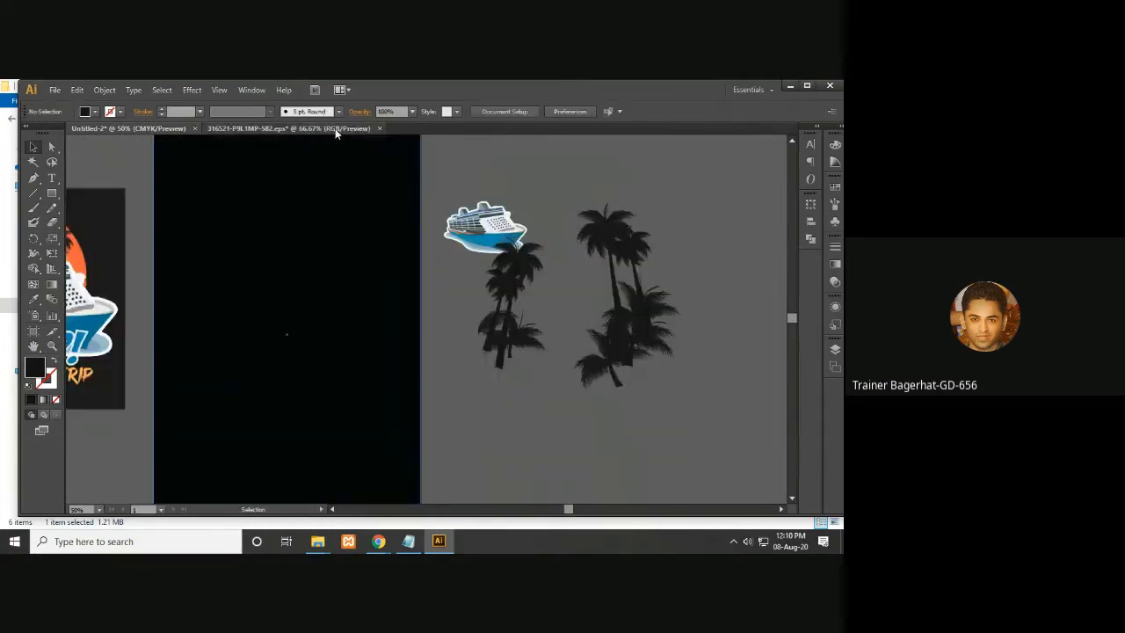
click(379, 128)
click(506, 320)
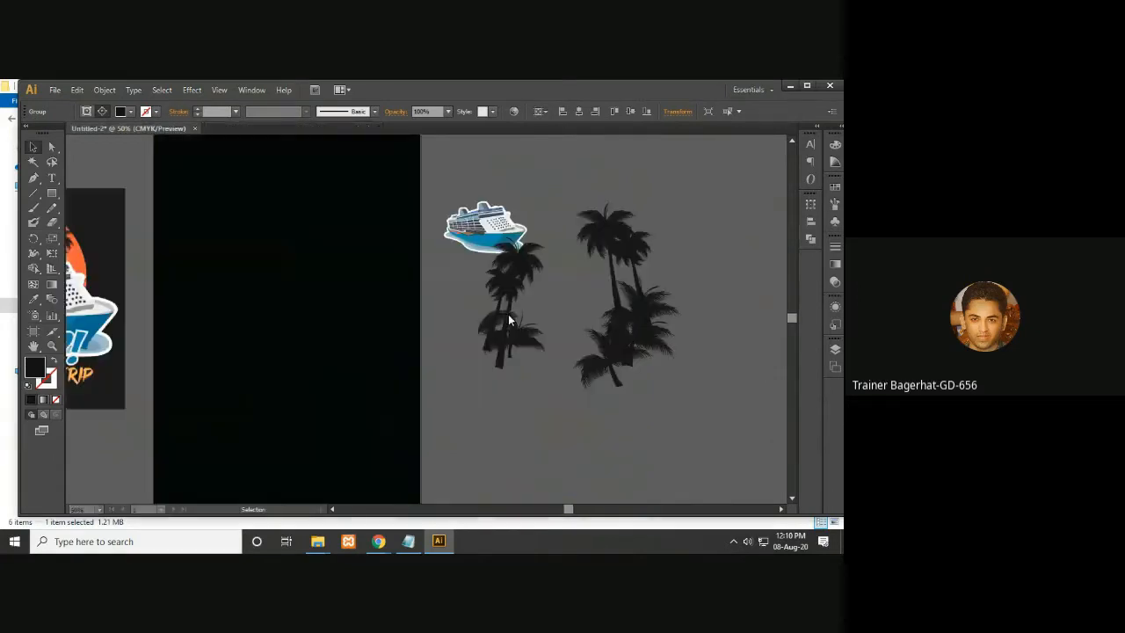
- Arrange the cruise ship and the palm tree silhouettes next to each other beside the artboard
drag(240, 299, 334, 316)
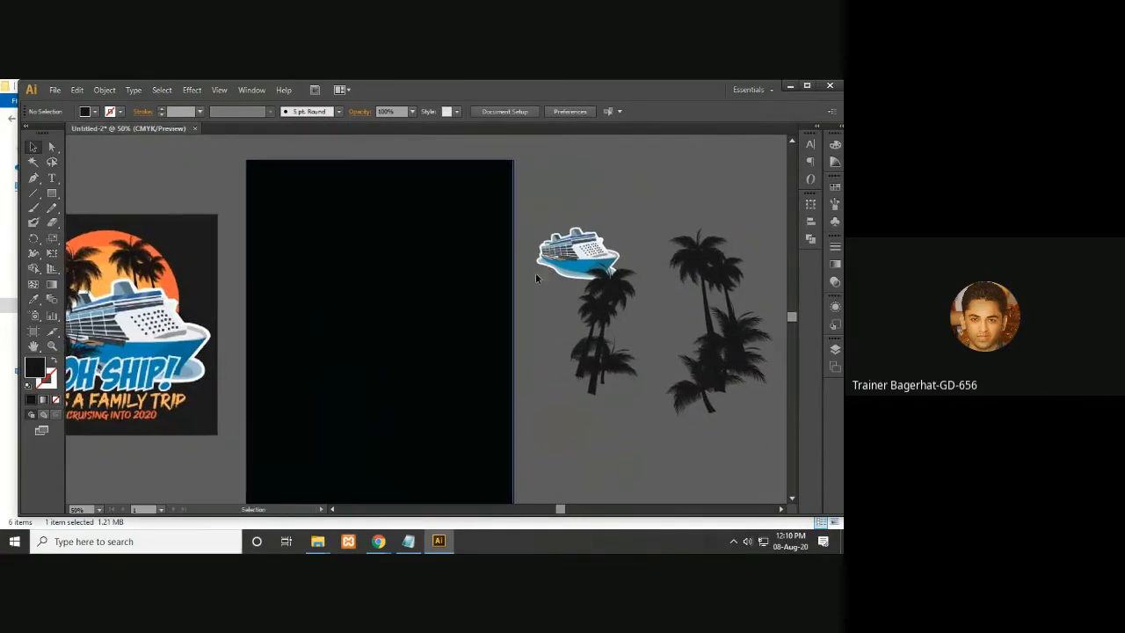
drag(559, 249, 618, 204)
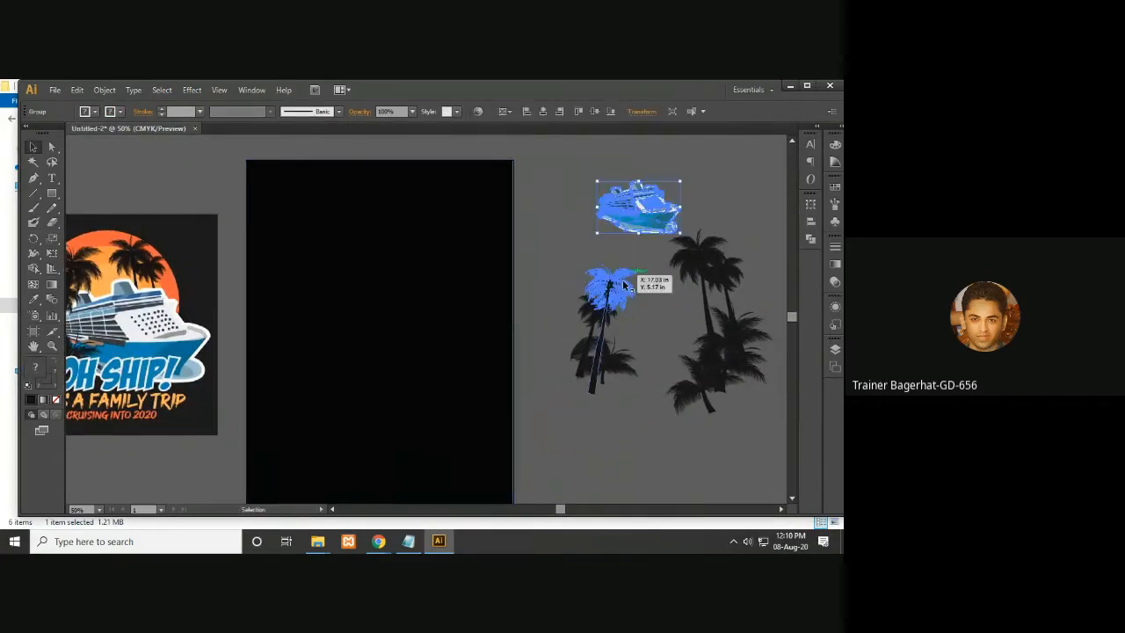
drag(581, 282, 714, 415)
click(635, 463)
key(space)
drag(587, 454, 614, 443)
drag(630, 325, 645, 427)
click(645, 427)
drag(711, 412, 642, 414)
key(space)
- Ungroup the palm tree silhouettes
right_click(647, 356)
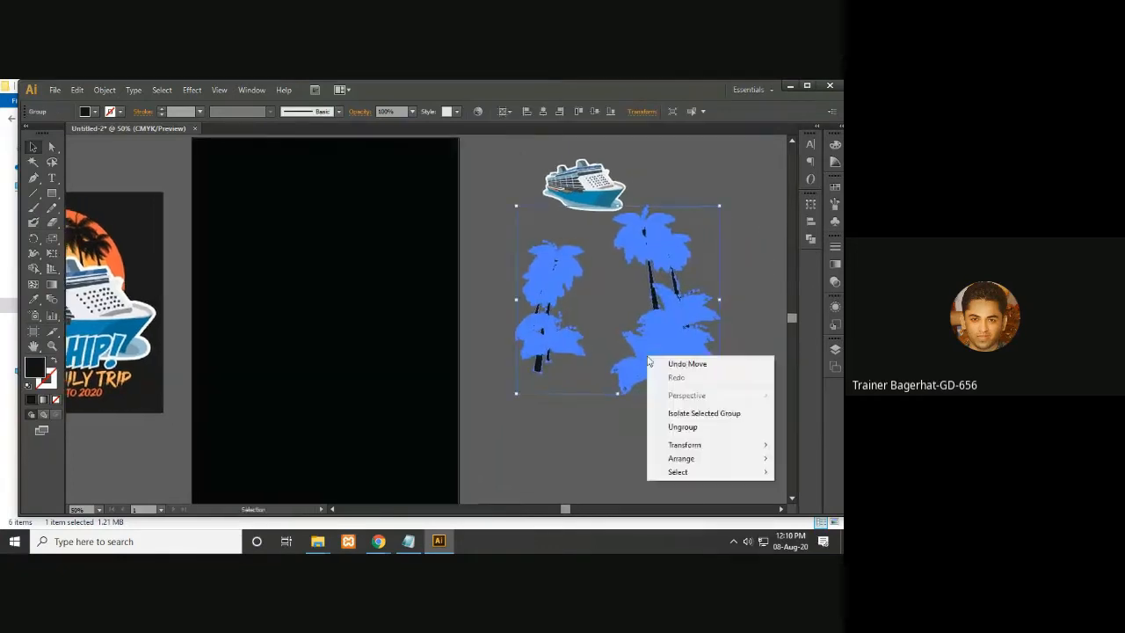
click(682, 427)
click(620, 451)
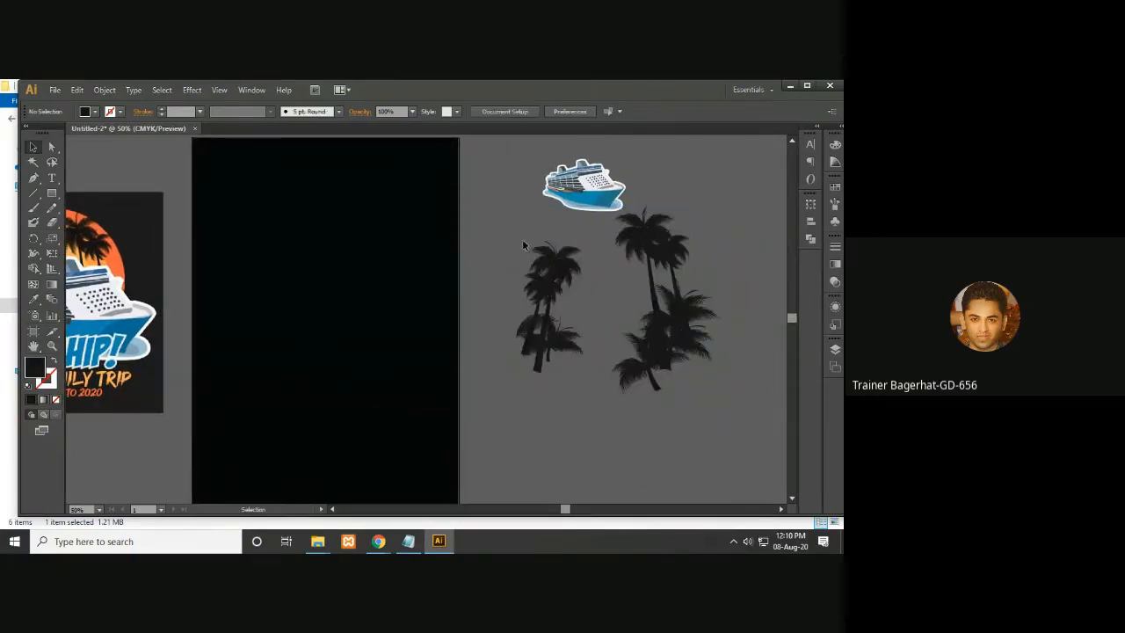
- Select the ship and all palm silhouettes, move them far to the right of the artboard, and fit the artboard in the window
drag(538, 311, 569, 387)
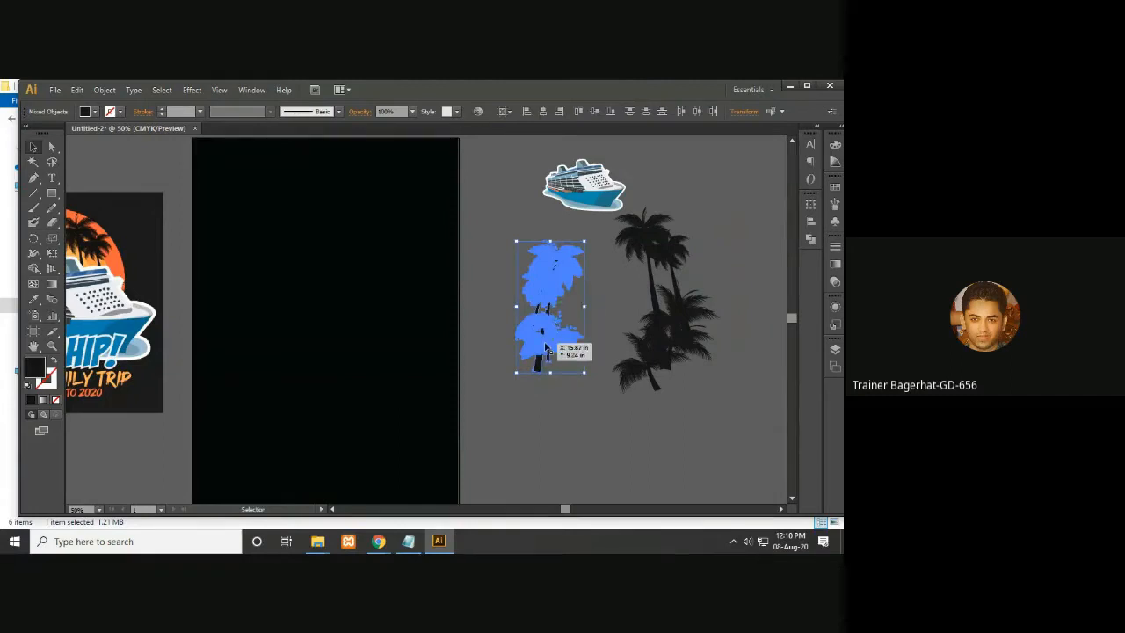
key(v)
click(598, 402)
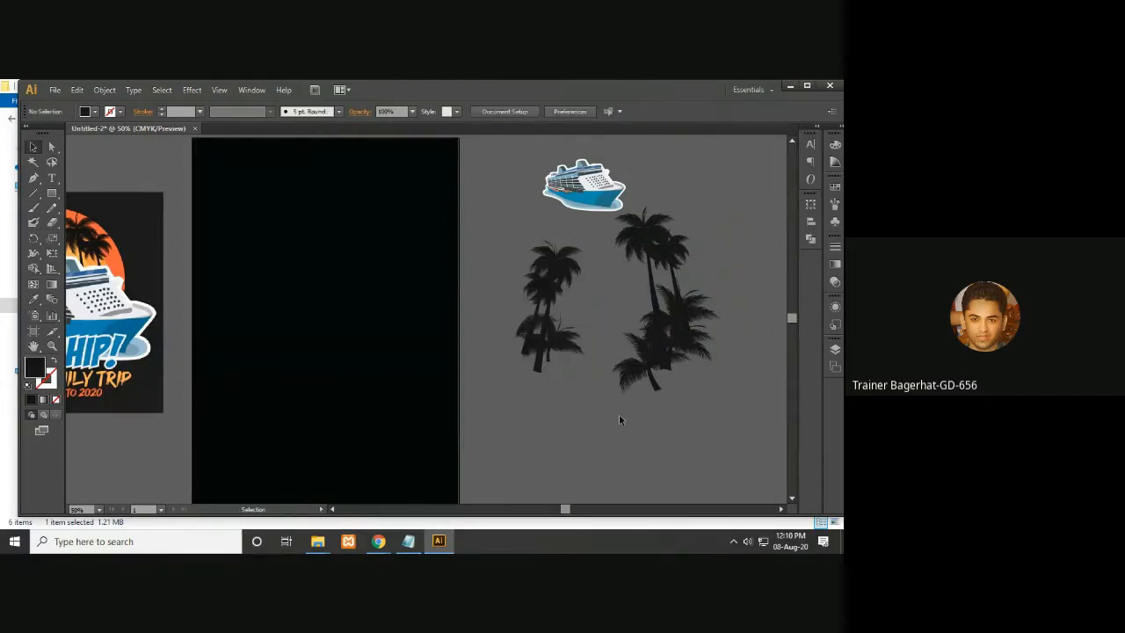
click(635, 252)
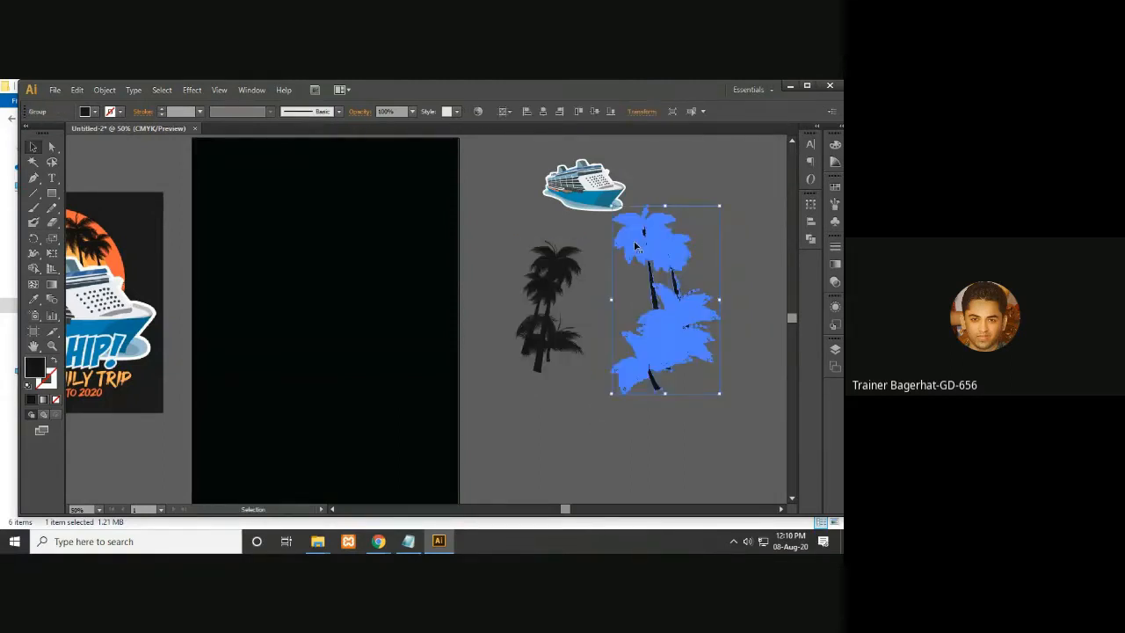
click(538, 408)
drag(633, 384, 689, 422)
drag(672, 354, 788, 317)
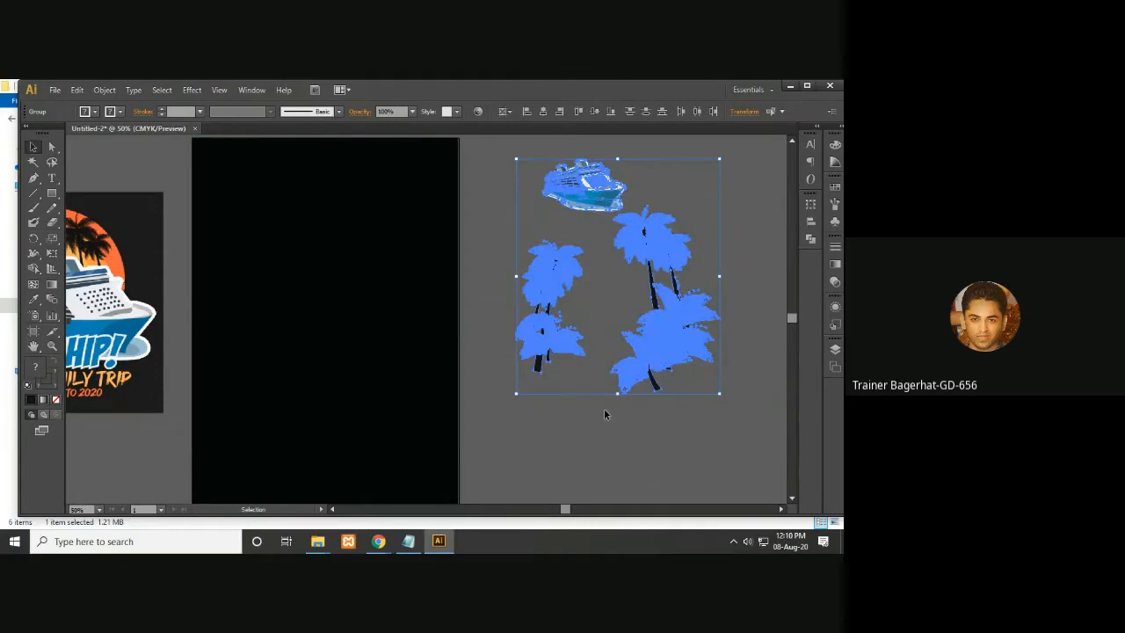
key(ctrl+minus)
drag(553, 354, 778, 296)
click(587, 398)
key(ctrl+plus)
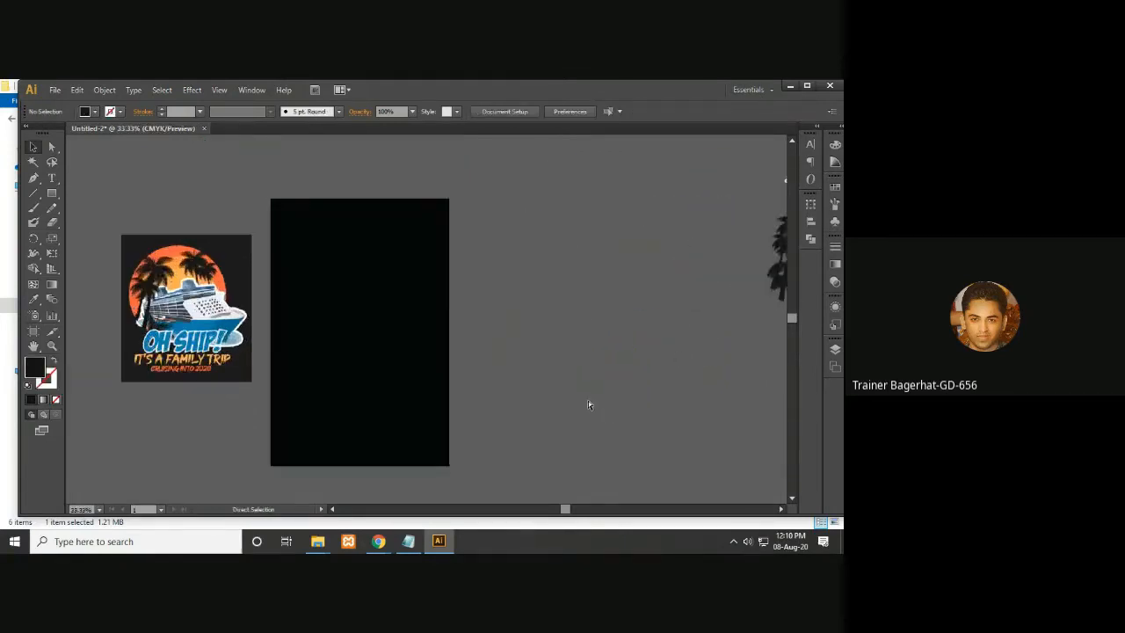
key(ctrl+plus)
key(ctrl+plus)
drag(545, 393, 717, 404)
key(ctrl+0)
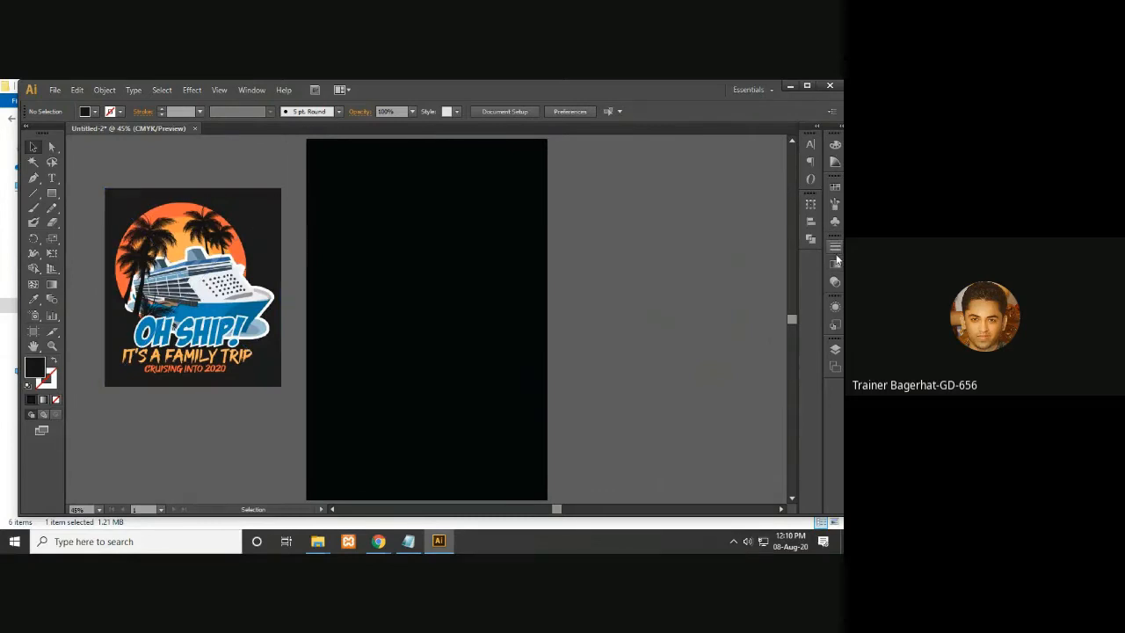
- Draw a circle about 8 in wide in the artboard's upper middle and fill it with the reference's orange sun colour
drag(52, 192, 78, 224)
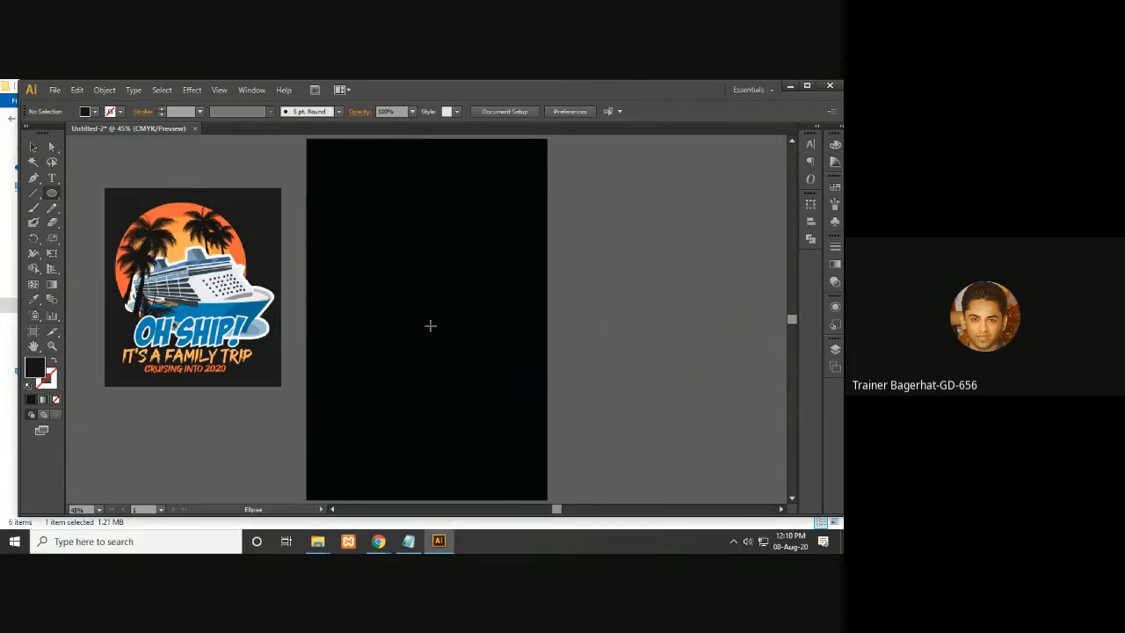
drag(430, 317, 482, 404)
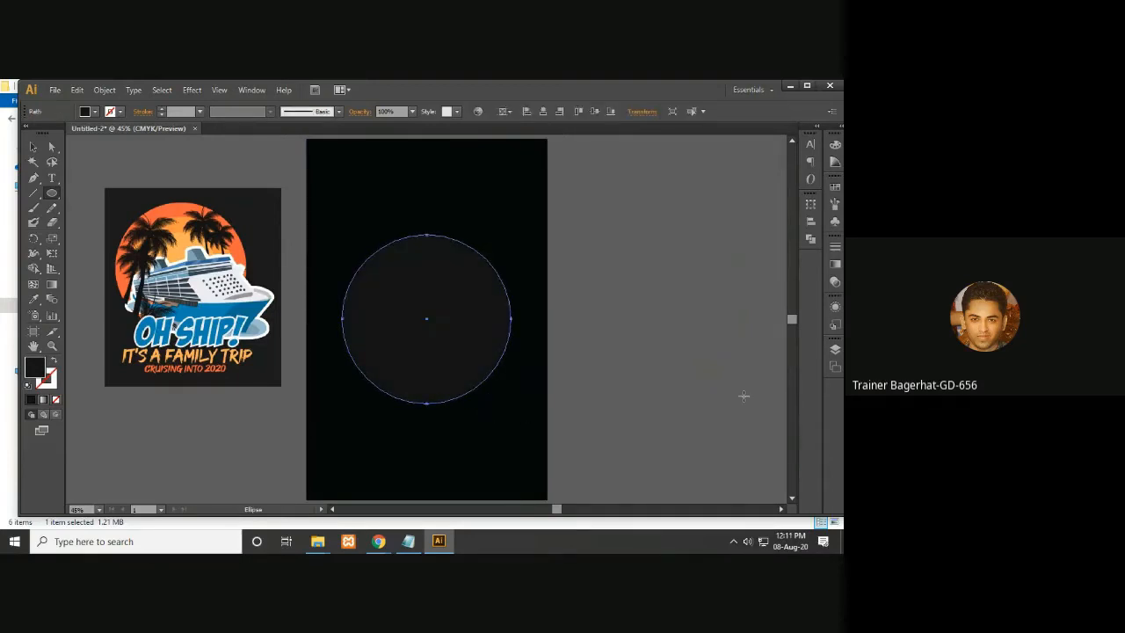
key(i)
click(178, 206)
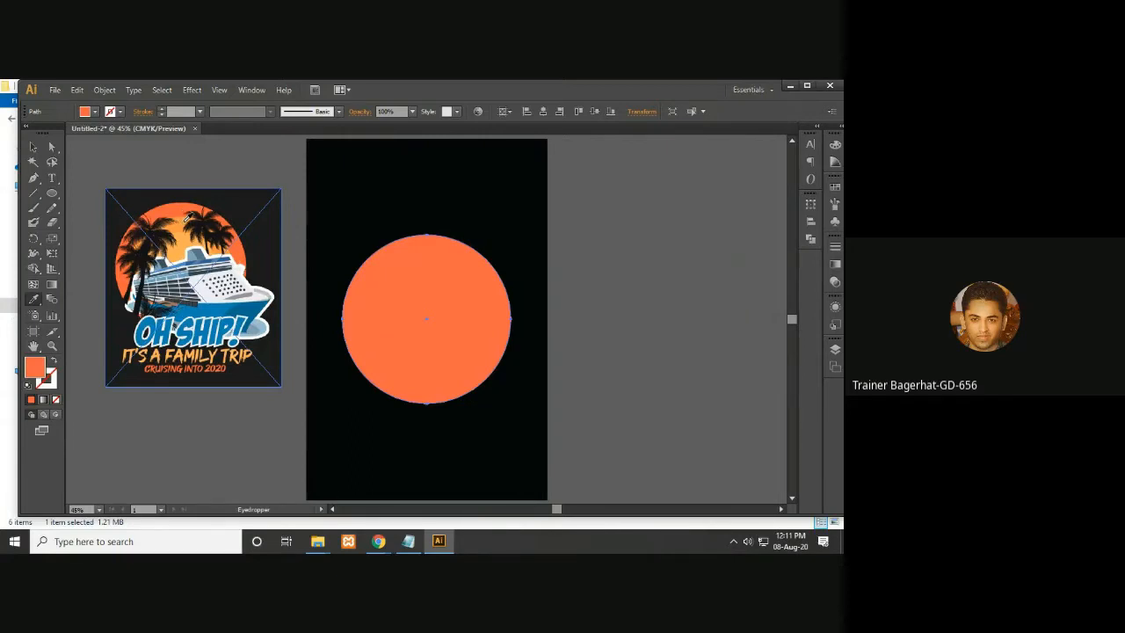
- Try enlarging the orange circle slightly
click(33, 147)
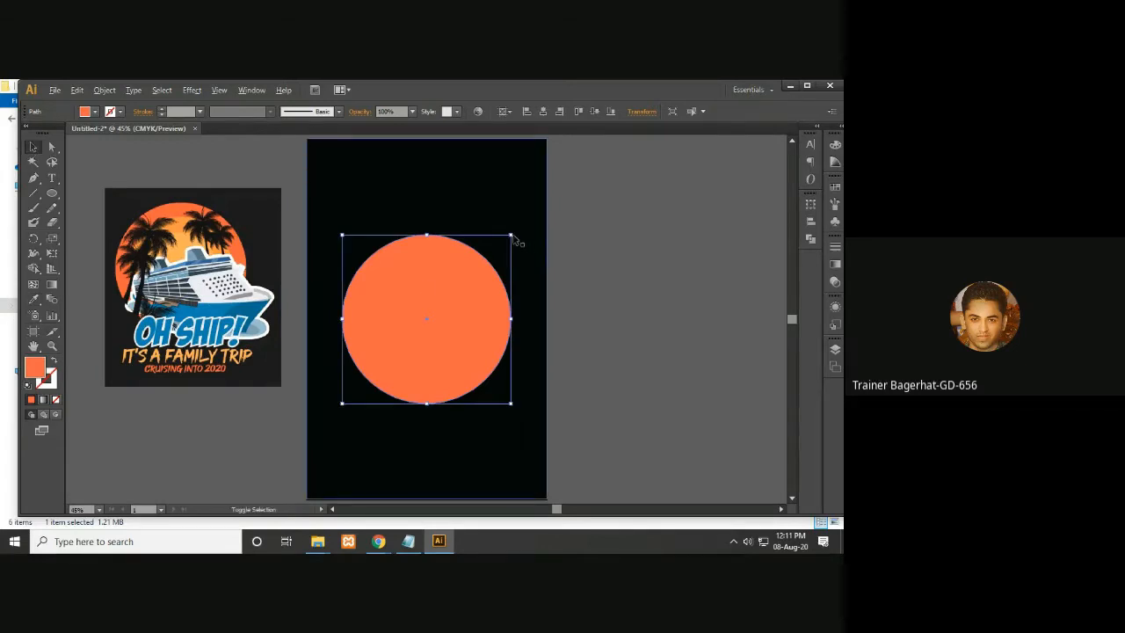
drag(511, 236, 522, 225)
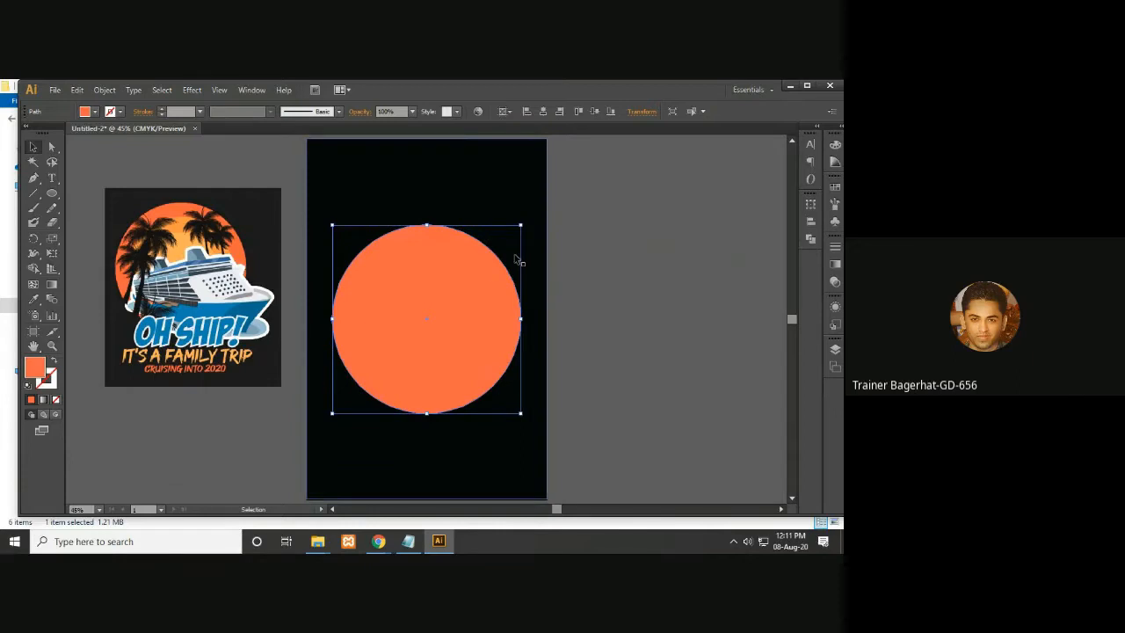
drag(520, 227, 514, 236)
key(a)
key(v)
key(a)
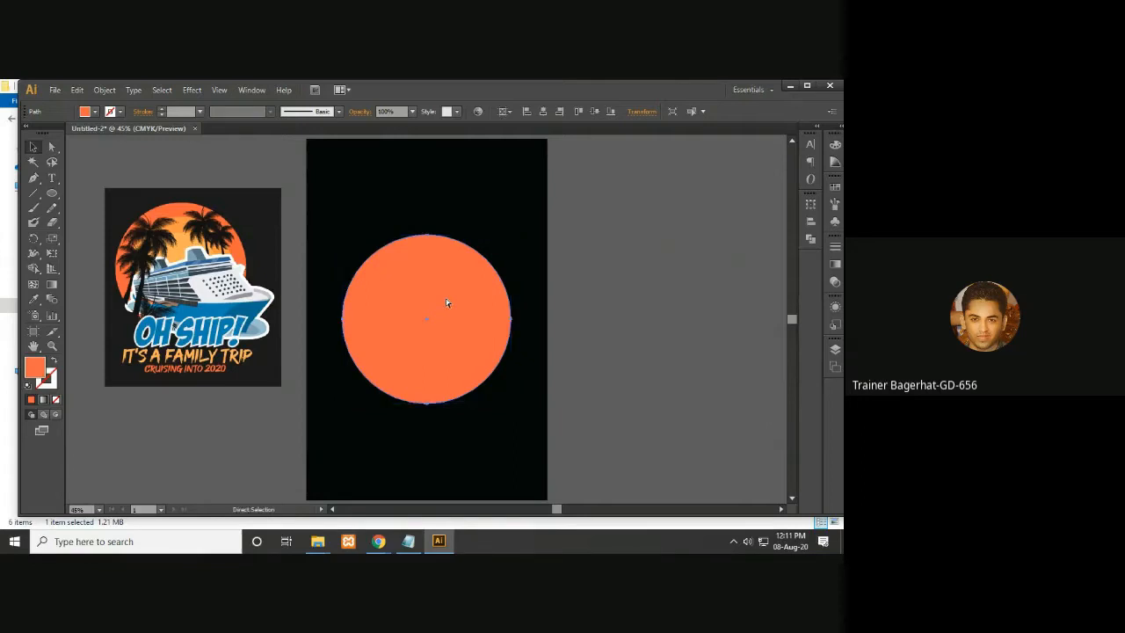
key(v)
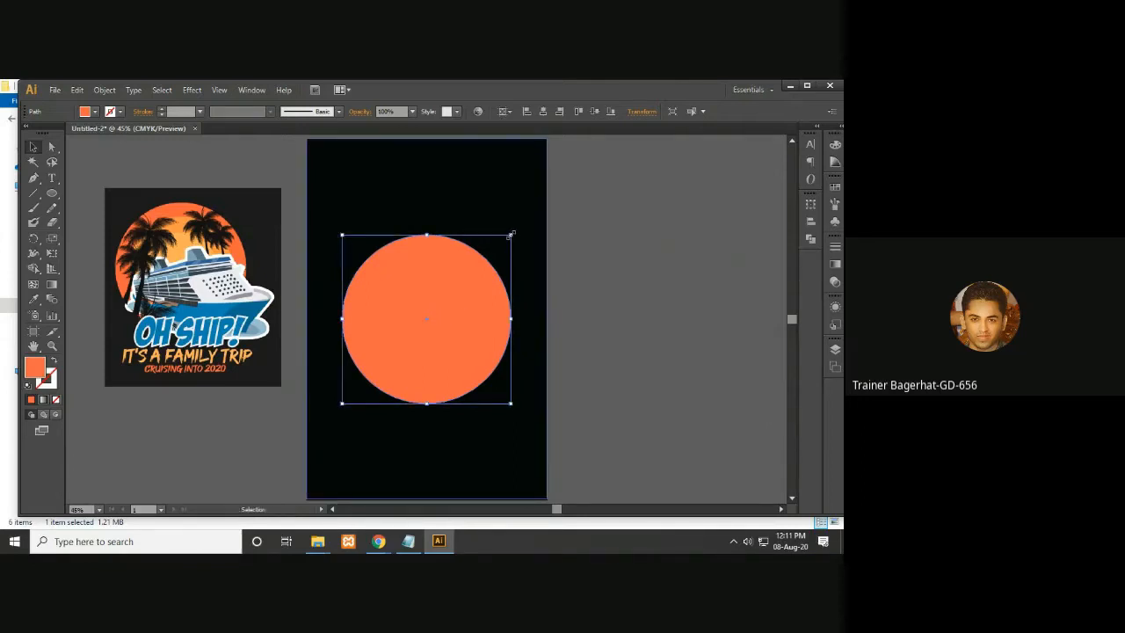
- Create a smaller concentric copy of the sun circle and fill it with the reference's lighter orange
key(shift)
drag(511, 235, 494, 253)
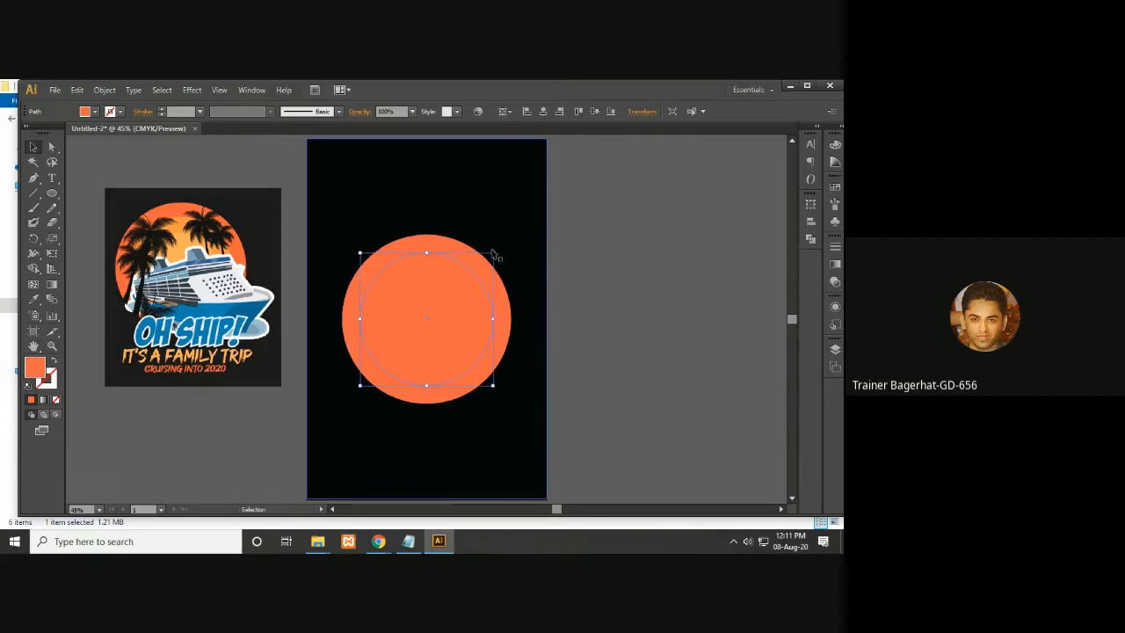
key(i)
click(180, 225)
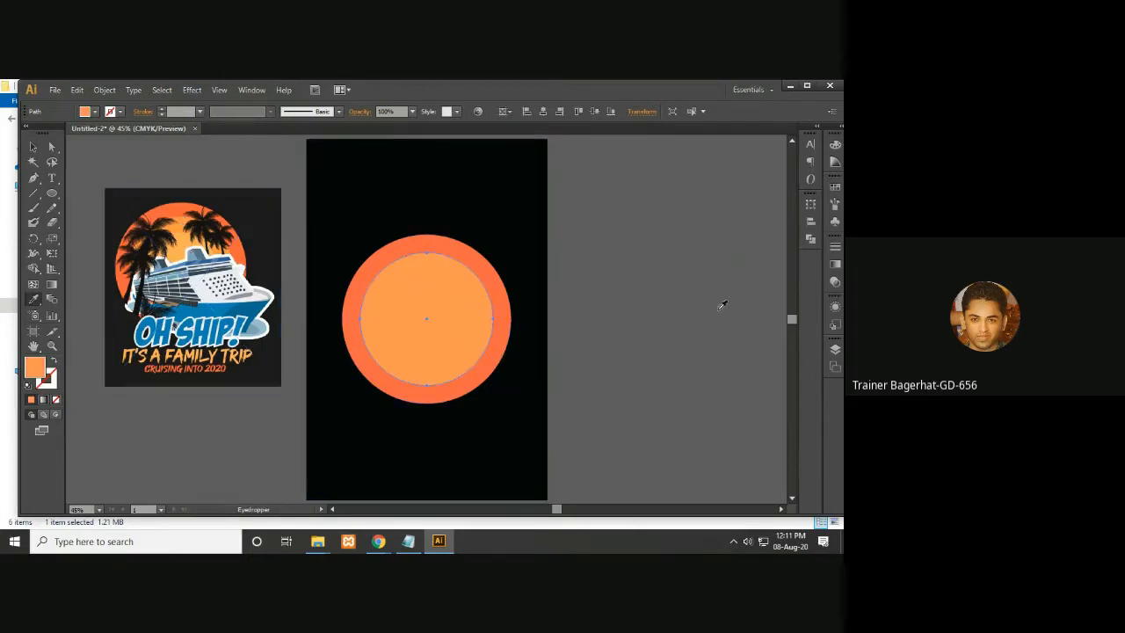
click(32, 147)
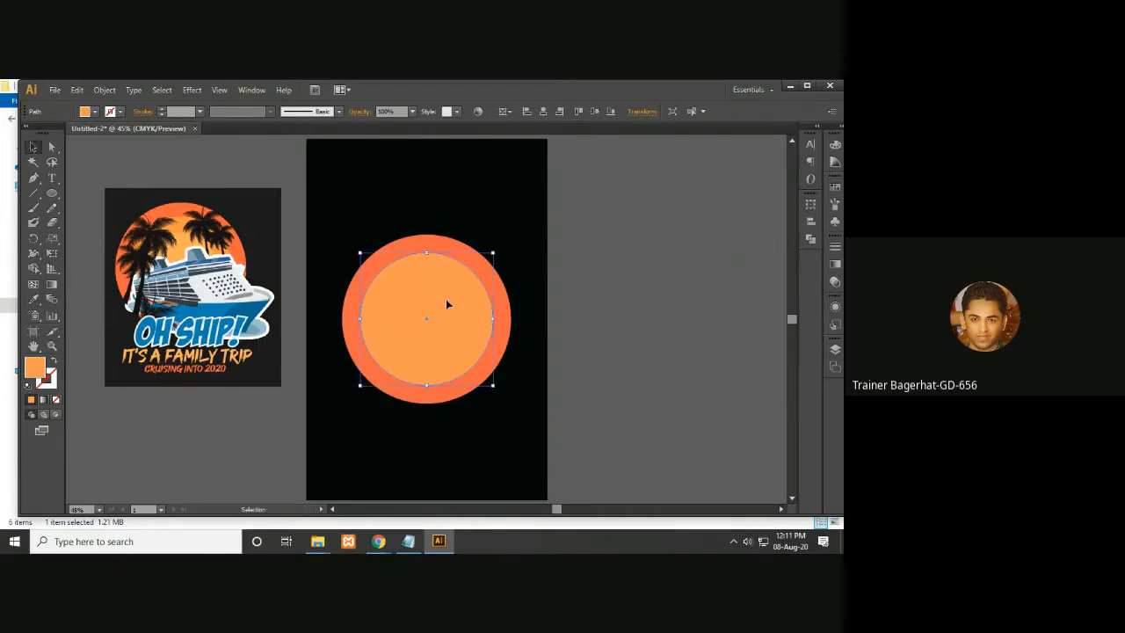
- Create a third, smaller concentric circle and fill it with the reference's lightest orange tone
key(a)
key(v)
key(a)
key(v)
drag(495, 255, 473, 272)
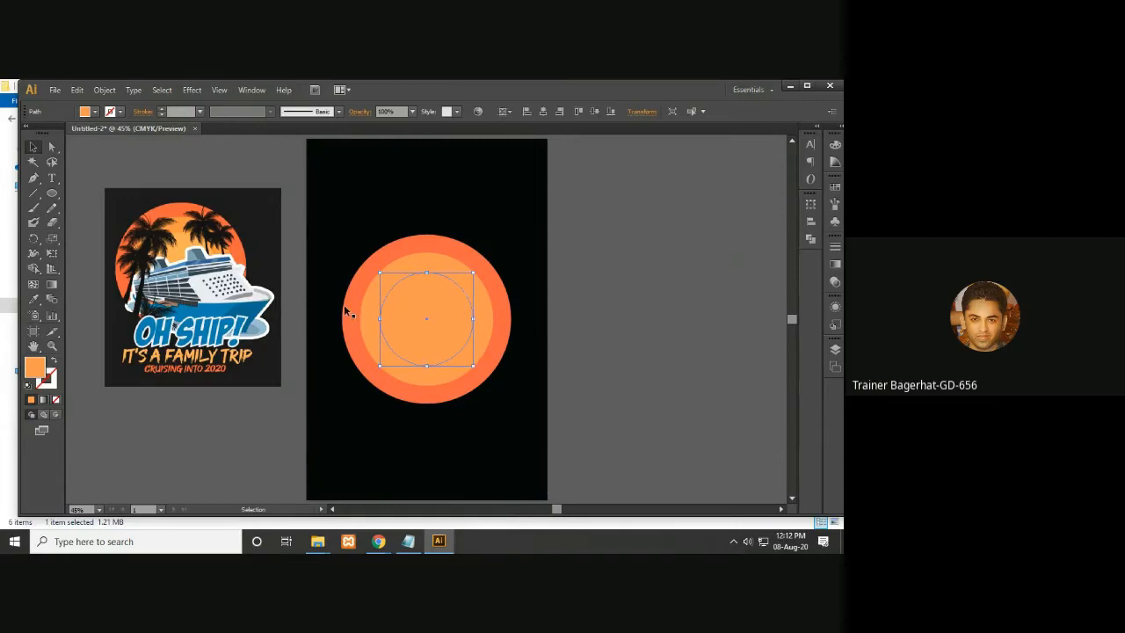
key(i)
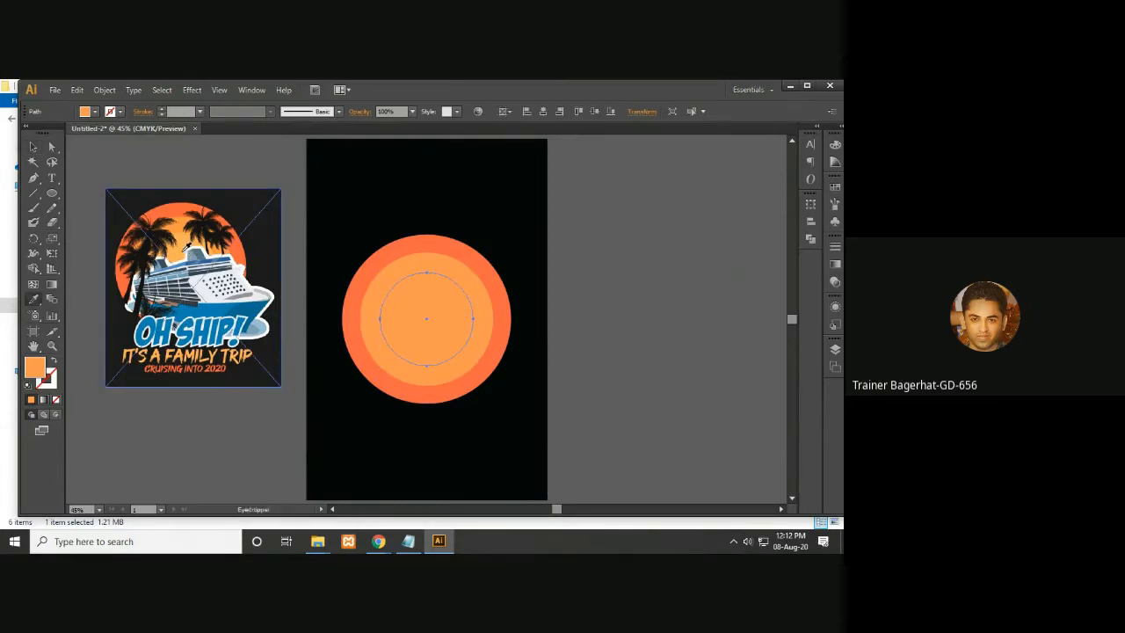
click(188, 247)
click(32, 147)
click(690, 265)
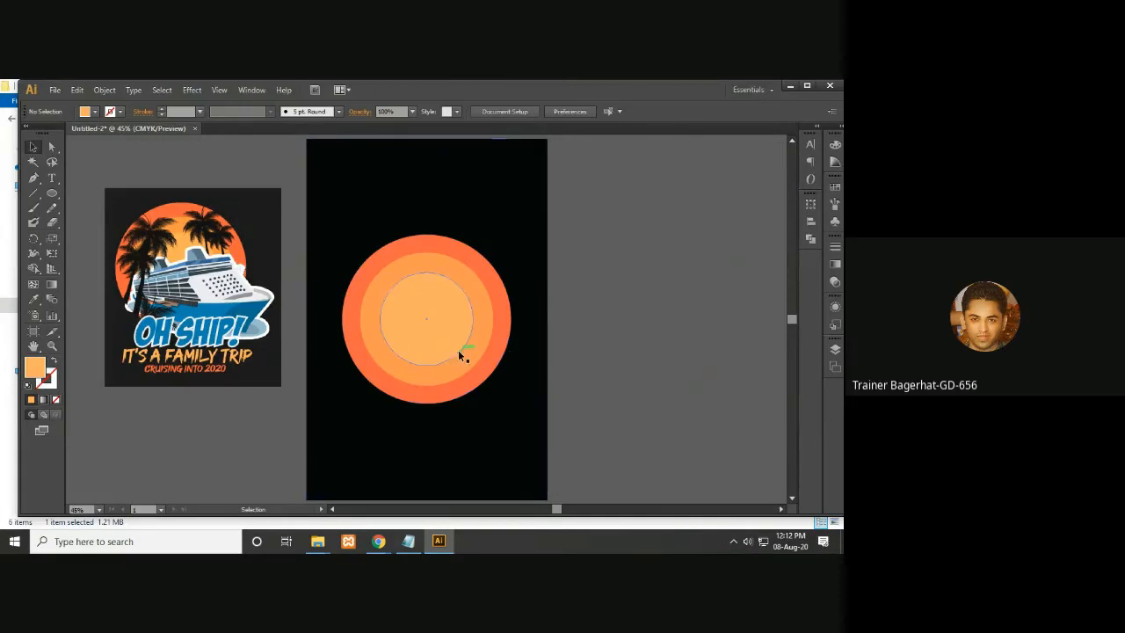
click(484, 272)
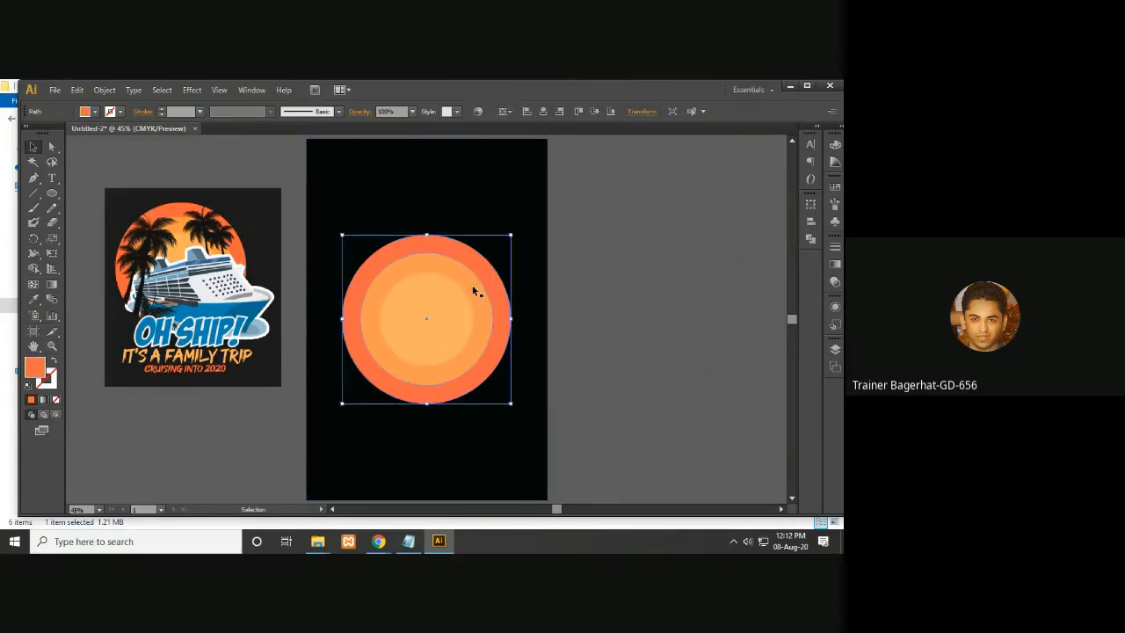
click(612, 294)
click(528, 207)
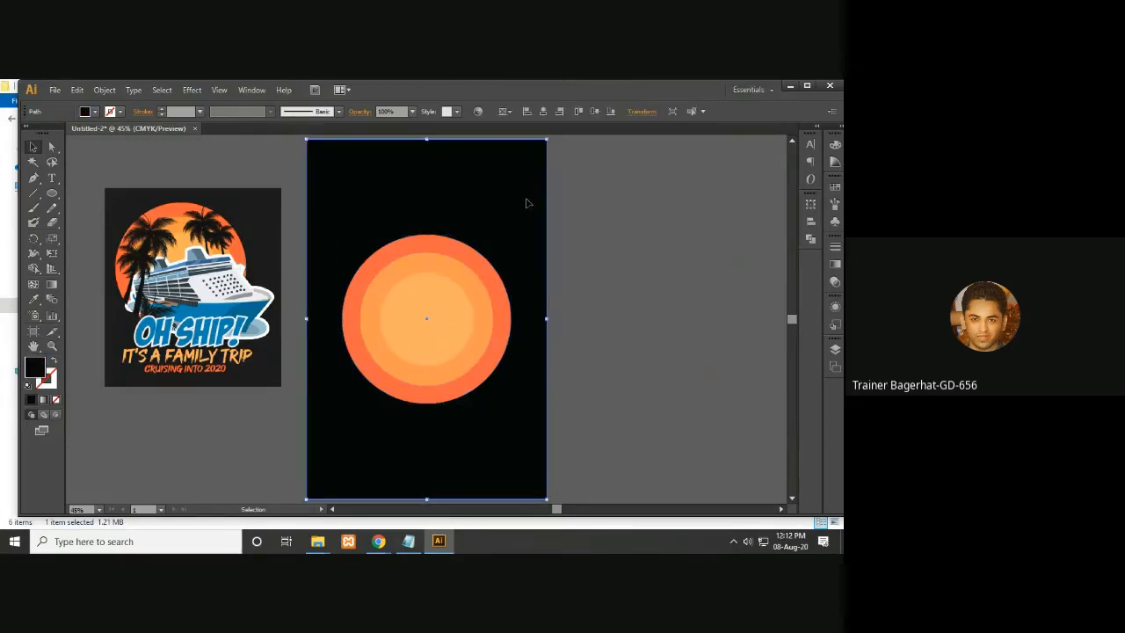
key(a)
click(587, 219)
key(v)
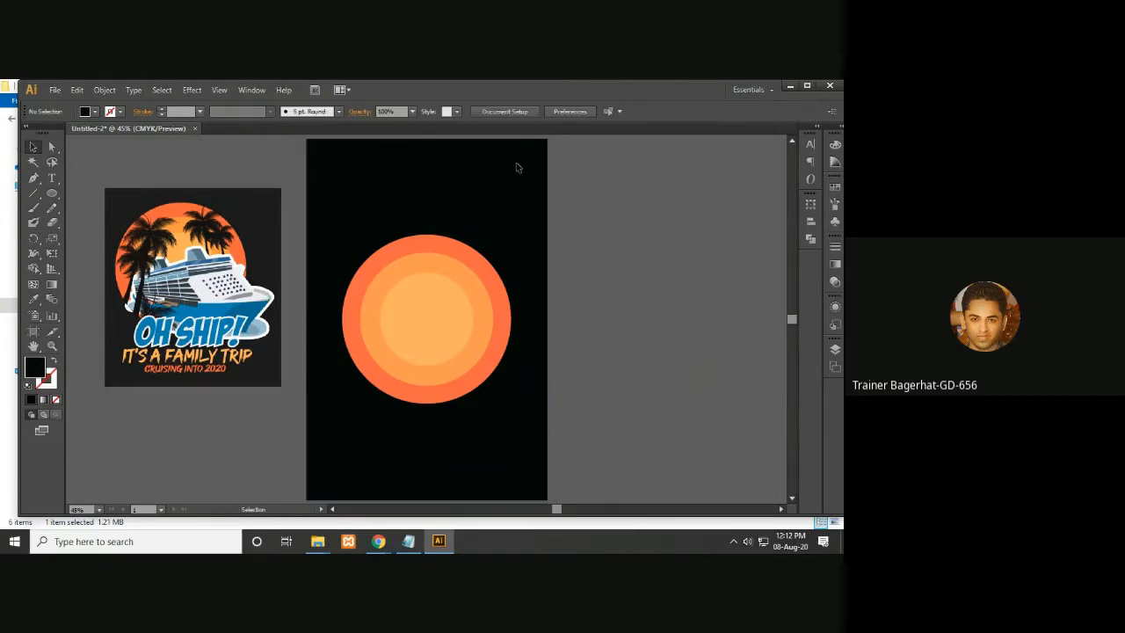
mouse_move(597, 304)
mouse_down()
mouse_move(626, 305)
mouse_move(613, 298)
mouse_up()
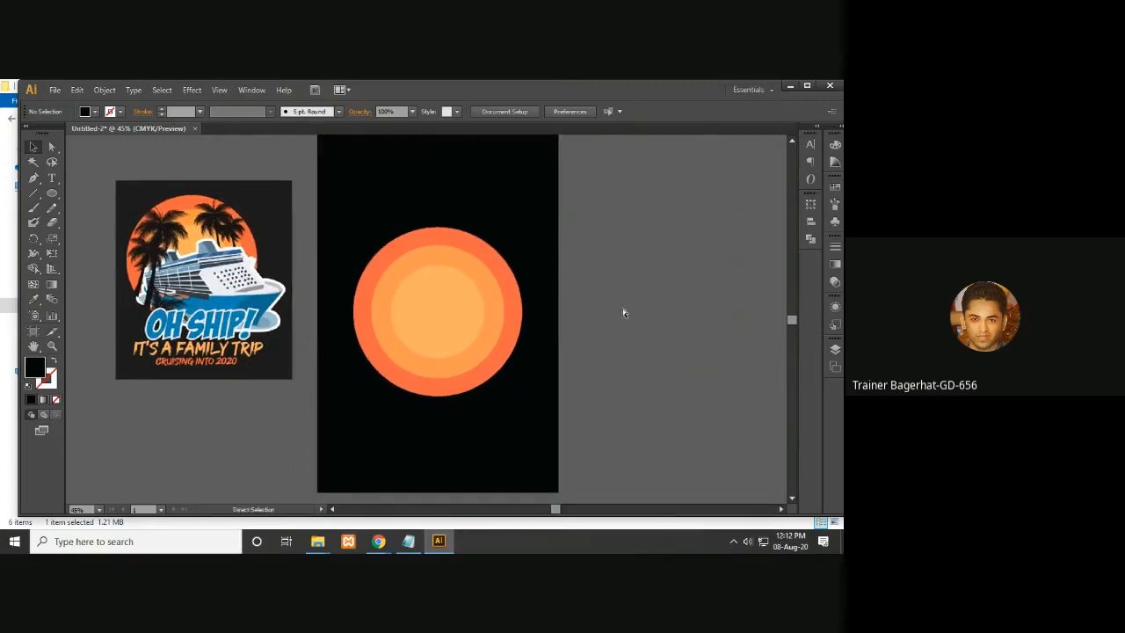
- Move the ship image from beside the artboard onto the lower right part of the sun
key(ctrl+minus)
key(space)
drag(624, 305, 503, 339)
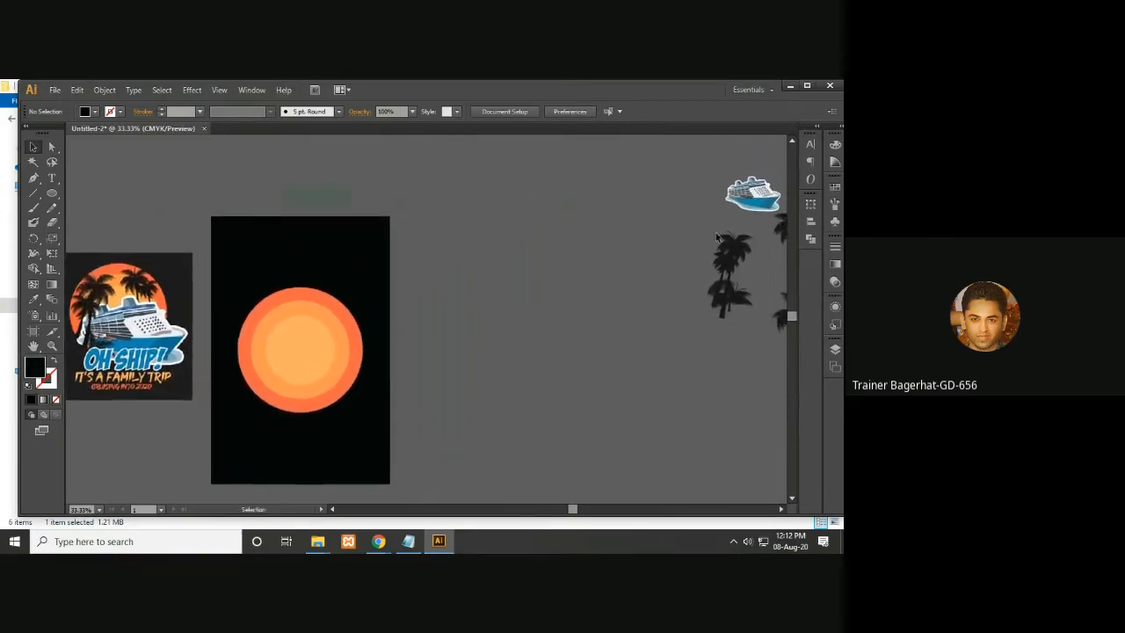
click(741, 196)
drag(741, 195, 556, 348)
key(a)
key(v)
click(552, 359)
click(539, 293)
drag(539, 297, 324, 402)
key(ctrl+minus)
key(a)
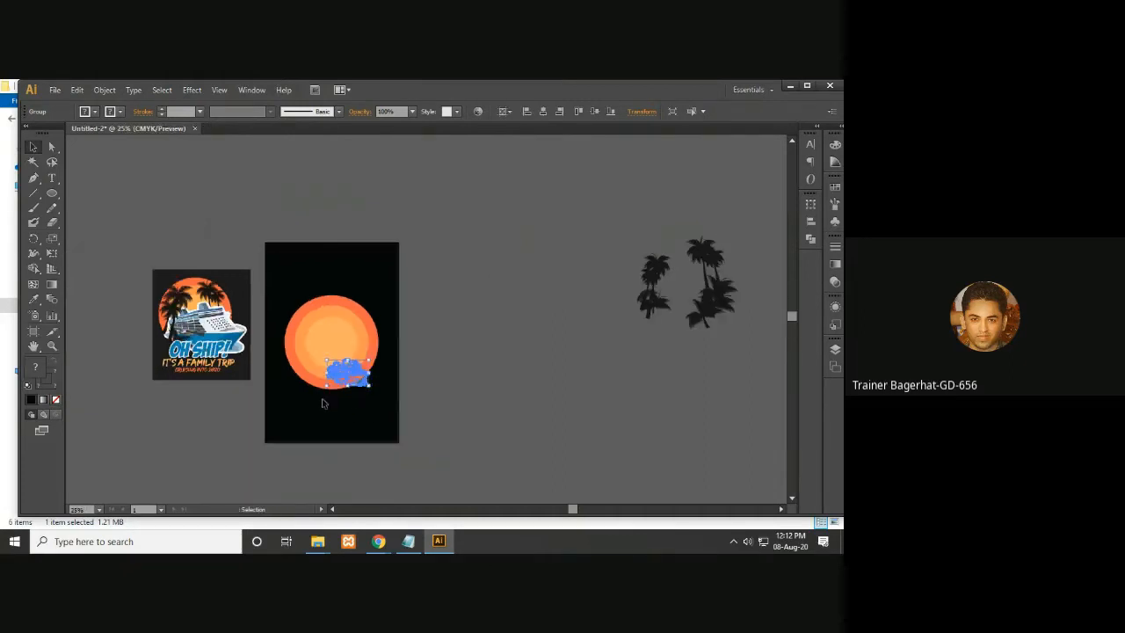
key(ctrl+plus)
key(ctrl+plus)
drag(342, 393, 615, 338)
key(v)
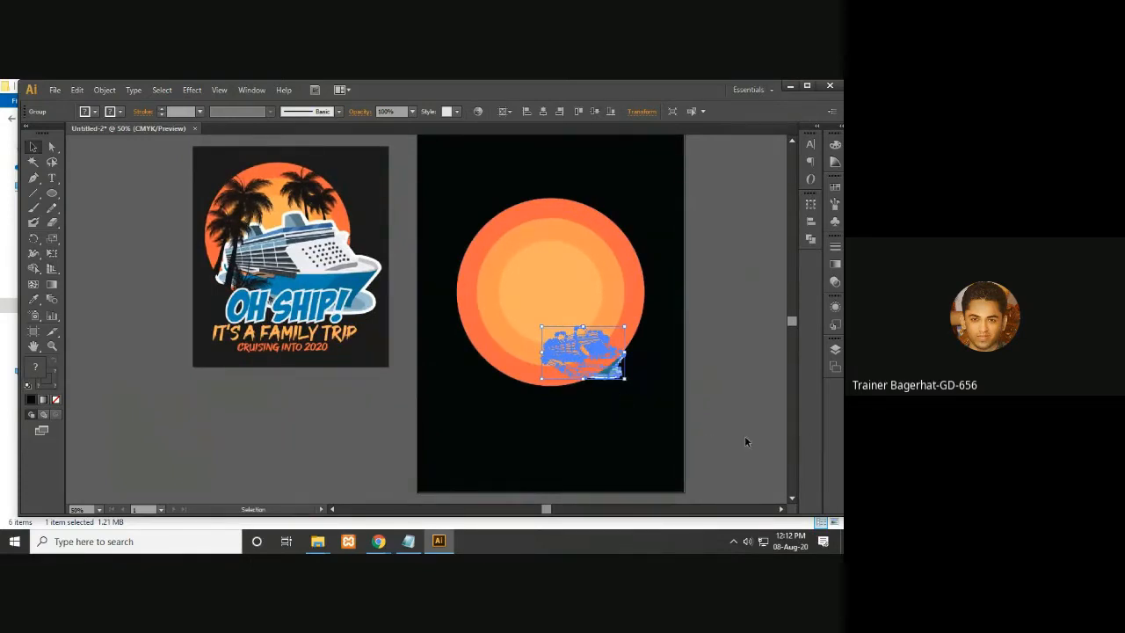
- Bring the ship in front of the sun circles and enlarge it to cover the sun's lower half
right_click(594, 377)
mouse_move(641, 482)
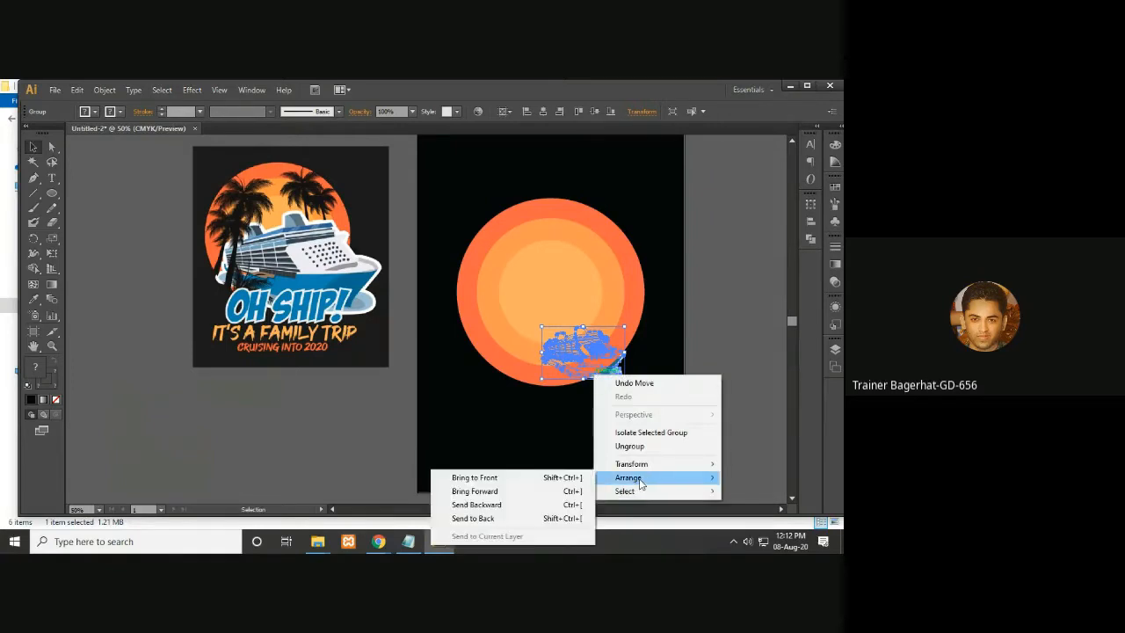
click(479, 477)
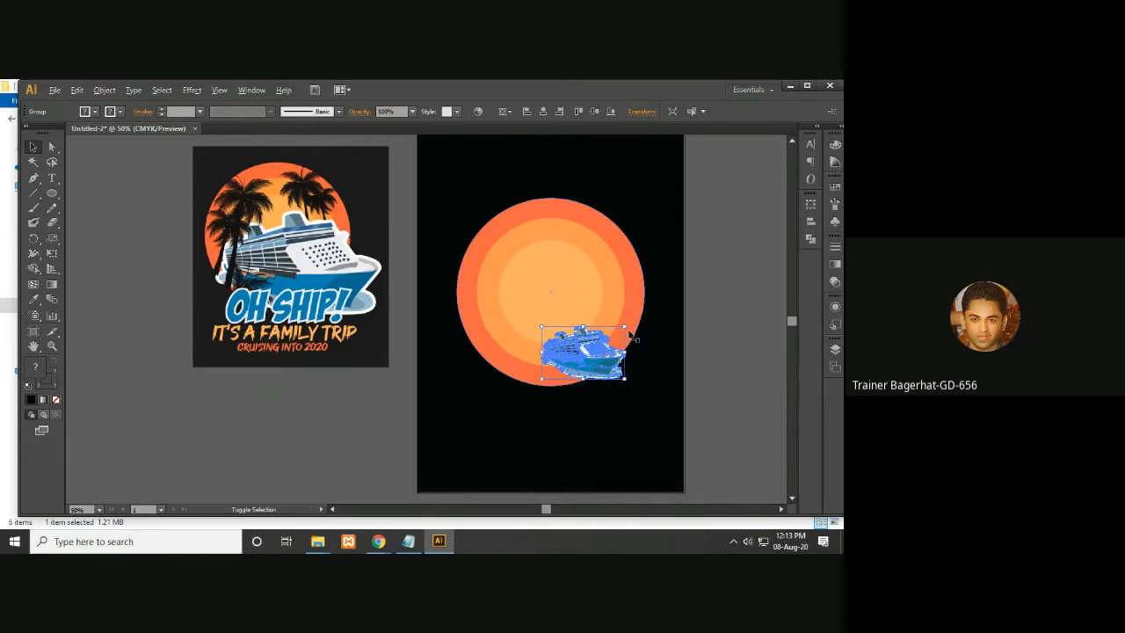
click(735, 361)
click(584, 370)
drag(623, 326, 749, 283)
drag(723, 344, 662, 346)
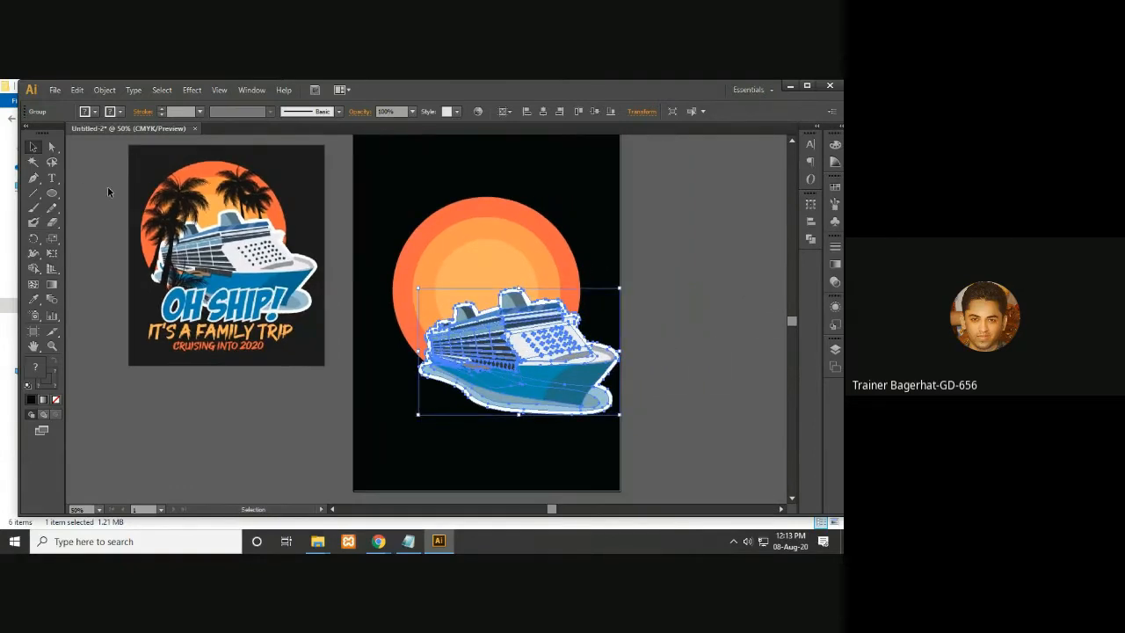
click(718, 278)
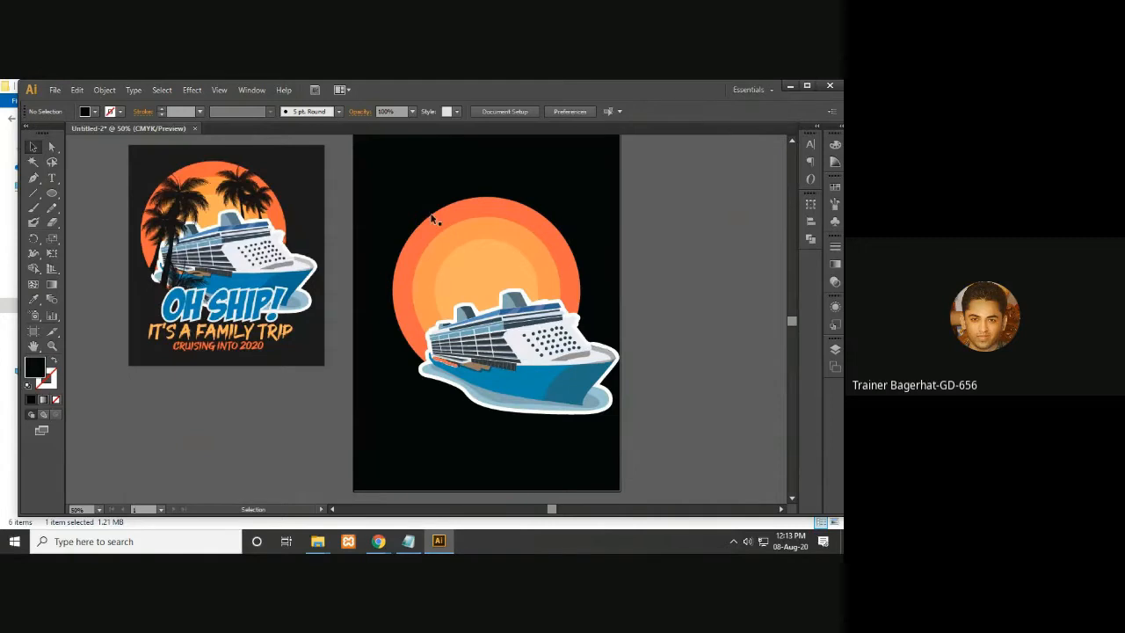
- Nudge the ship up and left over the sun, briefly adjusting its size to about 9.95 in wide
click(515, 337)
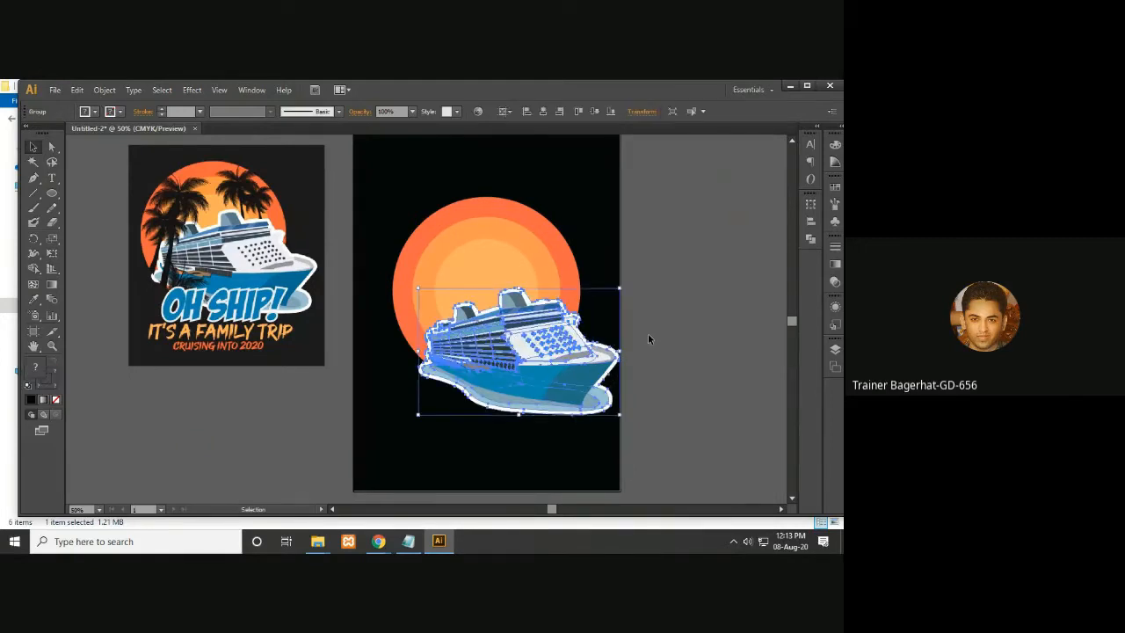
key(Up)
key(Up)
key(Up)
key(Up)
key(Up)
key(Up)
key(Up)
key(Up)
key(Up)
key(Up)
key(Up)
key(Up)
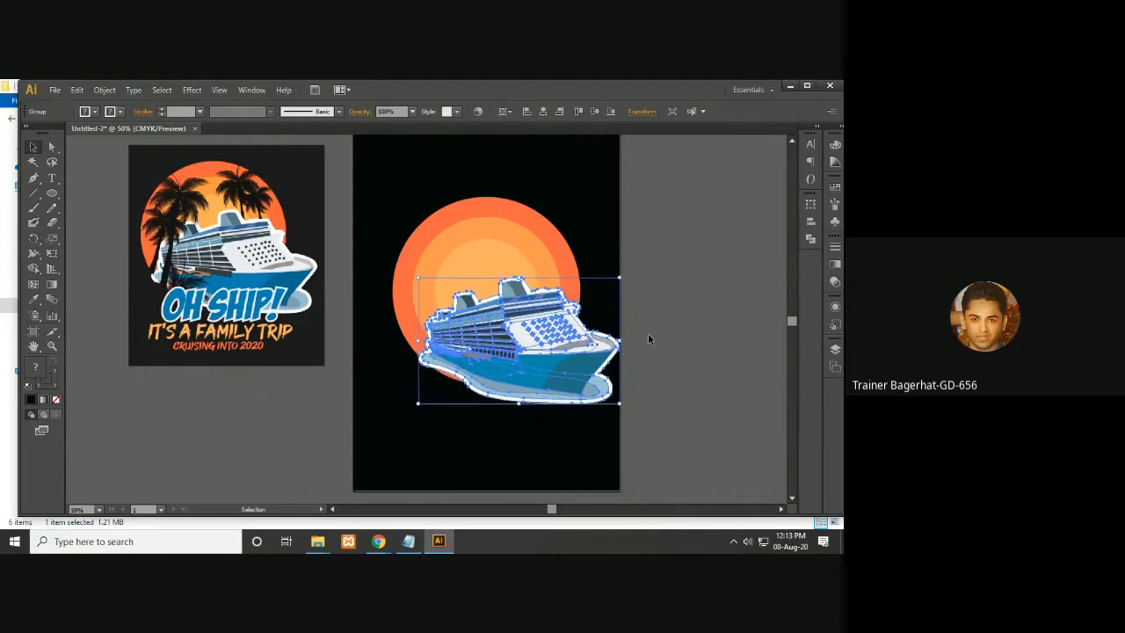
key(Left)
key(Left)
key(Left)
key(Left)
key(Left)
key(Left)
key(Left)
key(Left)
key(Left)
key(Left)
key(Left)
key(Left)
key(Left)
key(Left)
key(Left)
key(Left)
key(Left)
key(Left)
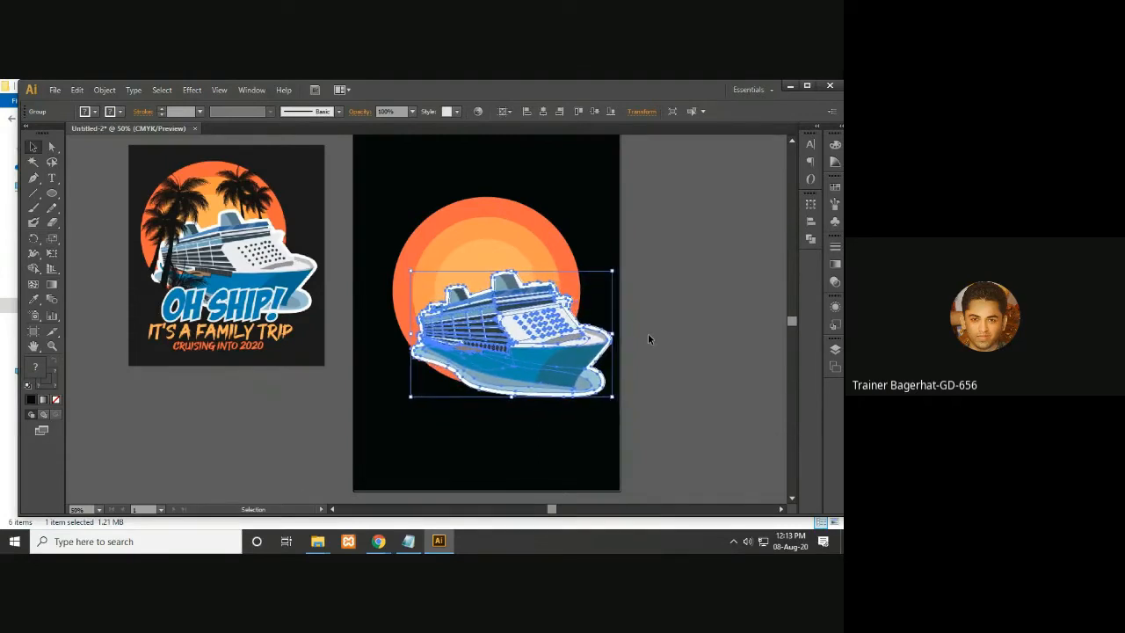
key(Up)
key(Up)
key(Up)
key(Up)
key(Up)
key(Up)
key(Up)
key(Up)
key(Up)
key(Up)
key(Up)
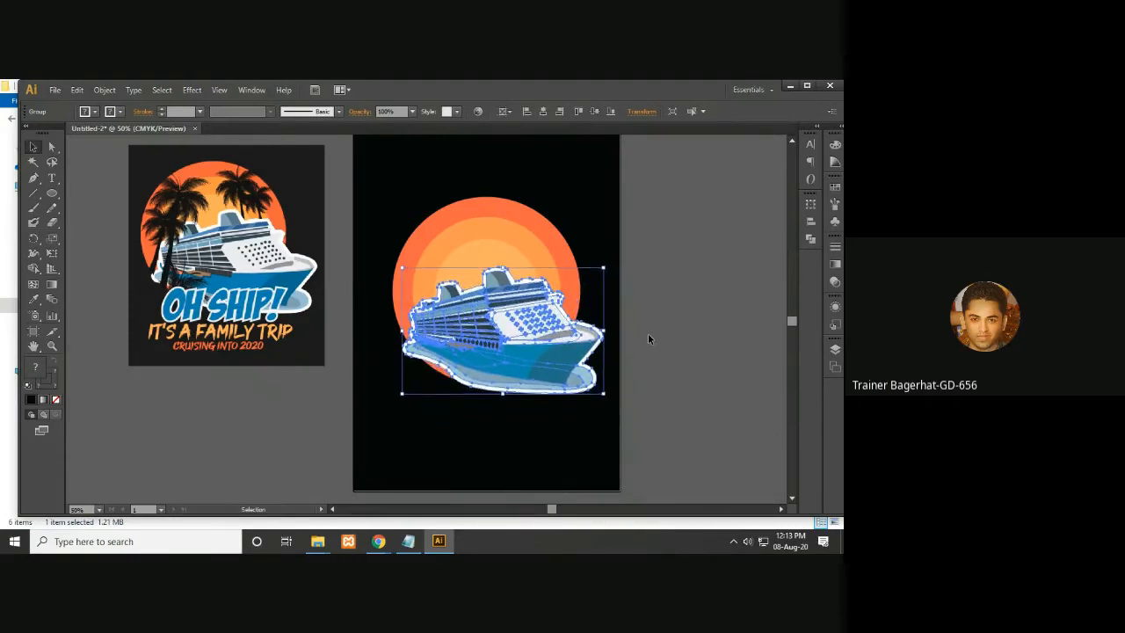
key(Down)
key(Down)
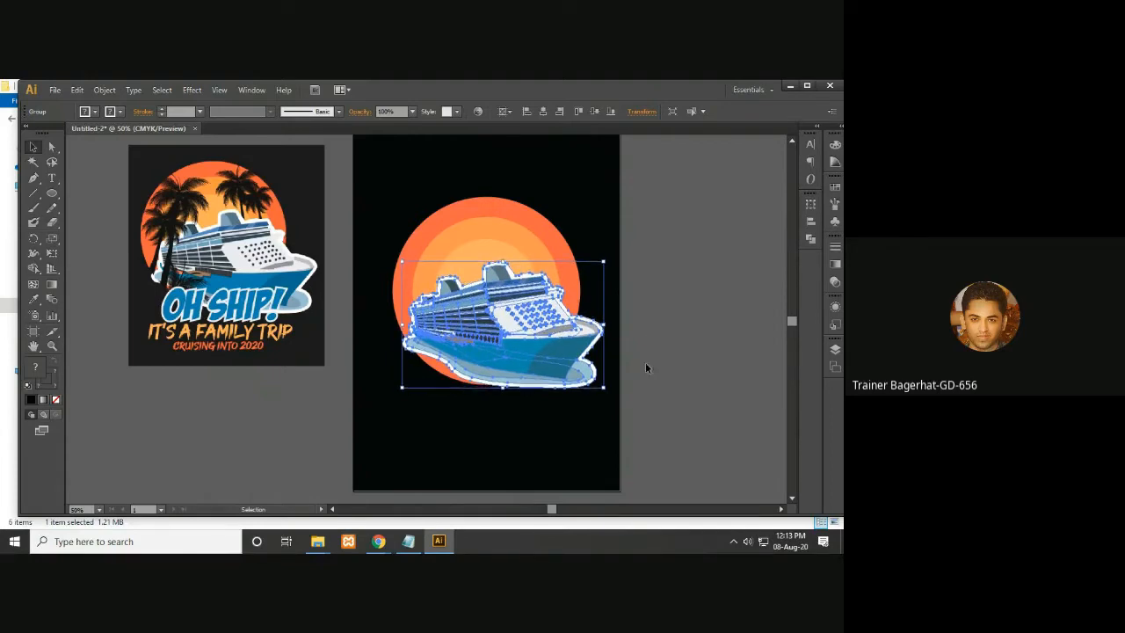
drag(603, 388, 609, 396)
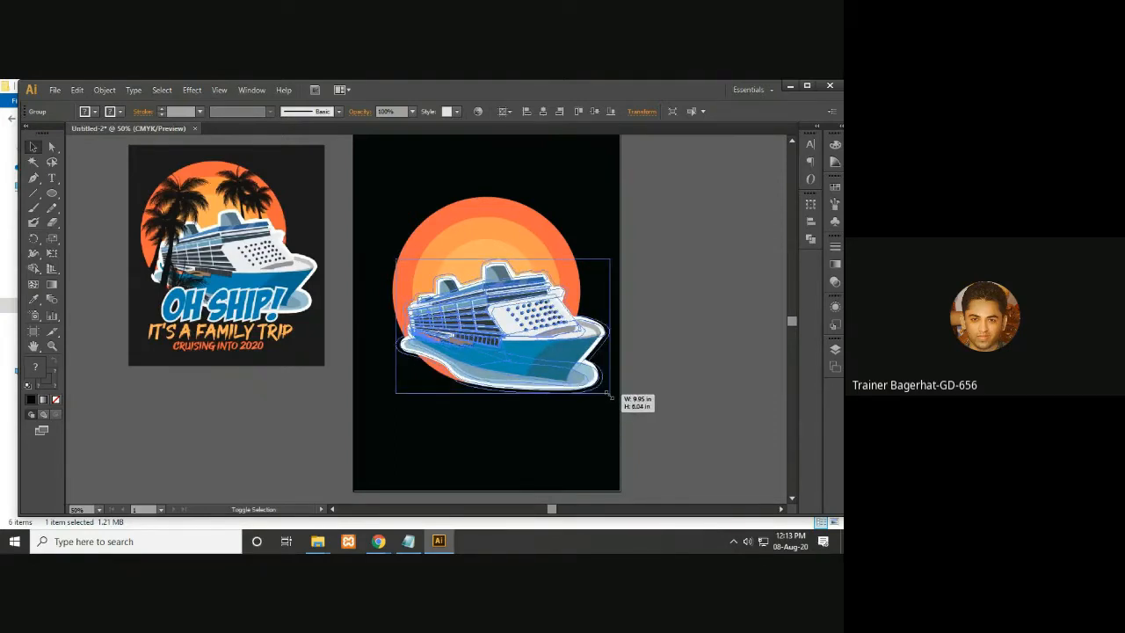
drag(610, 396, 605, 389)
key(Up)
key(Up)
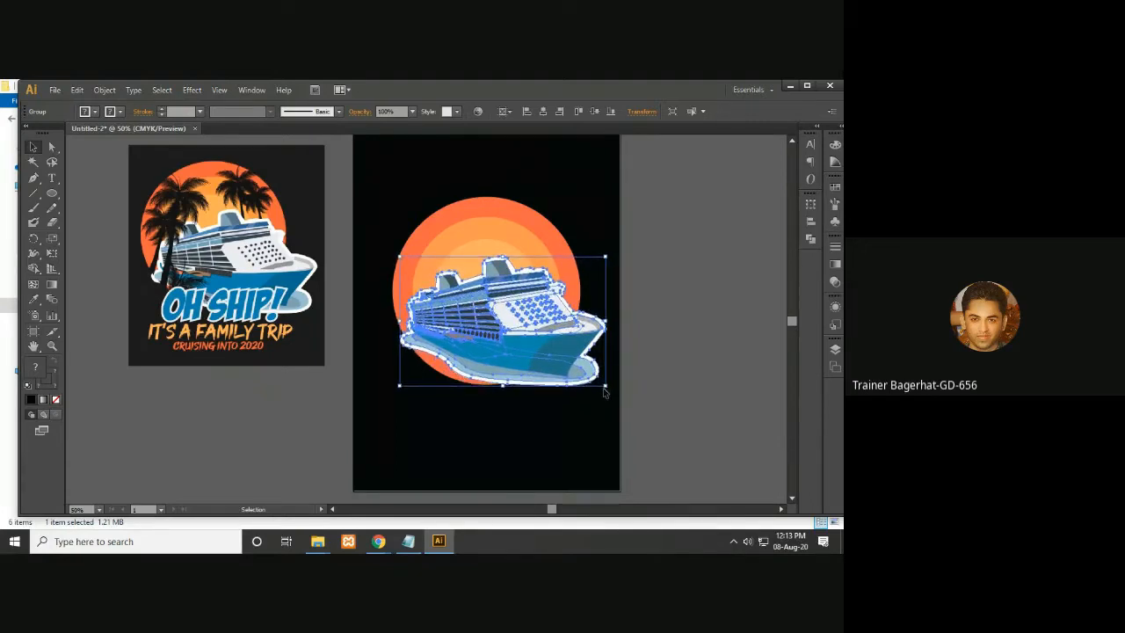
key(Right)
key(Right)
key(Right)
key(Right)
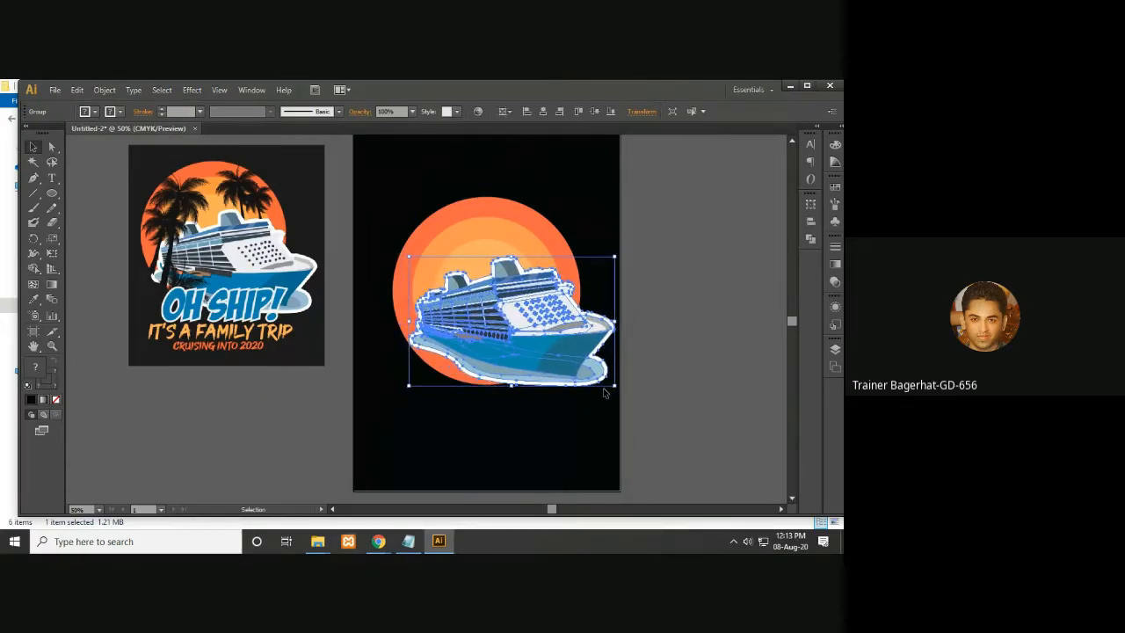
key(Left)
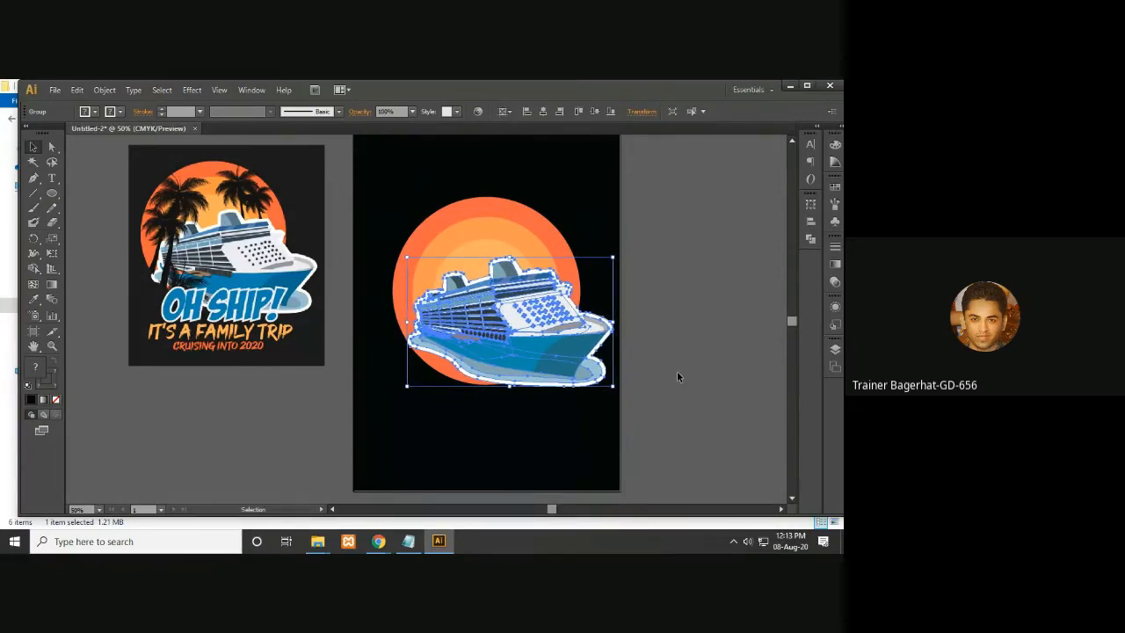
click(662, 371)
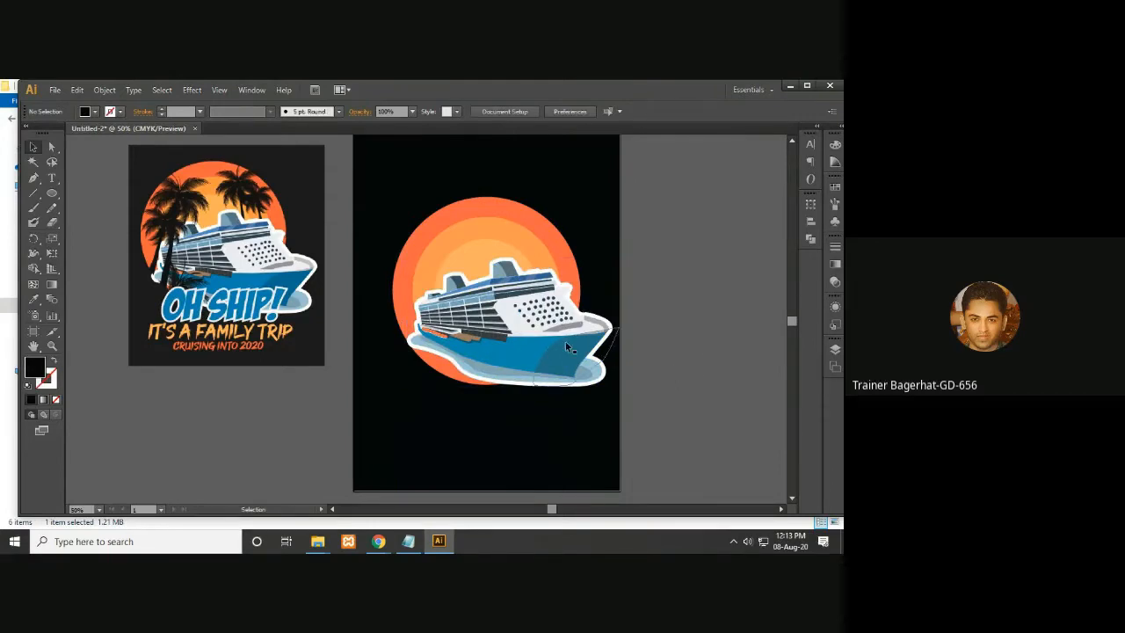
- Try moving the palm silhouettes onto the artboard, then undo the move
key(ctrl+minus)
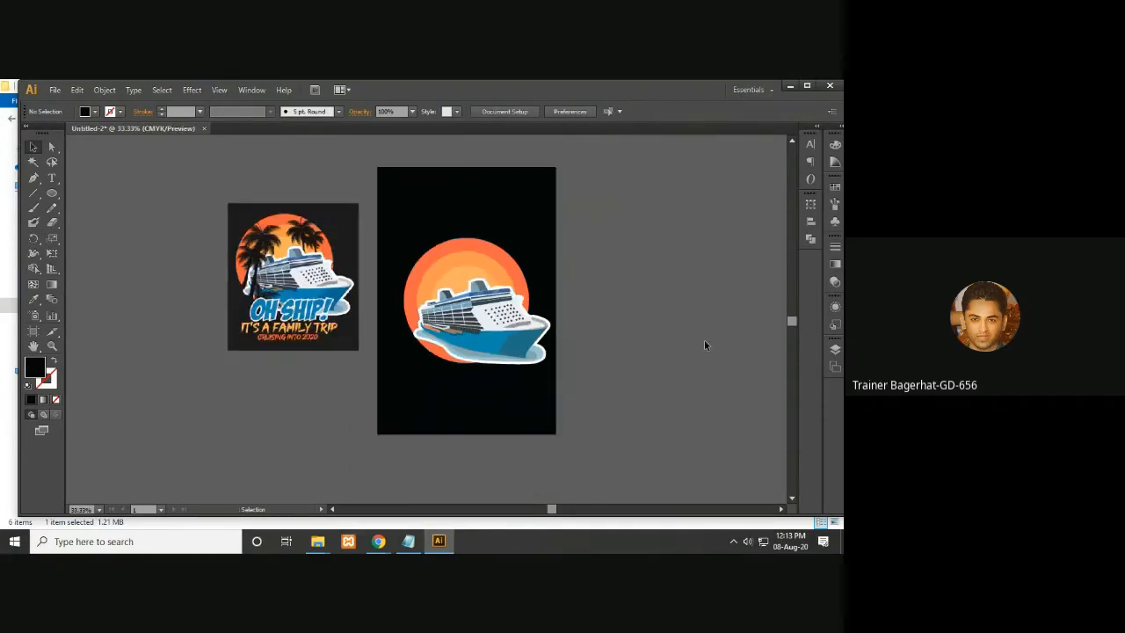
drag(704, 341, 495, 346)
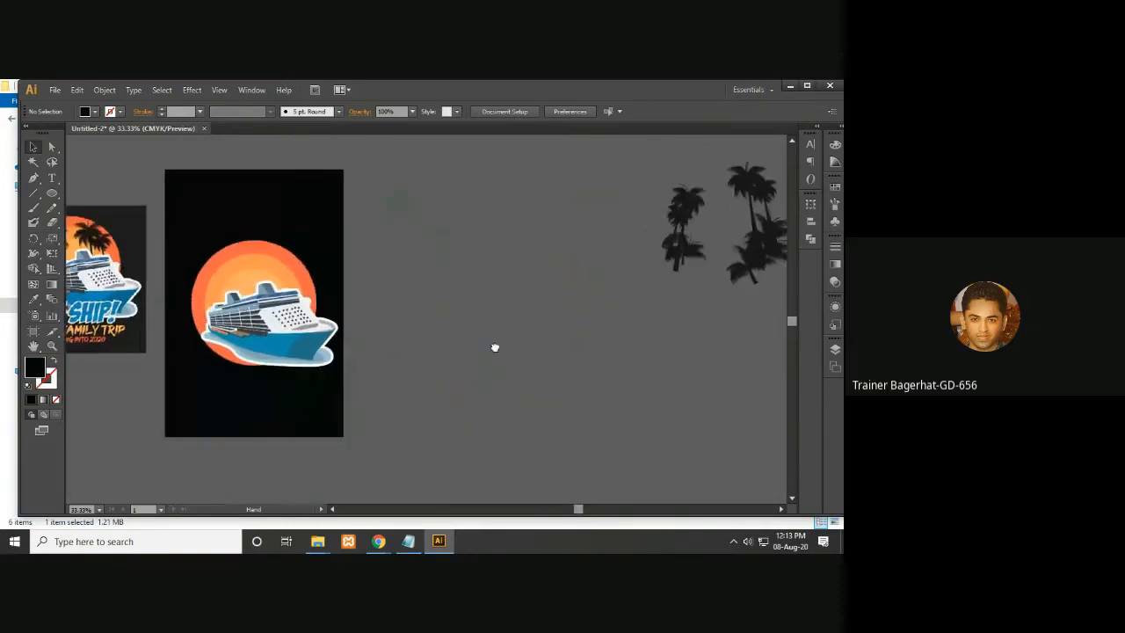
drag(639, 183, 765, 294)
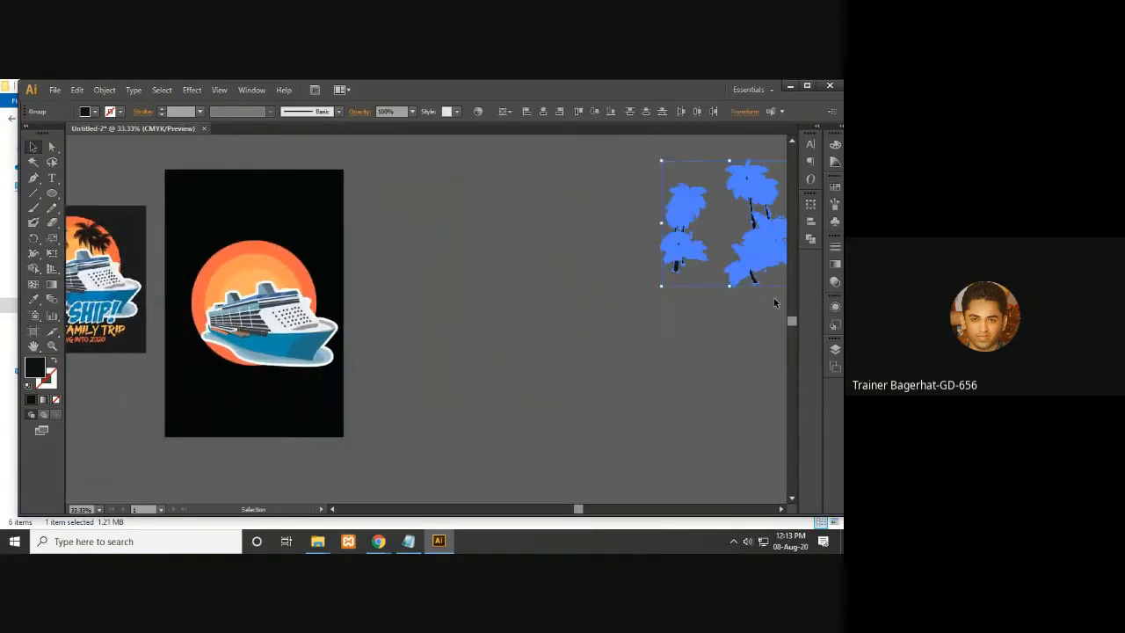
drag(638, 266, 355, 348)
click(431, 341)
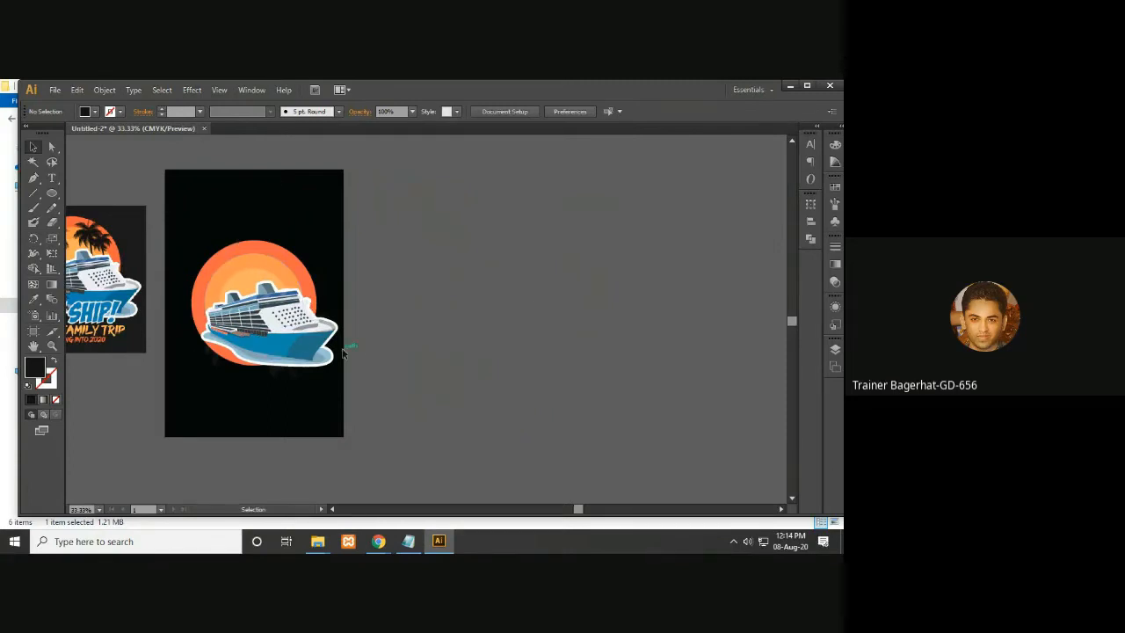
key(a)
key(ctrl+z)
click(542, 331)
drag(575, 290, 537, 297)
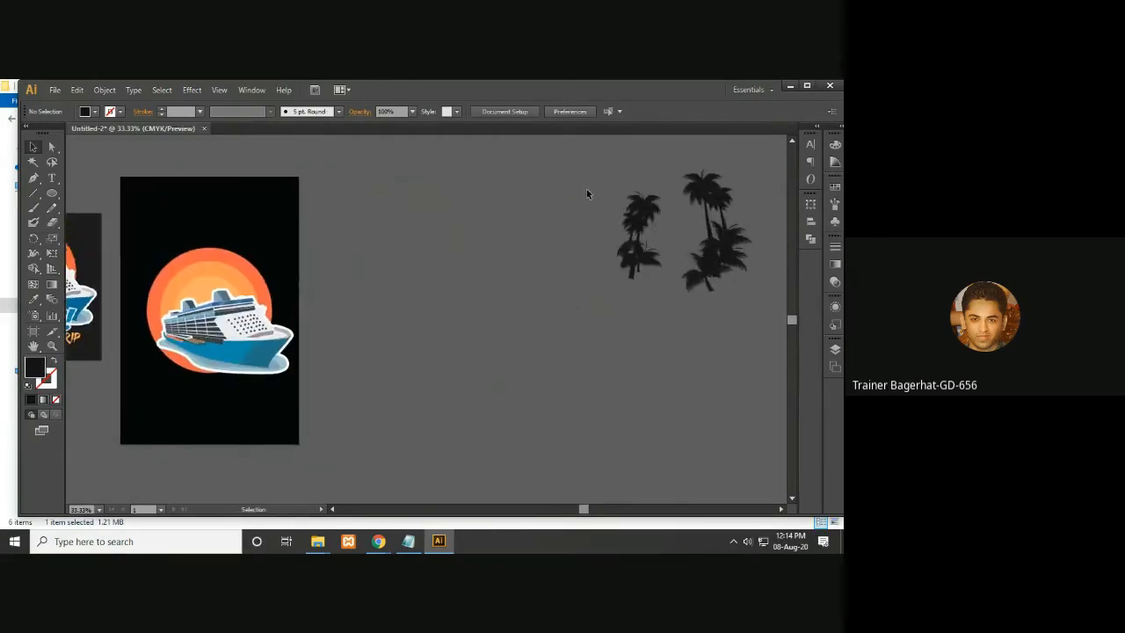
- Select the palm silhouettes and set their fill colour to white, ffffff
drag(604, 187, 728, 311)
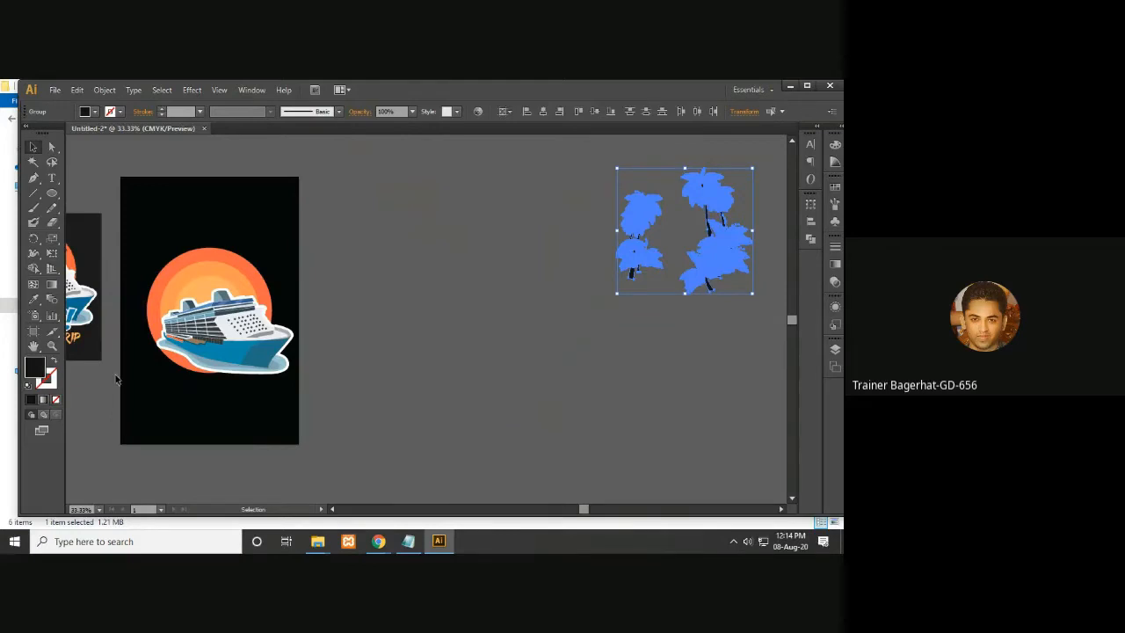
drag(356, 365, 411, 365)
double_click(32, 370)
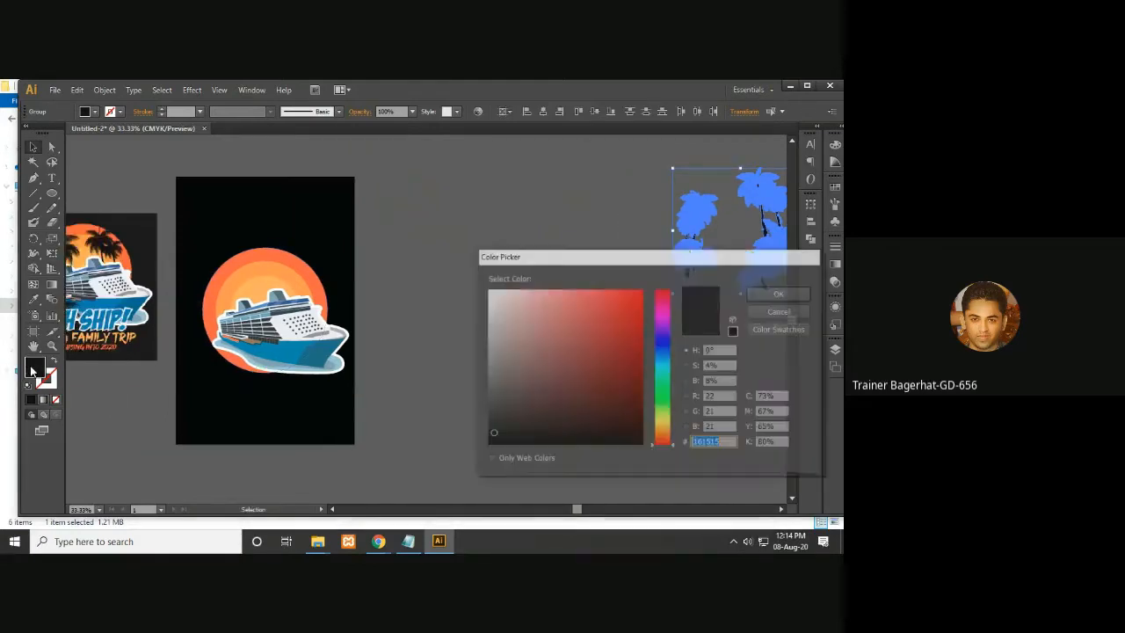
text(ffffff)
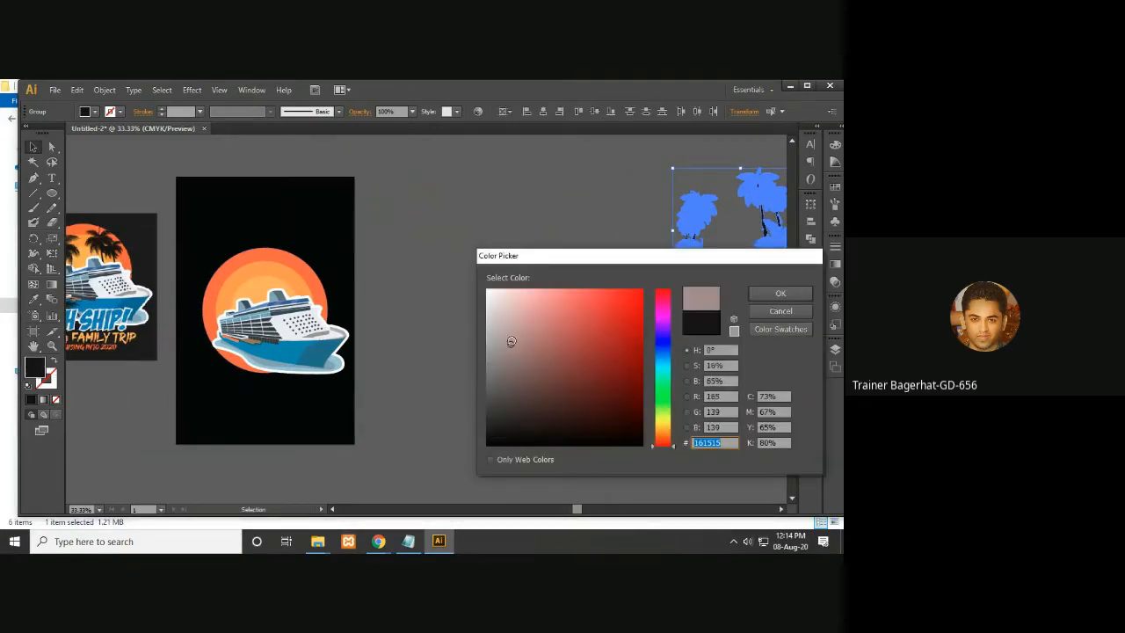
click(781, 294)
click(622, 278)
drag(589, 280, 466, 283)
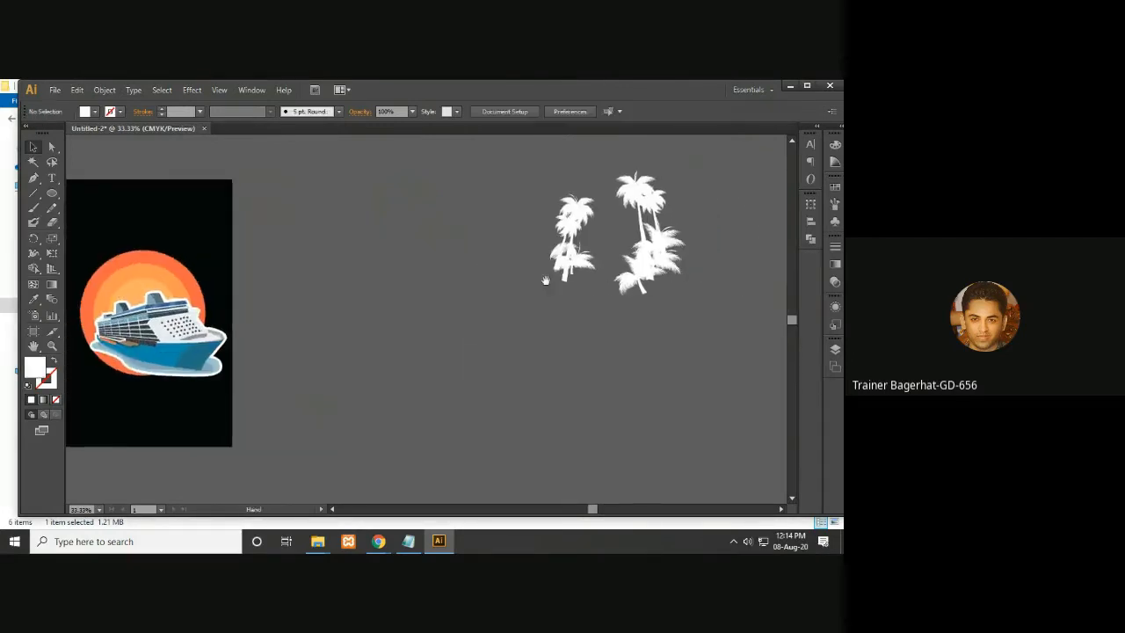
drag(631, 293, 195, 372)
drag(317, 369, 522, 370)
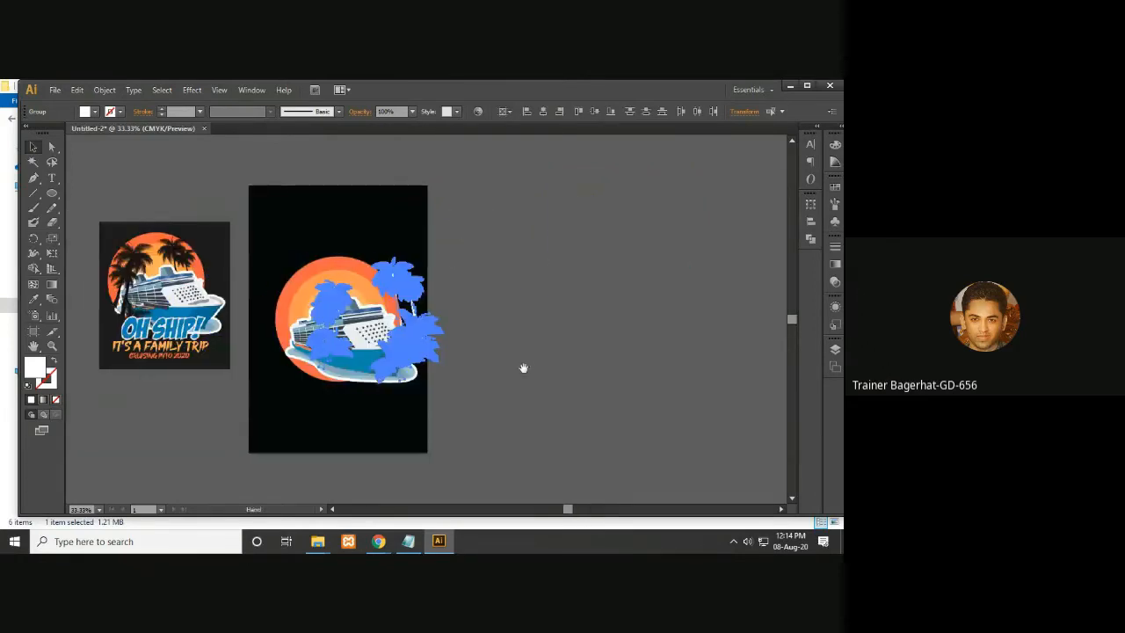
click(527, 356)
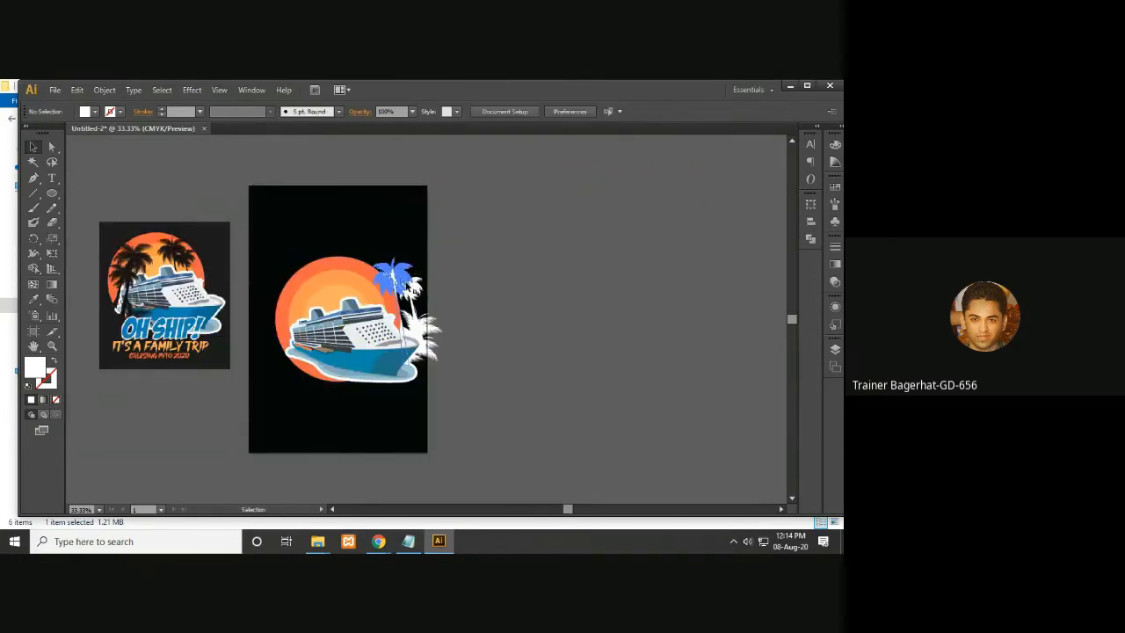
key(a)
key(ctrl+z)
- Move the white palms onto the artboard, bring them to the front and place them over the ship on the sun
scroll(620, 322, right, 5)
key(v)
drag(551, 292, 225, 357)
drag(404, 380, 435, 379)
right_click(334, 341)
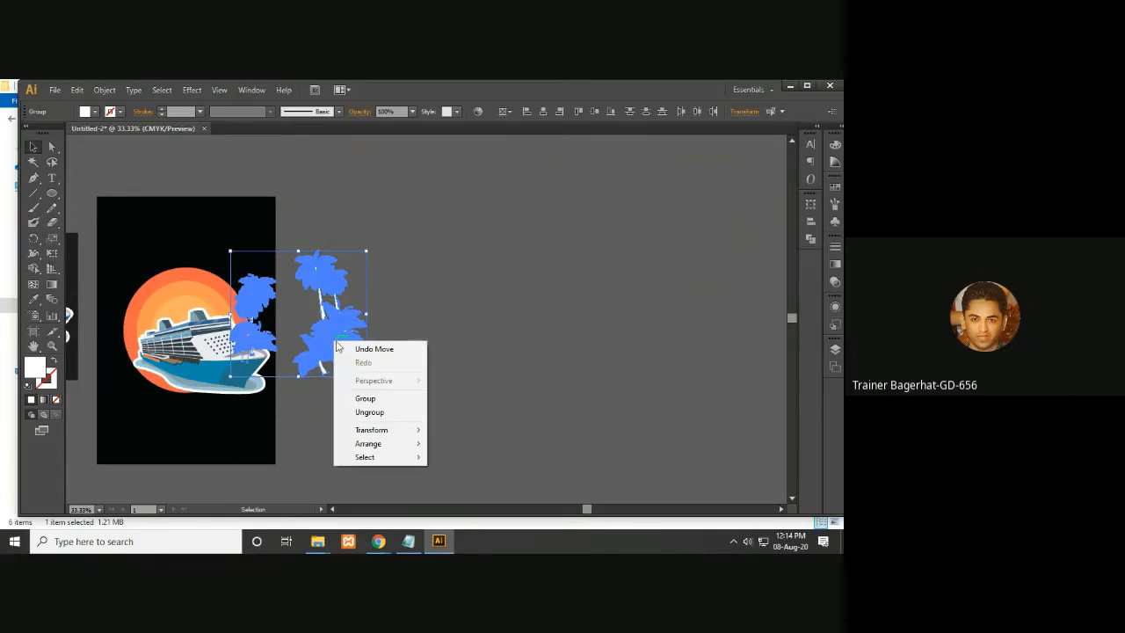
mouse_move(385, 446)
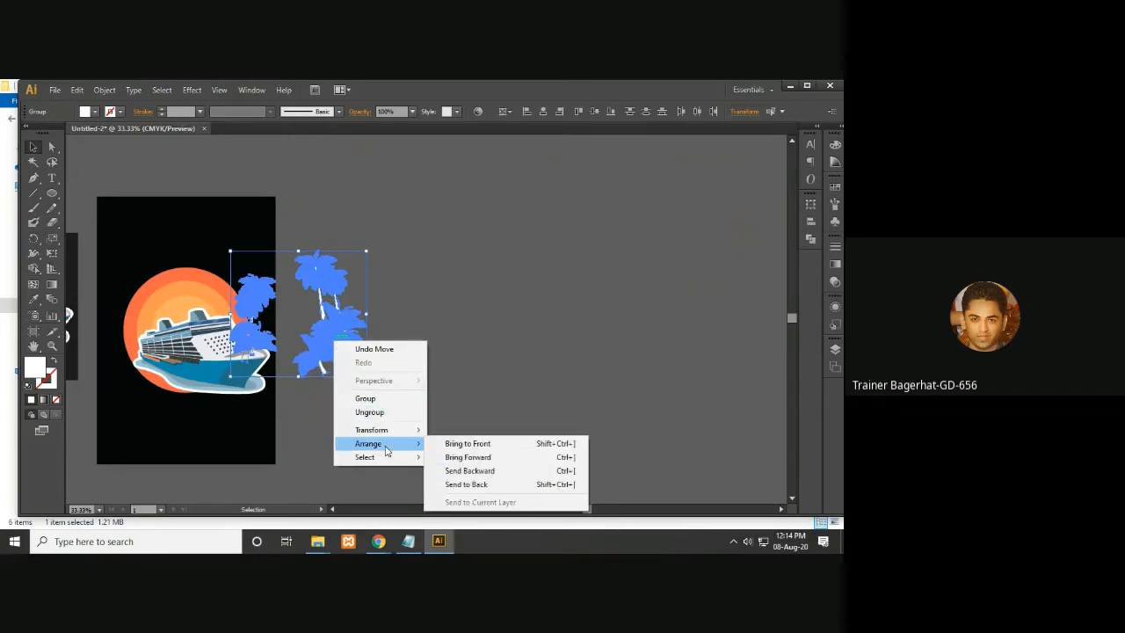
click(473, 444)
drag(492, 419, 648, 427)
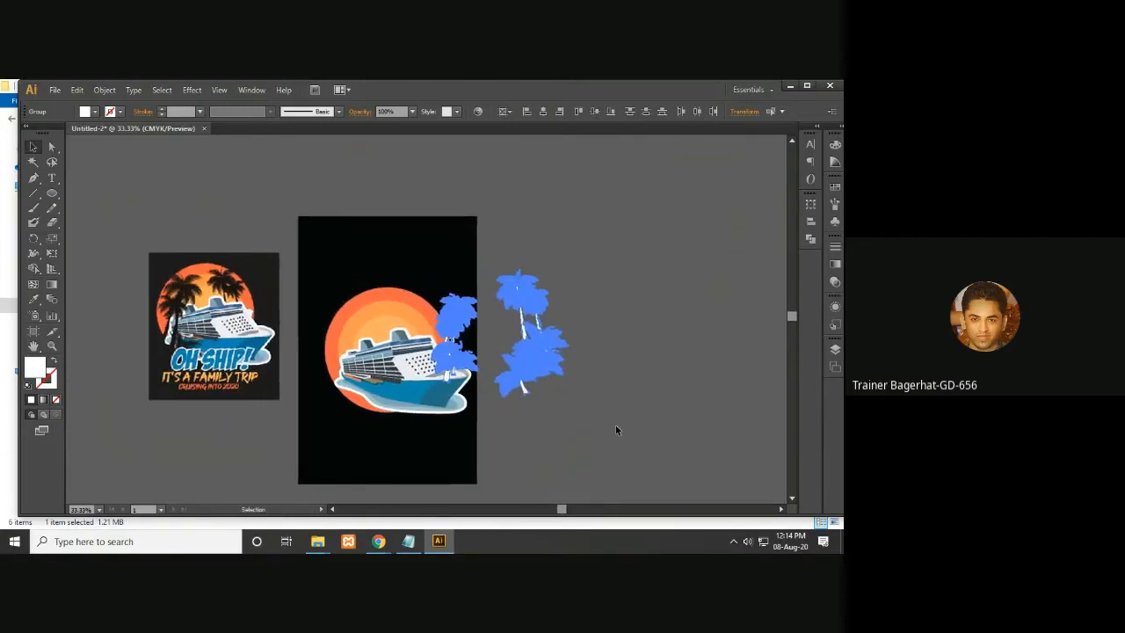
drag(533, 375, 442, 403)
click(625, 422)
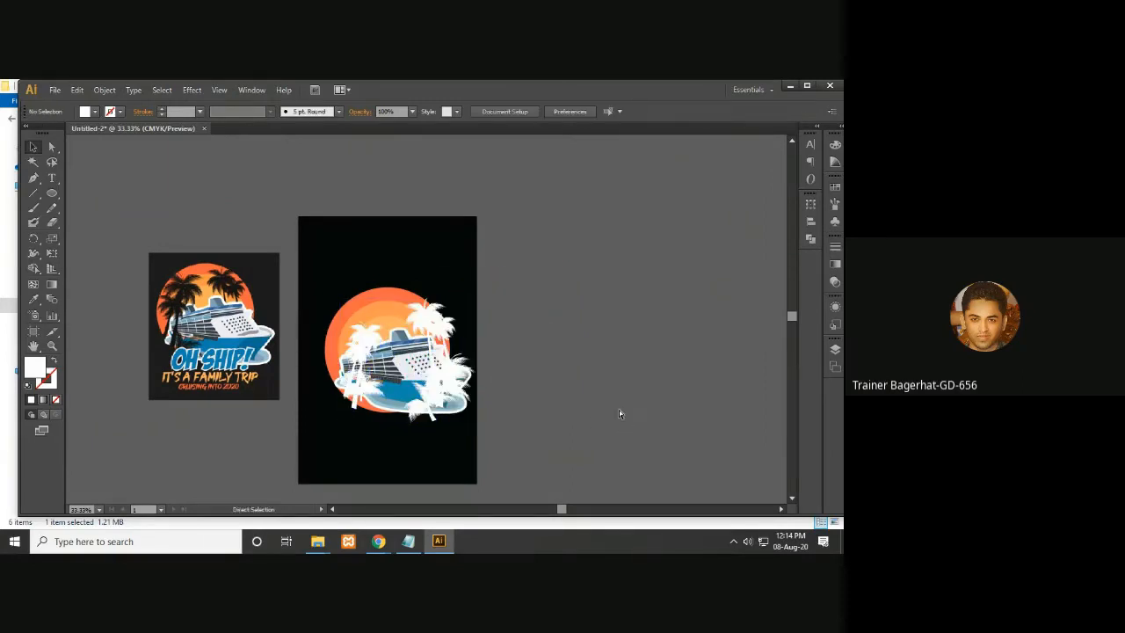
- Select both palm groups over the ship and enlarge them slightly
key(ctrl+plus)
drag(565, 395, 633, 361)
click(556, 303)
shift+click(451, 317)
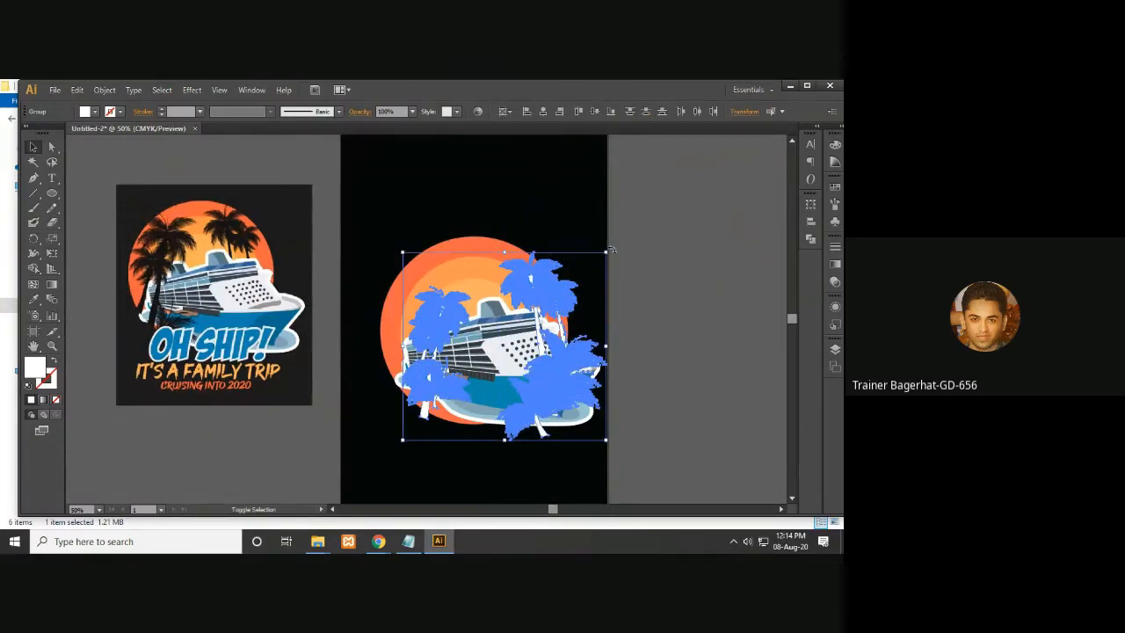
drag(606, 252, 608, 246)
click(661, 270)
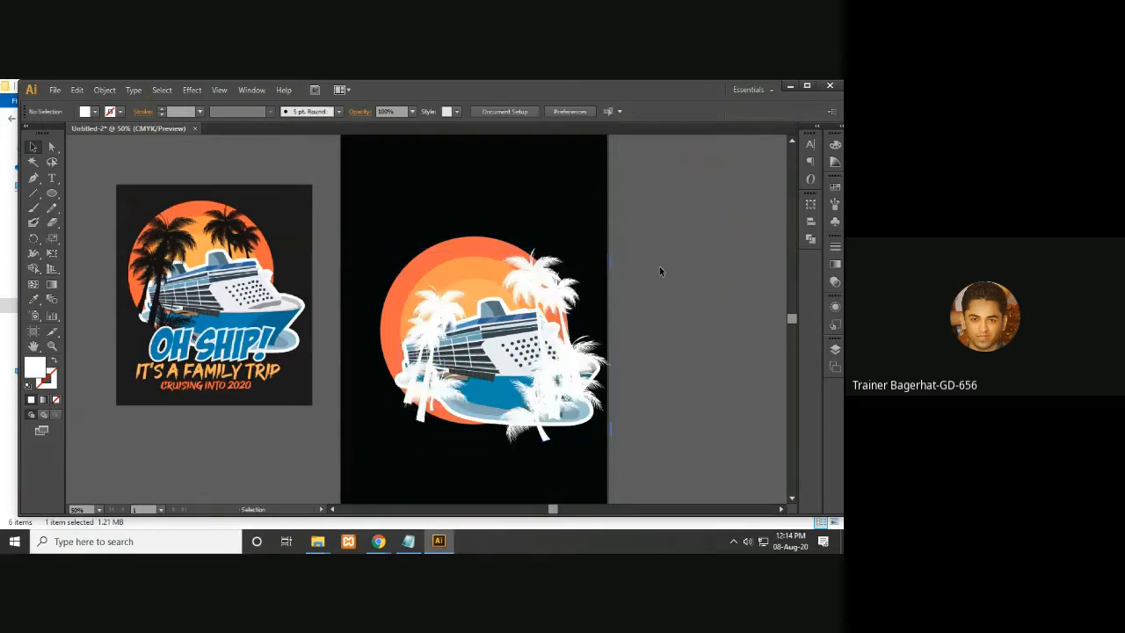
- Try filling the right palm group with black, then undo the colour change
key(a)
key(v)
click(557, 295)
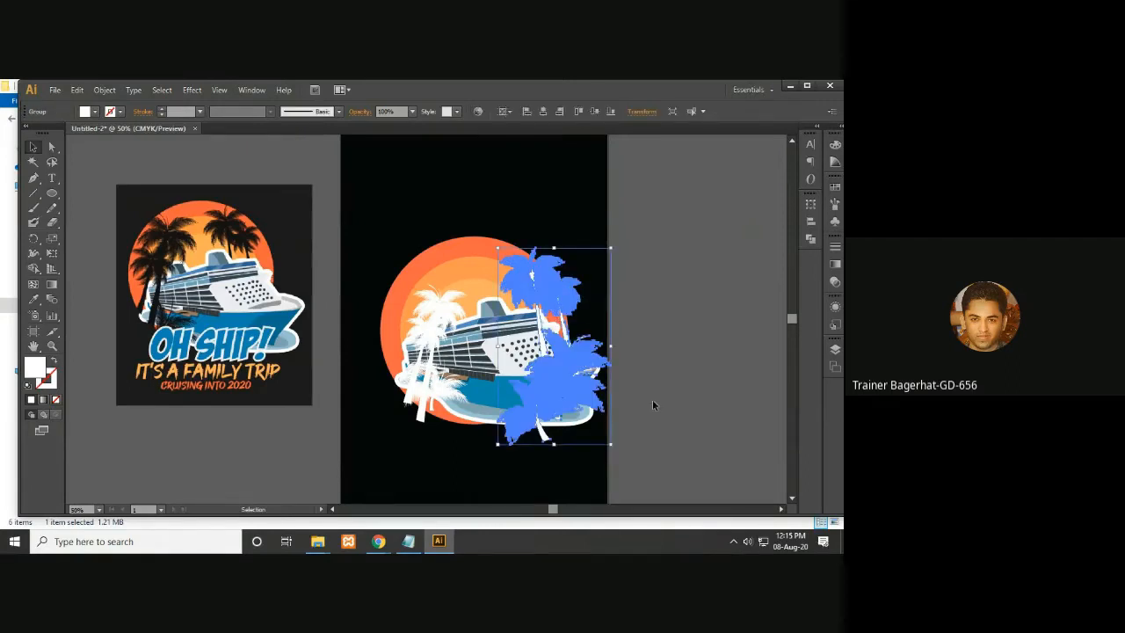
click(703, 407)
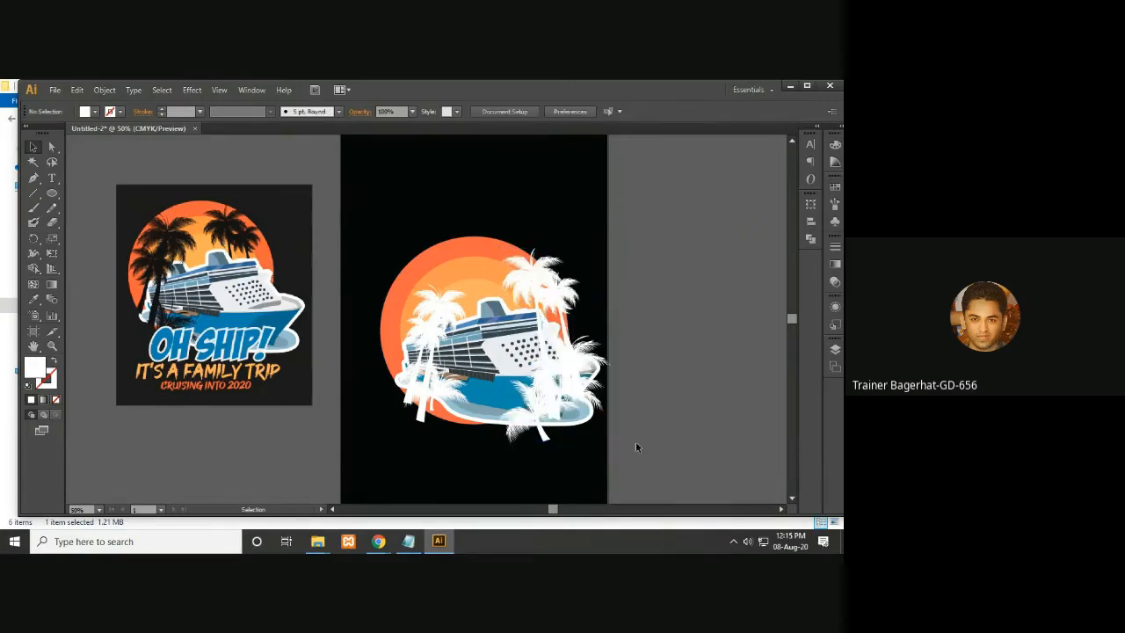
click(572, 378)
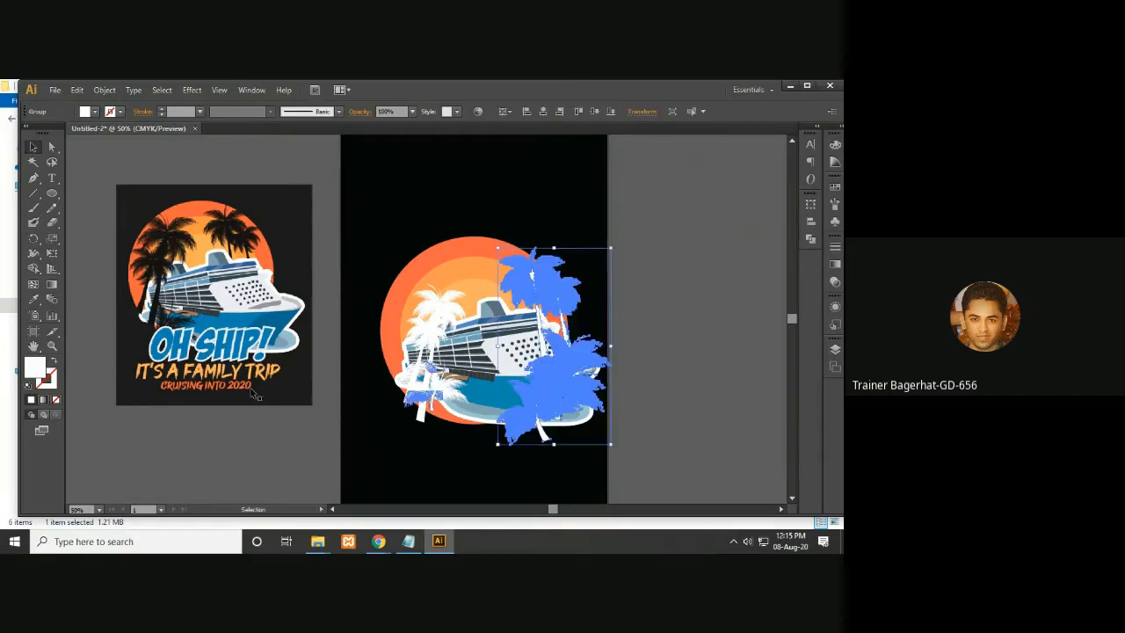
double_click(34, 367)
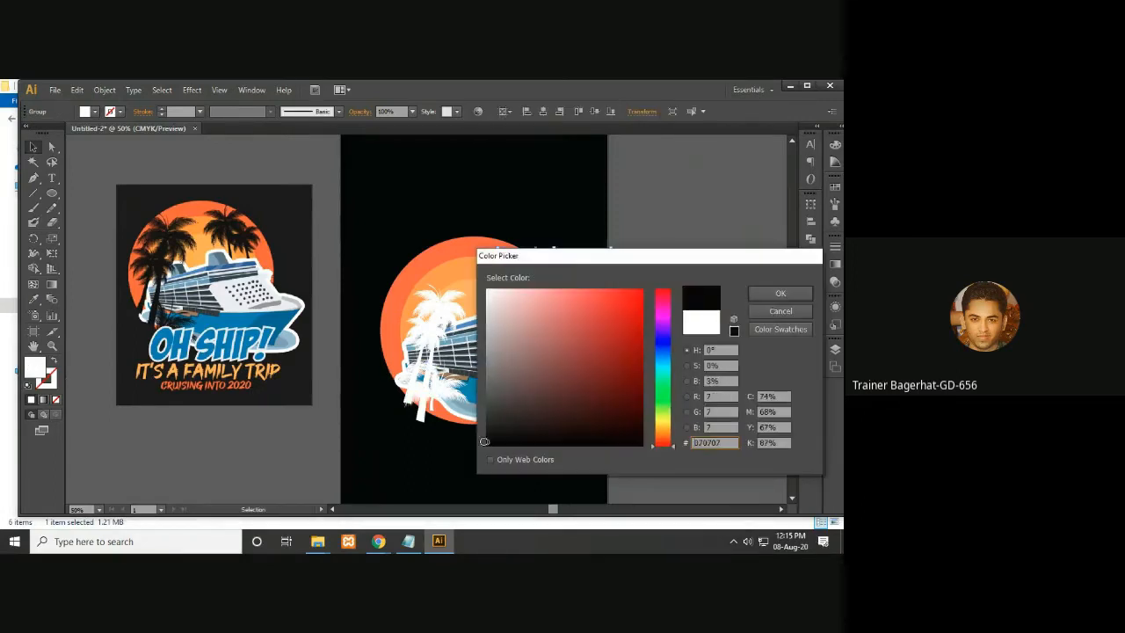
click(787, 294)
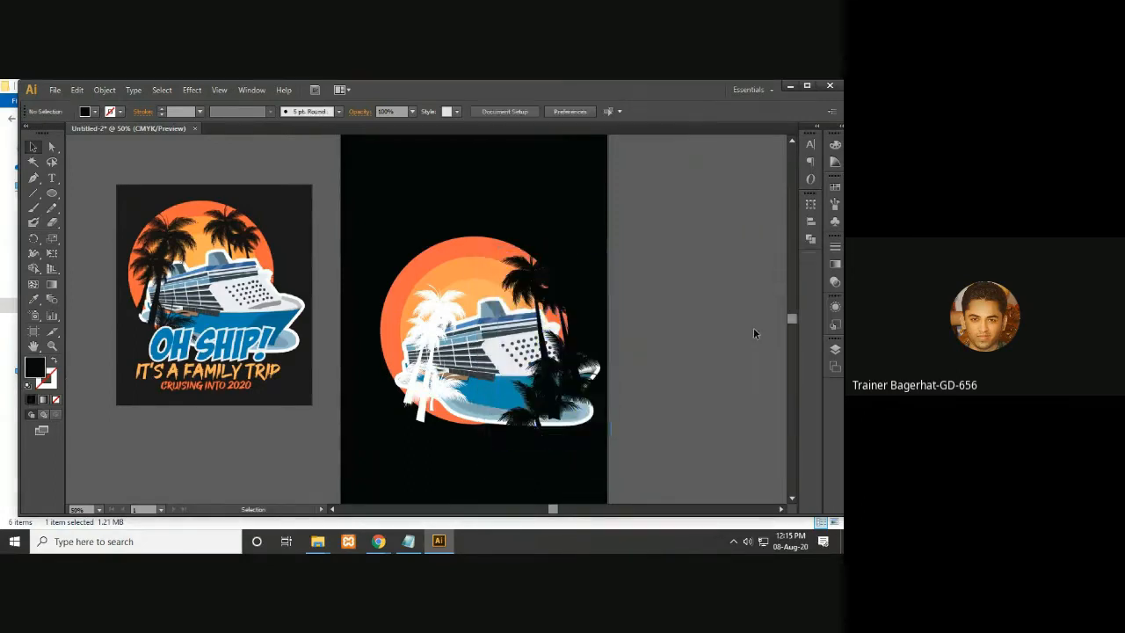
key(ctrl+z)
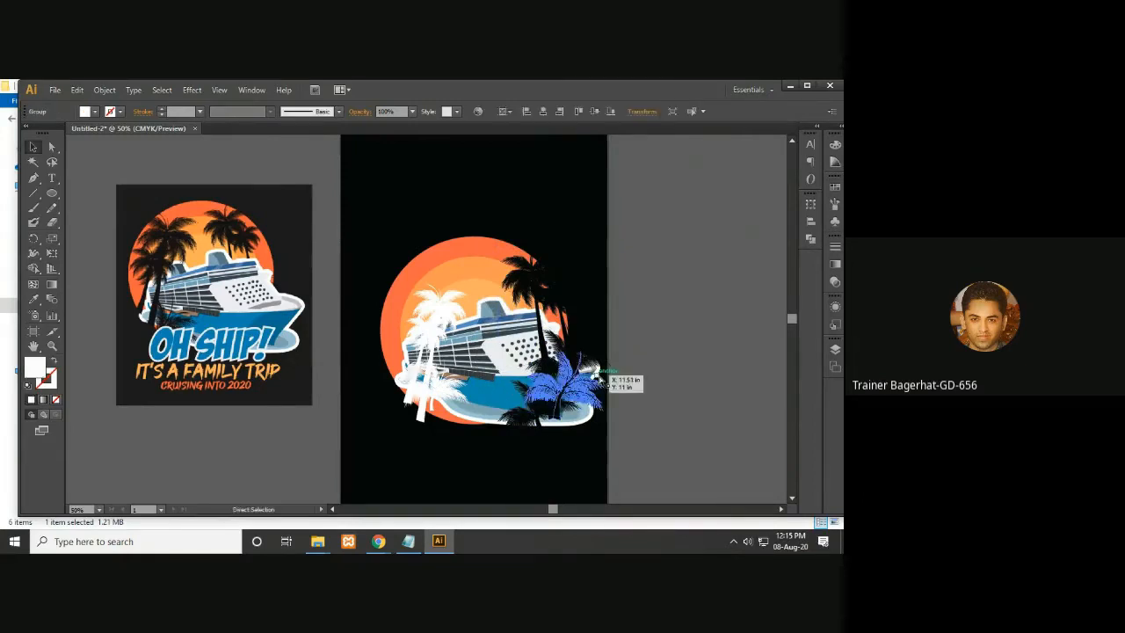
click(677, 363)
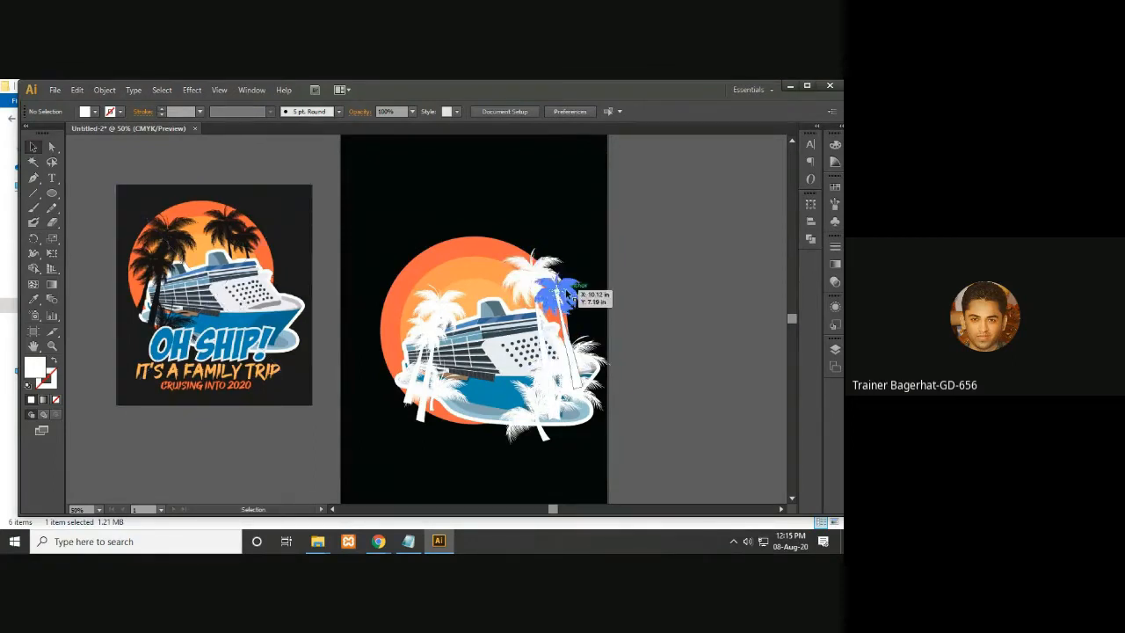
- Send the right palm group backward behind the ship and move it up and left onto the sun
click(543, 290)
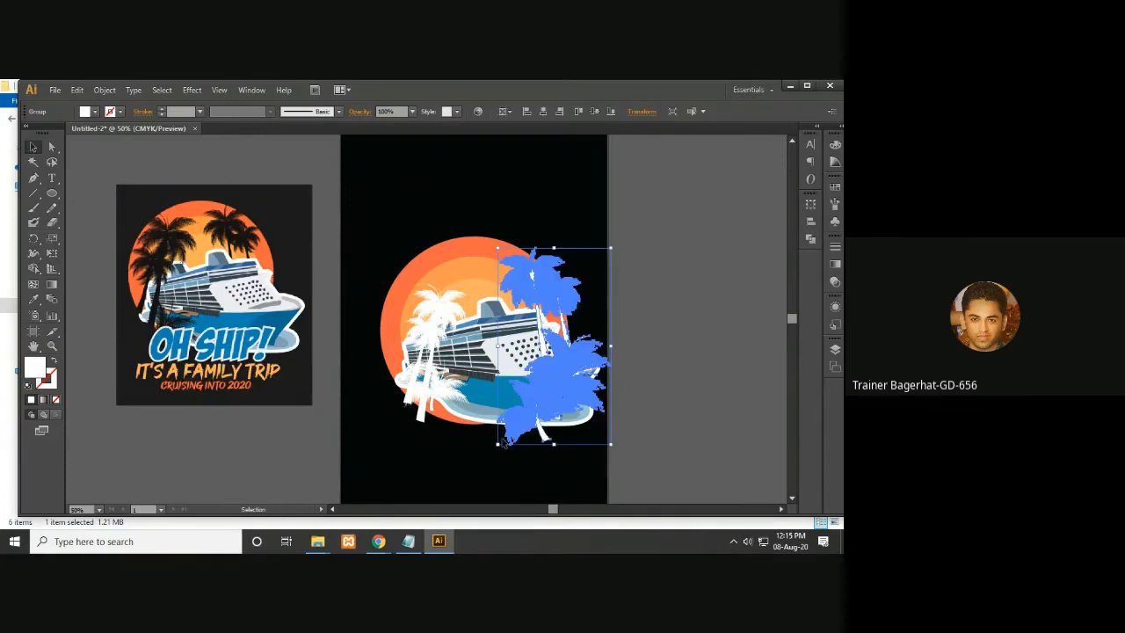
right_click(539, 395)
mouse_move(586, 501)
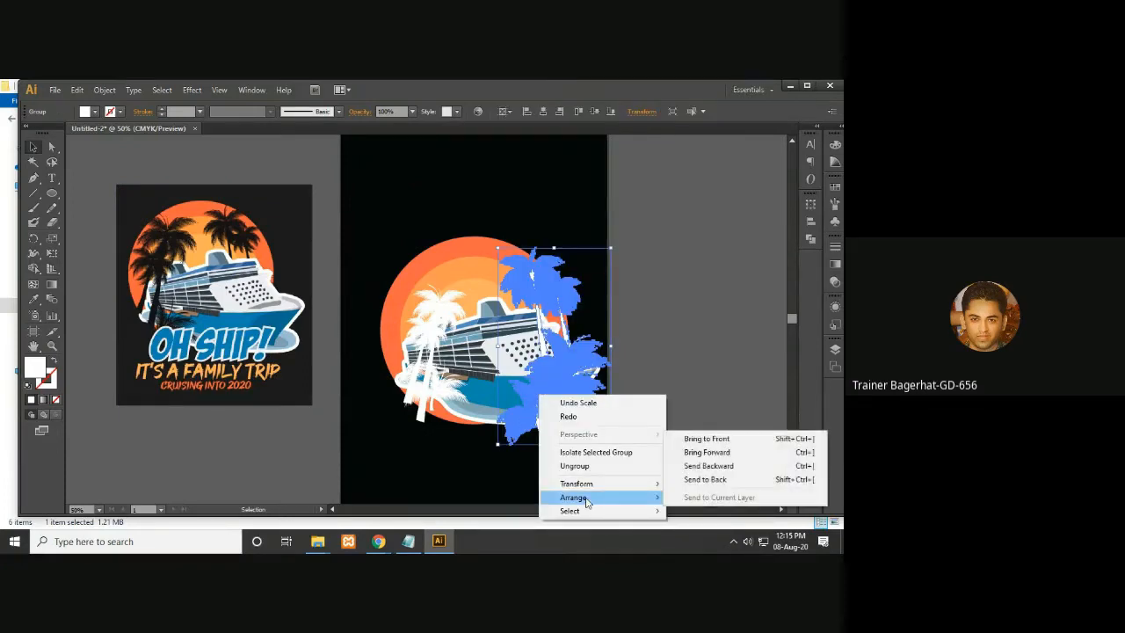
click(727, 471)
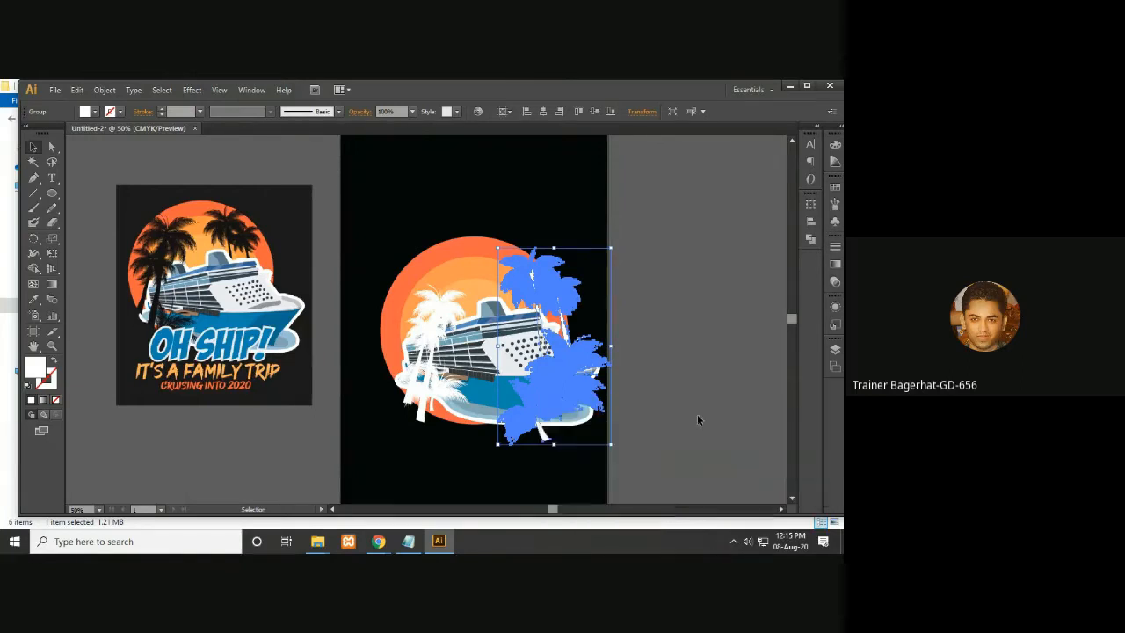
click(692, 409)
drag(528, 288, 560, 302)
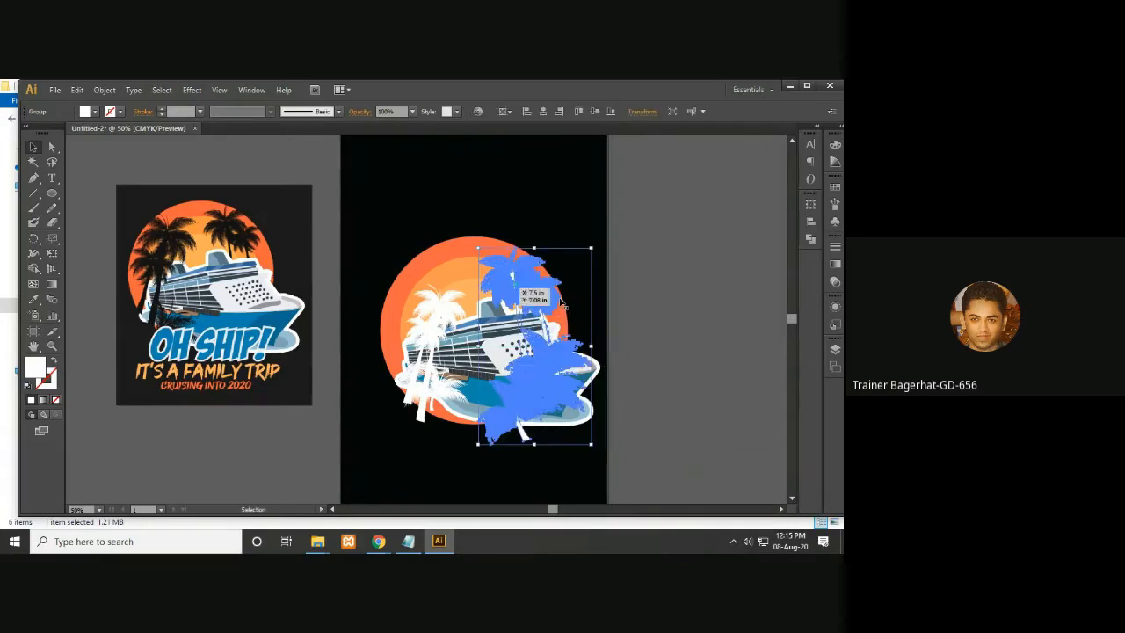
click(695, 338)
click(534, 287)
drag(534, 288, 508, 278)
click(683, 326)
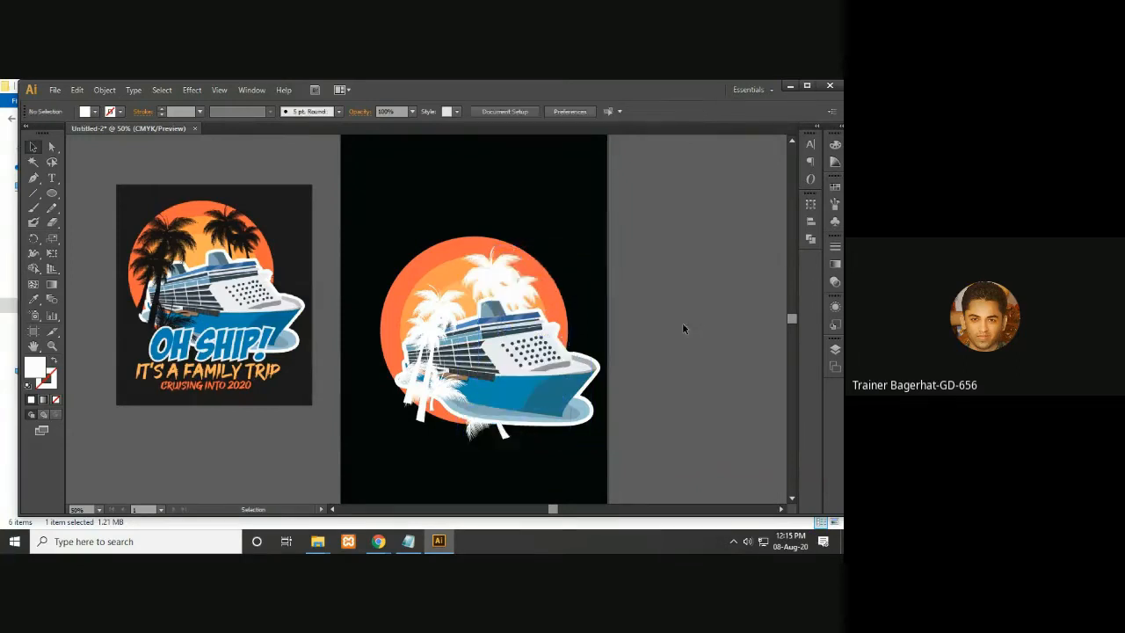
- Nudge the palm group up and right and shrink it slightly above the ship
click(506, 283)
key(Right)
key(Right)
key(Up)
key(Up)
key(Up)
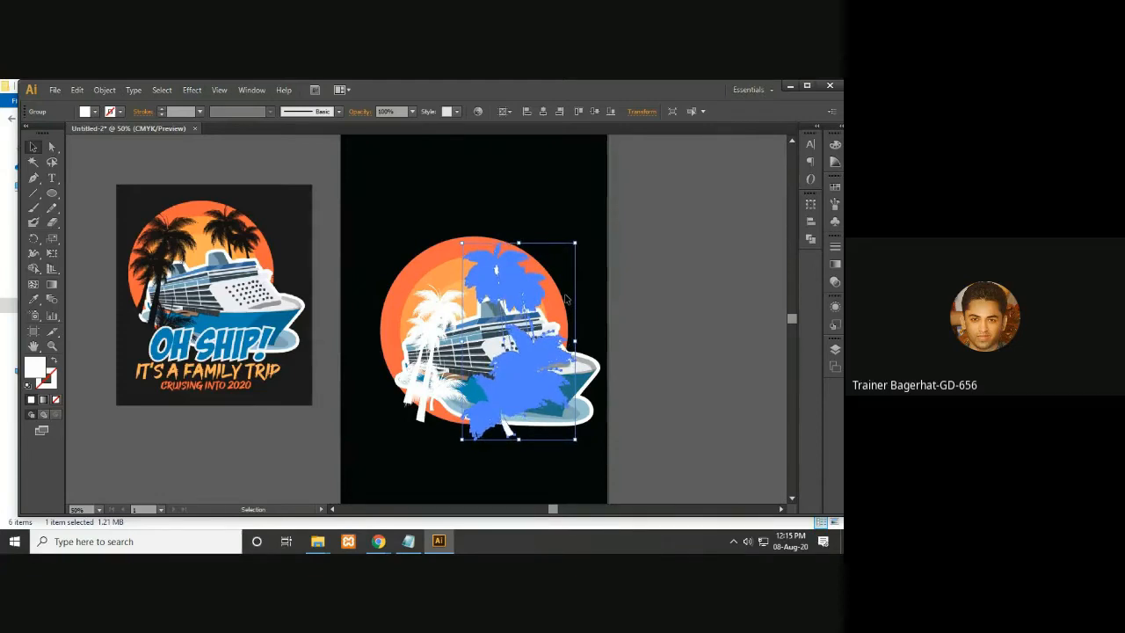
drag(577, 243, 572, 249)
key(Up)
key(Up)
key(Up)
click(649, 300)
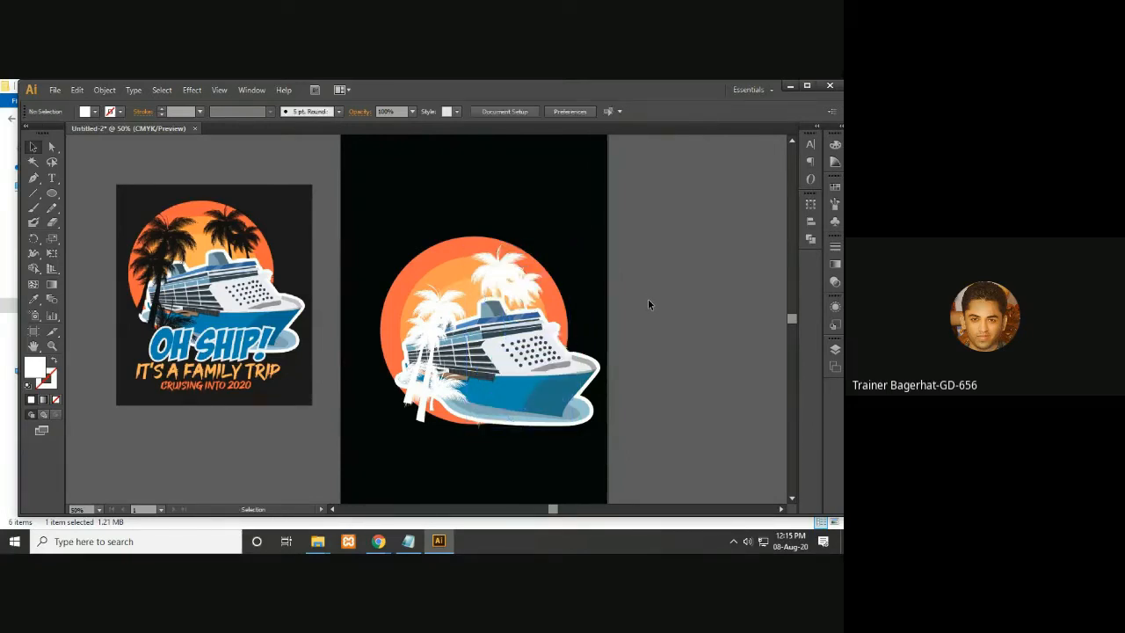
- Set the fill of the palm group behind the ship to black
click(523, 281)
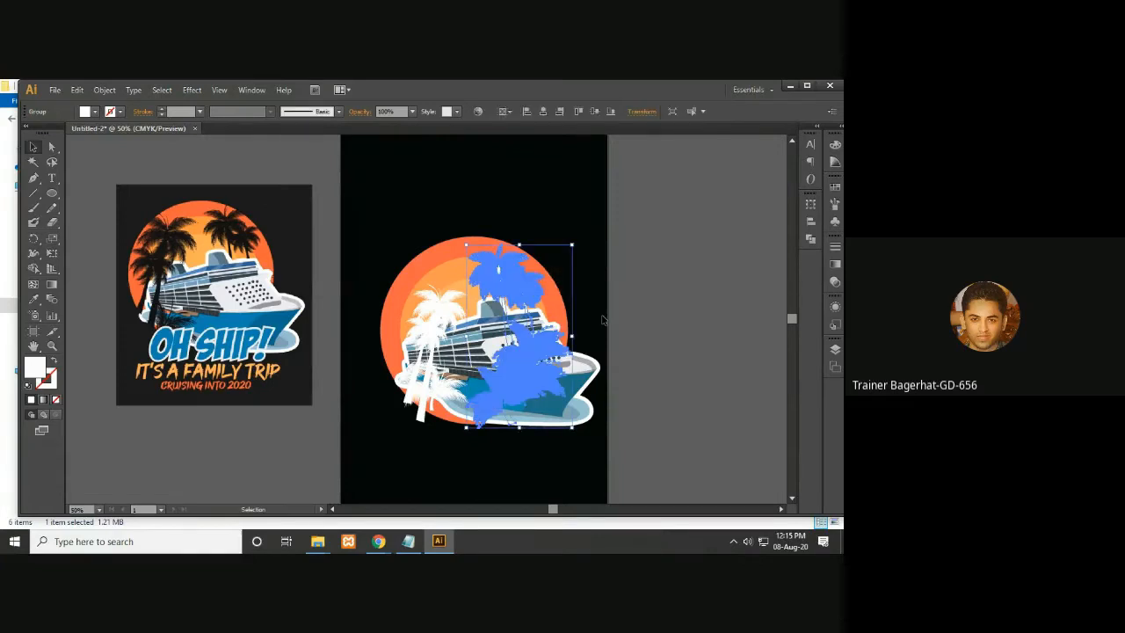
click(652, 314)
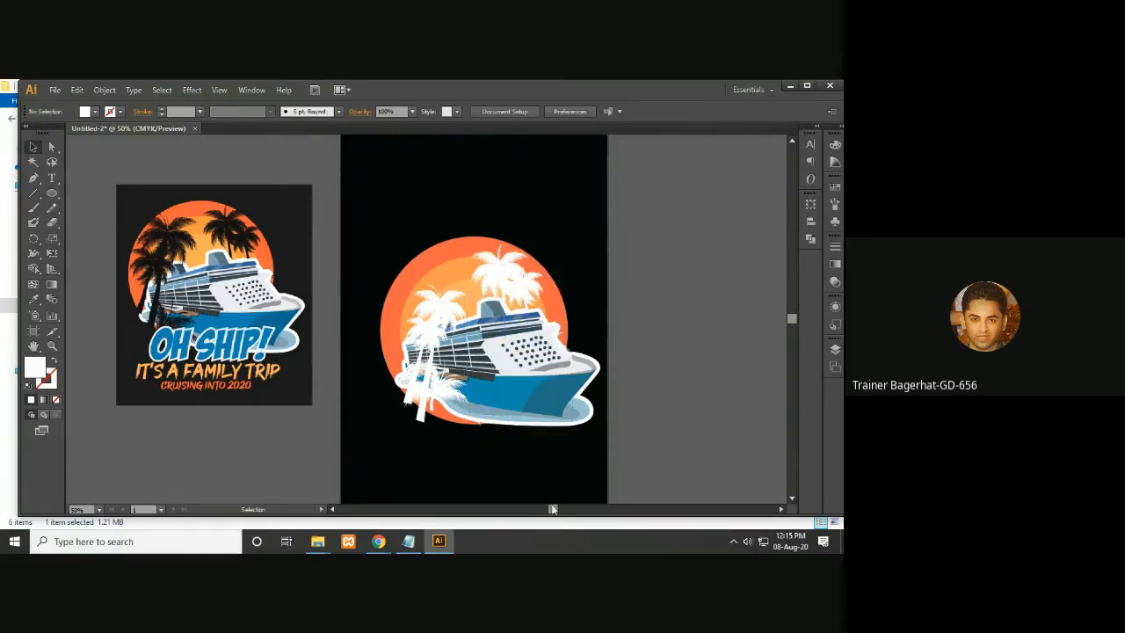
click(516, 291)
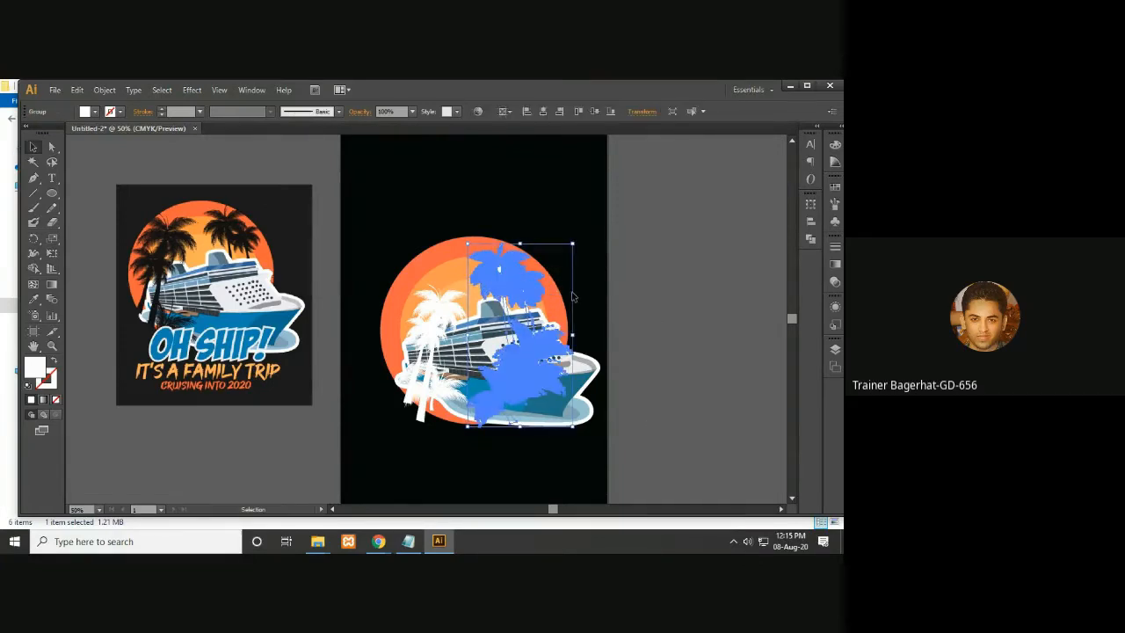
click(651, 318)
click(543, 293)
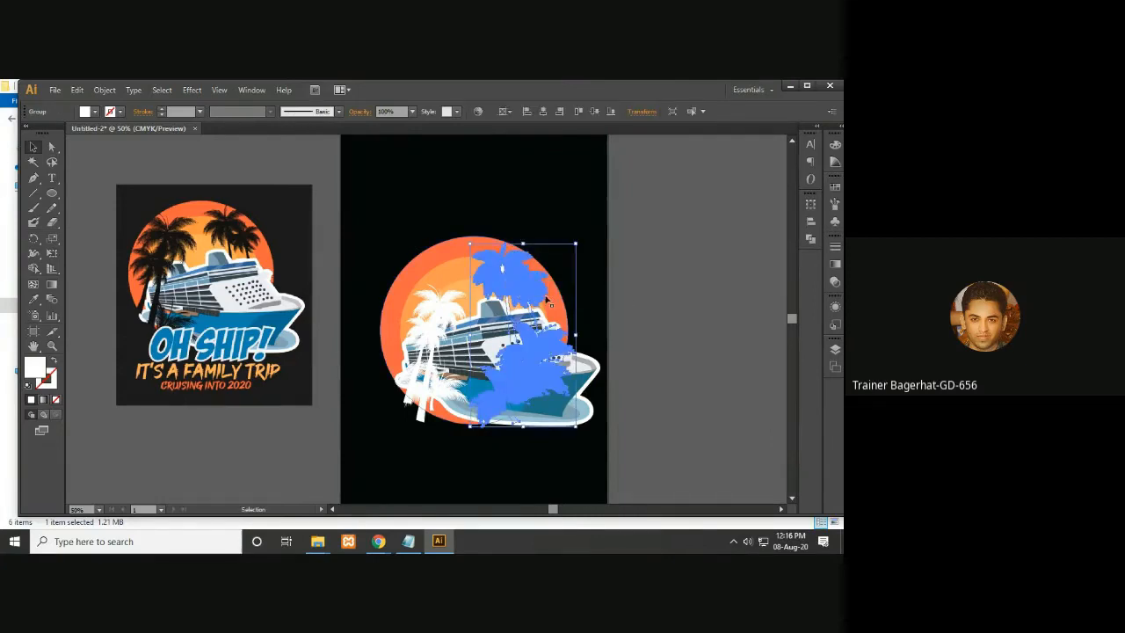
double_click(33, 369)
drag(576, 450, 479, 453)
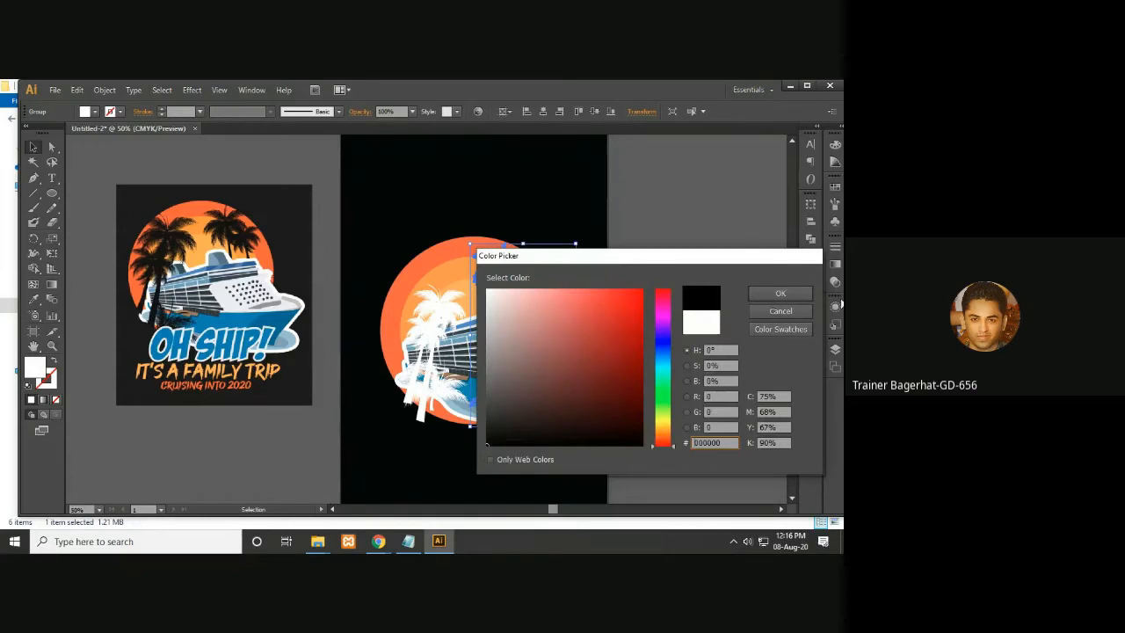
click(780, 293)
click(705, 431)
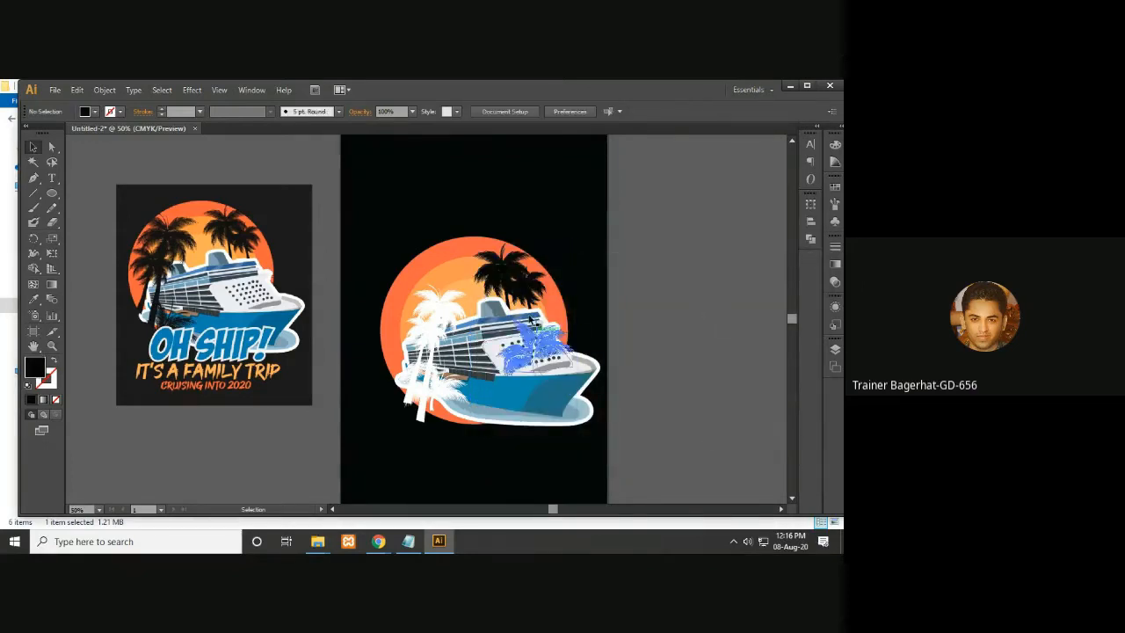
- Move the left palm group up along the sun's left side
drag(690, 344, 714, 344)
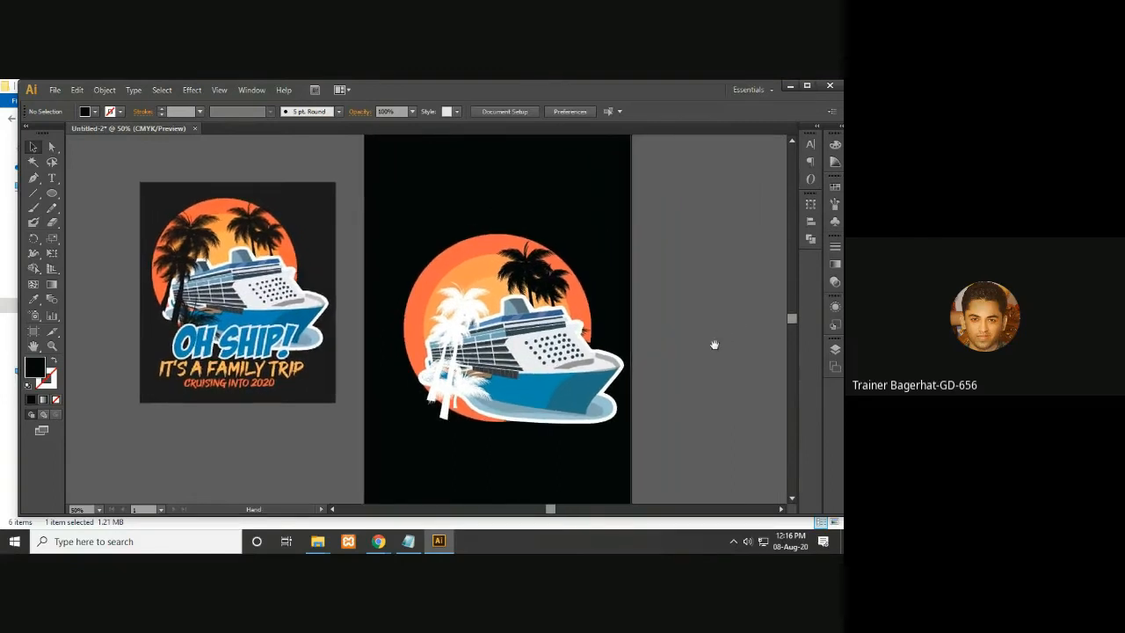
click(473, 328)
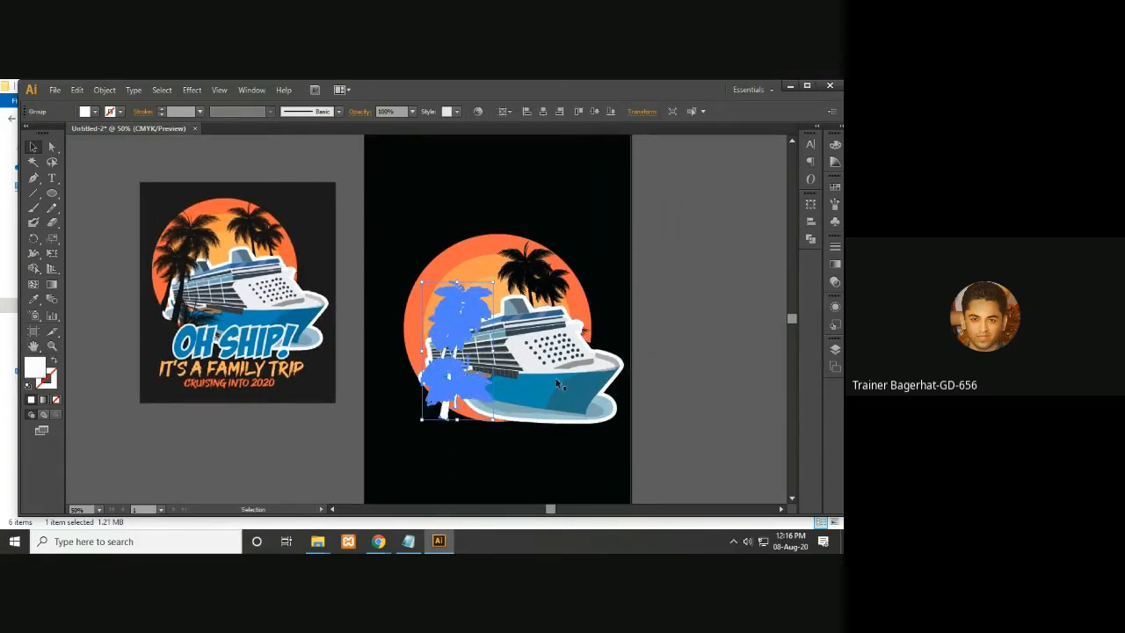
drag(459, 309, 458, 288)
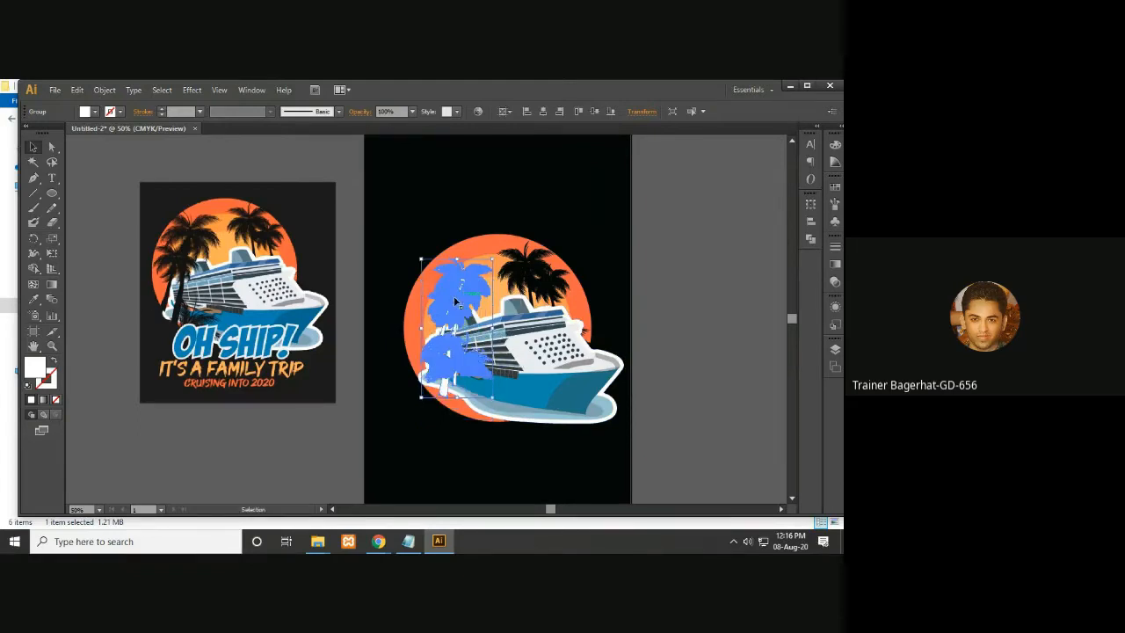
- Nudge the left palm group slightly left and set its fill to black
drag(456, 302, 439, 302)
click(693, 350)
mouse_move(694, 351)
mouse_down()
mouse_move(660, 349)
mouse_move(698, 356)
mouse_up()
click(450, 339)
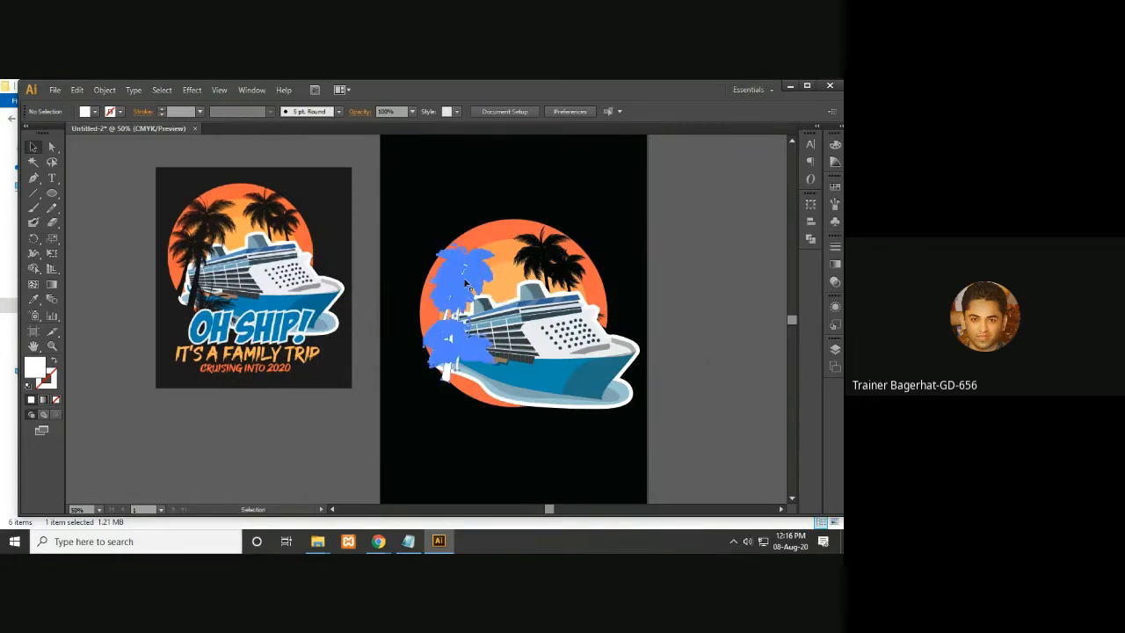
double_click(35, 370)
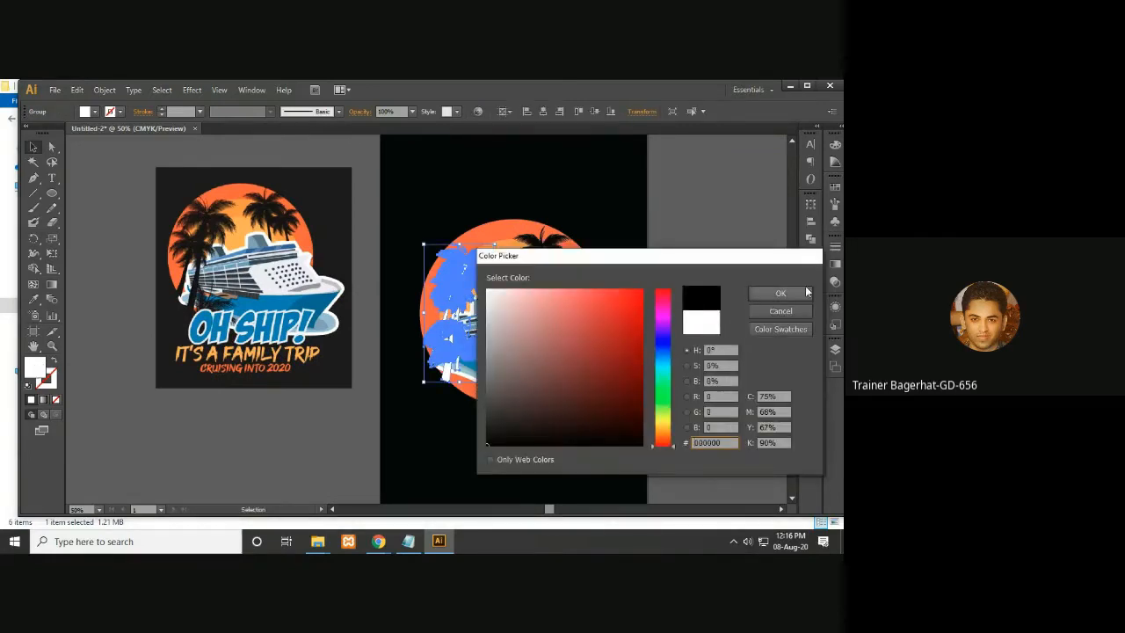
click(795, 293)
click(696, 274)
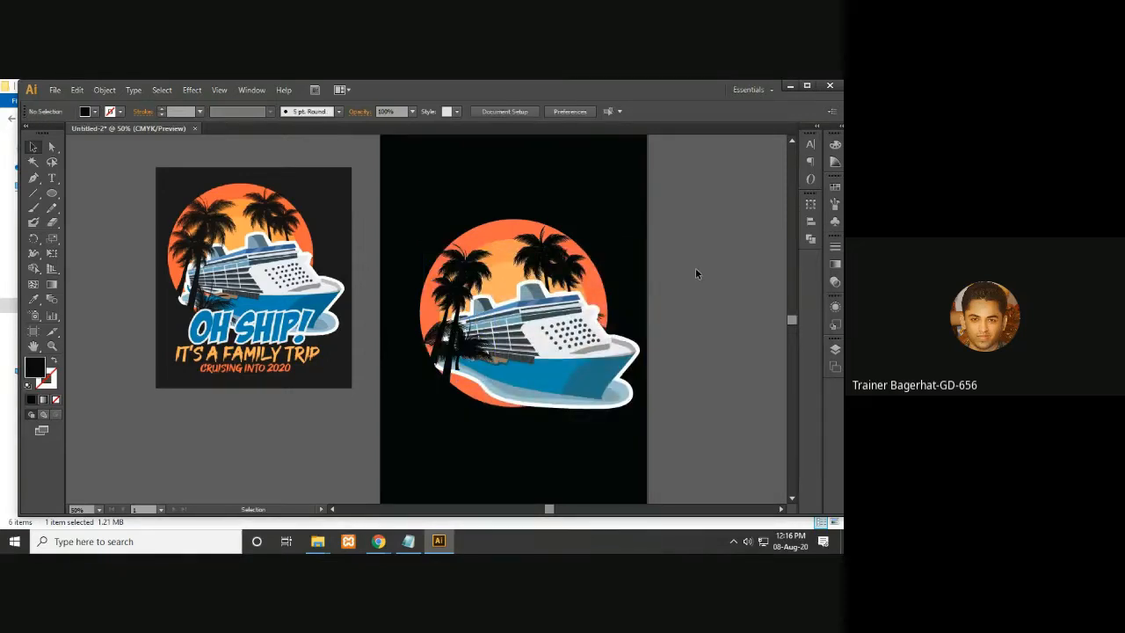
- Set the Type tool to 48 pt and type OH SHIP! beside the artboard
key(ctrl+minus)
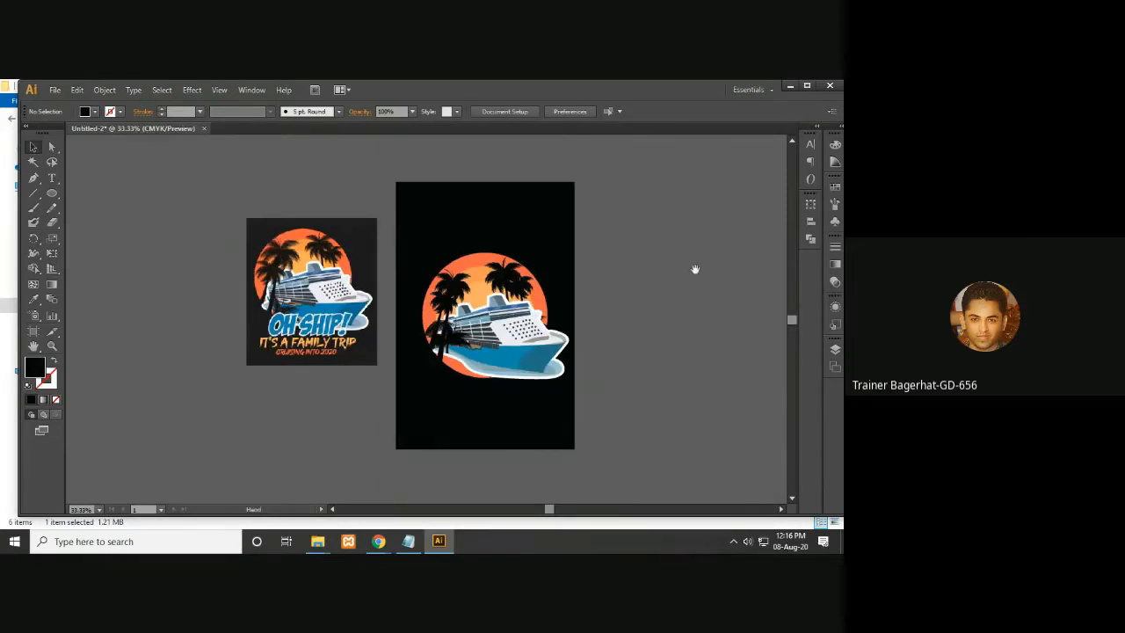
drag(695, 267, 680, 273)
key(ctrl+plus)
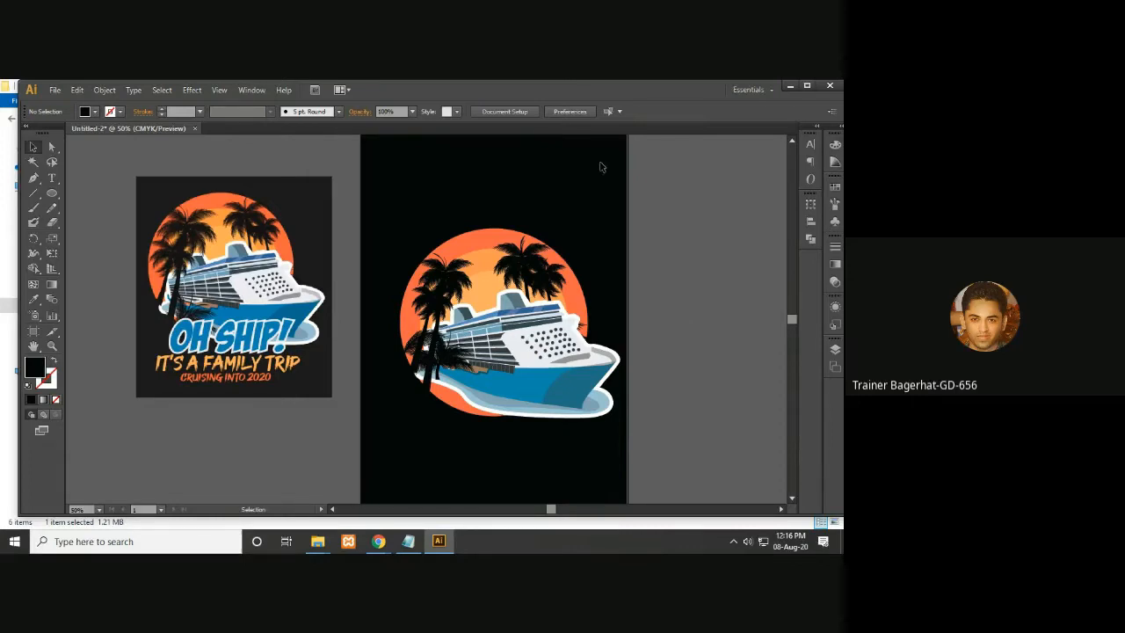
drag(488, 284, 468, 247)
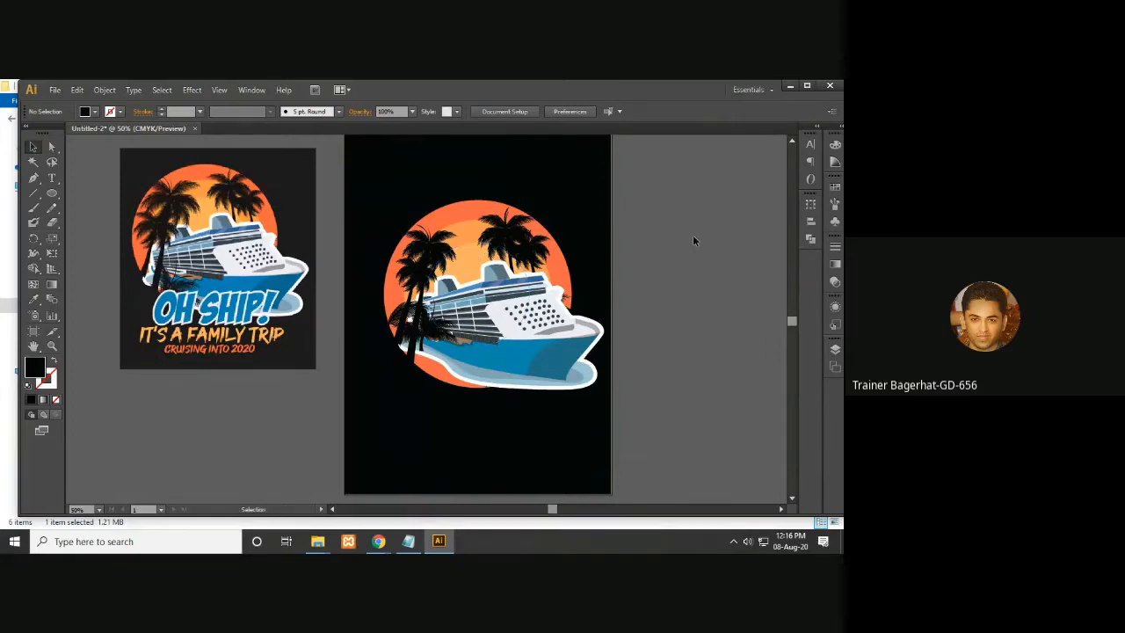
drag(554, 292, 489, 292)
drag(99, 315, 116, 317)
click(51, 178)
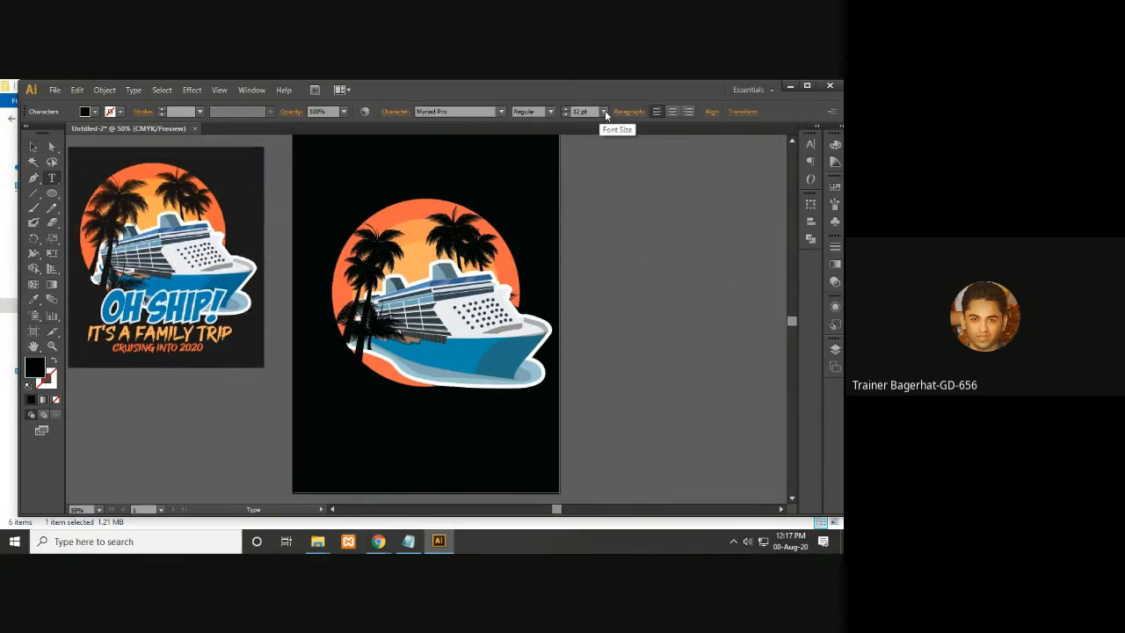
click(603, 112)
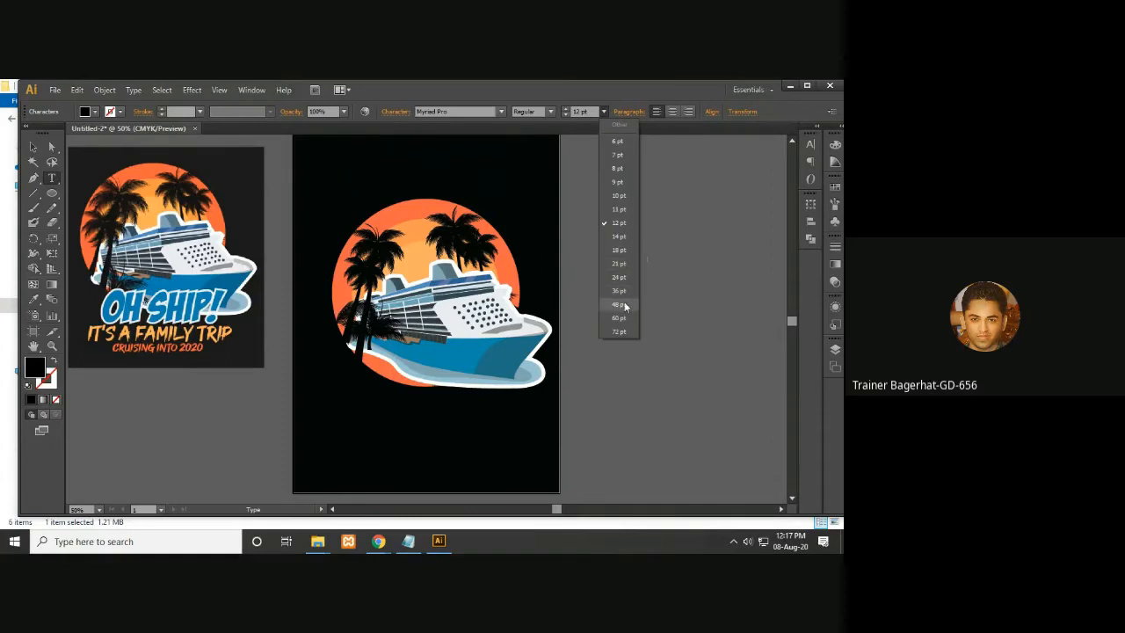
click(620, 299)
text(O)
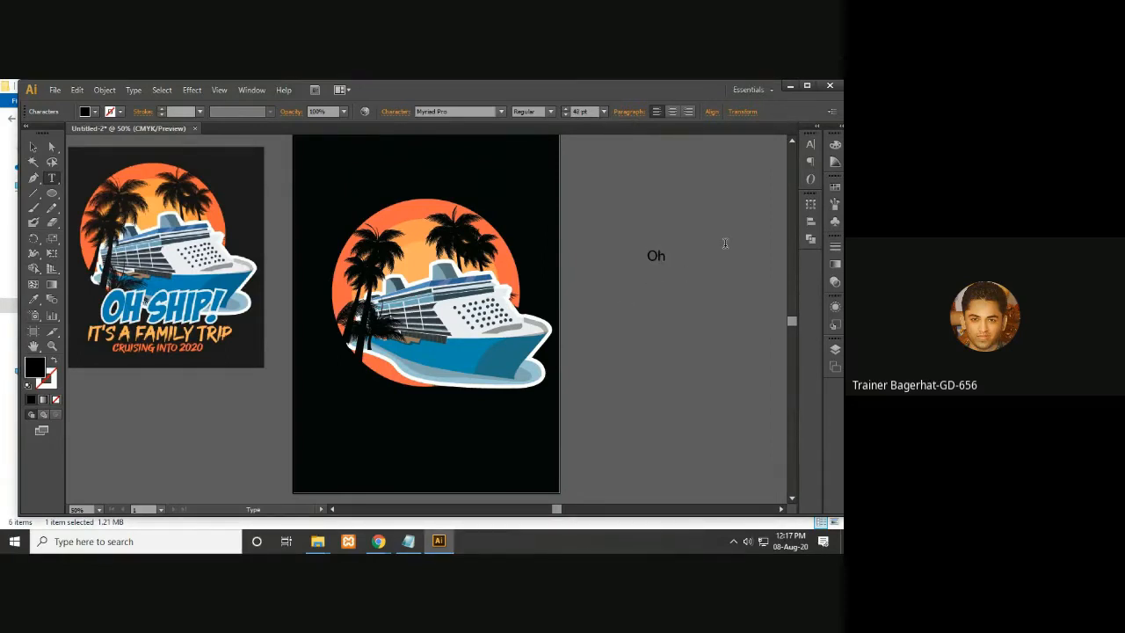
text(H SHIO)
key(BackSpace)
- Duplicate the OH SHIP! text below itself and retype the copy as IT'S A FAMILY TRIP
click(32, 146)
mouse_move(688, 269)
mouse_down()
mouse_move(683, 295)
mouse_move(683, 281)
mouse_up()
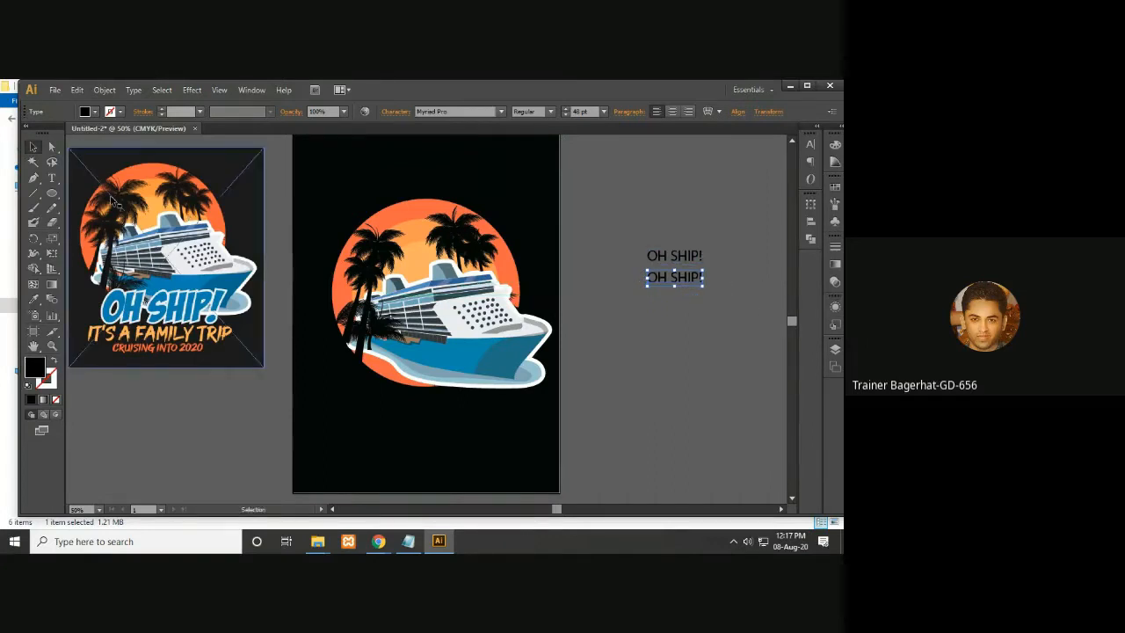
click(51, 178)
triple_click(675, 280)
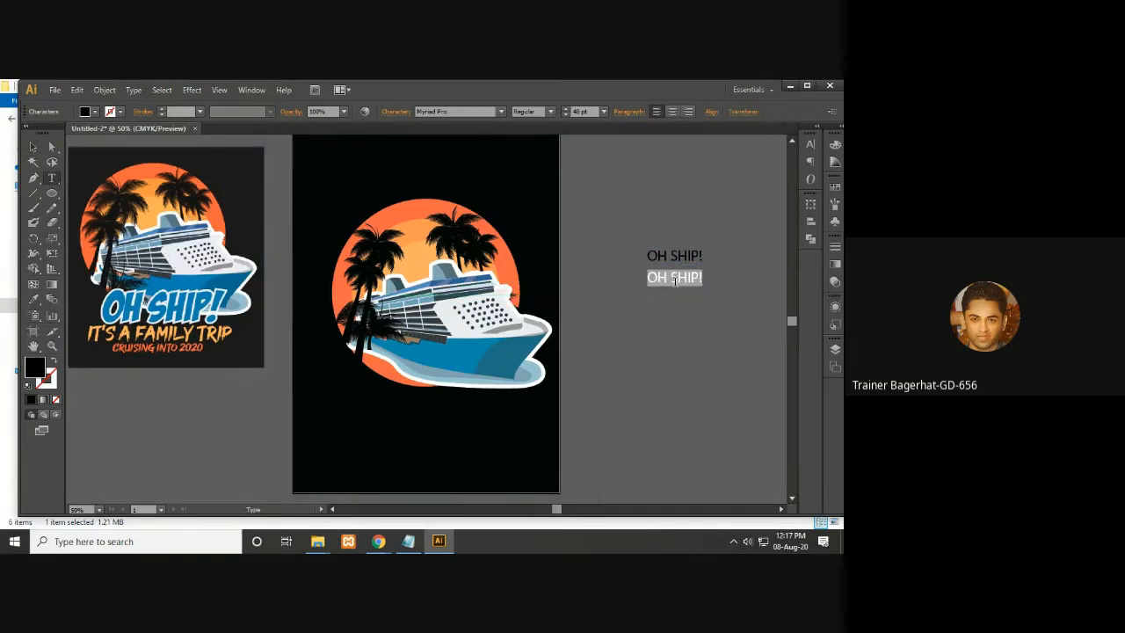
text(iTS)
text(MILY TRIP)
key(Escape)
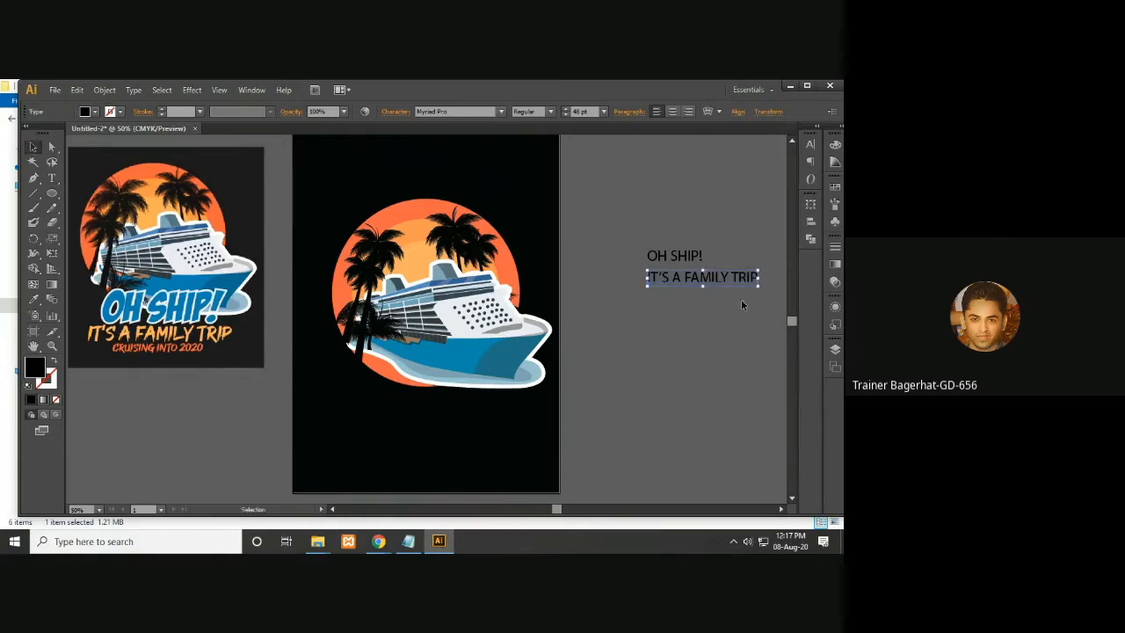
- Duplicate the second text line below it and retype the copy as CRUISING INTO 2020
drag(726, 283, 719, 305)
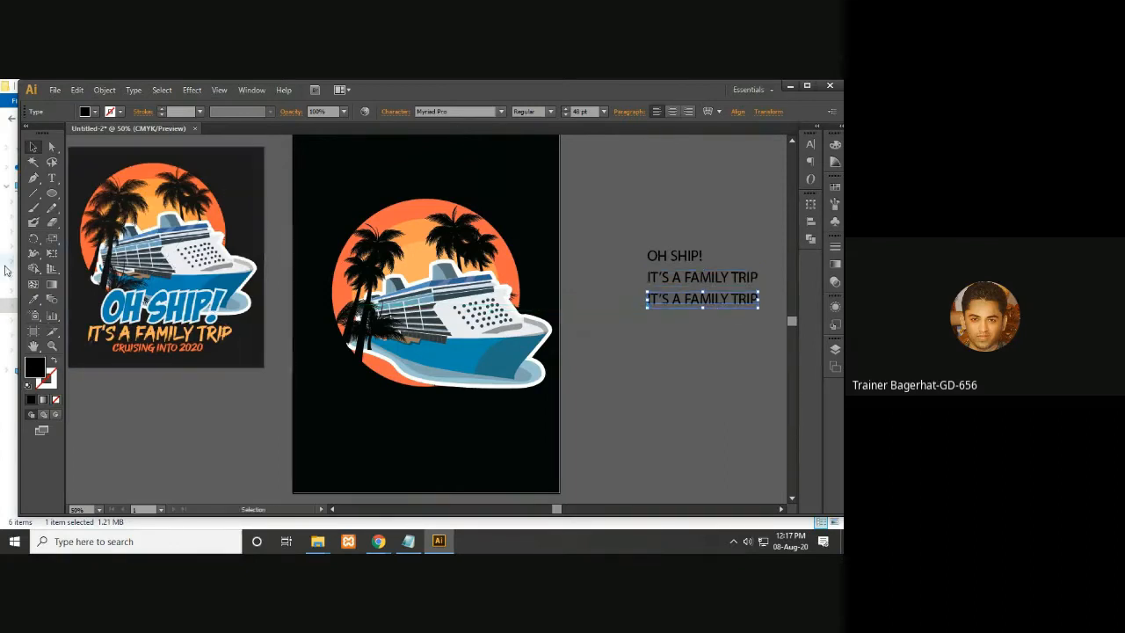
click(52, 178)
triple_click(673, 300)
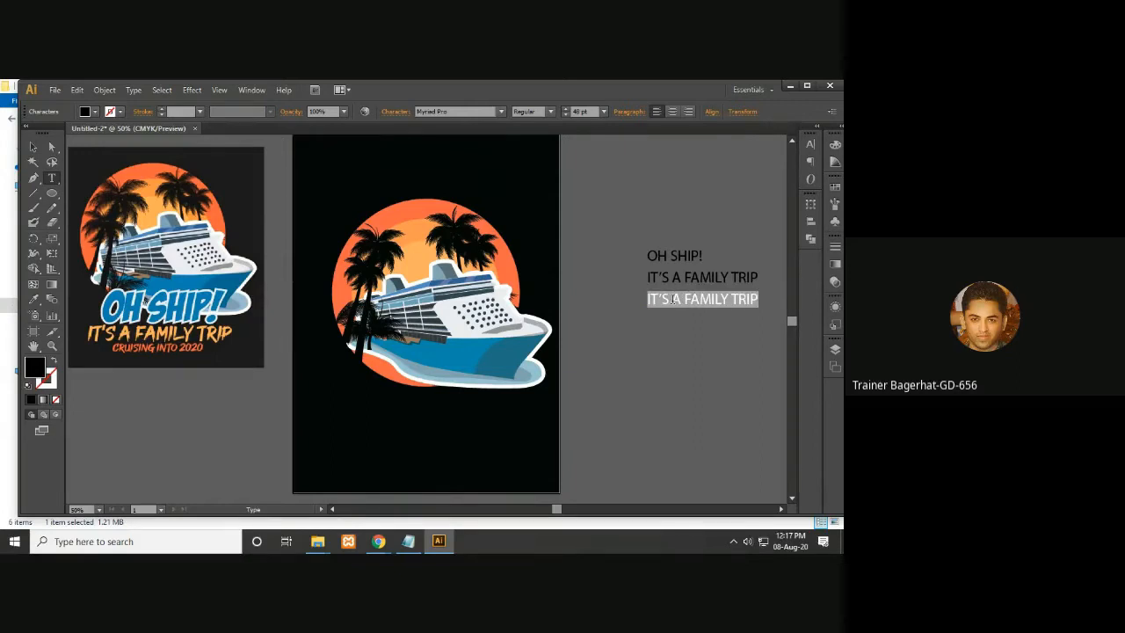
text(C)
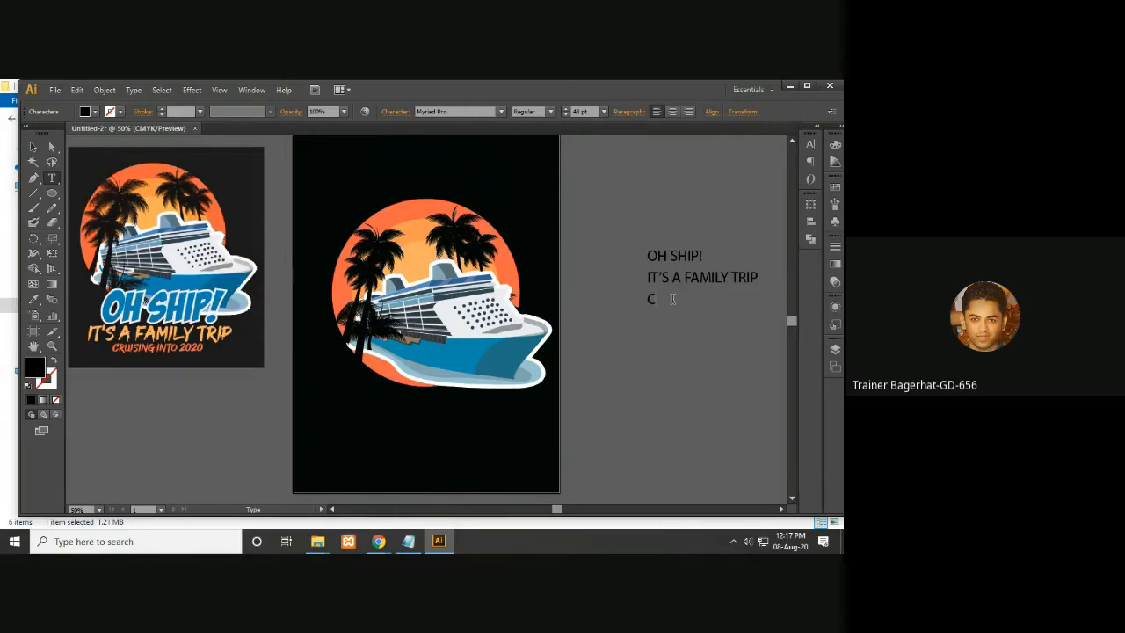
text(RUISING INTO 2020)
click(32, 147)
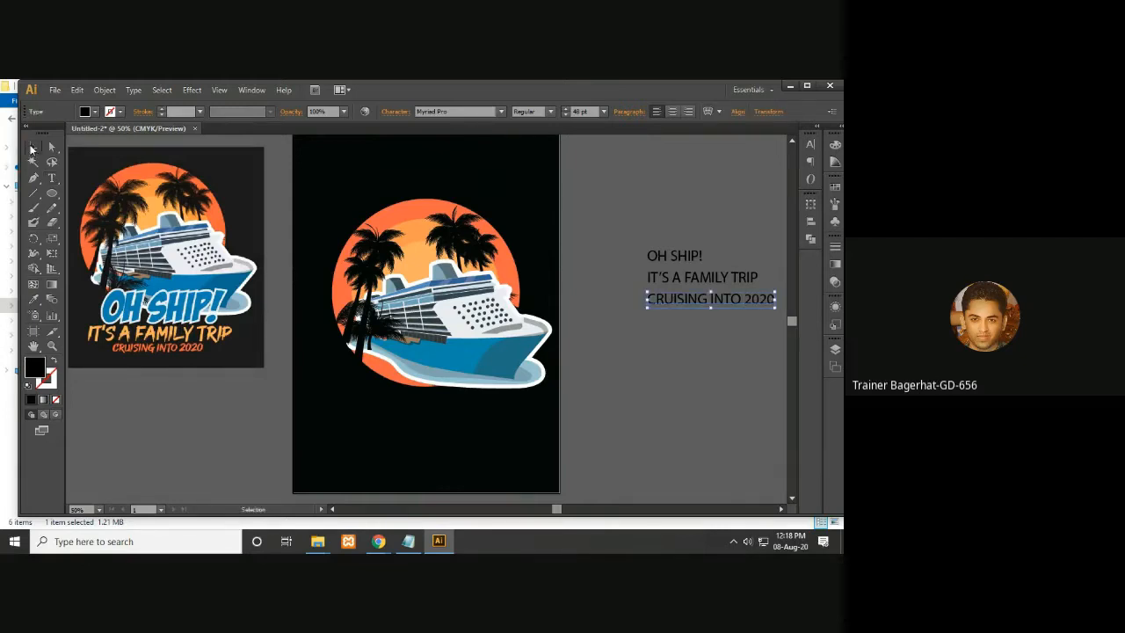
drag(648, 368, 611, 363)
key(ctrl+a)
click(678, 352)
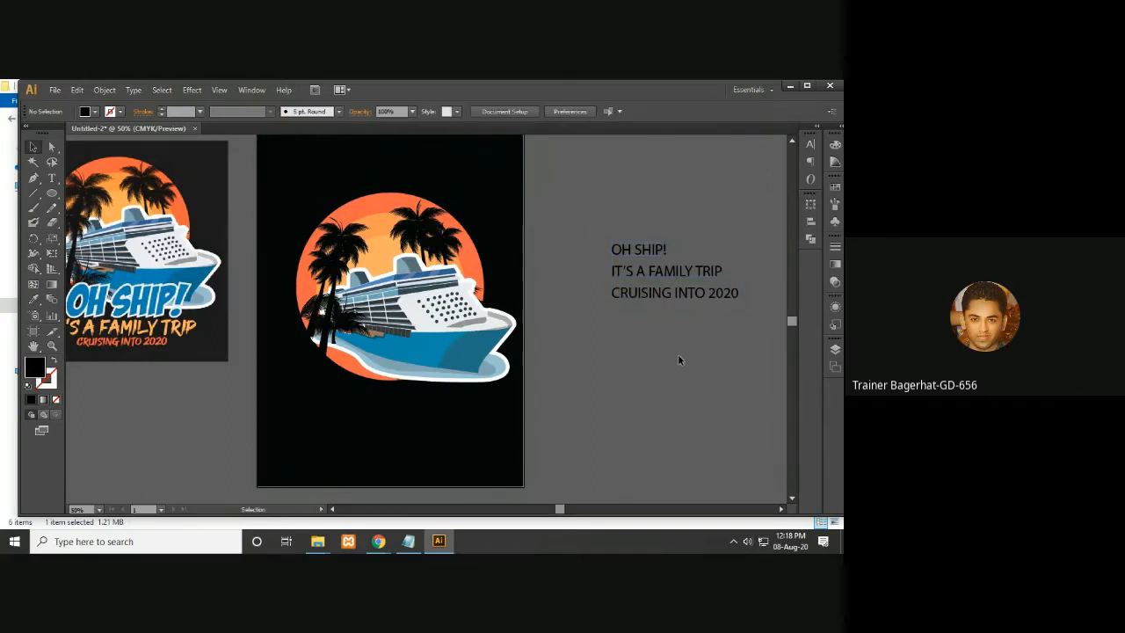
drag(532, 367, 614, 363)
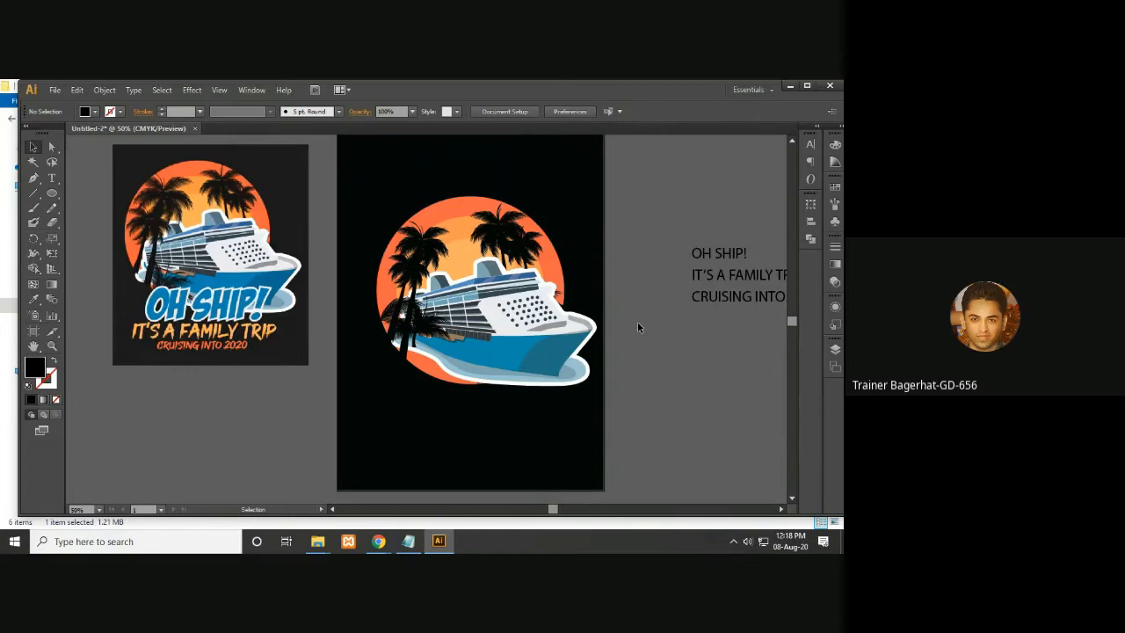
drag(619, 357, 594, 363)
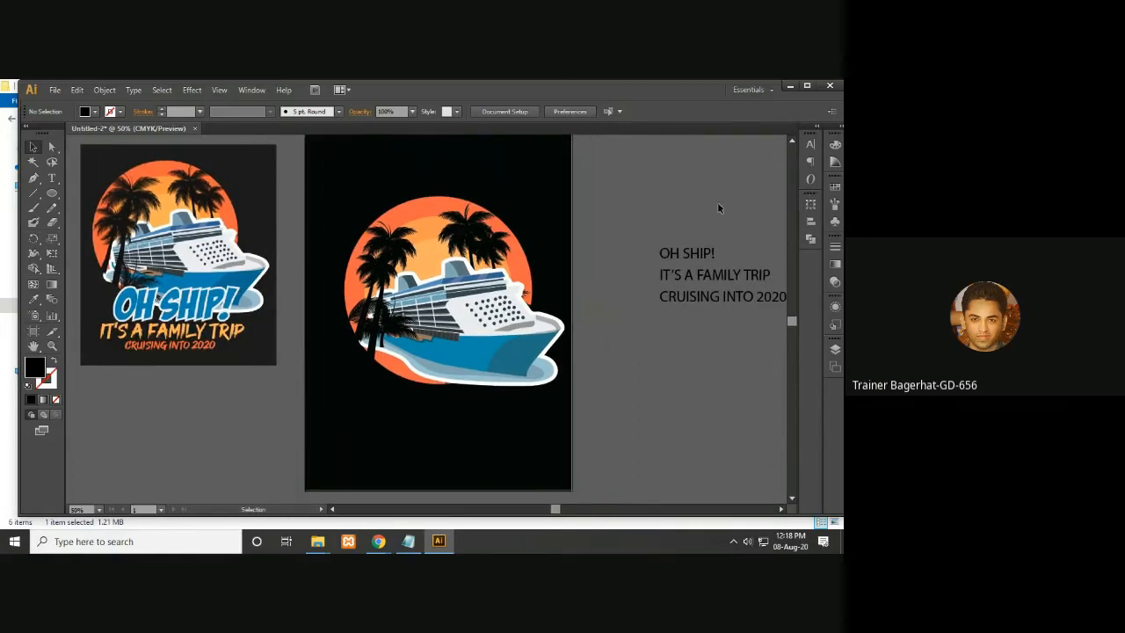
- Open t-shirt.txt from the desktop Graphic folder and select the font link lines
click(789, 90)
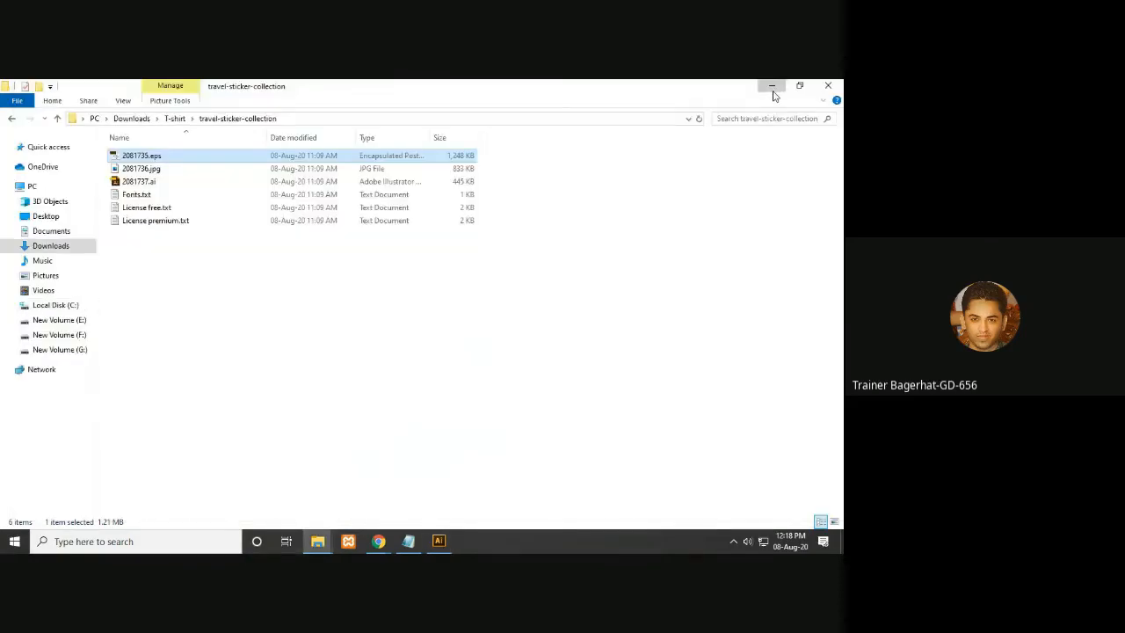
click(773, 90)
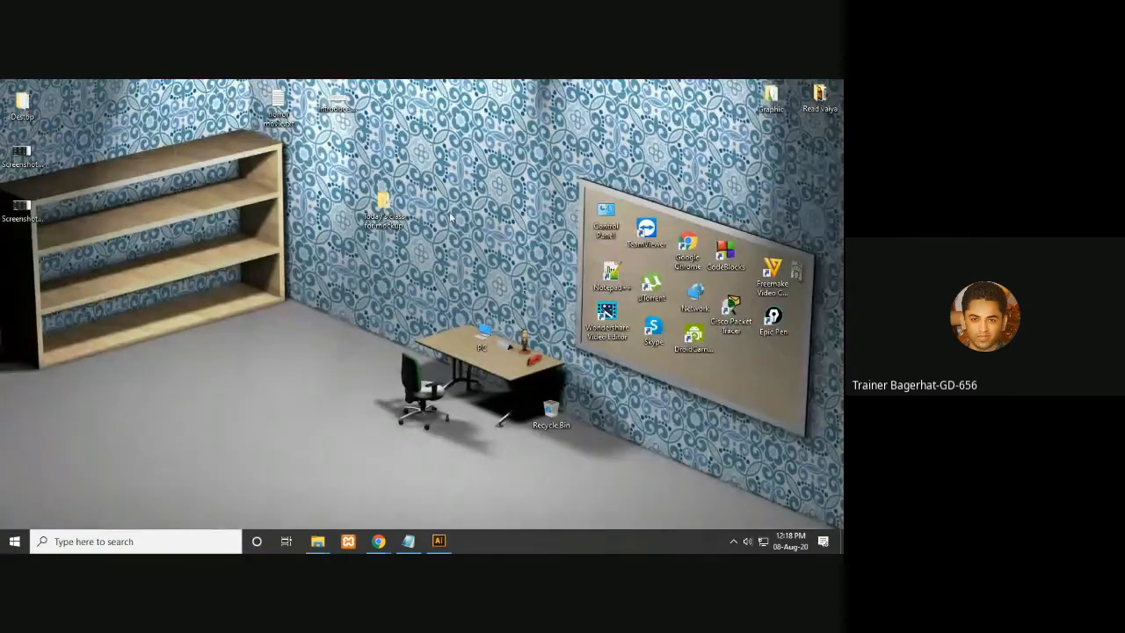
double_click(771, 97)
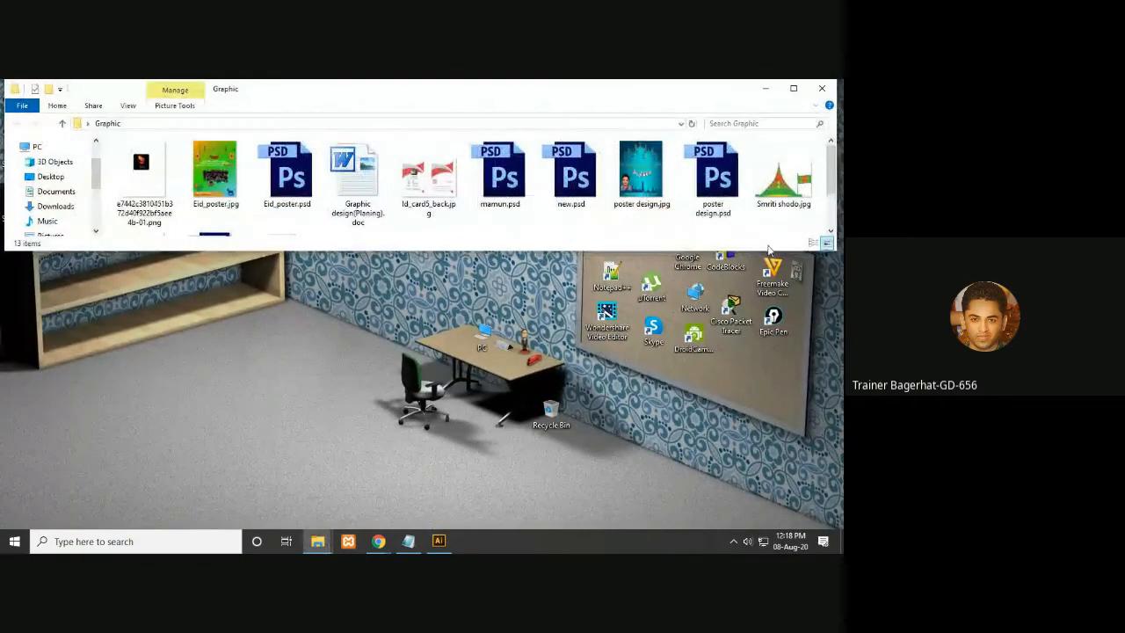
drag(831, 175, 834, 211)
double_click(290, 211)
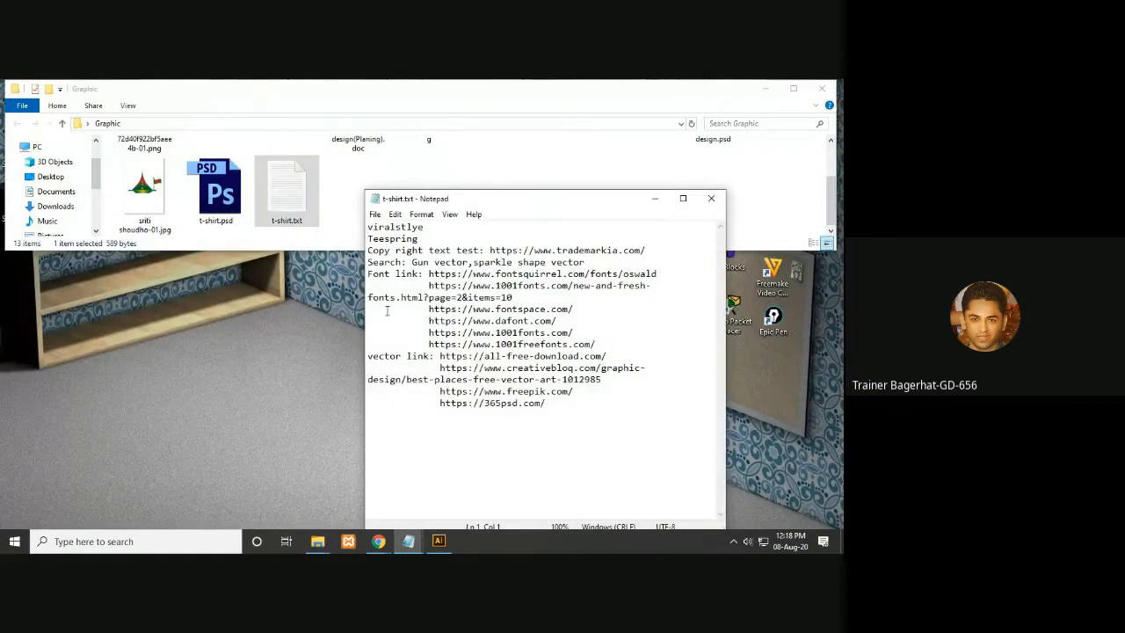
click(385, 274)
click(458, 344)
drag(596, 343, 362, 276)
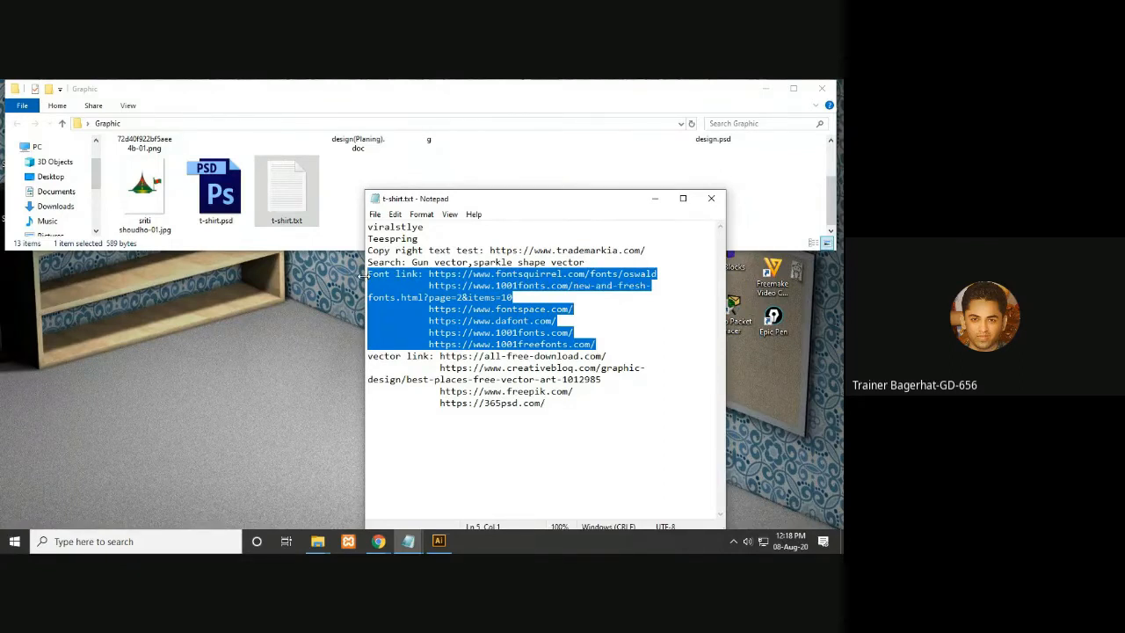
- Switch to the Google Meet chat in Chrome and paste and send the font links
click(378, 542)
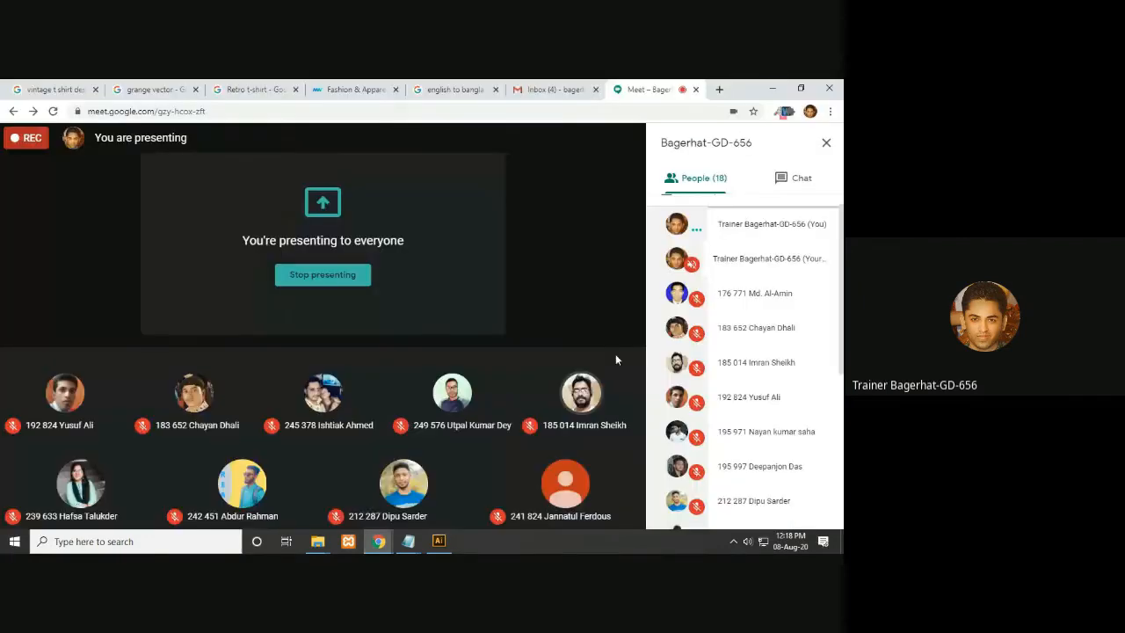
click(794, 177)
click(723, 504)
text(Font link:  https://www.fontspace.com/ https://www.dafont.com/ https://www.1001fonts.com/ https://www.1001freefonts.com/)
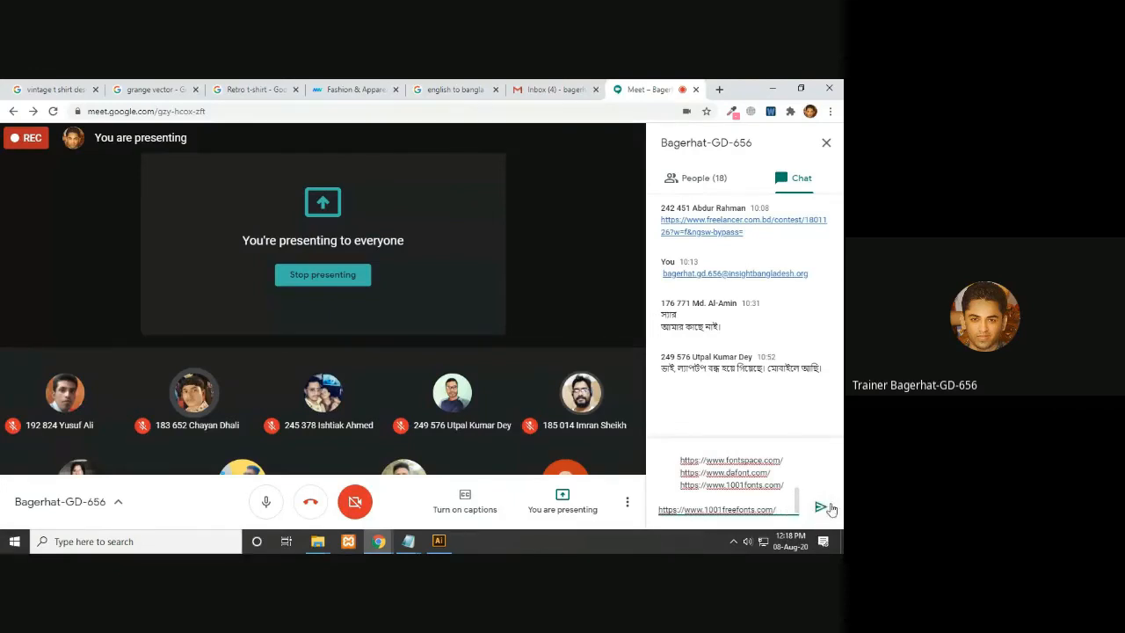
click(821, 508)
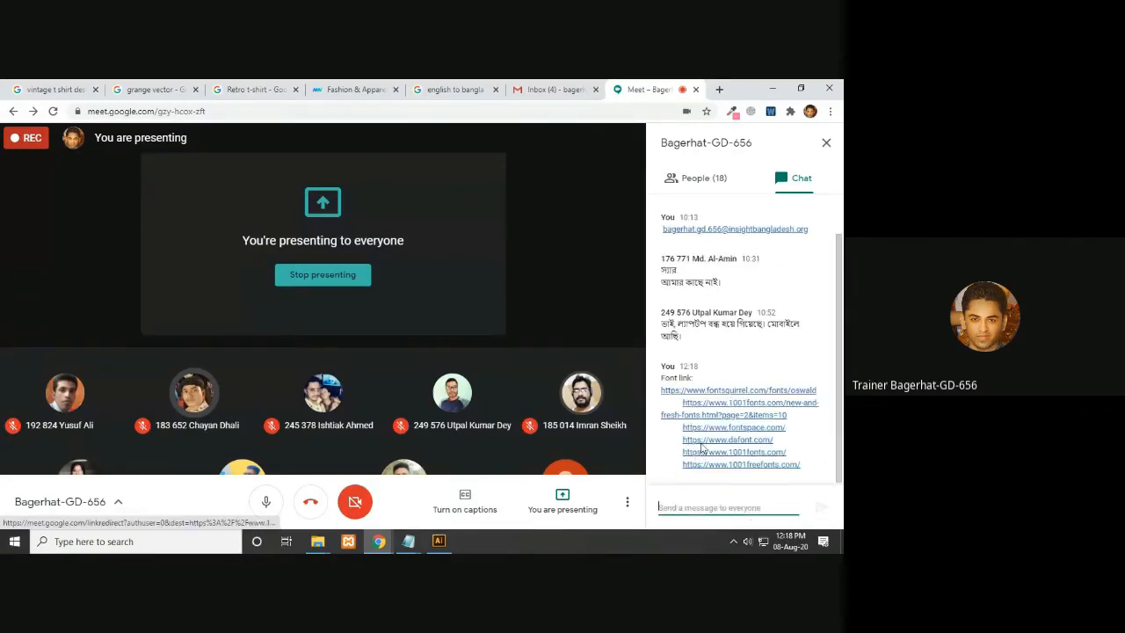
click(771, 90)
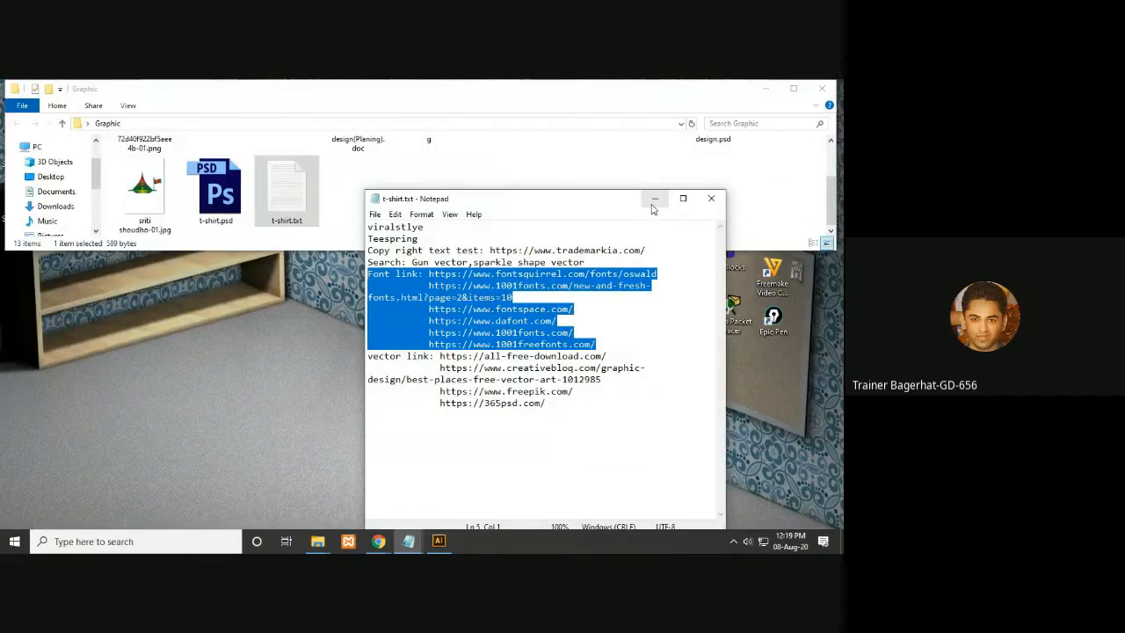
click(626, 324)
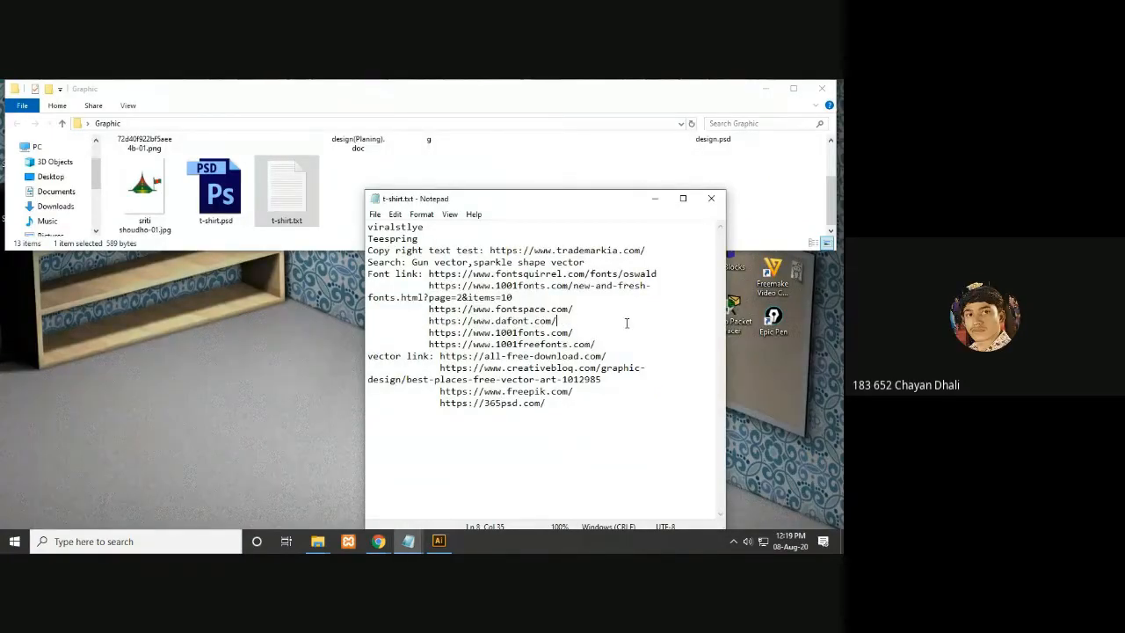
click(822, 88)
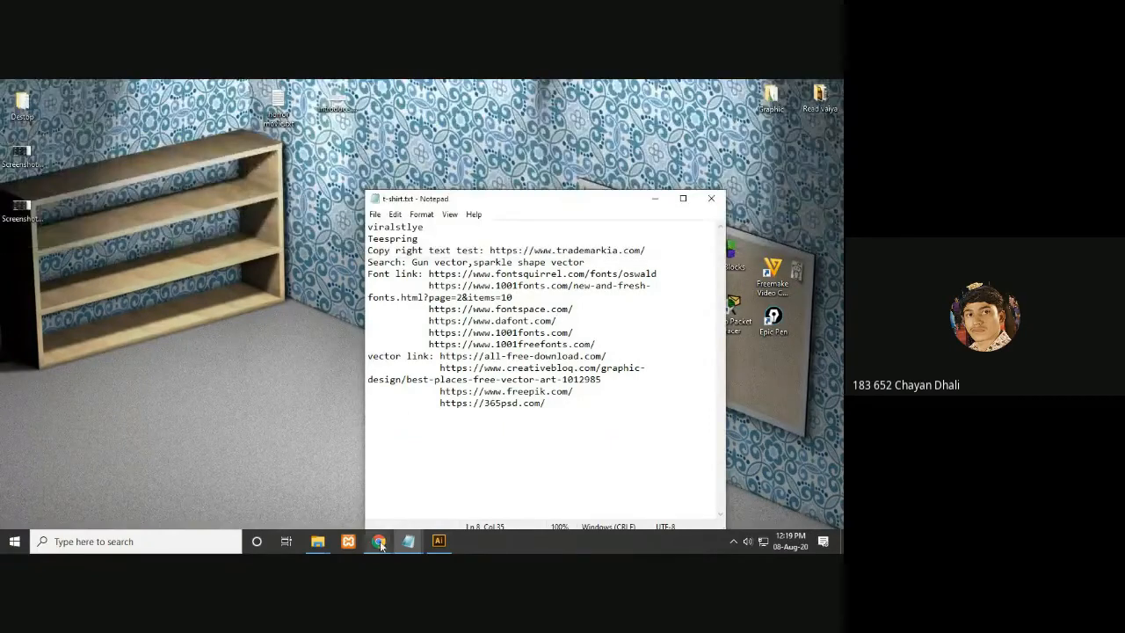
click(327, 507)
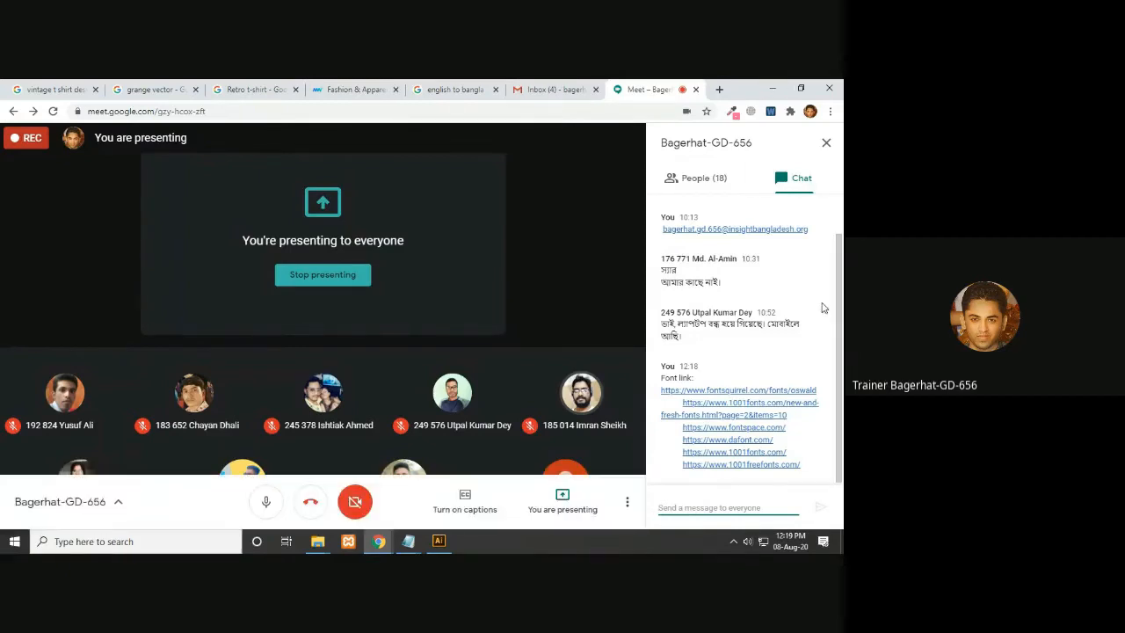
mouse_move(837, 302)
mouse_down()
mouse_move(841, 255)
mouse_move(841, 304)
mouse_up()
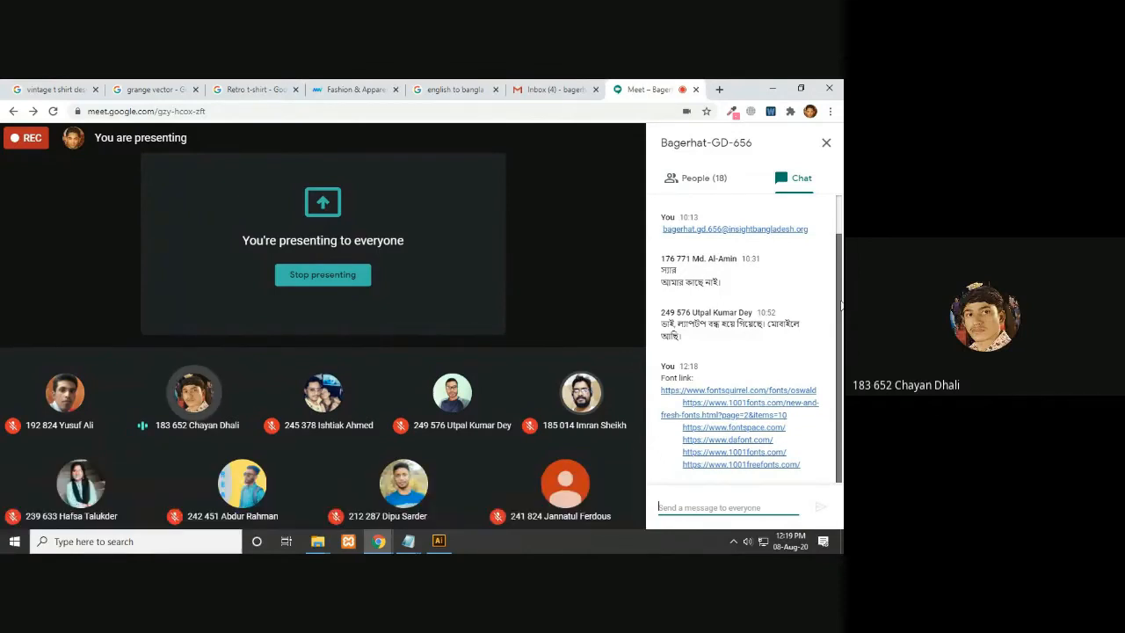
drag(841, 304, 842, 302)
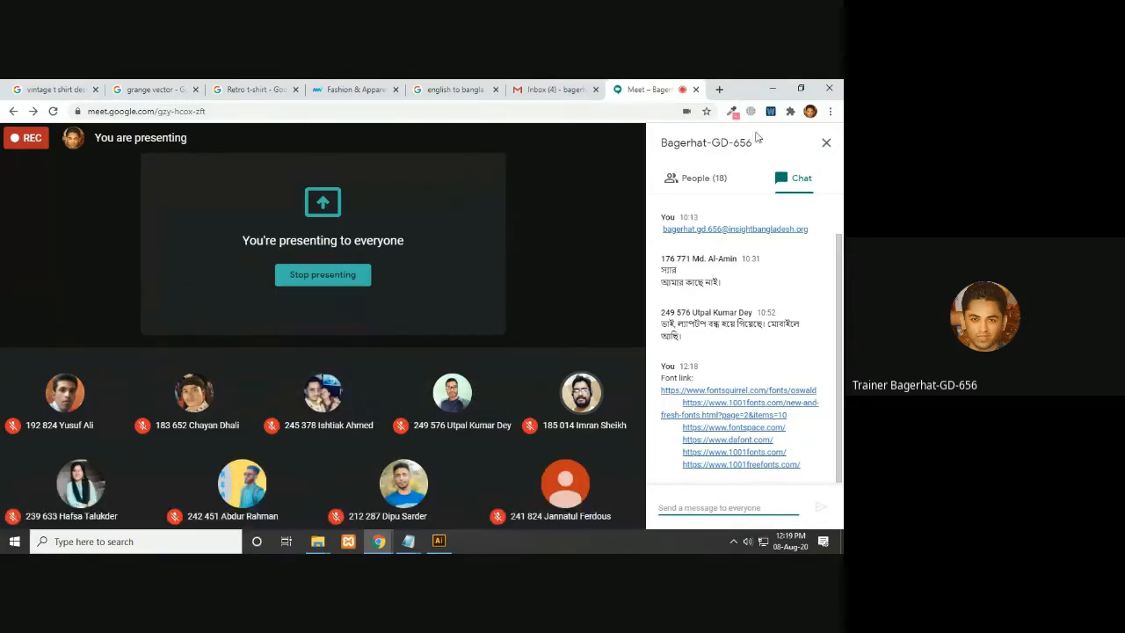
- Open the Font Squirrel Oswald link from the chat and select the font name in the address bar
click(710, 392)
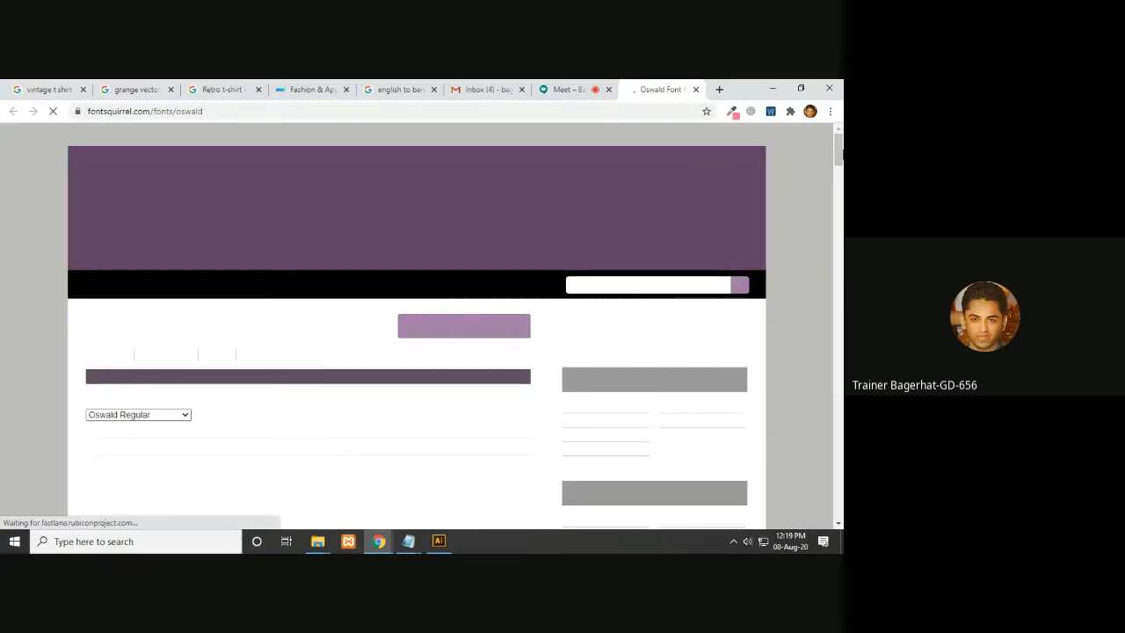
mouse_move(839, 154)
mouse_down()
mouse_move(841, 439)
mouse_move(839, 145)
mouse_up()
drag(230, 110, 177, 111)
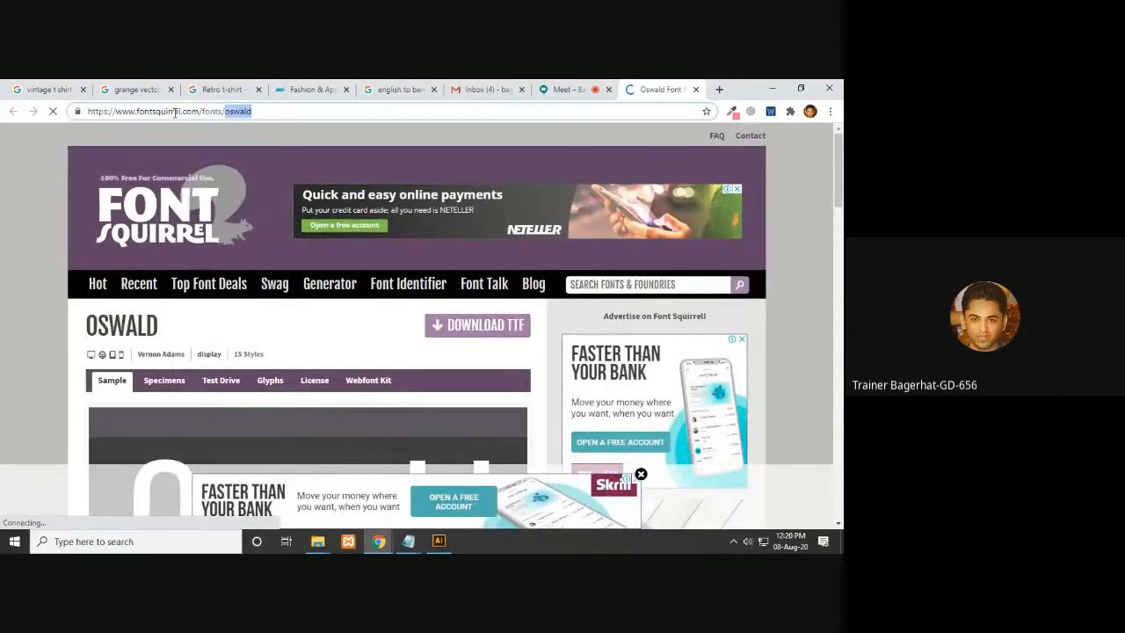
- Trim the address to the Font Squirrel home page and load it
key(BackSpace)
key(BackSpace)
key(BackSpace)
key(BackSpace)
key(BackSpace)
key(BackSpace)
key(BackSpace)
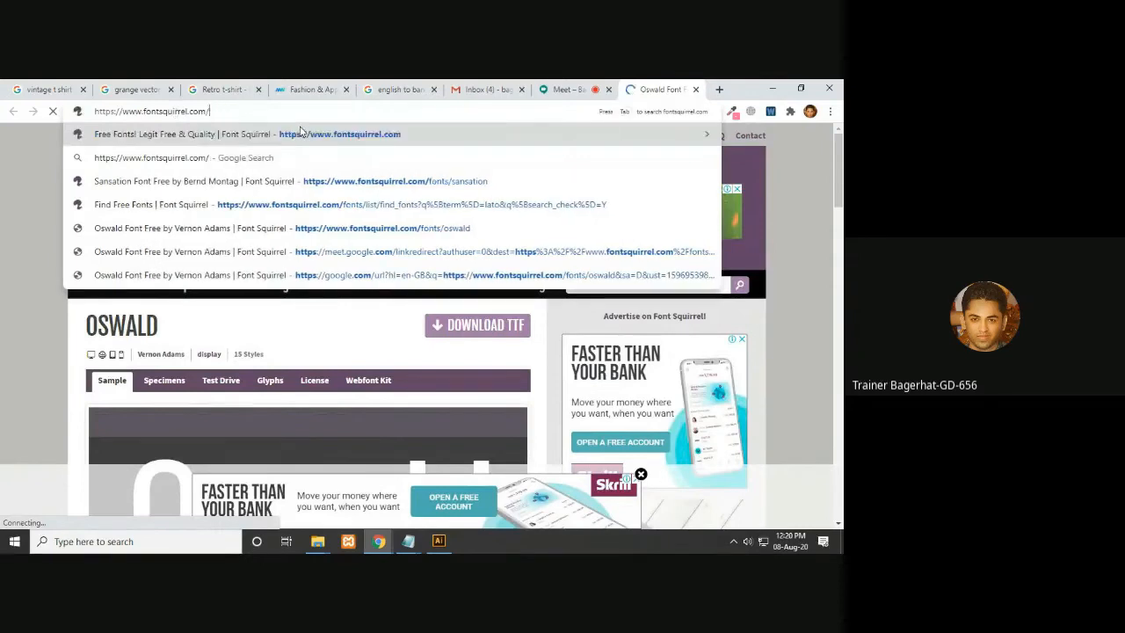
key(BackSpace)
key(Return)
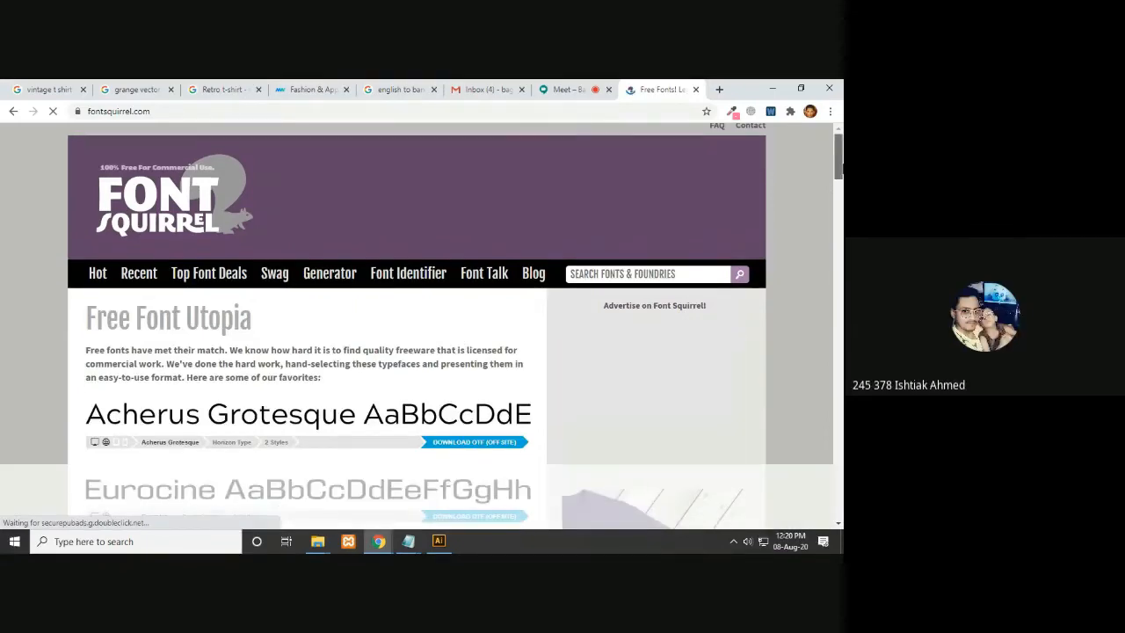
- Browse the Font Squirrel home page fonts, dismissing the ad banner
scroll(791, 464, down, 5)
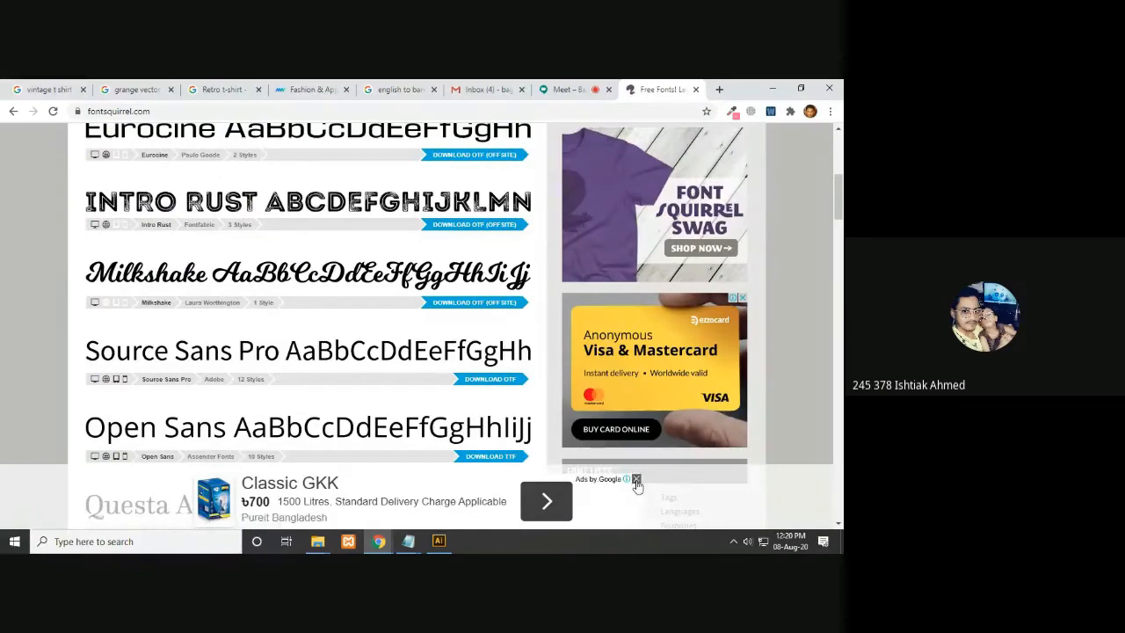
click(637, 480)
drag(839, 202, 794, 501)
scroll(359, 348, up, 5)
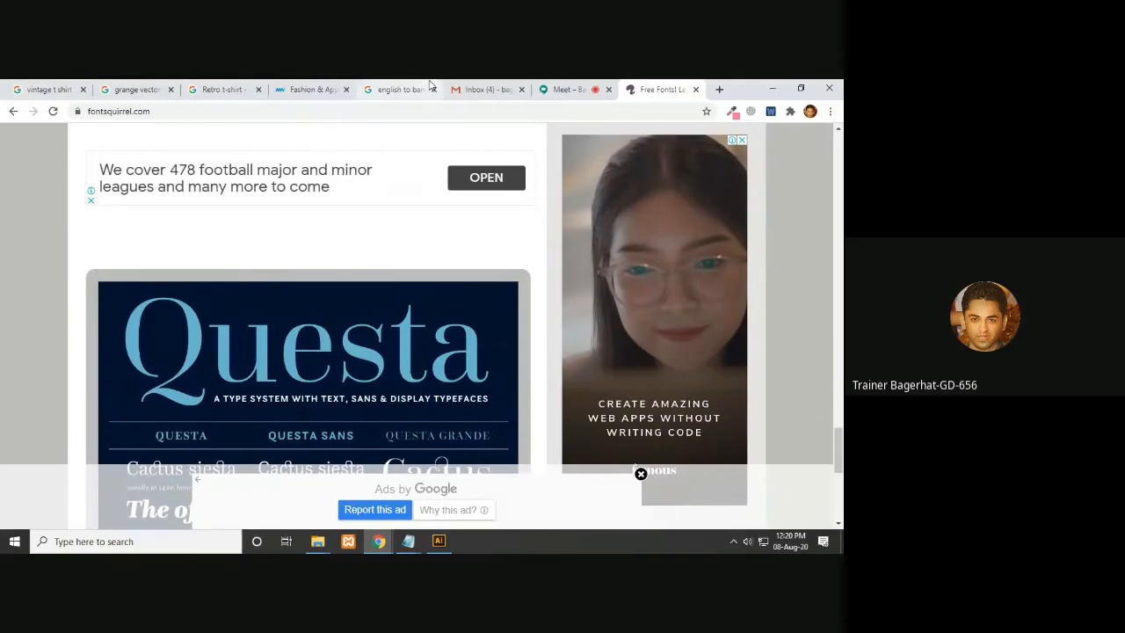
- Return to the Meet chat and open the remaining shared font site links in new tabs
click(554, 89)
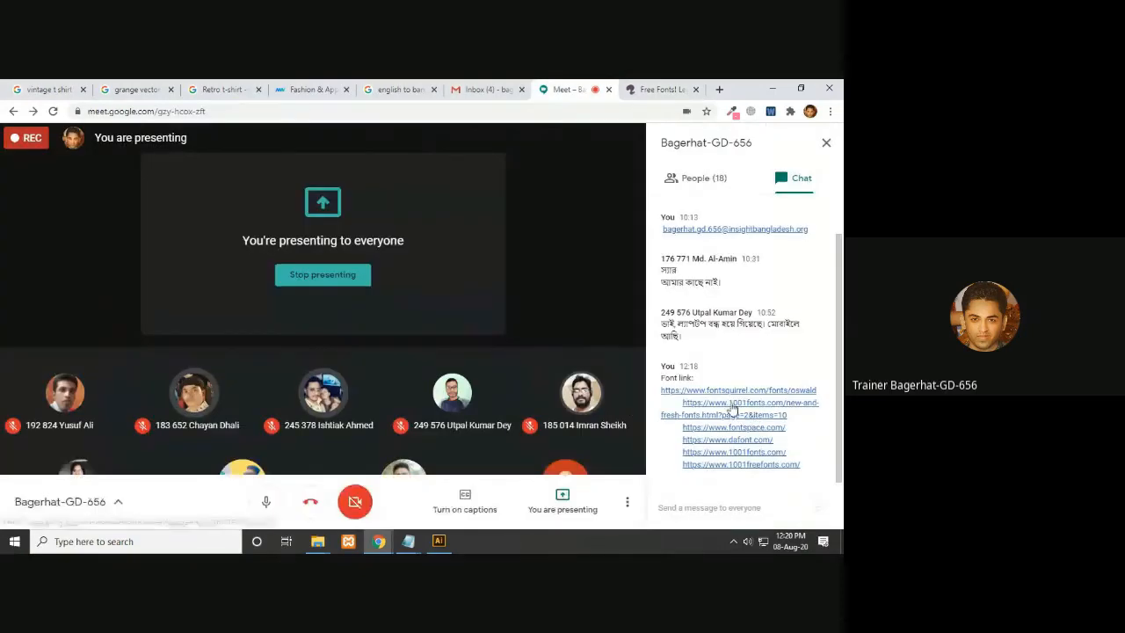
click(731, 482)
click(508, 87)
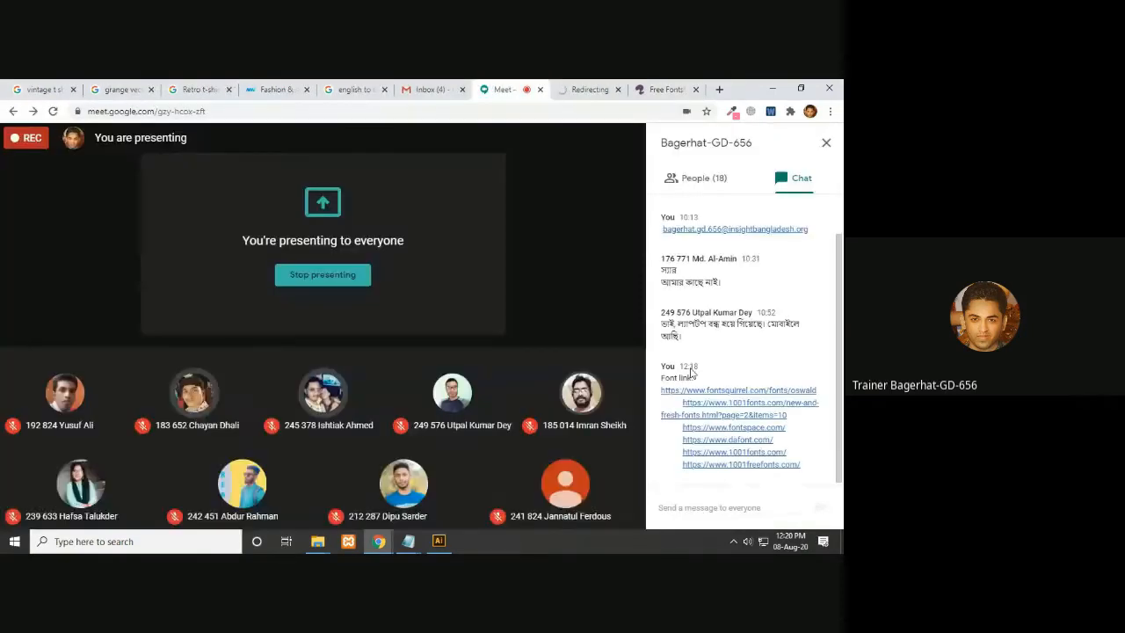
click(712, 431)
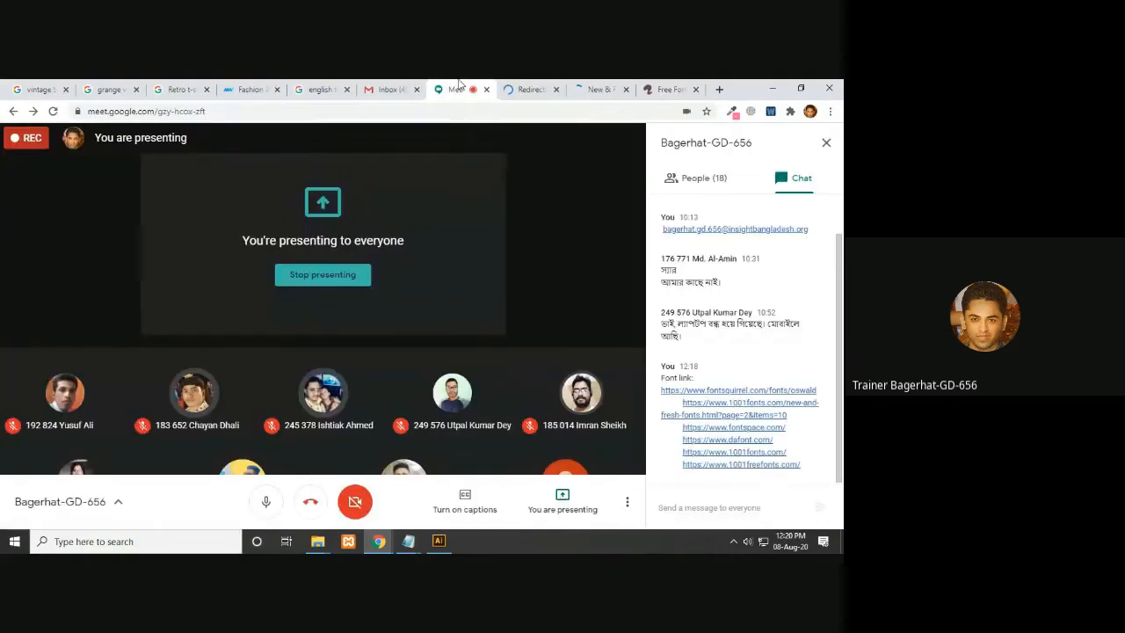
click(738, 446)
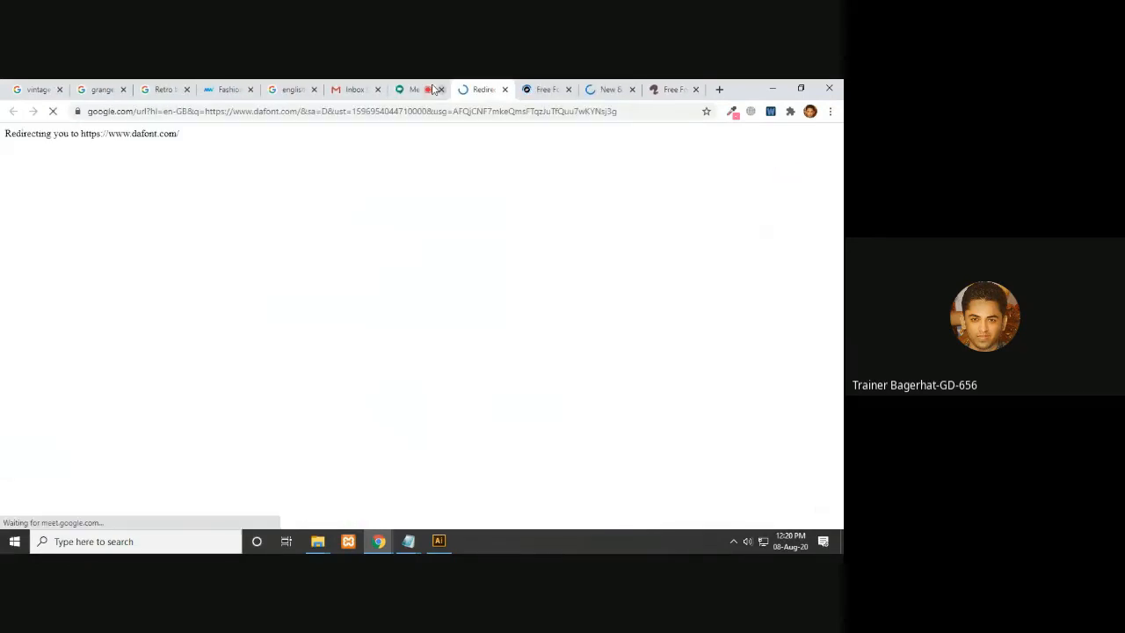
click(432, 88)
click(756, 455)
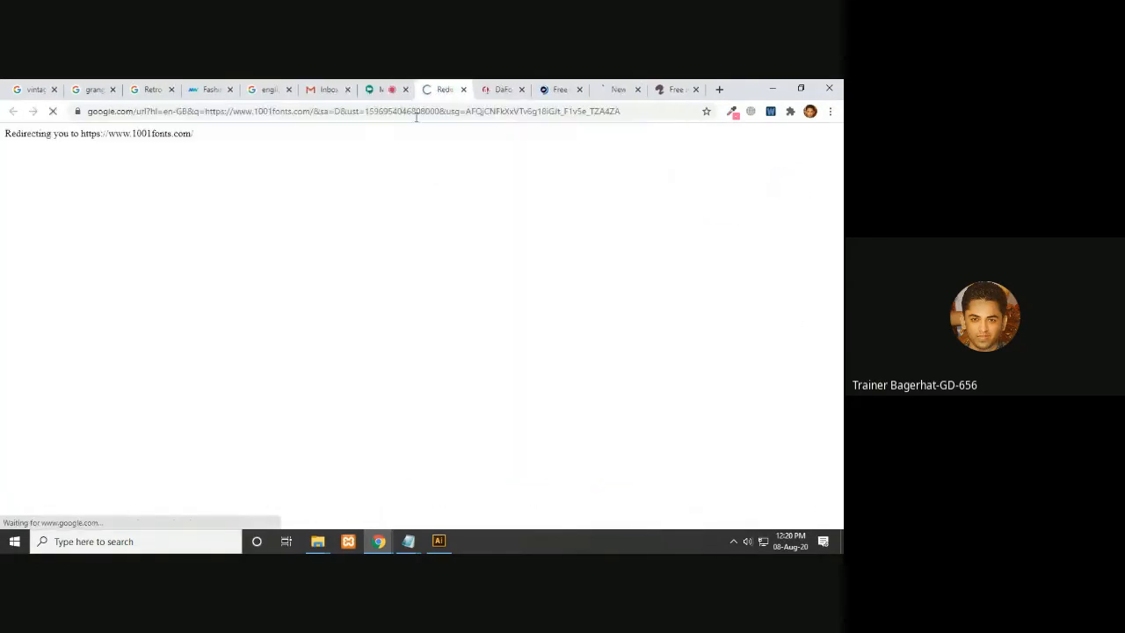
click(490, 84)
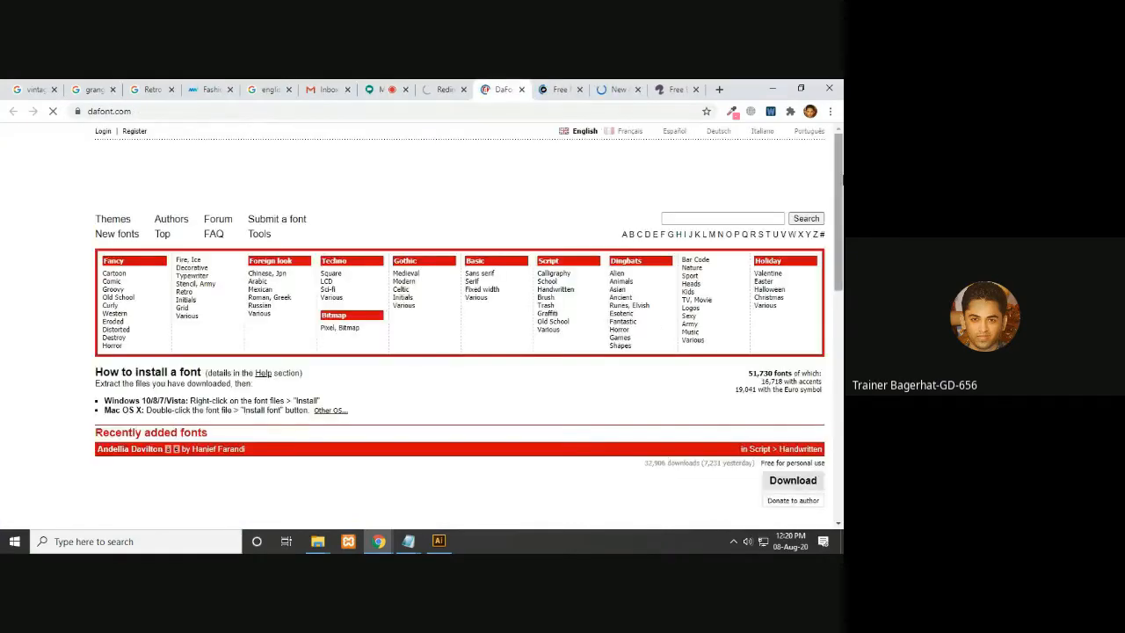
- On DaFont, accept the cookie notice and download the Cindy Julia font
drag(840, 176, 840, 361)
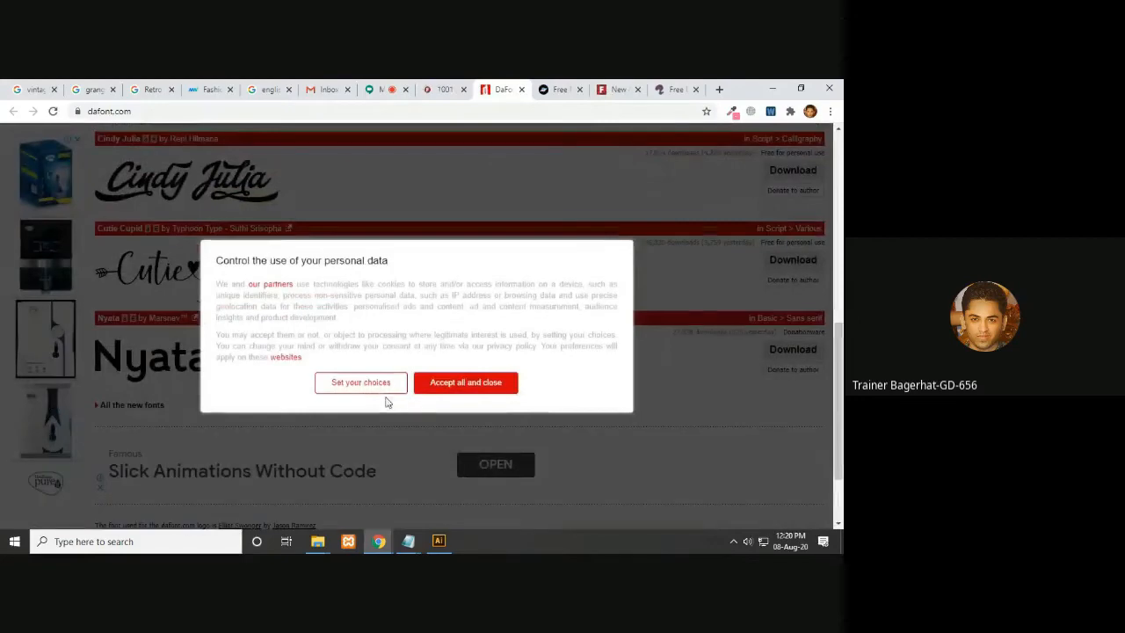
click(466, 382)
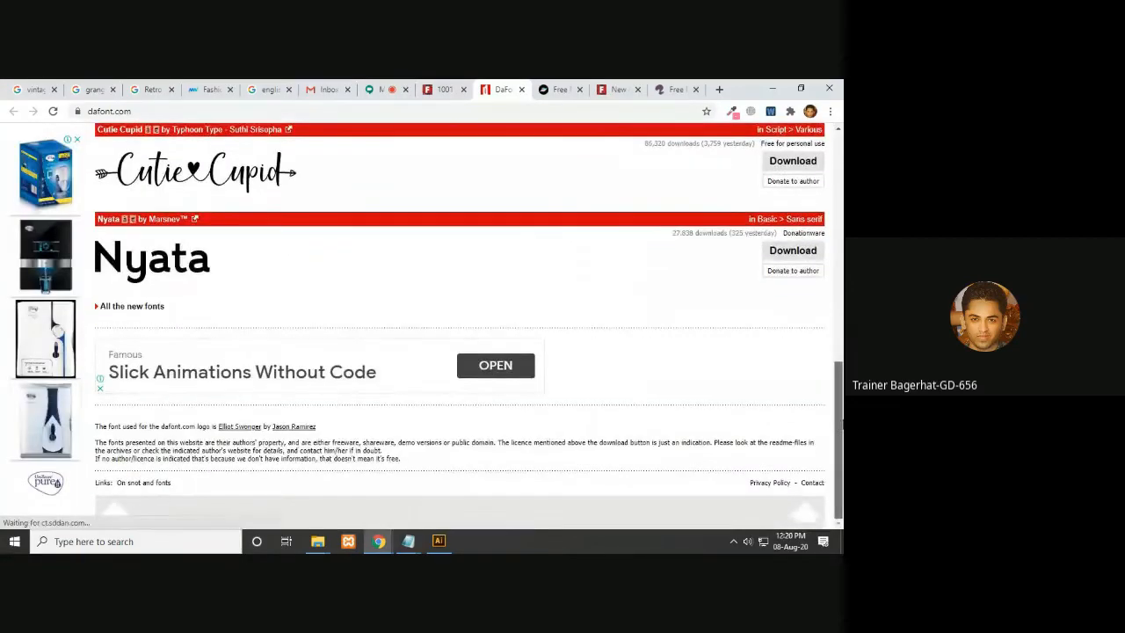
drag(842, 315, 842, 292)
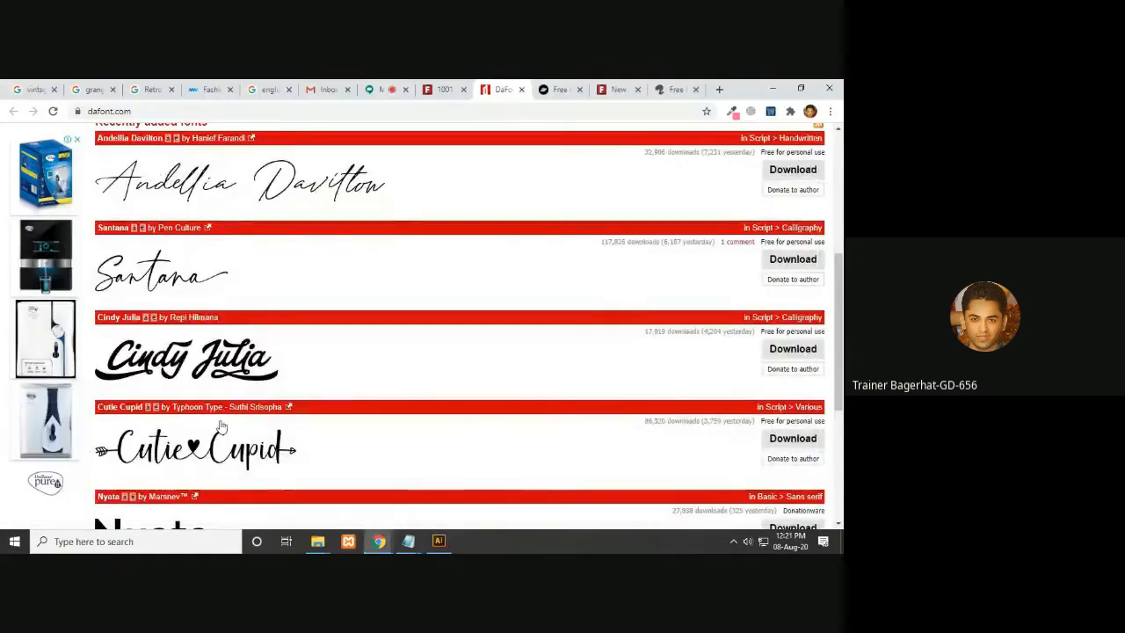
click(791, 352)
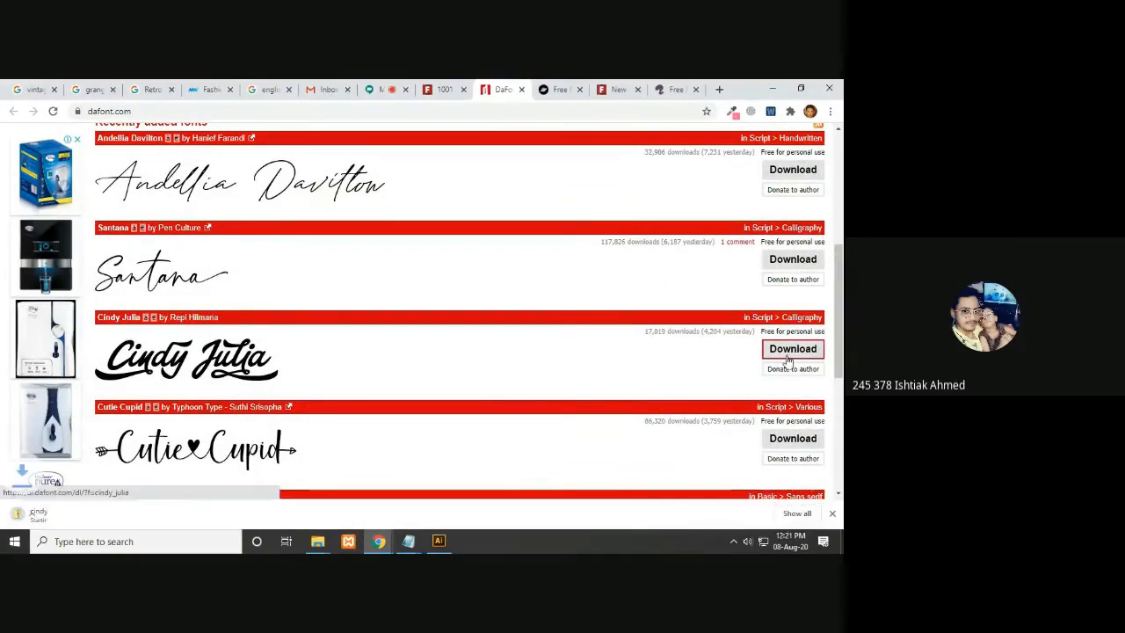
- Close the DaFont tab and download the Higher Jump font from FontSpace
drag(836, 282, 836, 169)
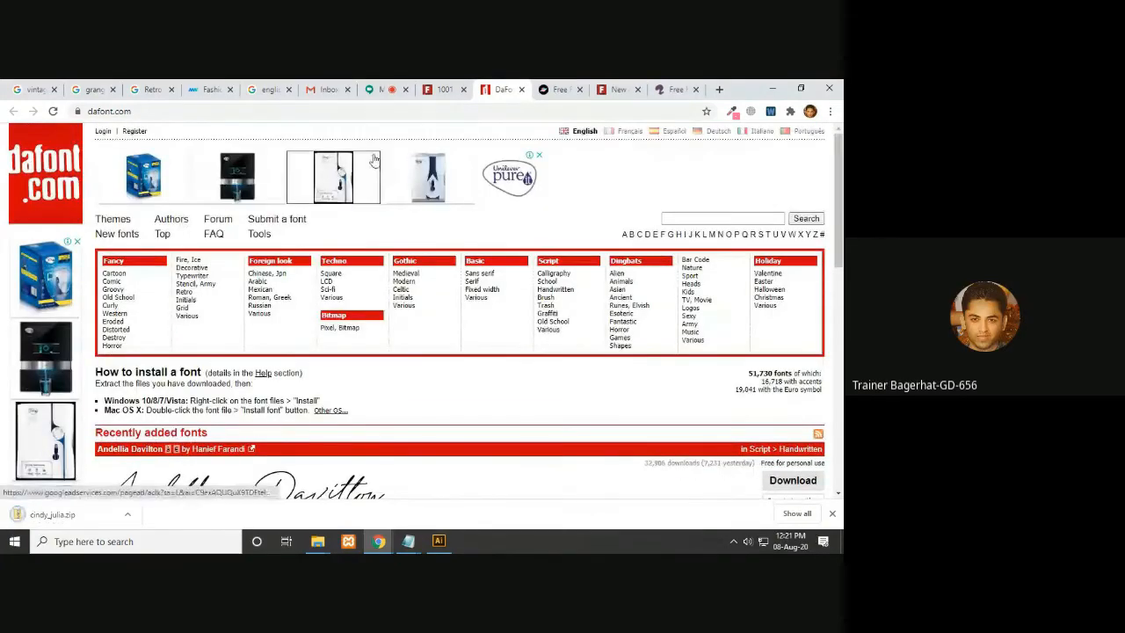
click(521, 89)
scroll(417, 334, down, 3)
drag(842, 192, 841, 208)
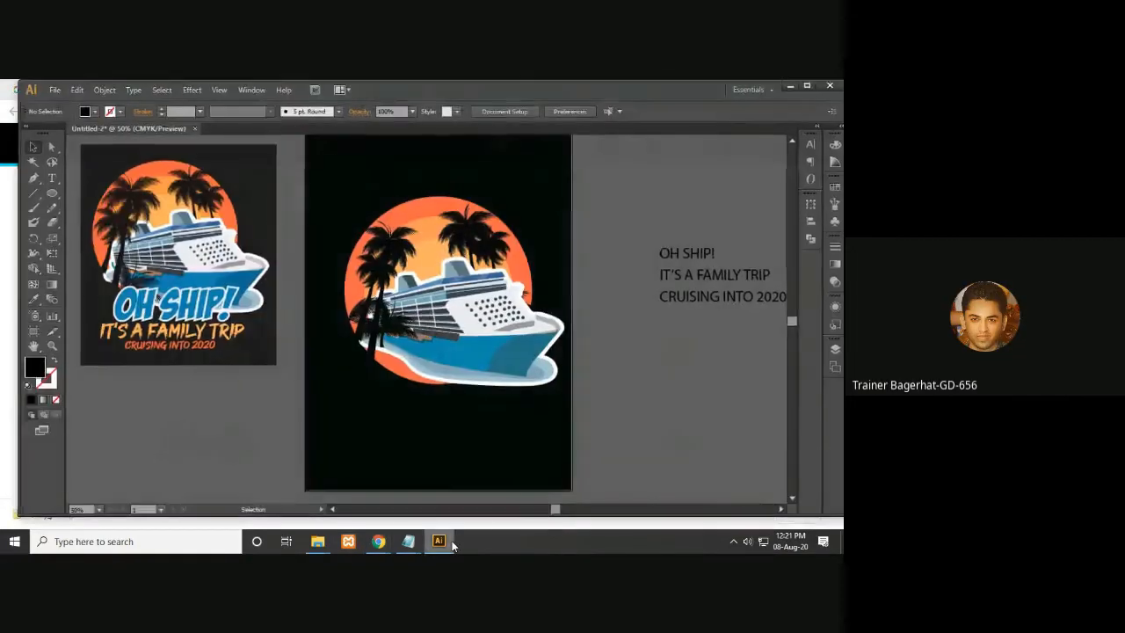
scroll(417, 334, down, 5)
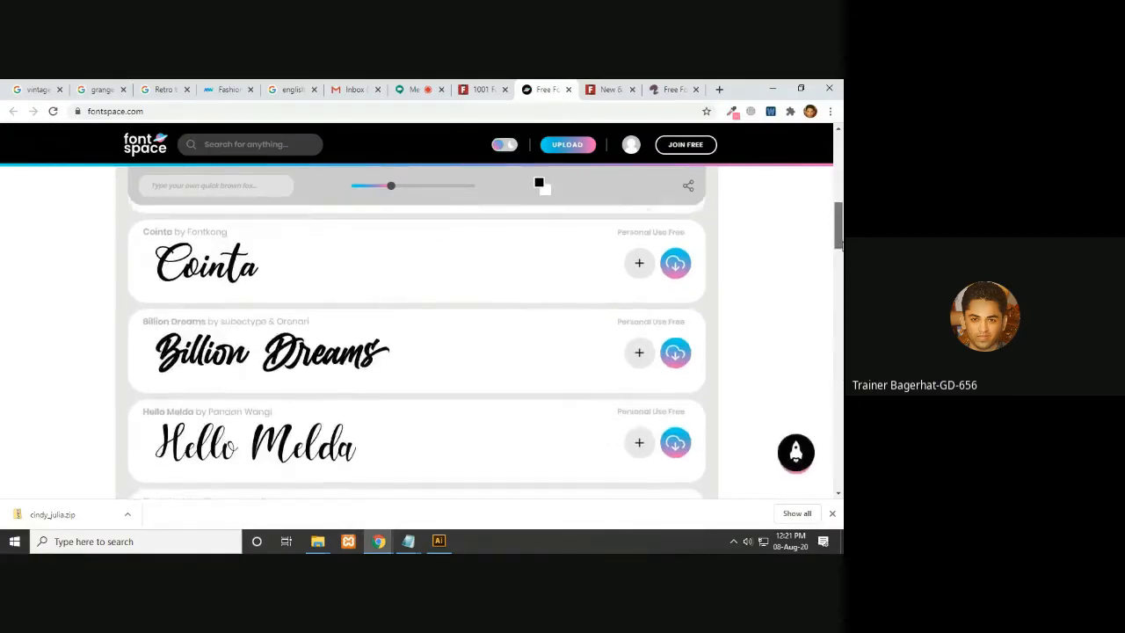
scroll(417, 352, down, 1)
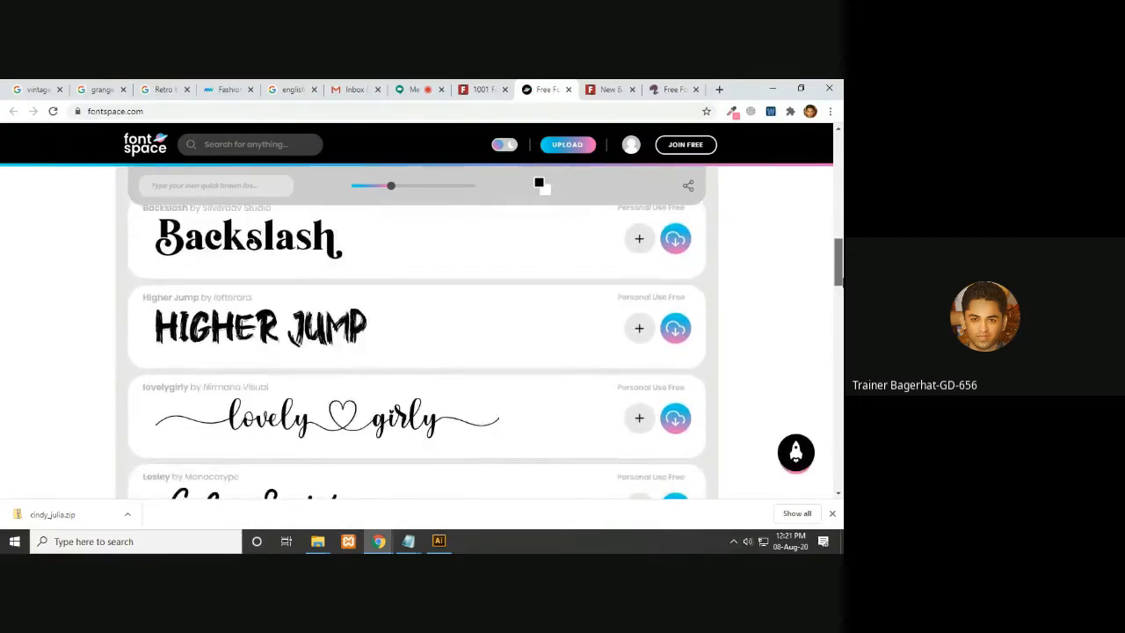
scroll(416, 351, down, 2)
scroll(417, 352, up, 2)
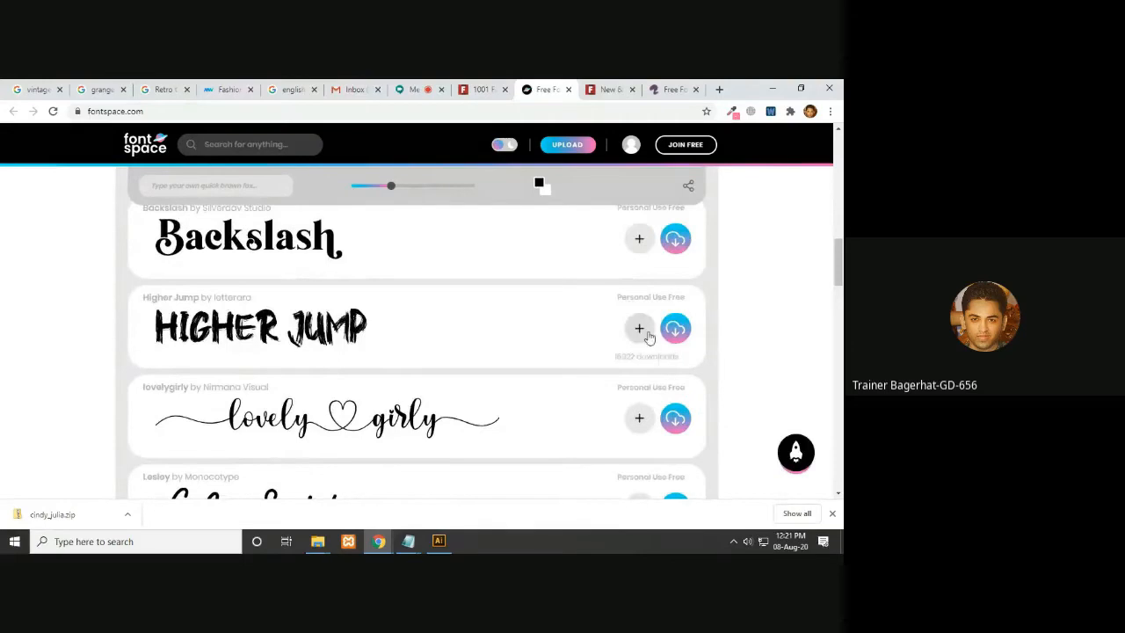
click(677, 334)
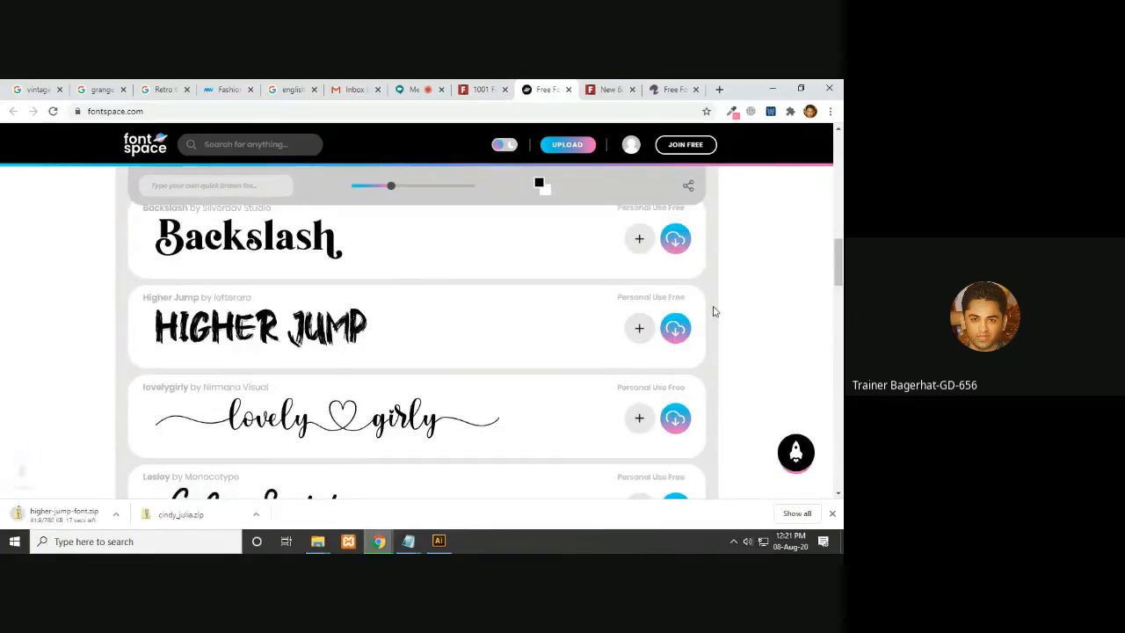
- Browse further fonts down the FontSpace list
scroll(416, 352, down, 5)
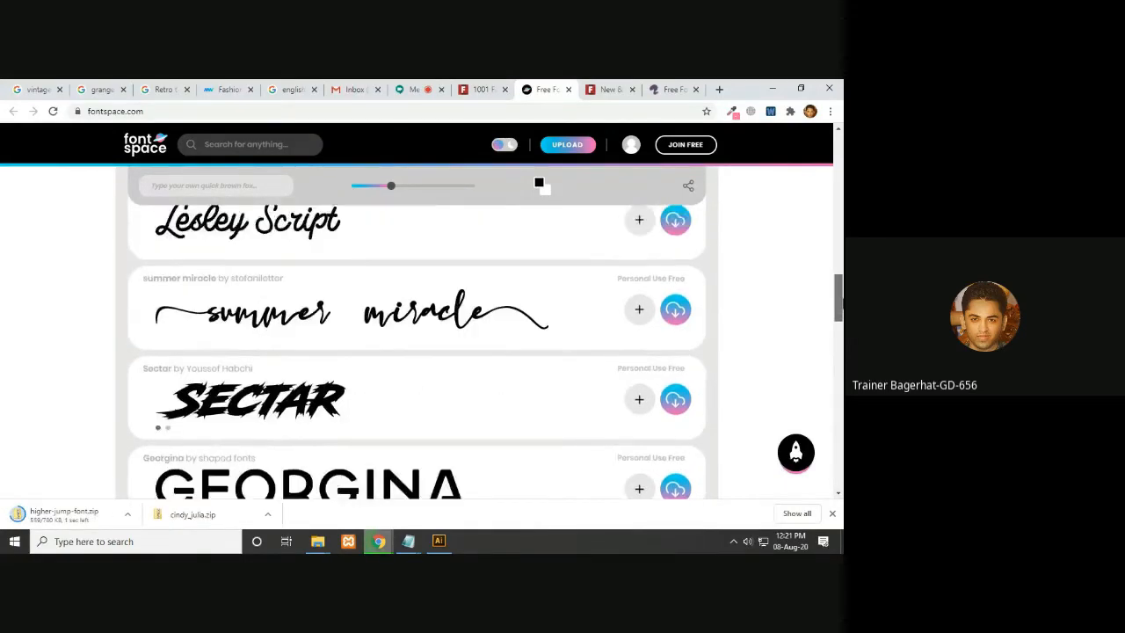
scroll(770, 372, down, 3)
scroll(770, 372, up, 3)
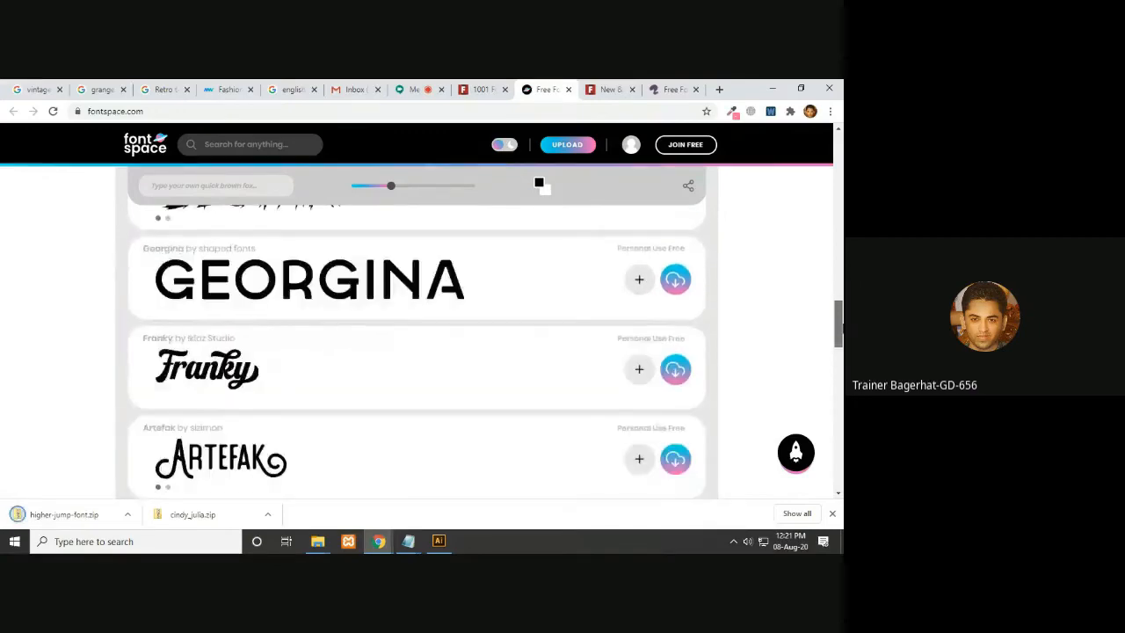
click(439, 541)
click(438, 542)
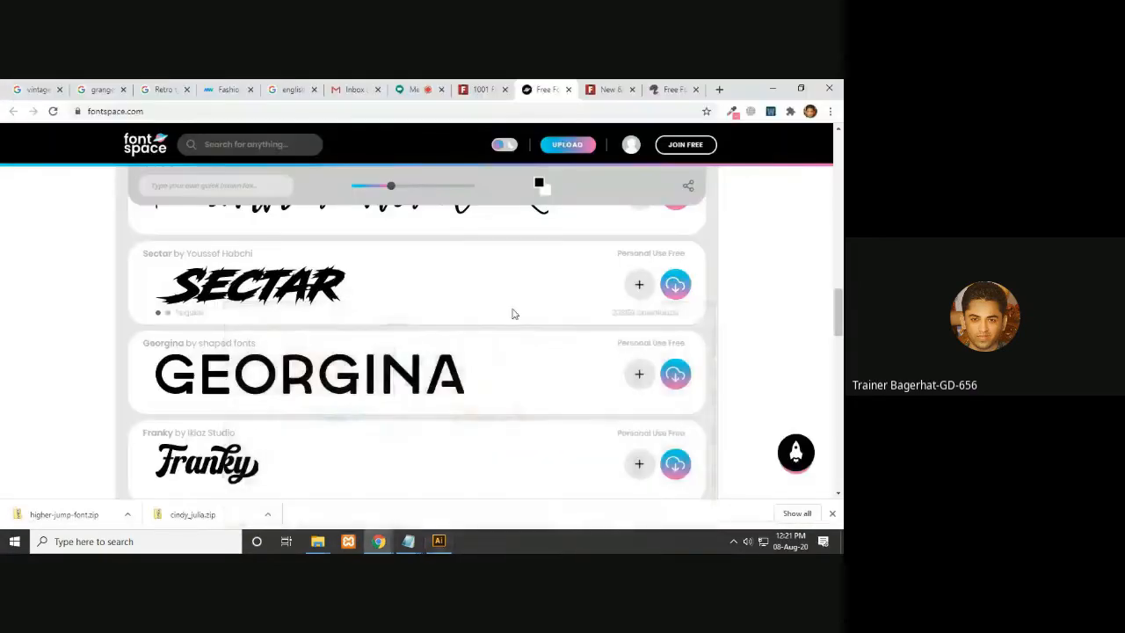
scroll(841, 310, up, 1)
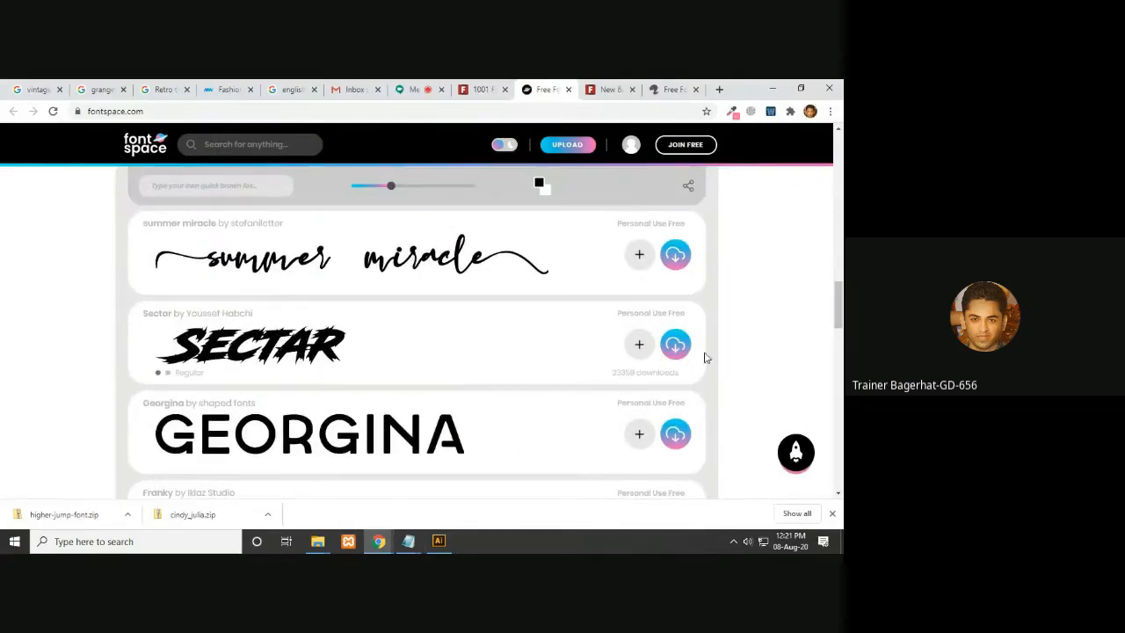
scroll(838, 299, up, 2)
drag(840, 285, 827, 479)
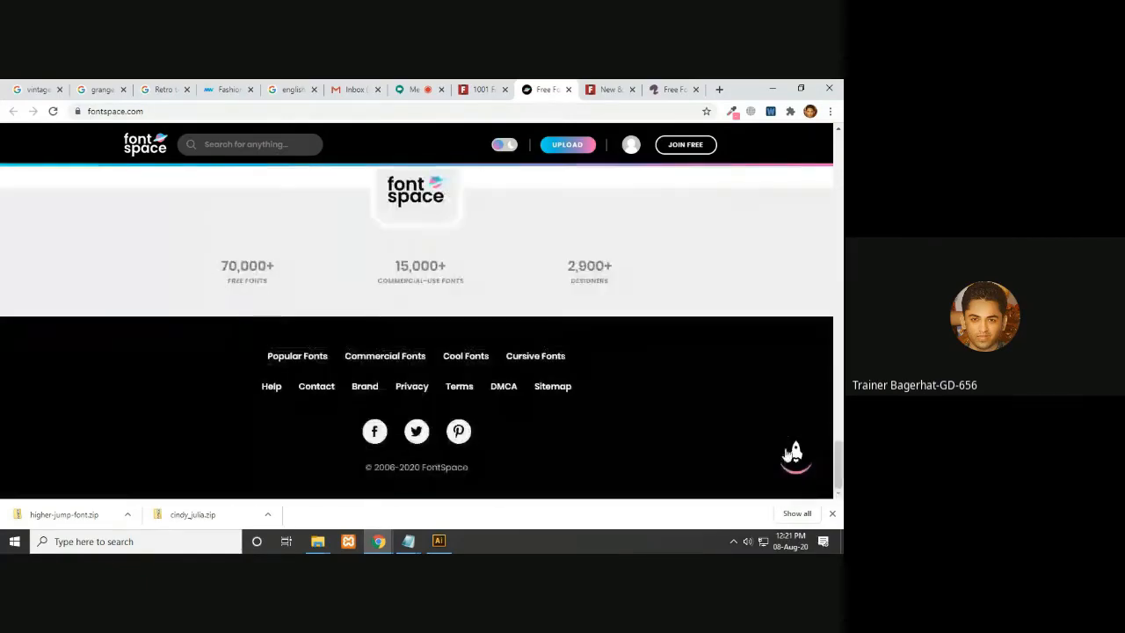
- Close the FontSpace tab and browse the New & Fresh Fonts list on 1001 Fonts
click(569, 90)
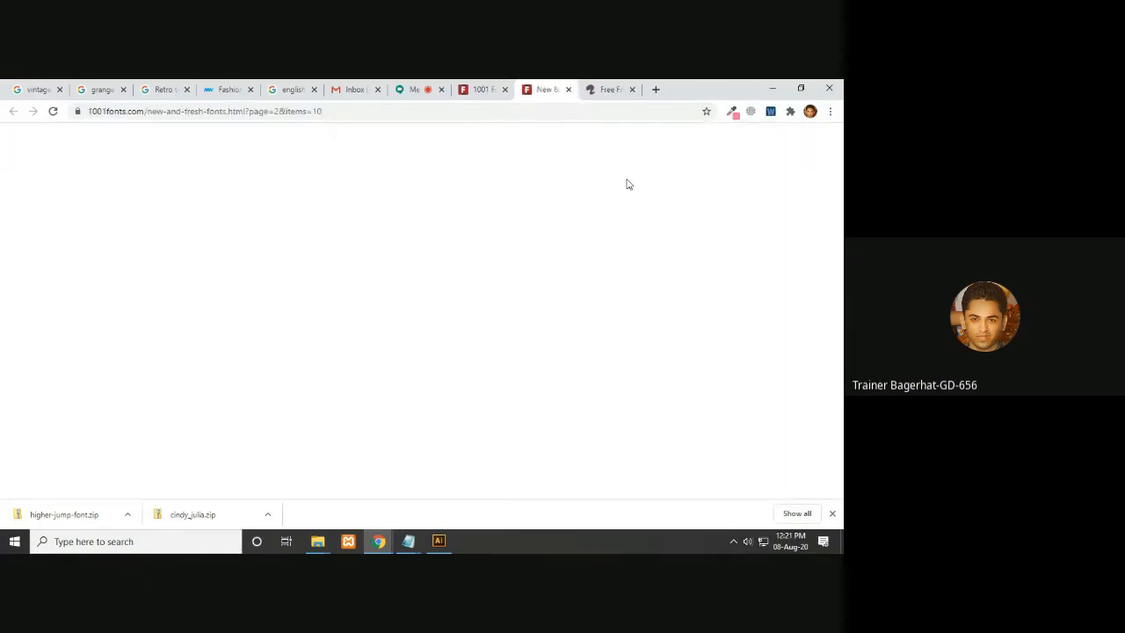
drag(840, 249, 840, 327)
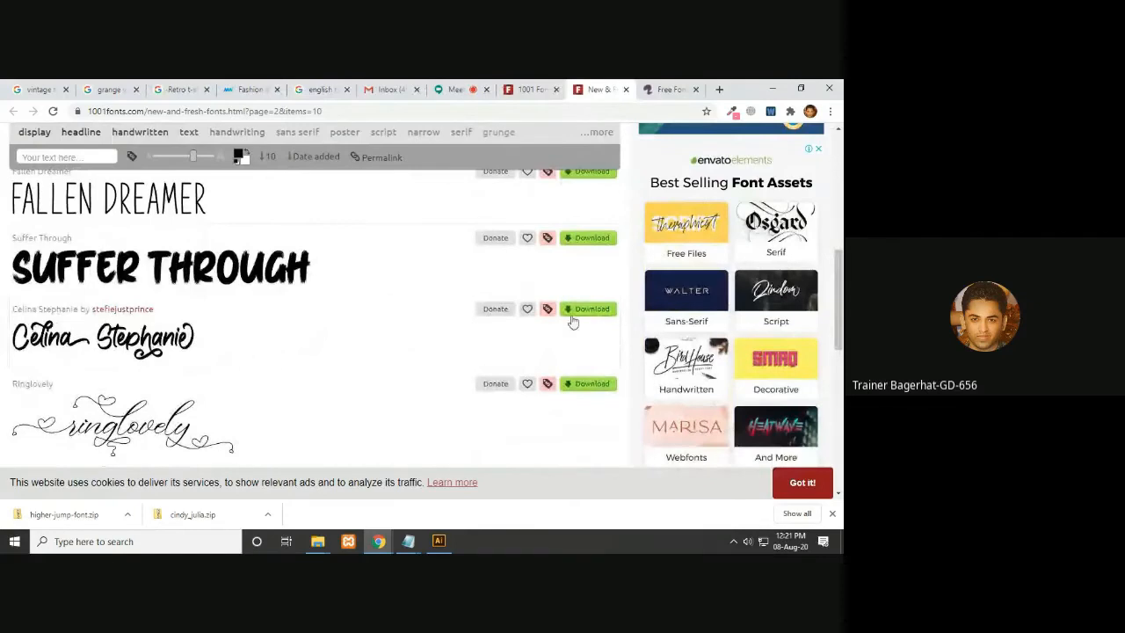
scroll(264, 298, down, 1)
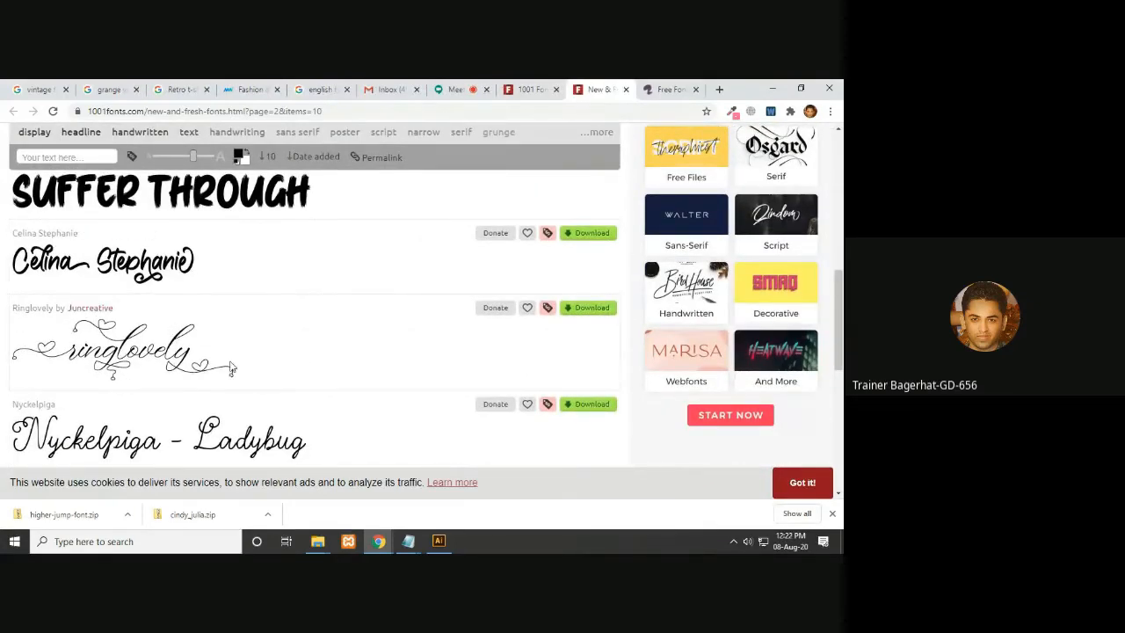
scroll(232, 368, down, 3)
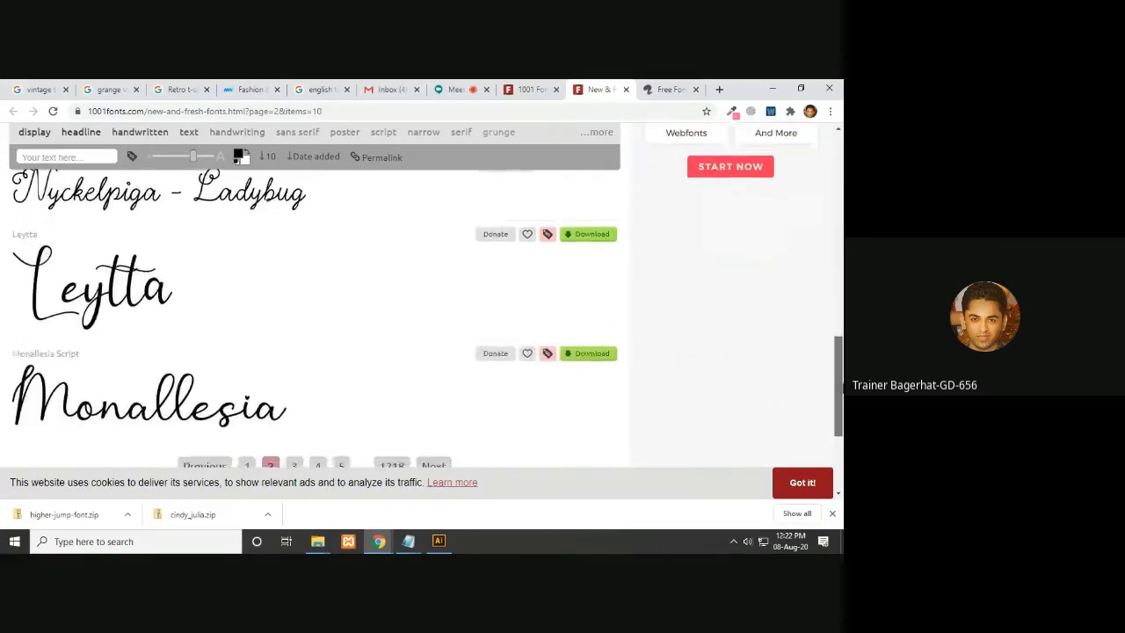
scroll(842, 257, up, 5)
drag(842, 257, 842, 202)
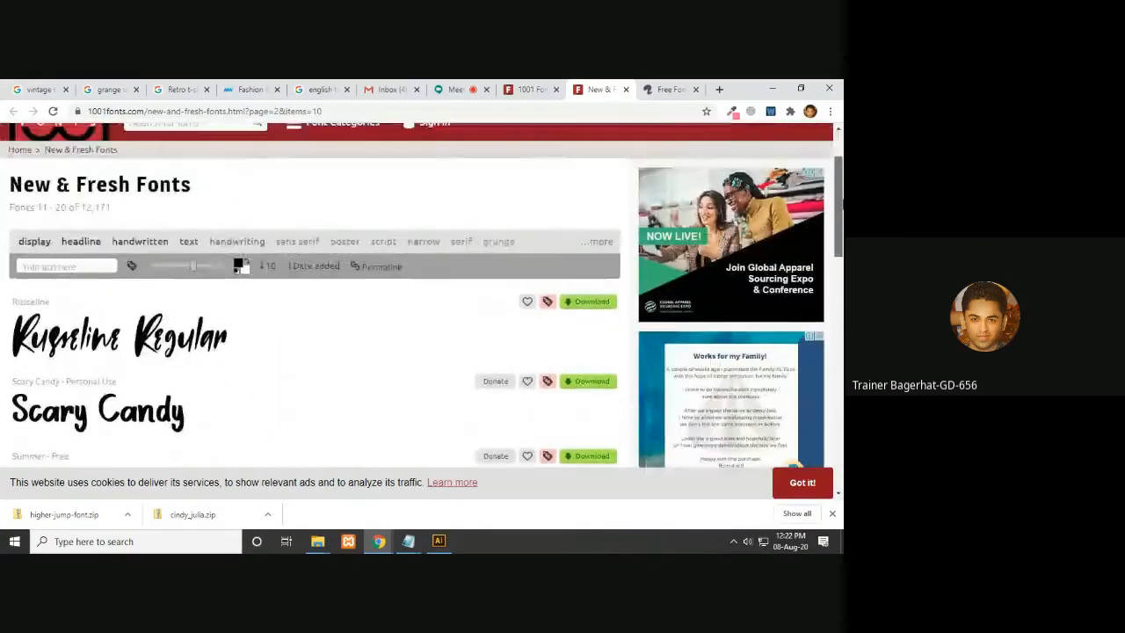
- Close the extra font tabs, download Calledliner Regular from 1001 Fonts, and close that tab
click(624, 89)
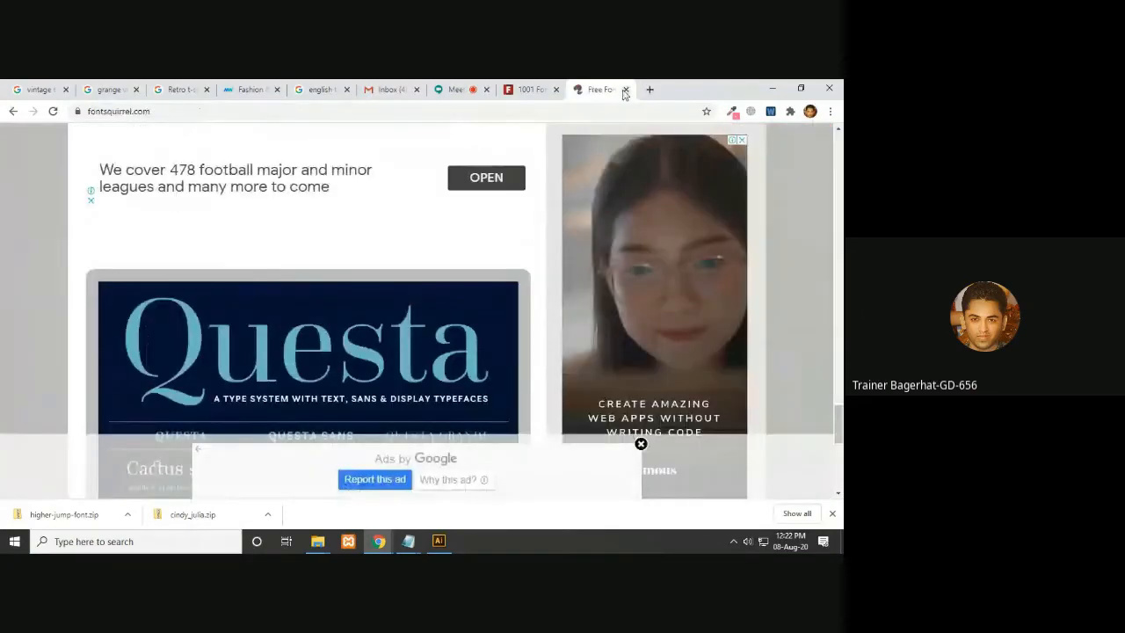
click(741, 142)
drag(841, 411, 841, 137)
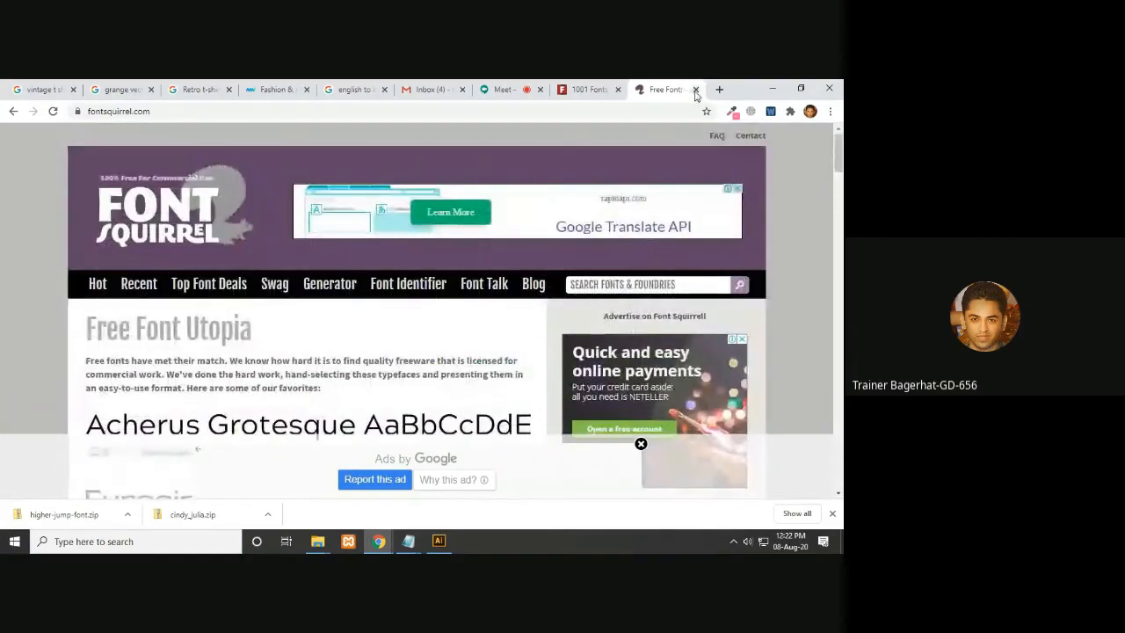
click(696, 89)
drag(841, 196, 841, 392)
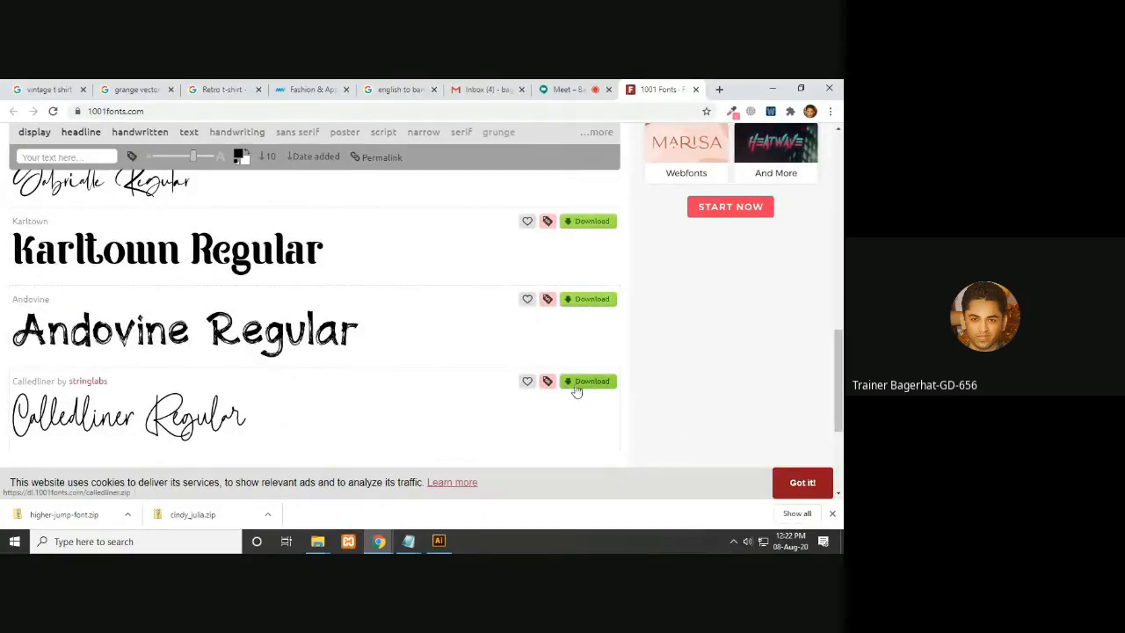
click(603, 383)
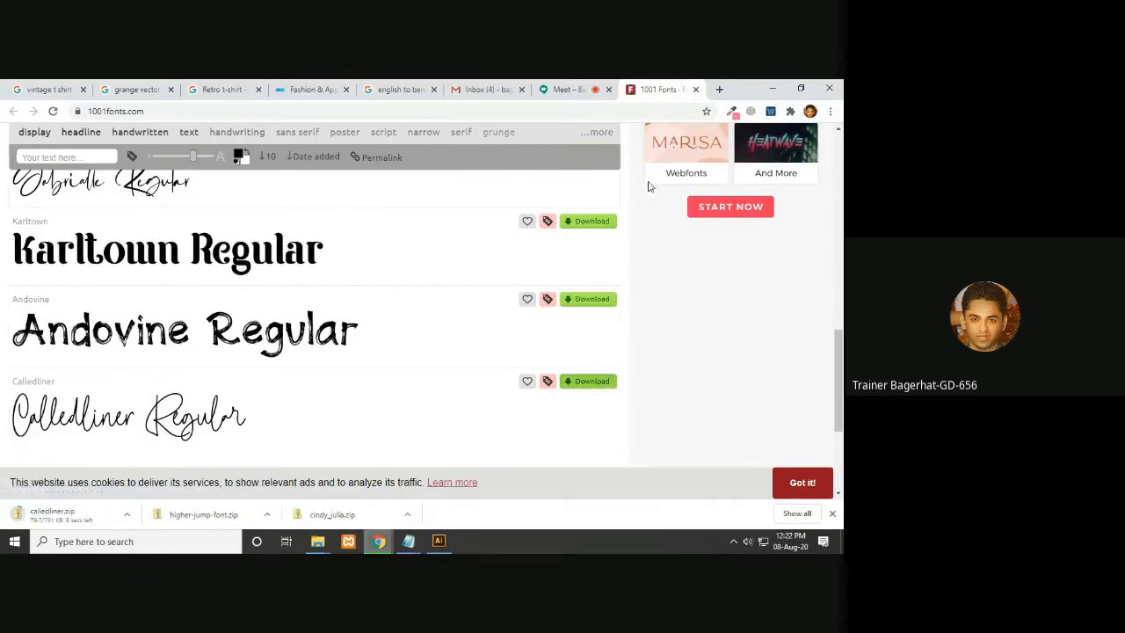
click(695, 90)
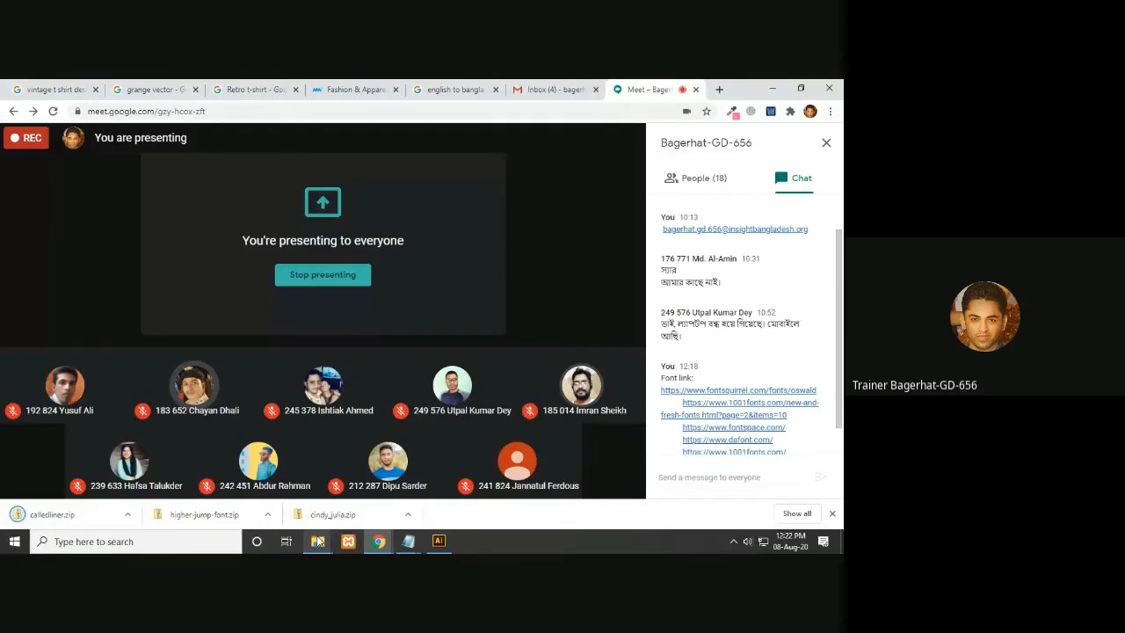
- Go up to the Downloads folder and extract calledliner.zip there, closing the extracted folder window
mouse_move(318, 542)
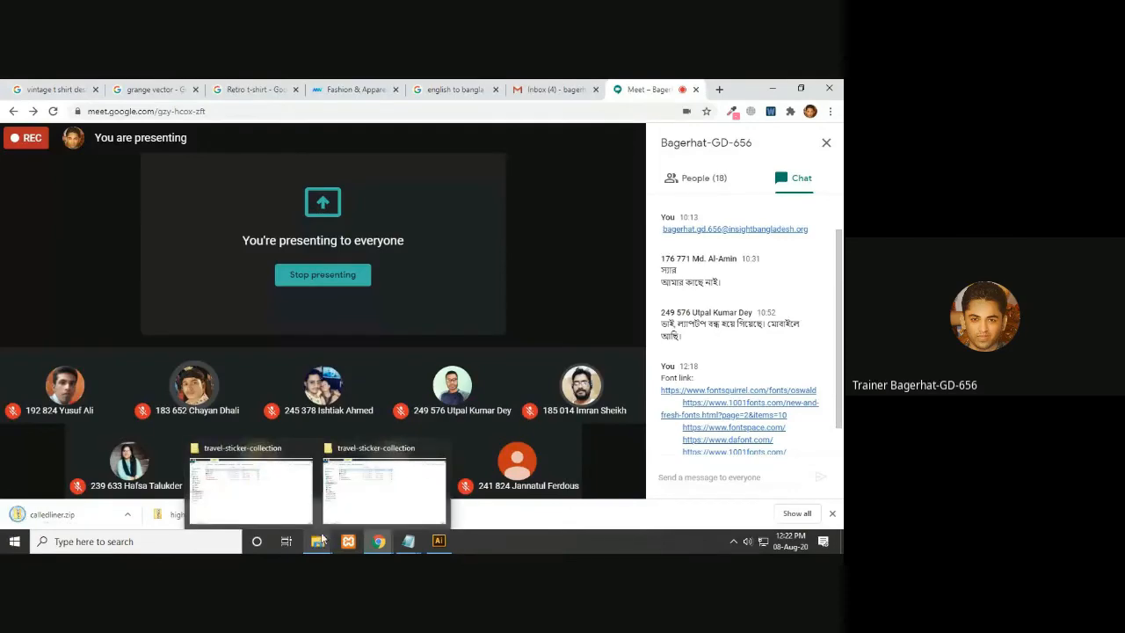
click(287, 492)
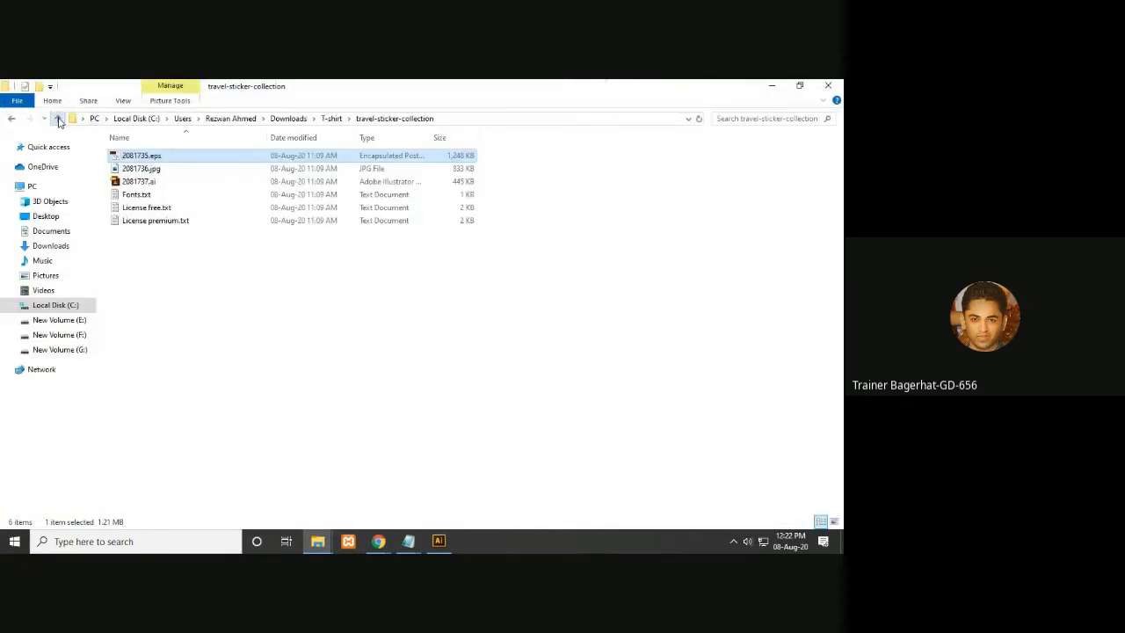
click(57, 118)
click(57, 118)
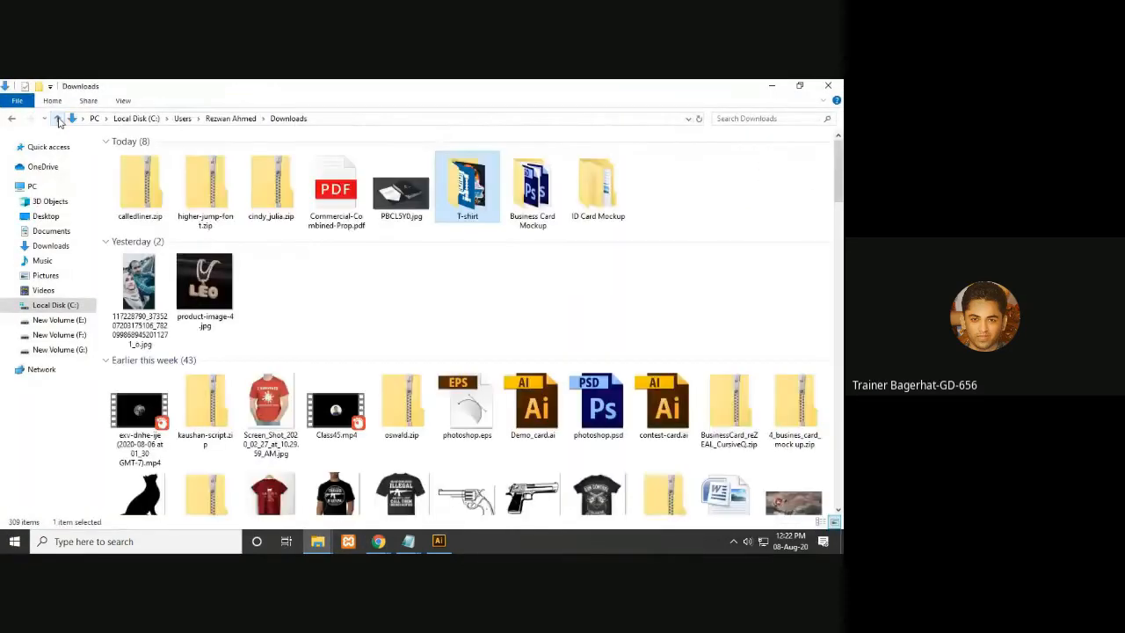
click(146, 193)
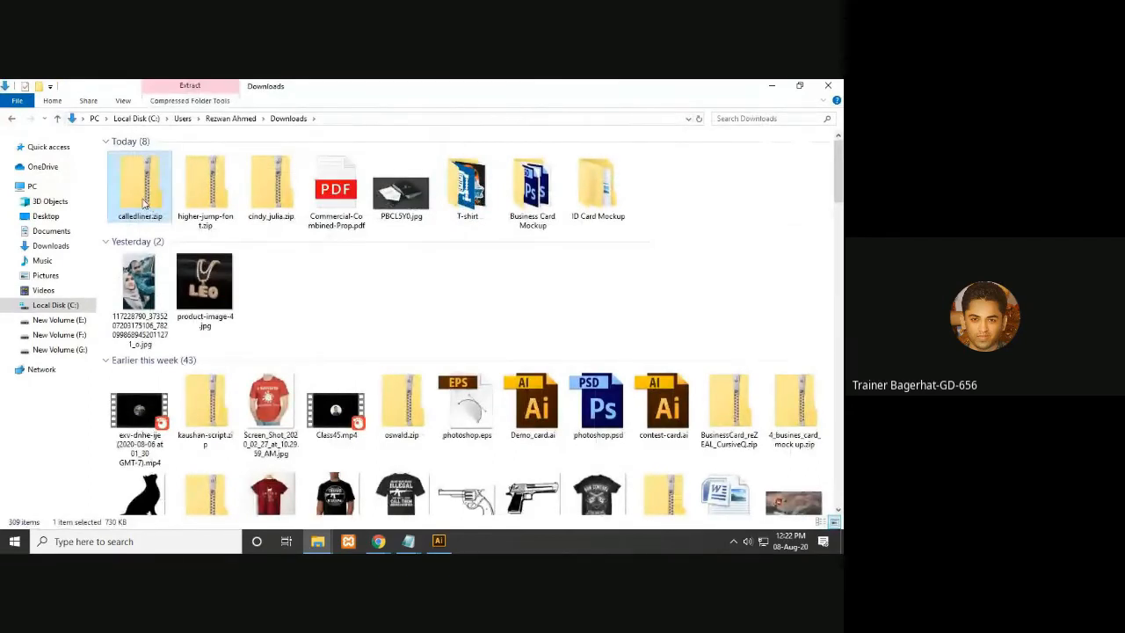
right_click(146, 202)
click(188, 272)
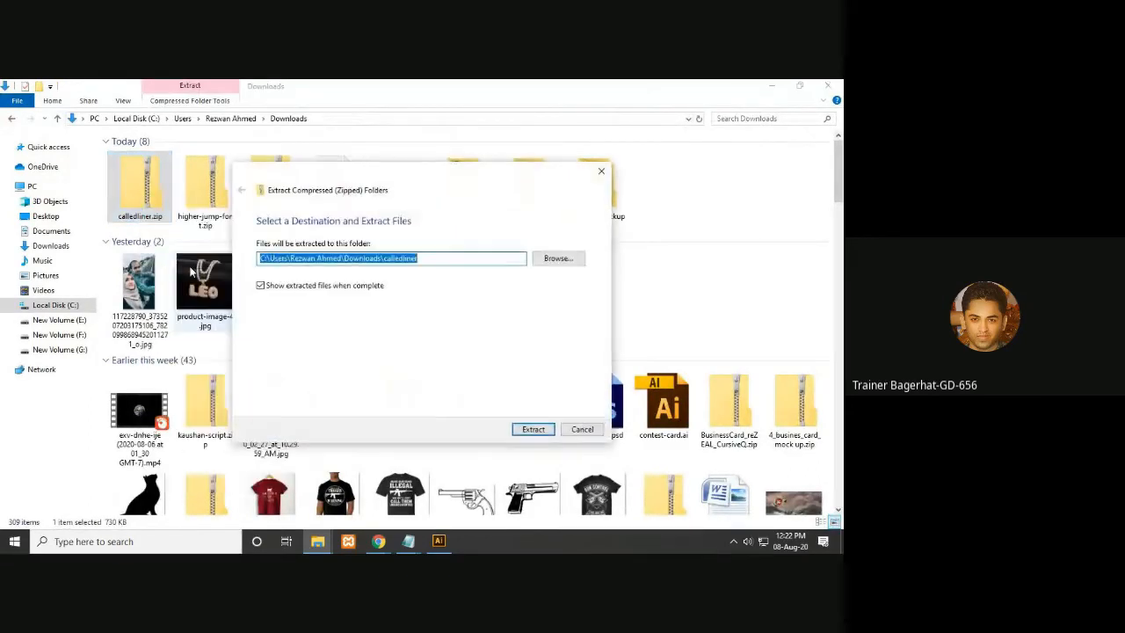
click(533, 429)
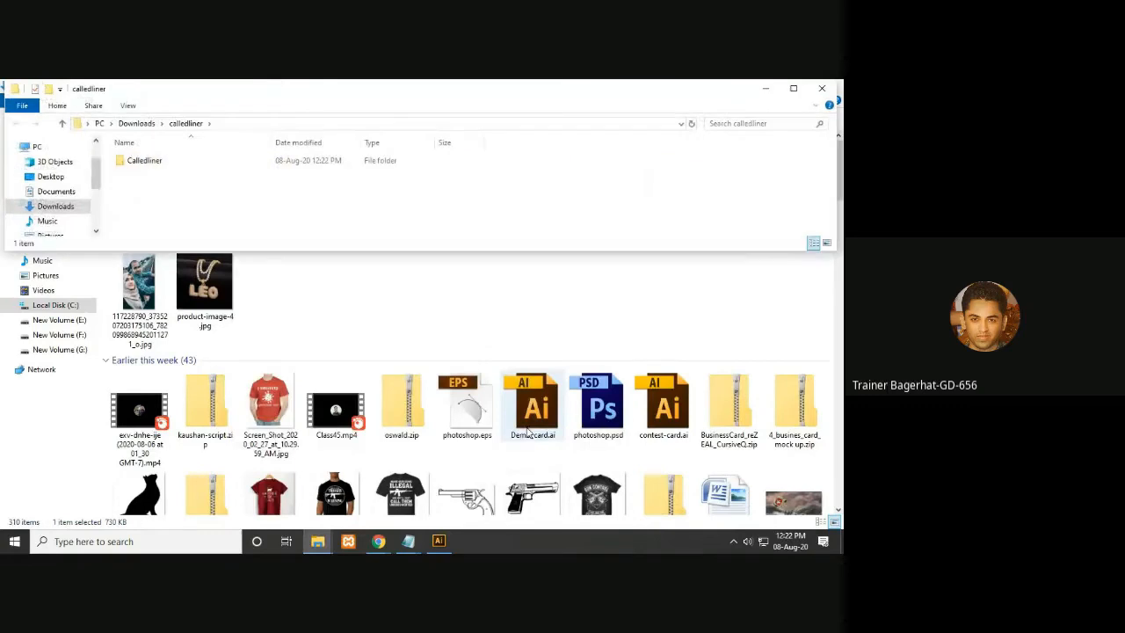
click(822, 88)
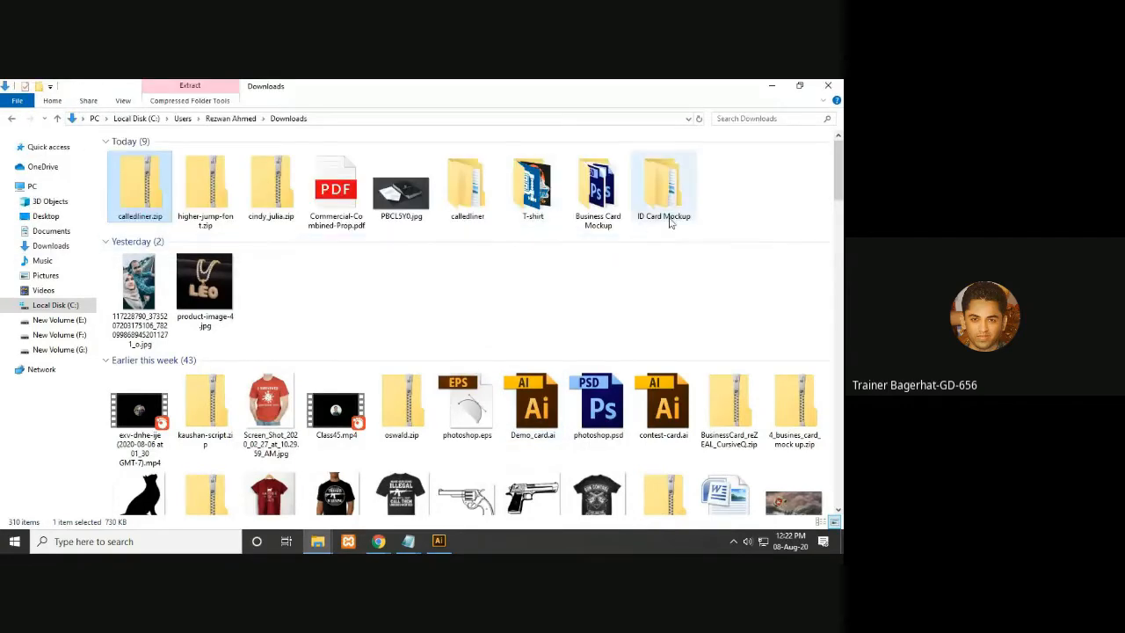
- Extract higher-jump-font.zip into Downloads and close the resulting folder window
click(463, 209)
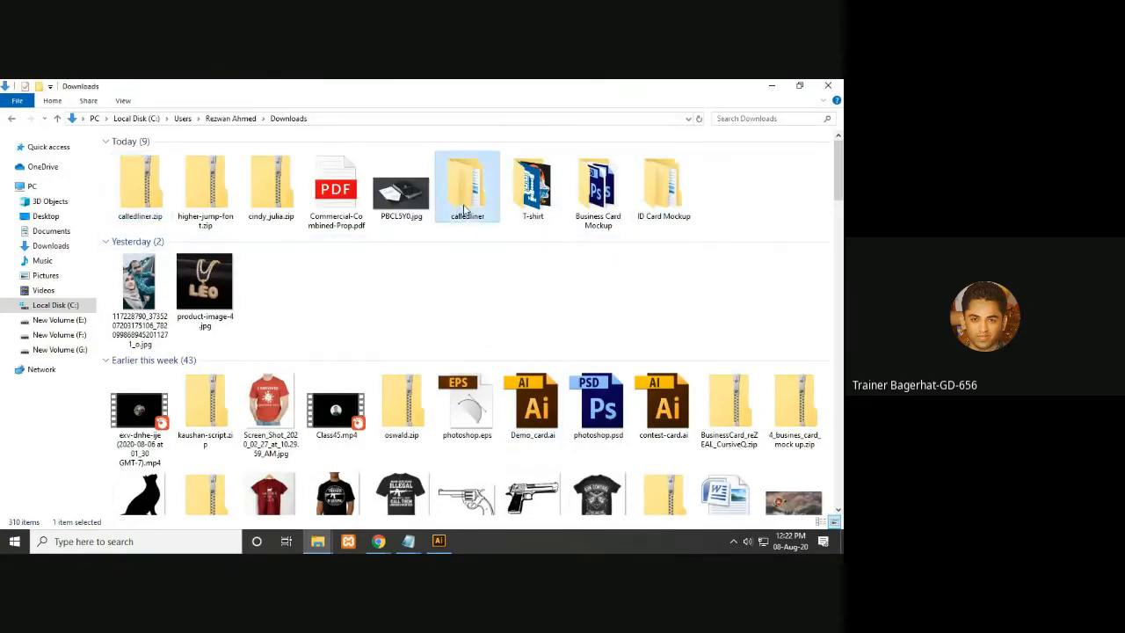
click(218, 205)
right_click(219, 208)
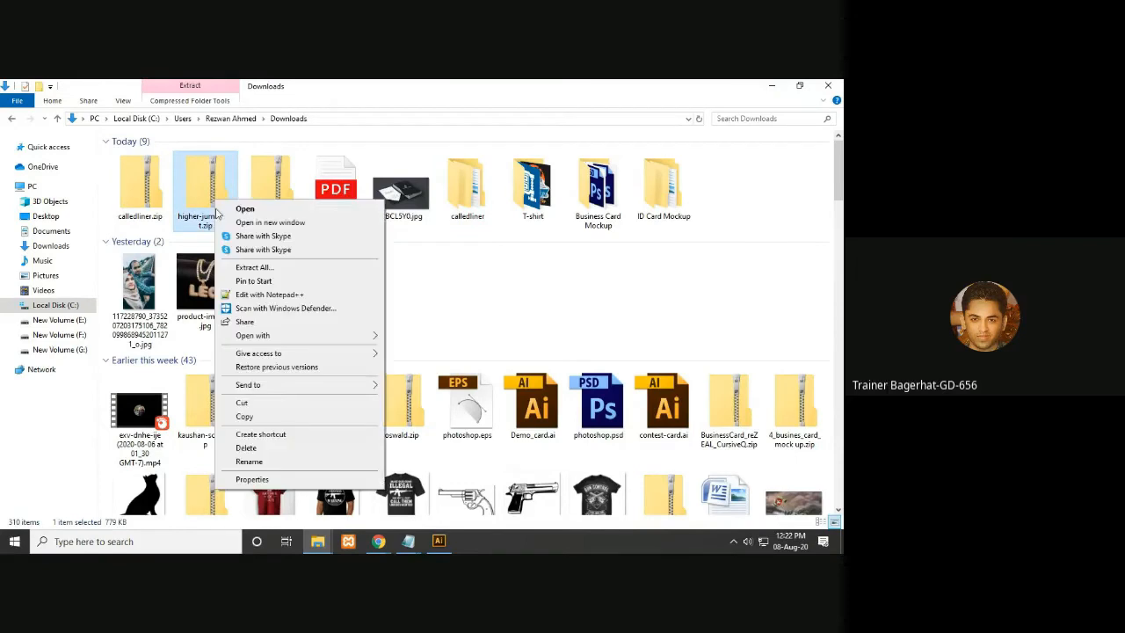
click(272, 272)
click(533, 427)
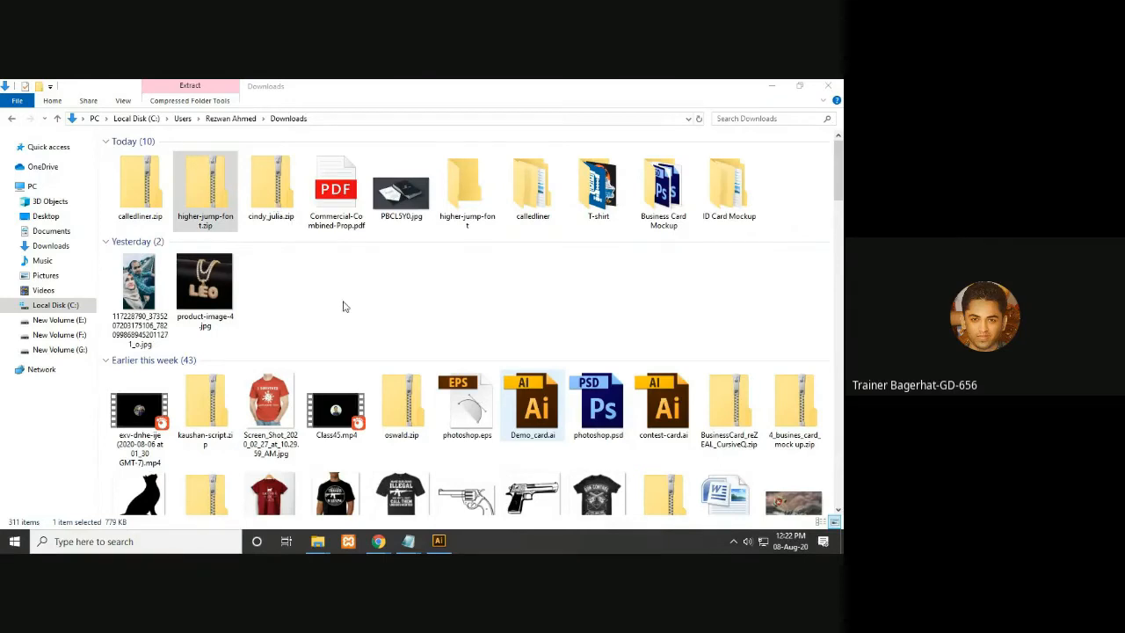
click(828, 85)
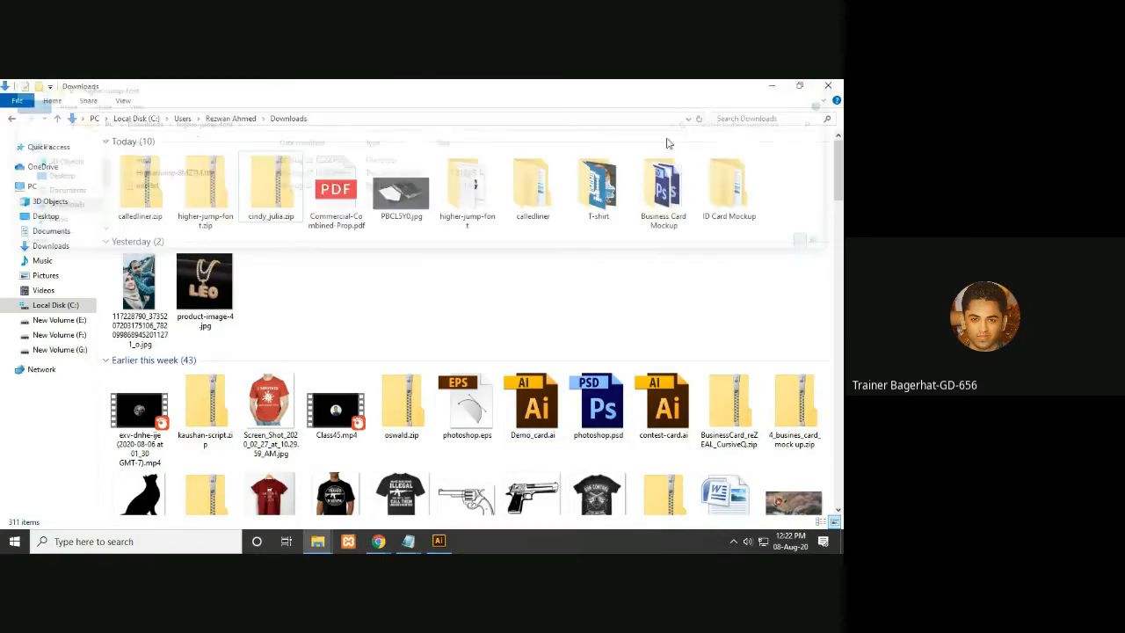
- Extract cindy_julia.zip into Downloads and close the resulting folder window
click(291, 204)
right_click(291, 203)
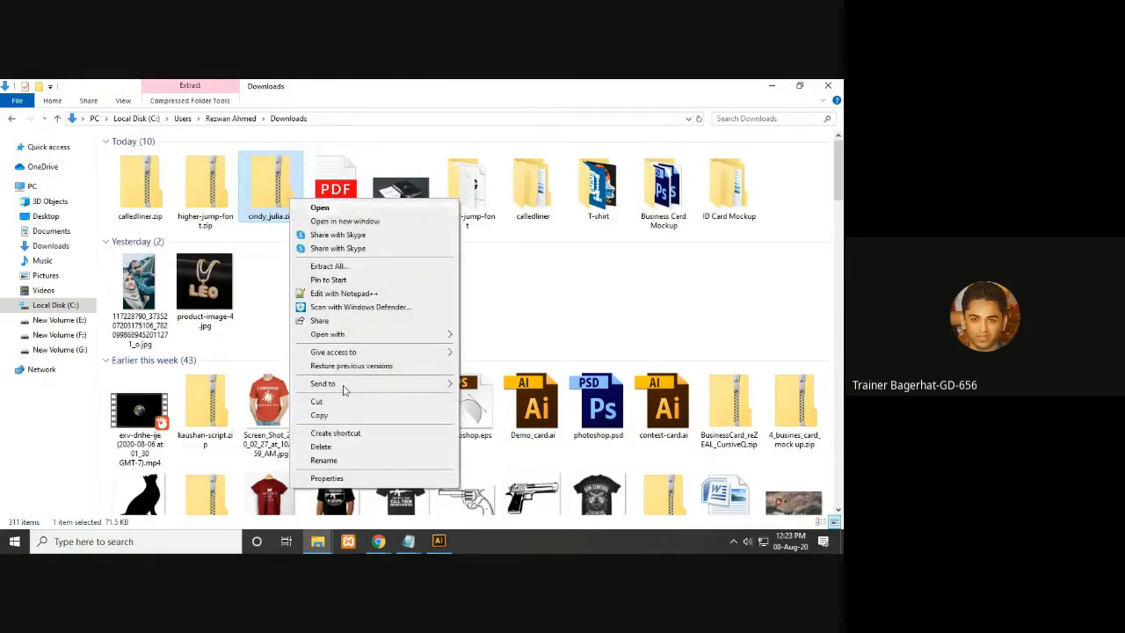
click(343, 268)
click(533, 429)
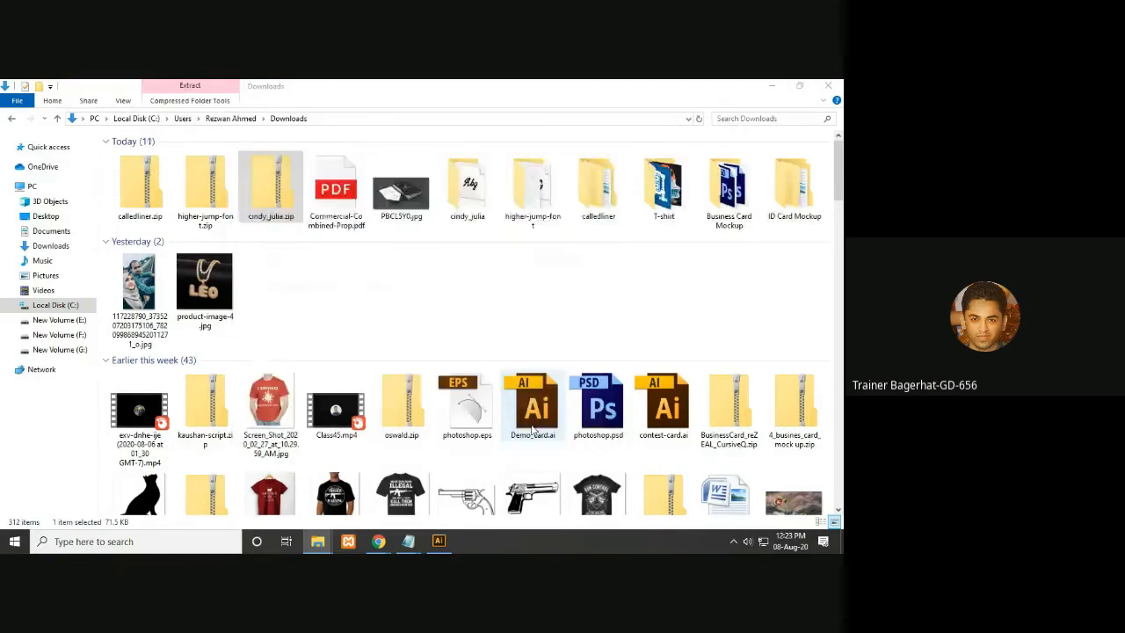
click(821, 88)
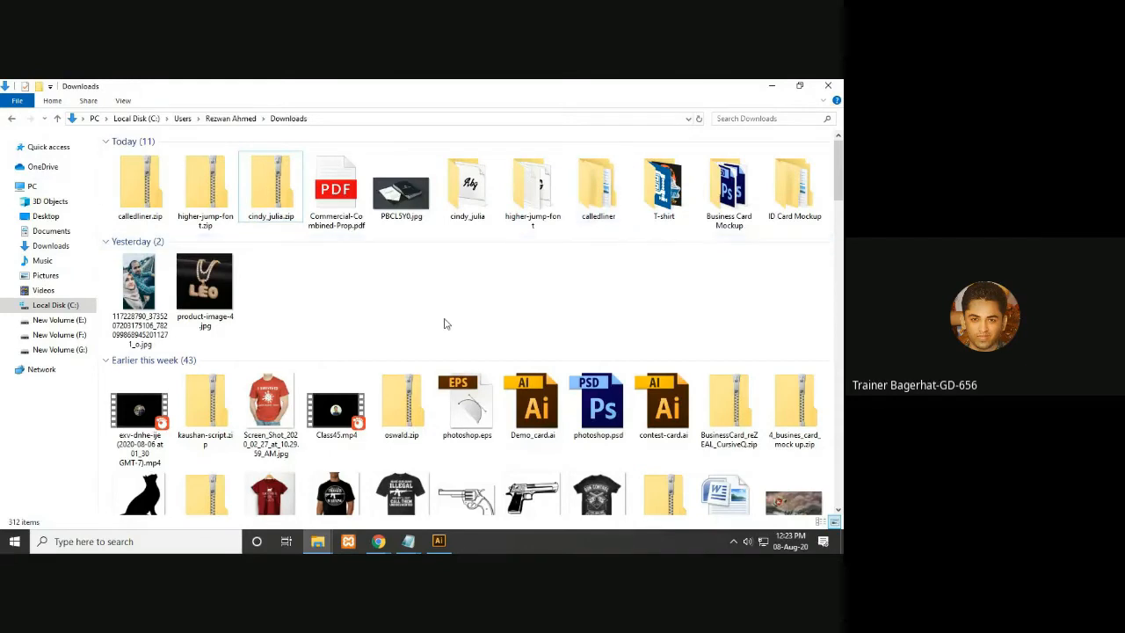
- Open the extracted cindy_julia folder and launch Control Panel by searching for it
click(532, 189)
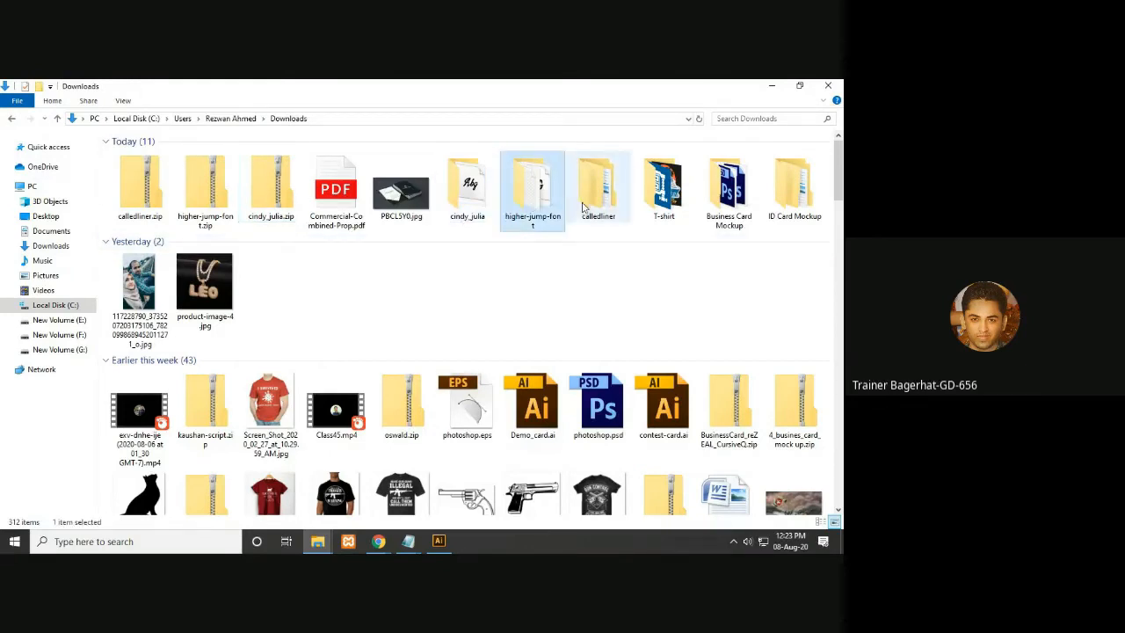
double_click(469, 208)
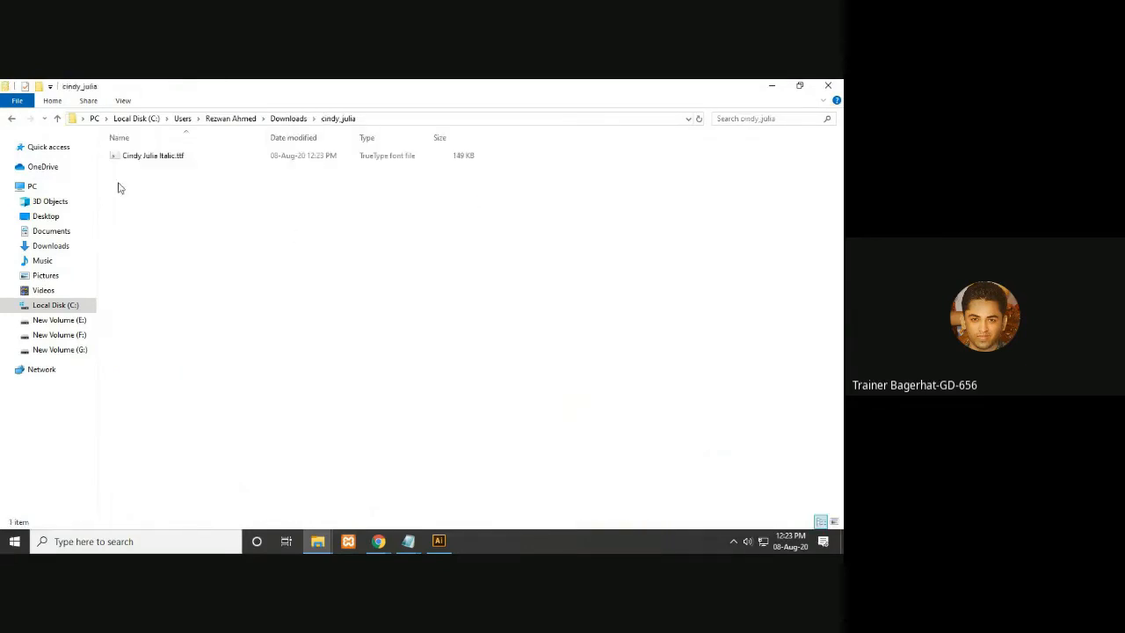
click(111, 544)
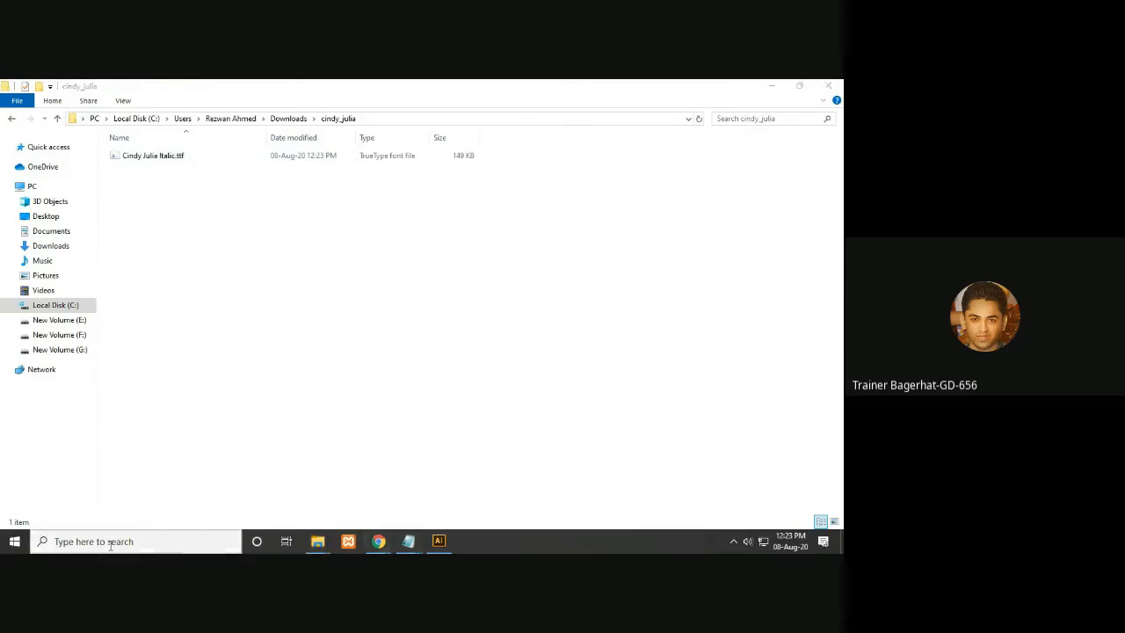
text(CONT)
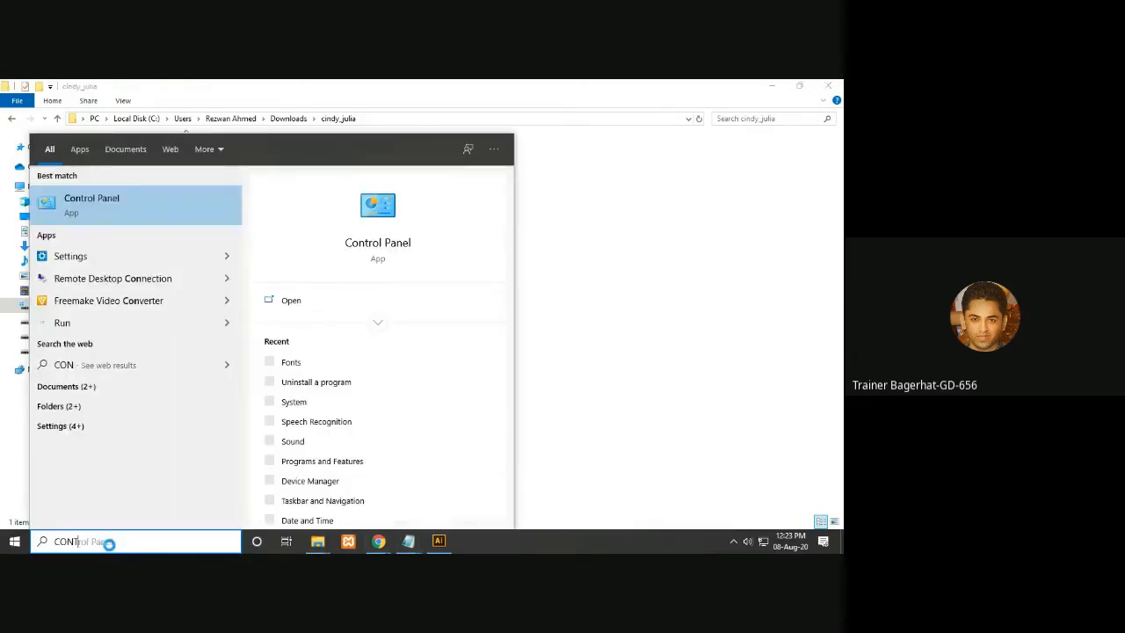
key(Return)
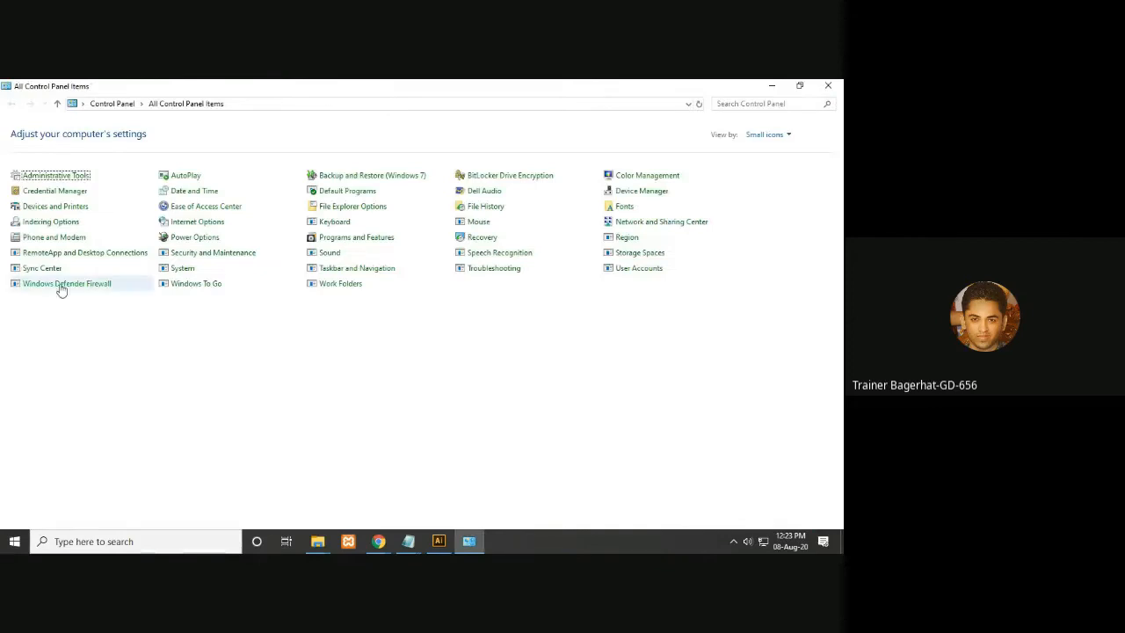
- Switch Control Panel to small icons view and open Fonts
click(778, 135)
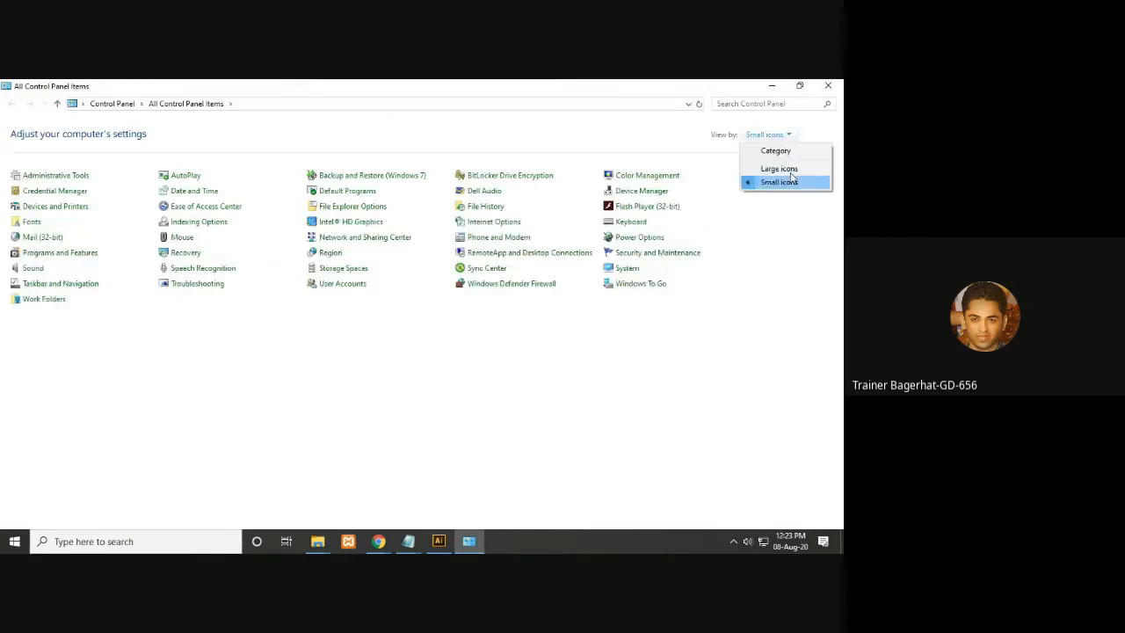
click(776, 151)
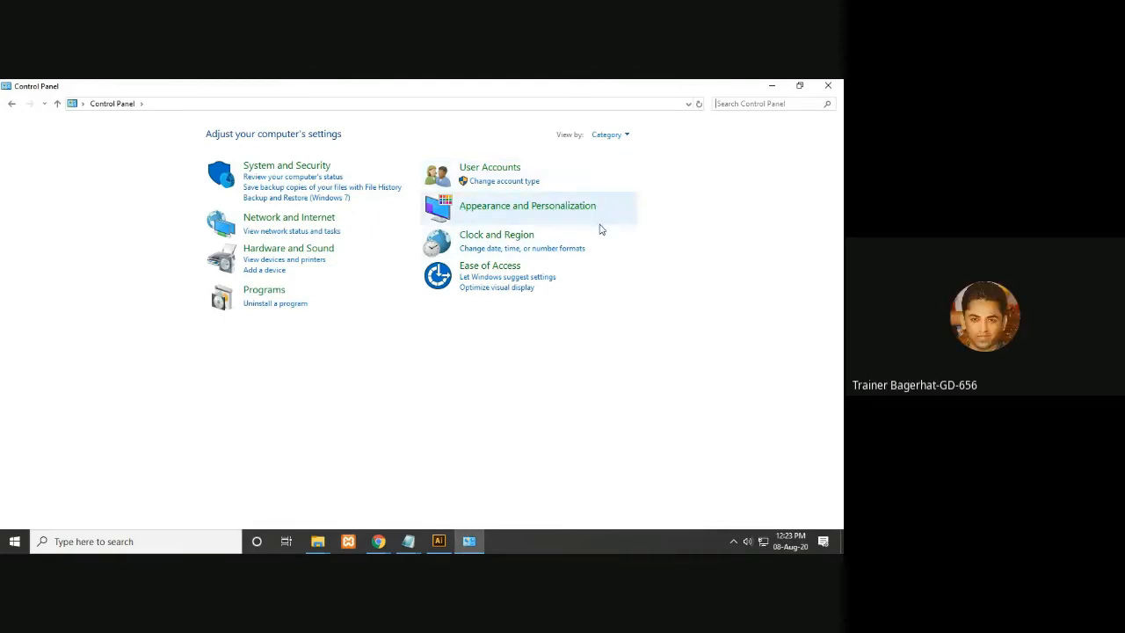
click(615, 135)
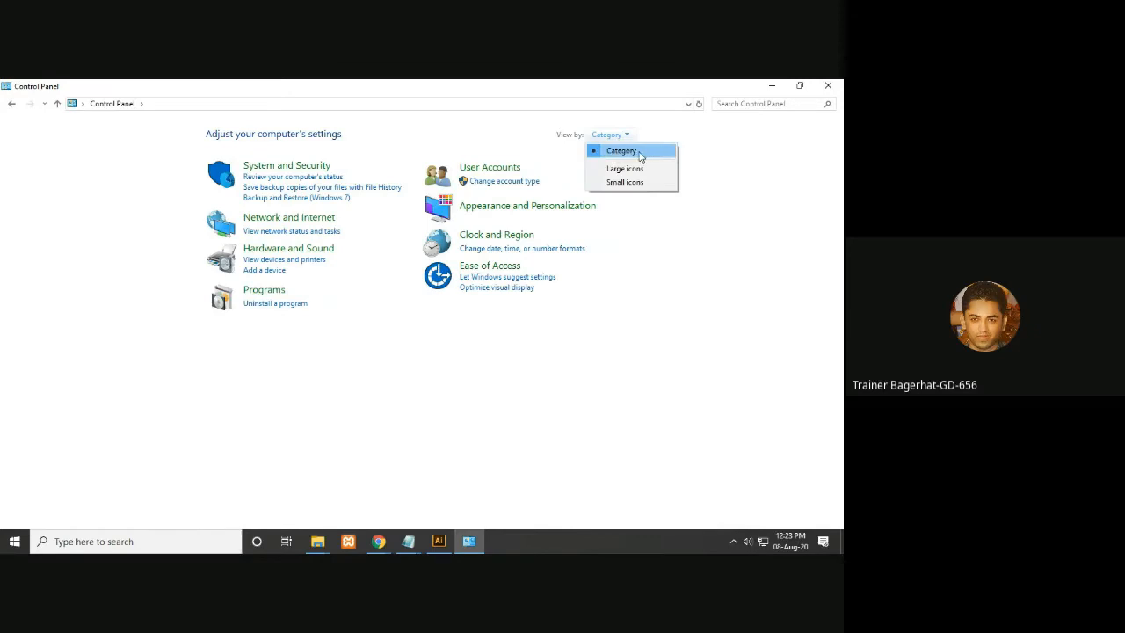
click(640, 154)
click(618, 137)
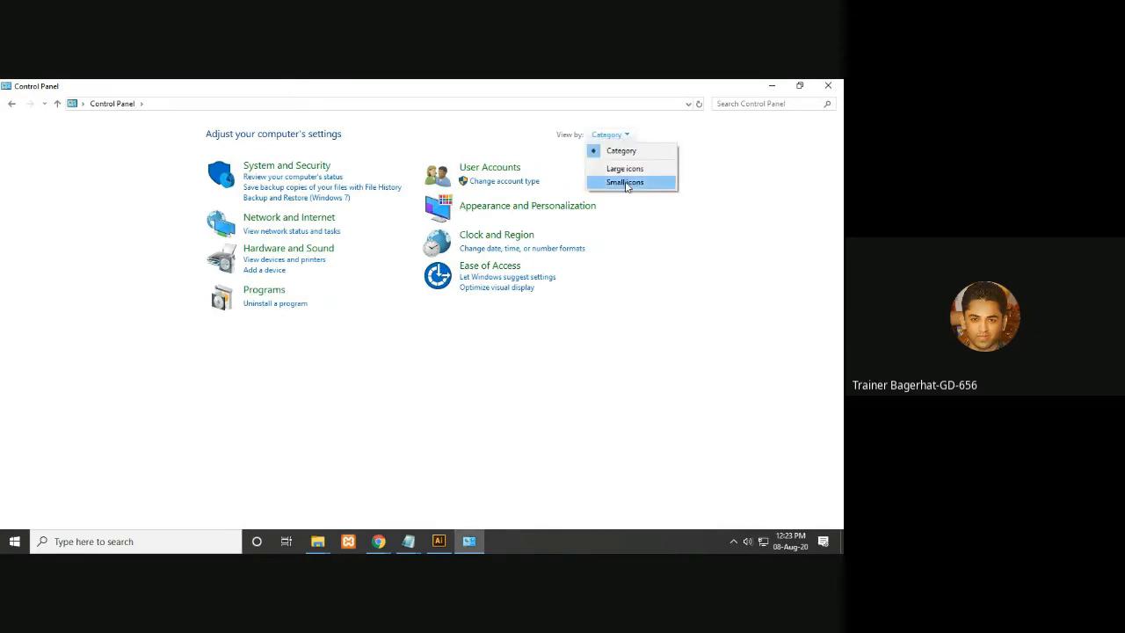
click(624, 183)
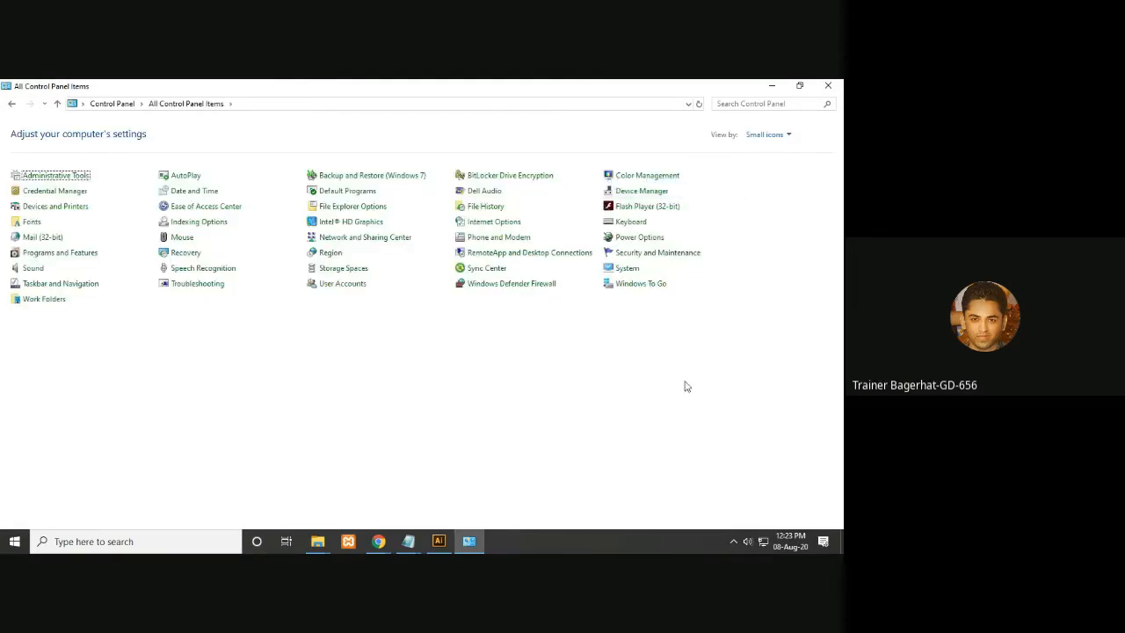
click(31, 226)
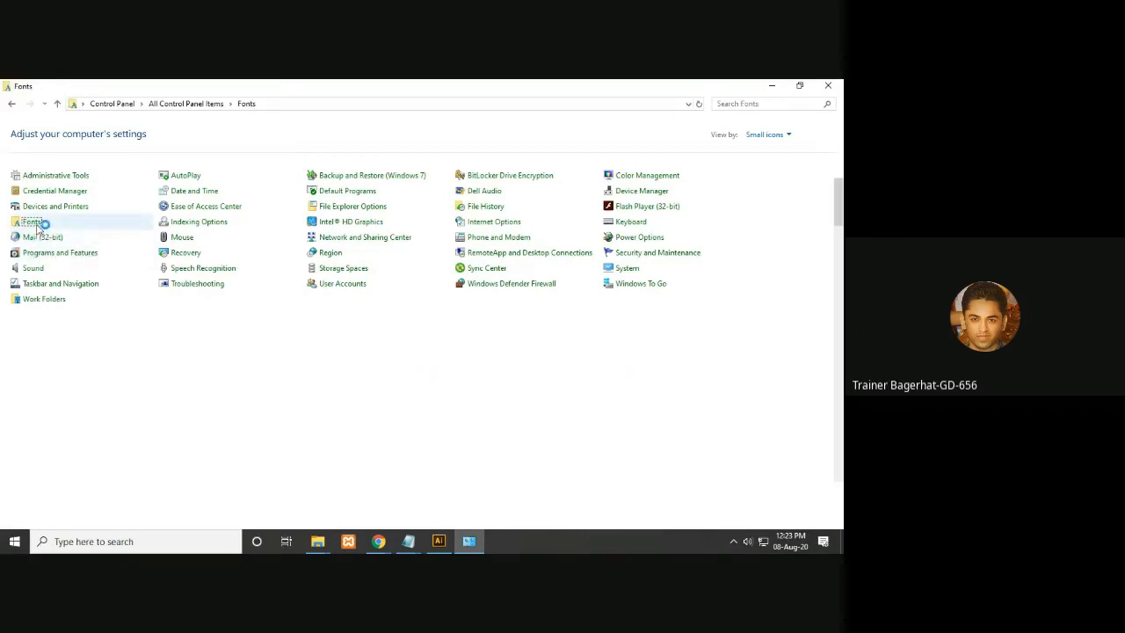
- Close the travel-sticker-collection window and install Cindy Julia Italic by dropping the font file into Fonts
mouse_move(319, 547)
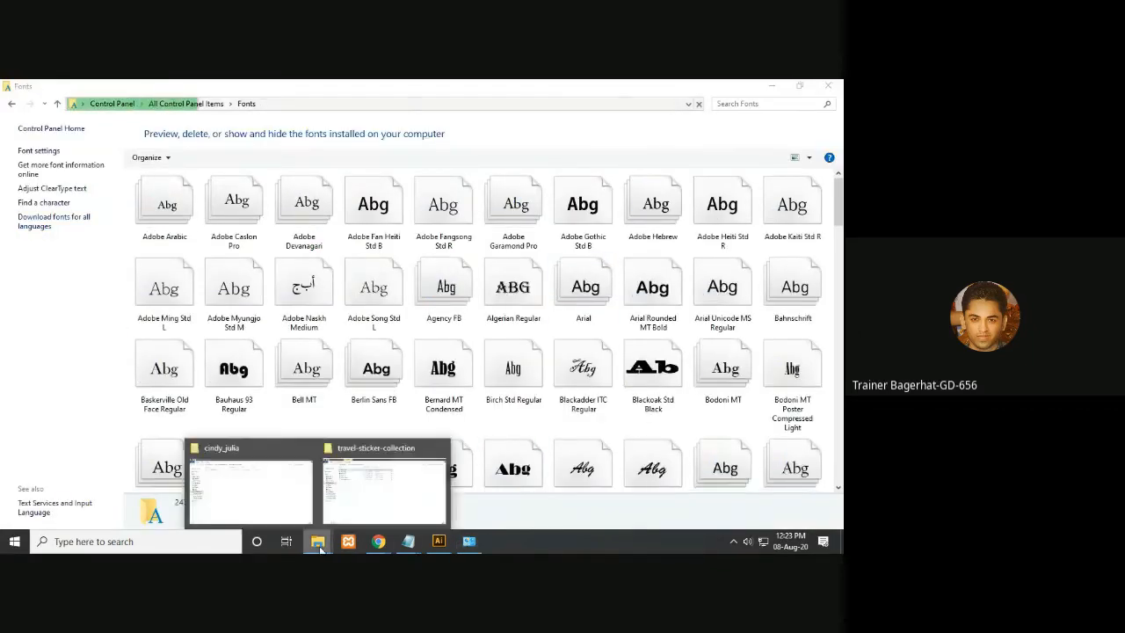
click(361, 497)
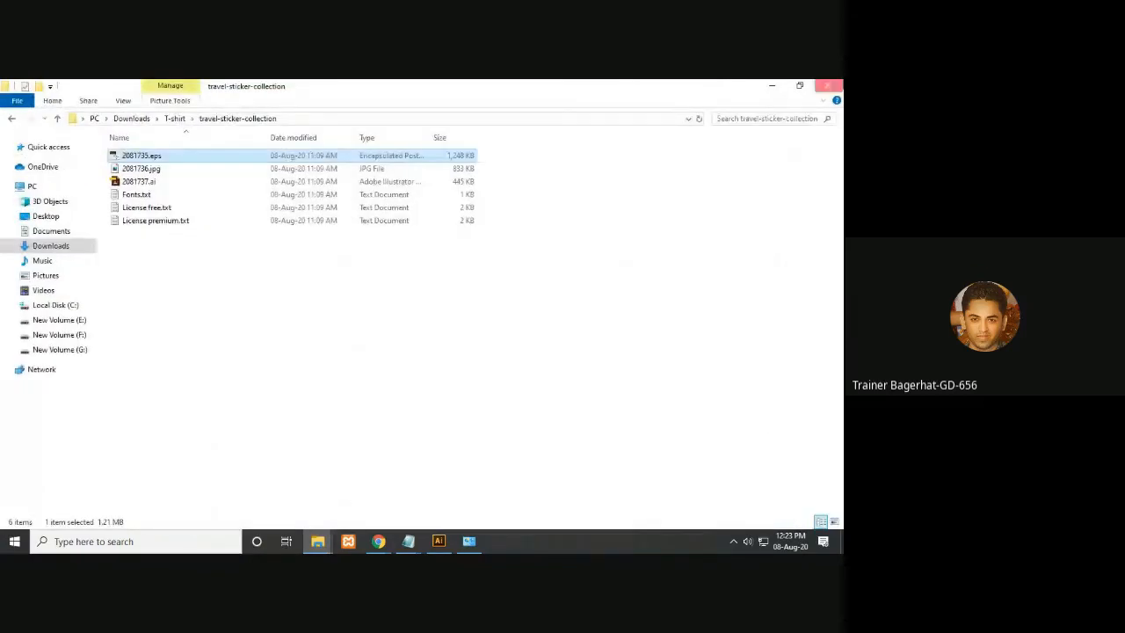
click(828, 85)
click(317, 545)
click(167, 159)
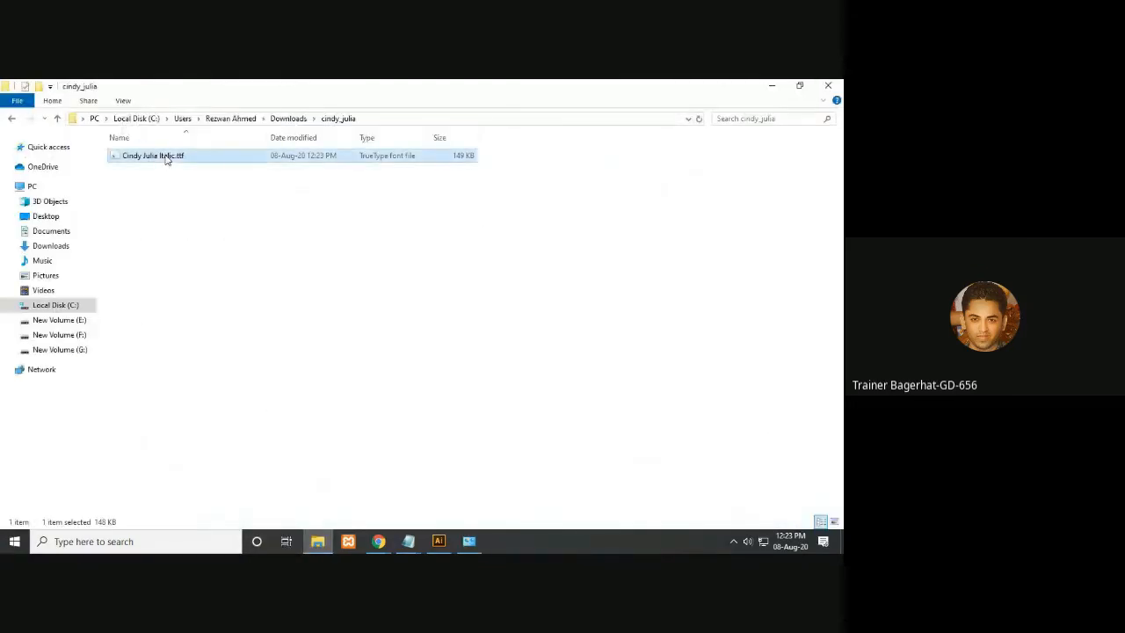
drag(170, 161, 545, 384)
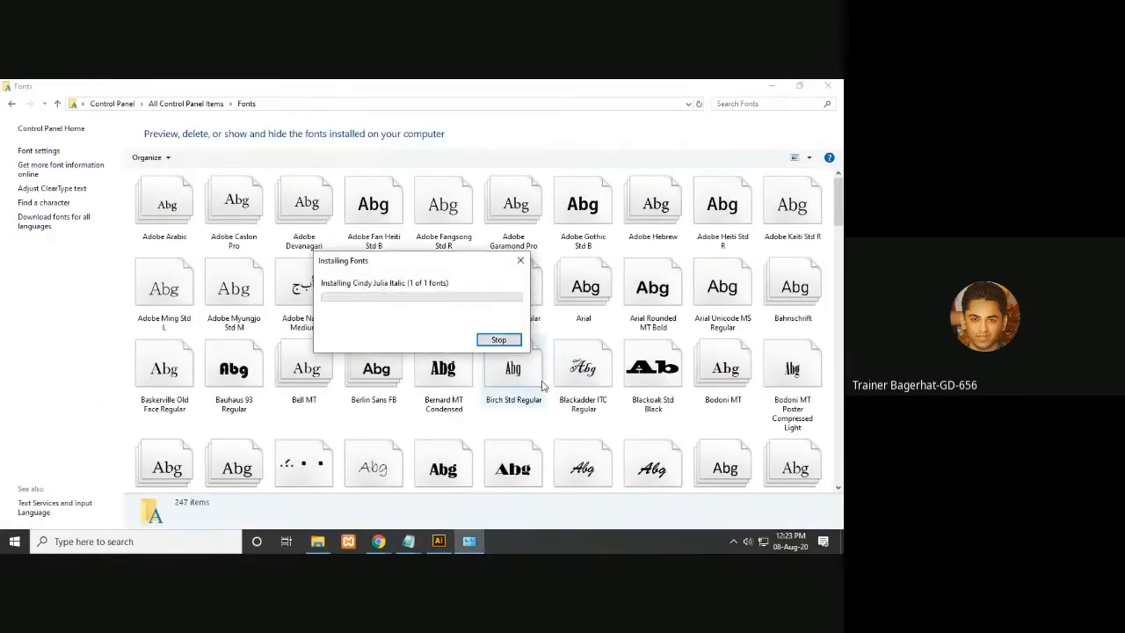
- Open the Higher Jump font file from the higher-jump-font folder in the font previewer
click(318, 541)
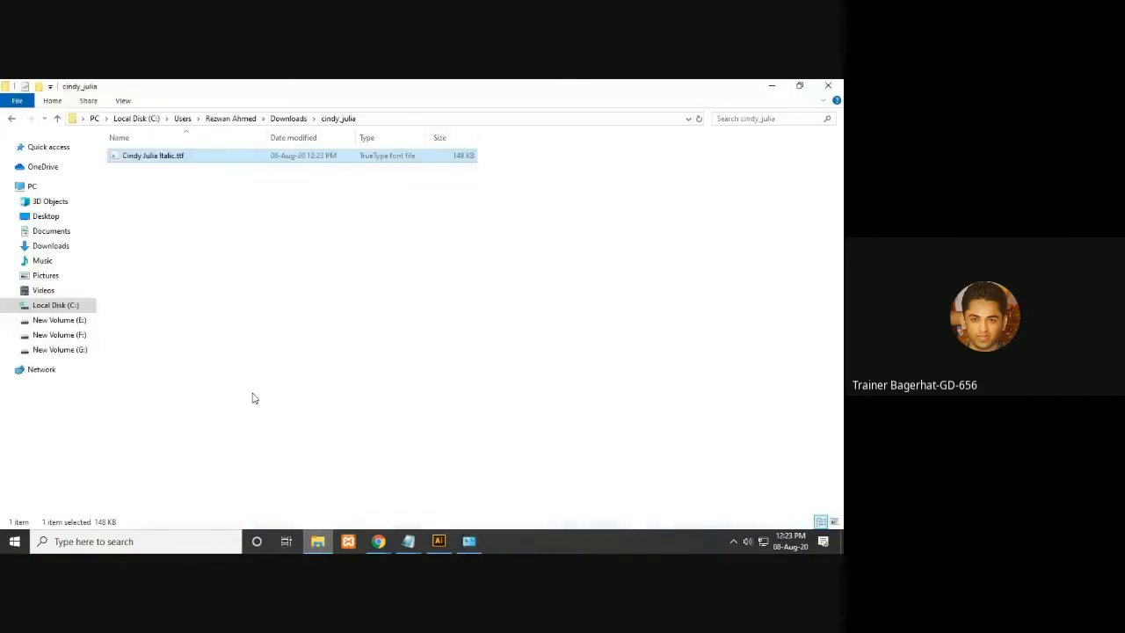
click(57, 122)
double_click(531, 186)
double_click(154, 169)
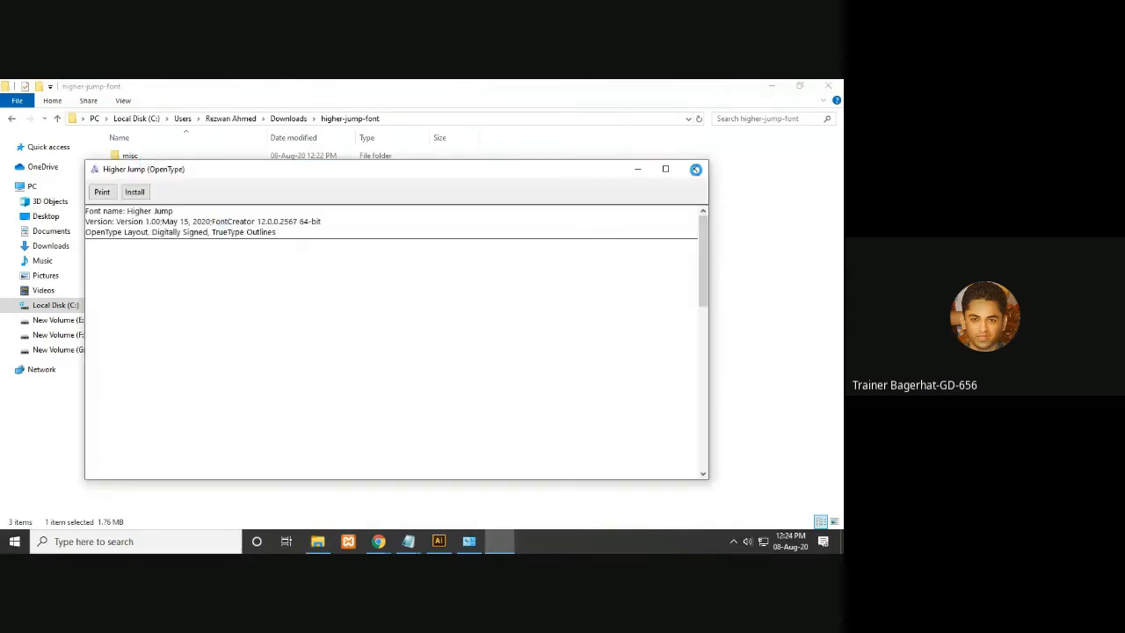
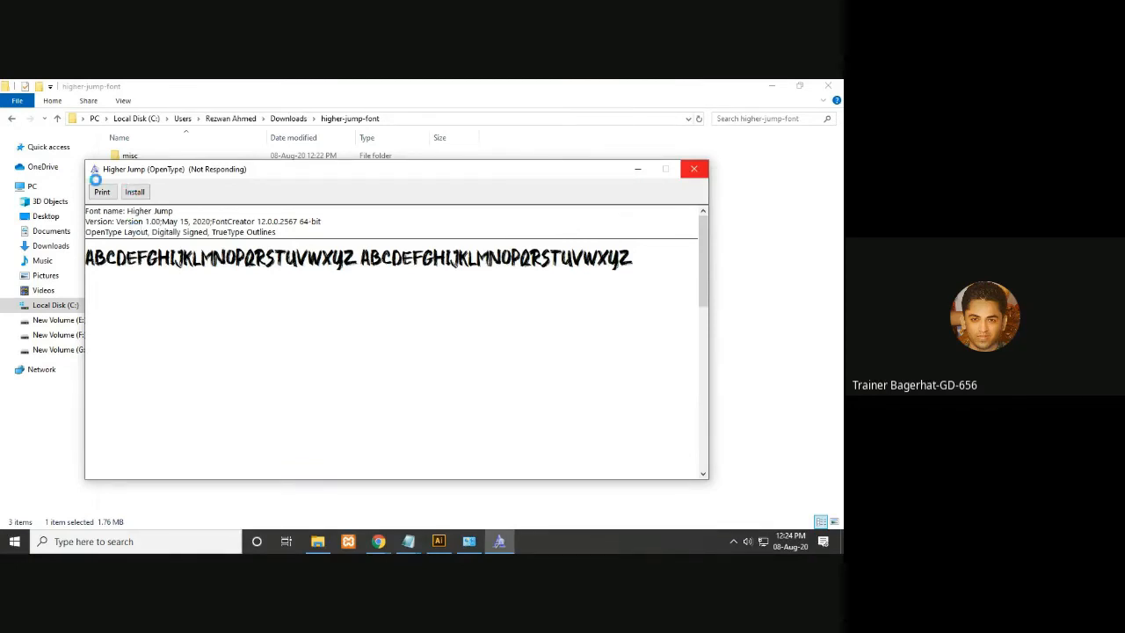
- Try to install Higher Jump from the font previewer
click(147, 191)
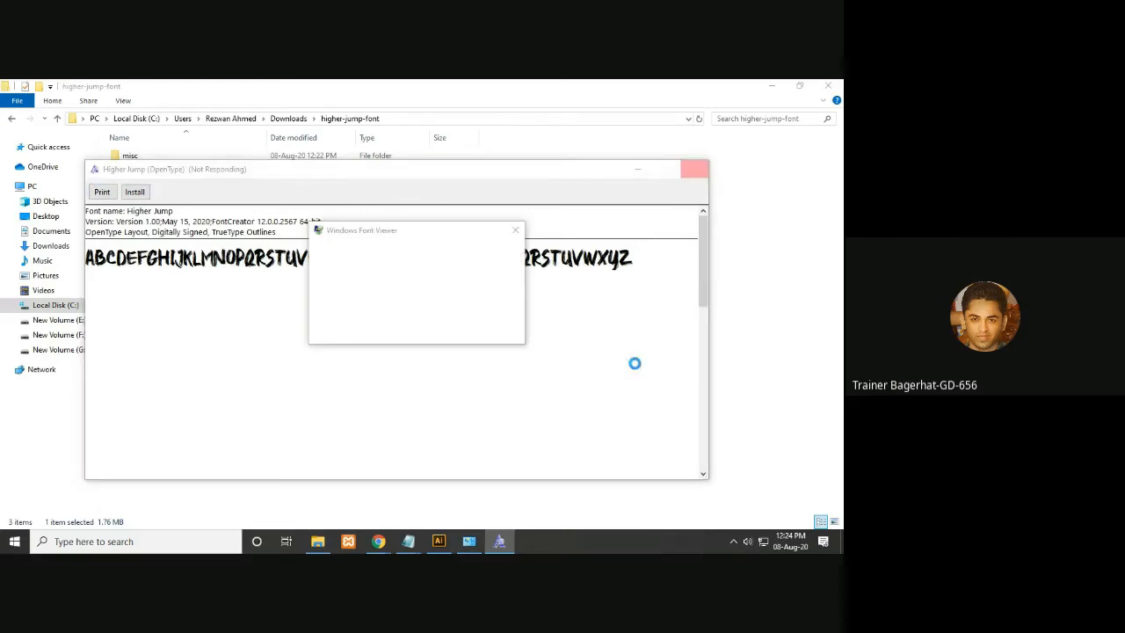
click(389, 340)
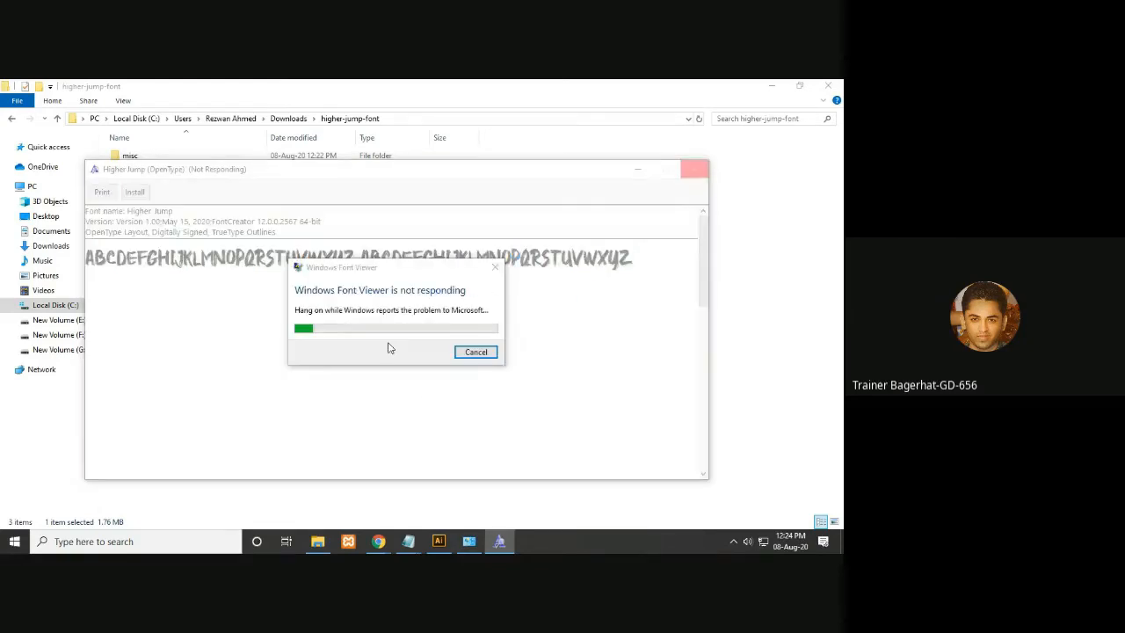
click(475, 353)
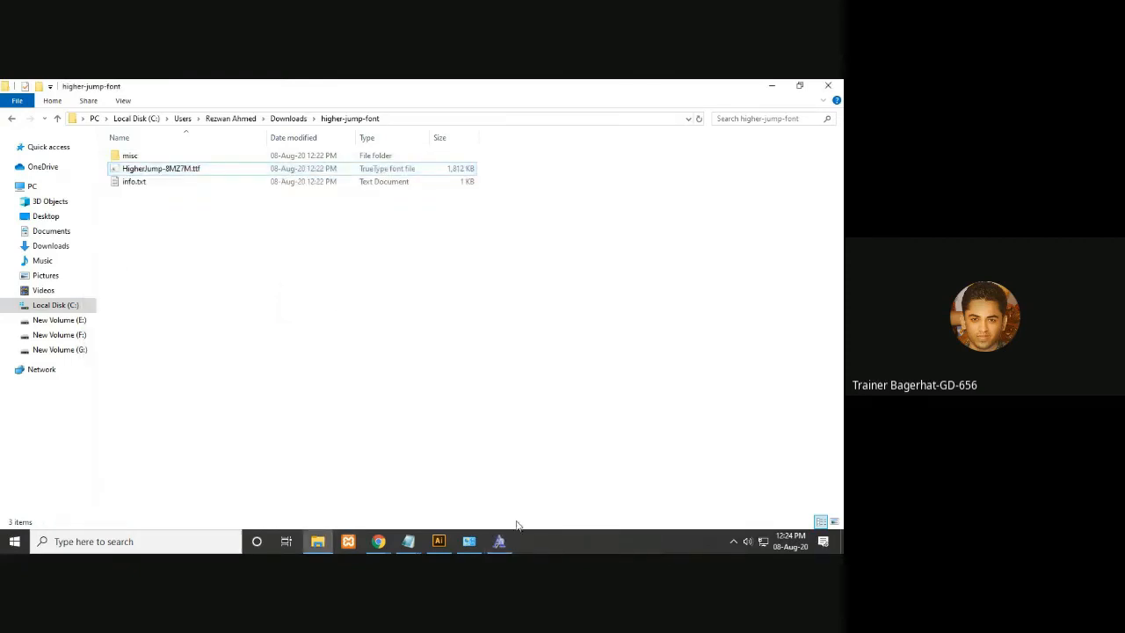
click(501, 542)
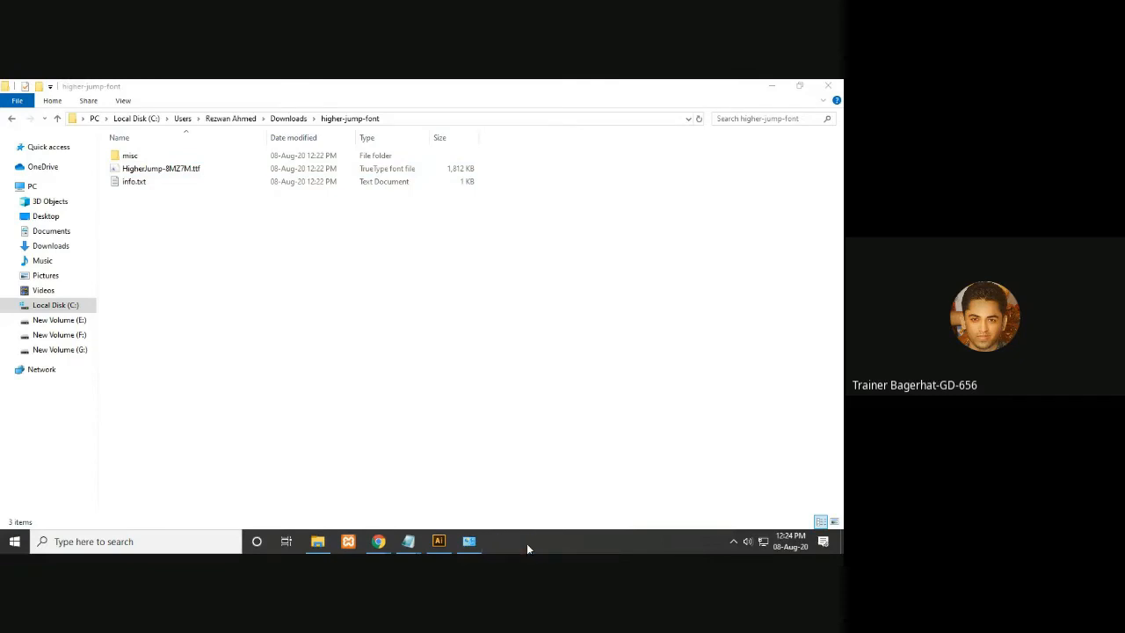
- Install the HigherJump-8MZ7M.ttf font by dropping the file into the Fonts window
double_click(142, 159)
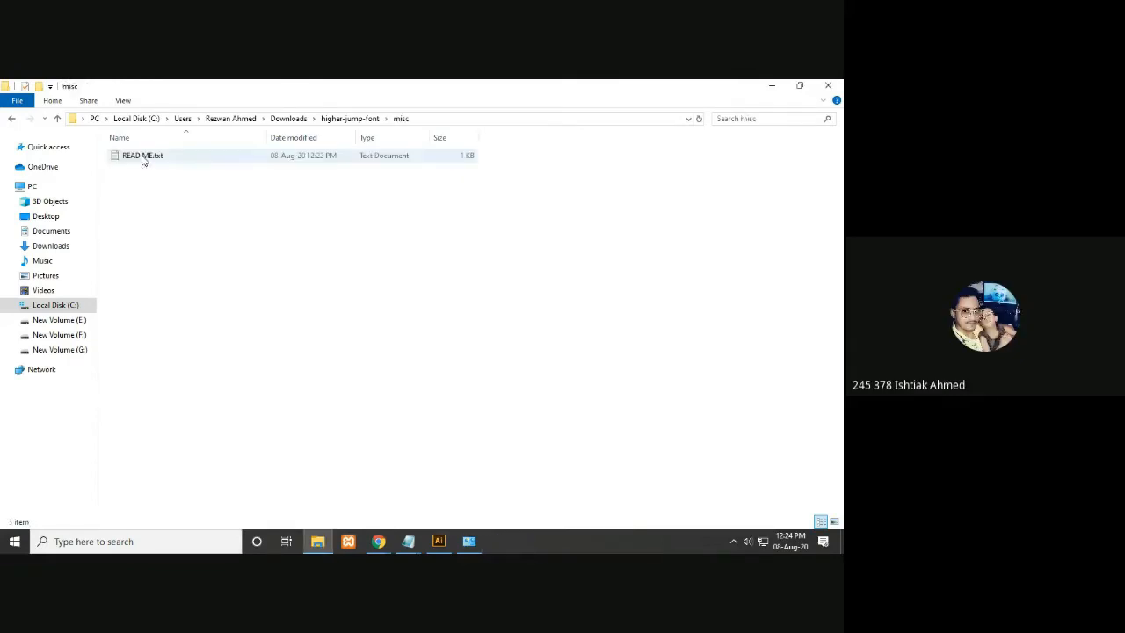
click(57, 118)
click(180, 169)
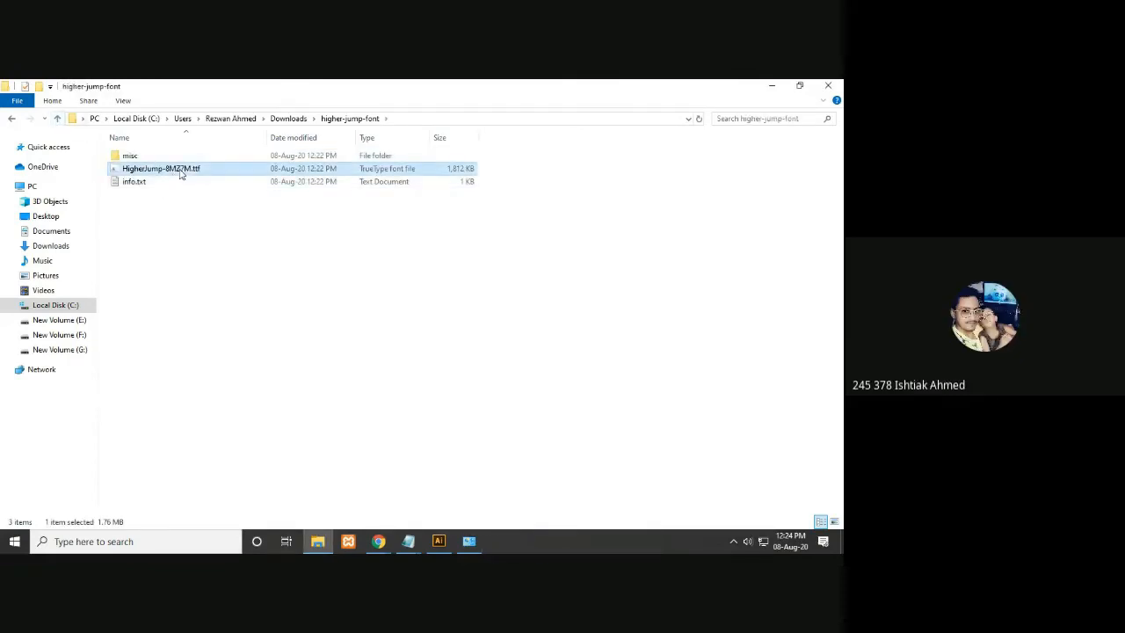
drag(194, 174, 582, 386)
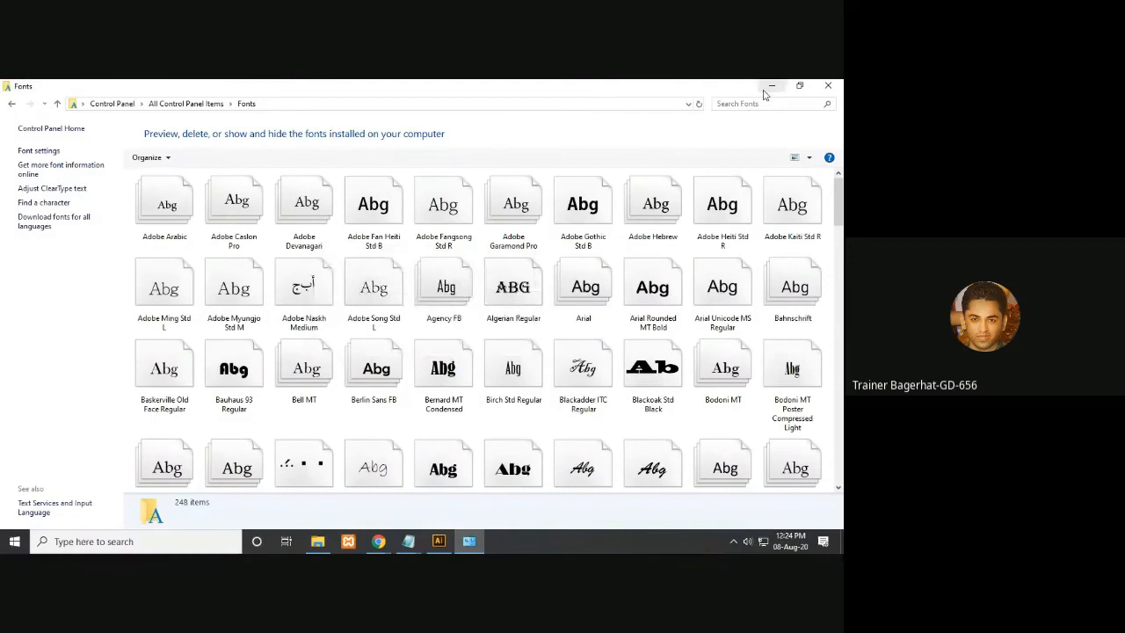
- Install both Calledliner font files from the calledliner folder by dropping them into Fonts, confirming the replacement
click(770, 90)
key(alt+Left)
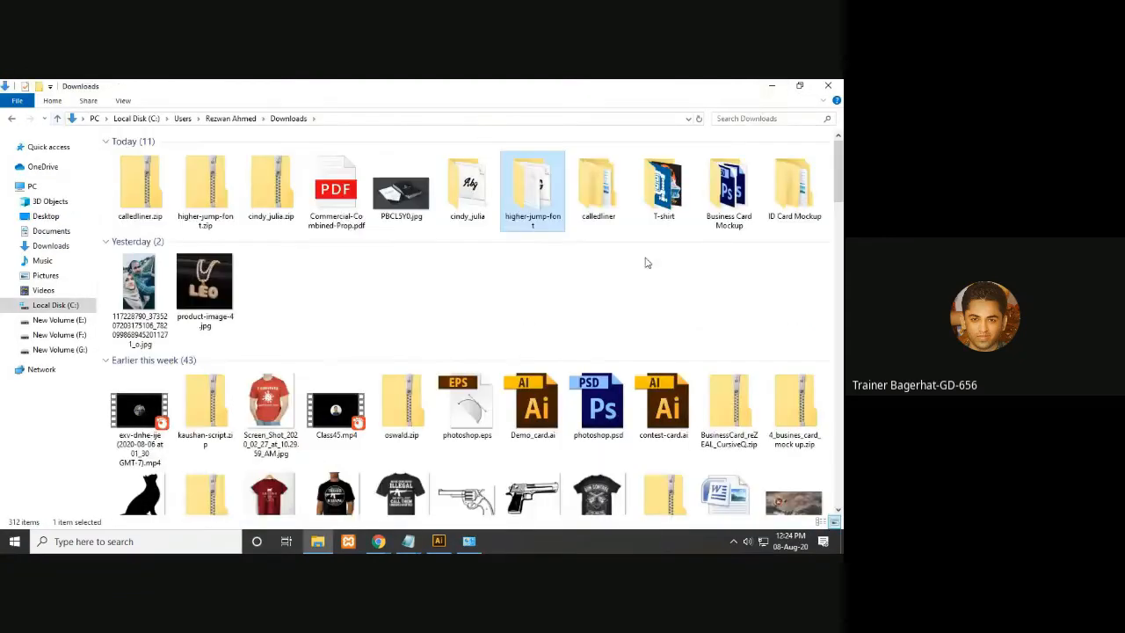
double_click(610, 209)
double_click(151, 156)
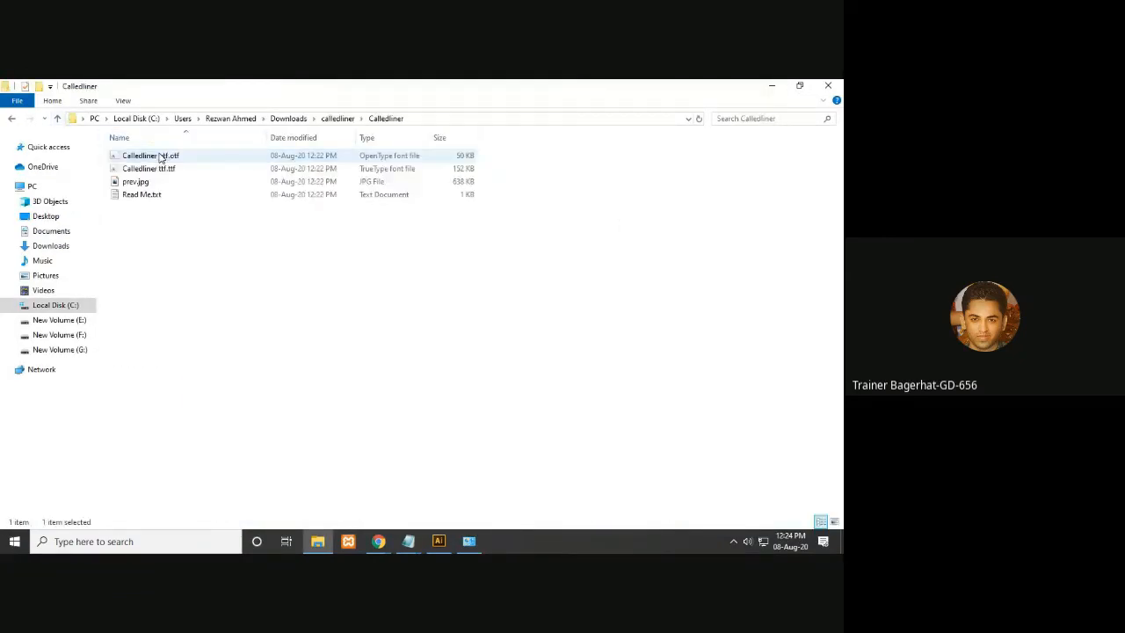
click(160, 170)
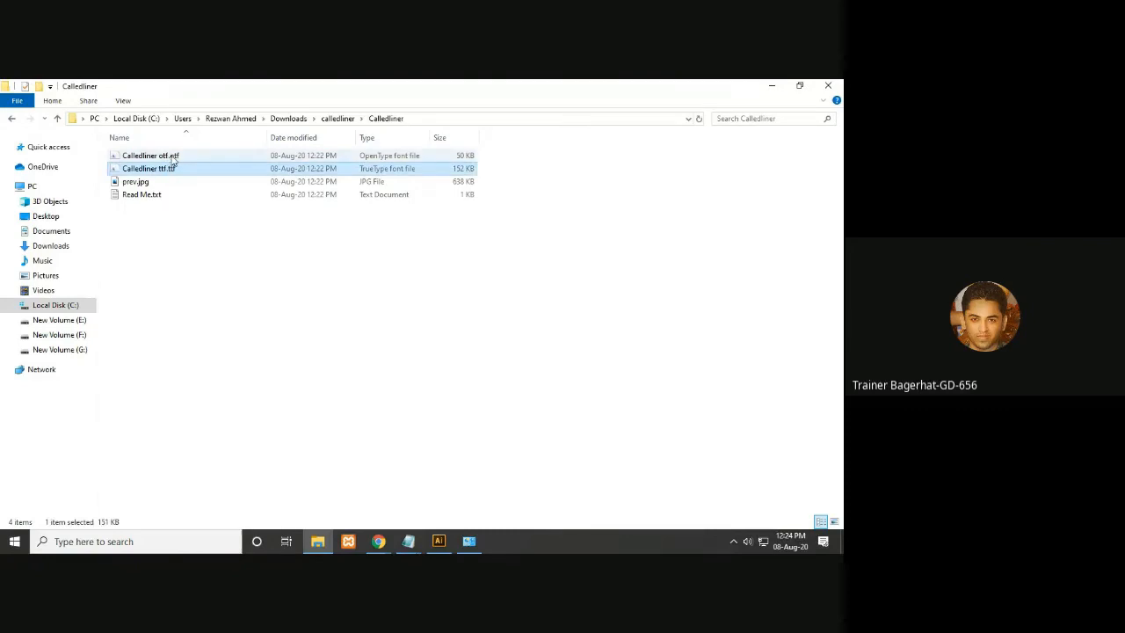
key(shift+Up)
drag(195, 170, 538, 400)
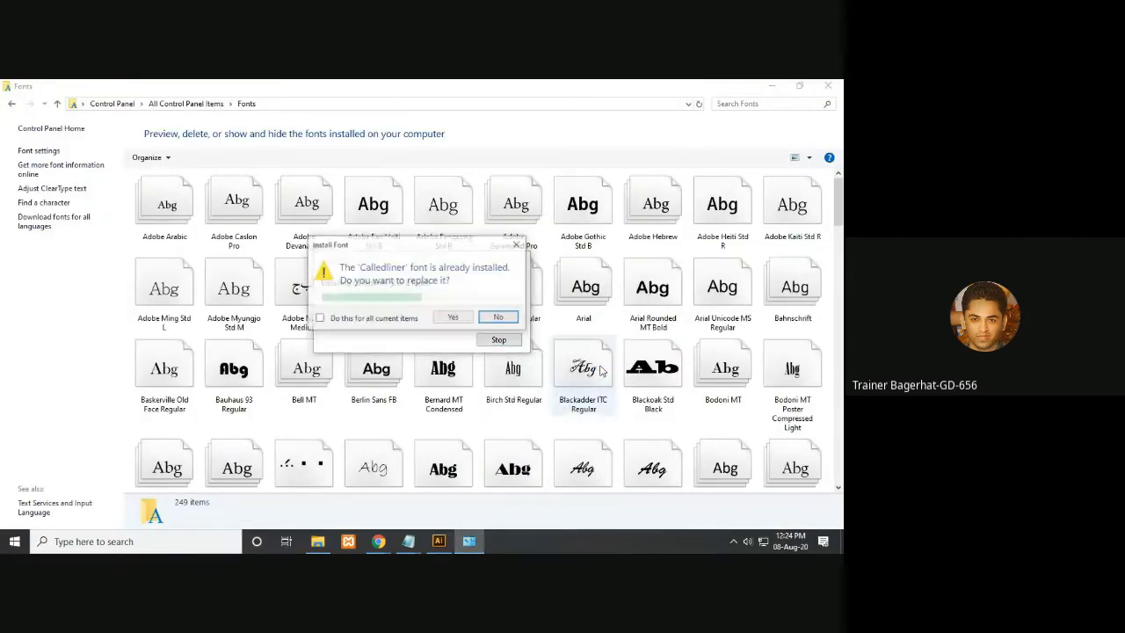
click(467, 321)
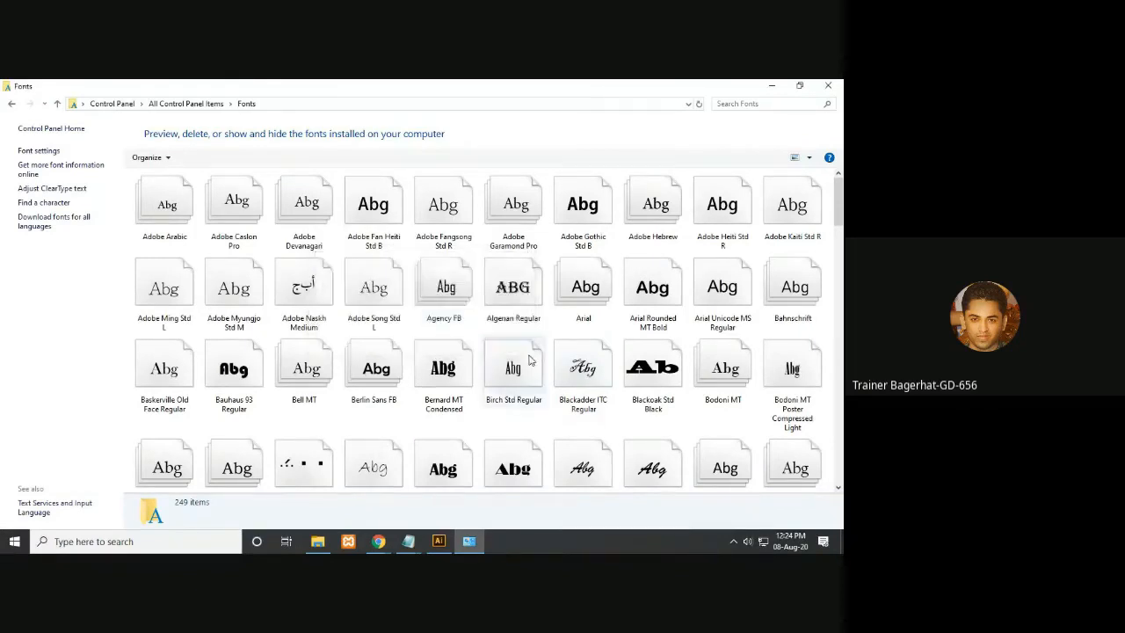
click(834, 85)
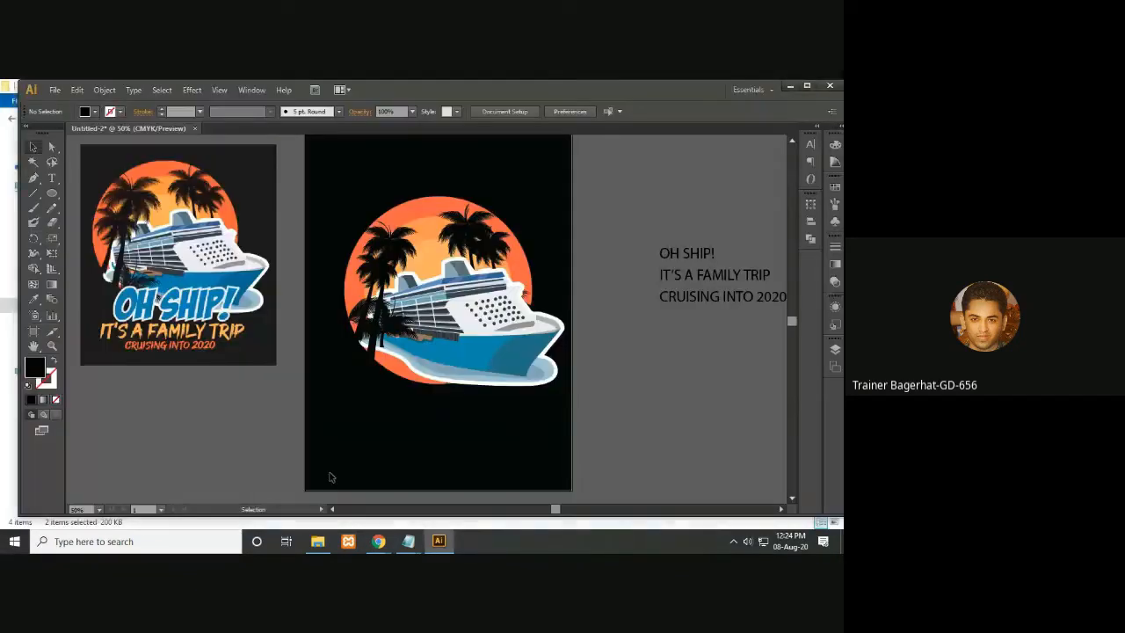
click(317, 543)
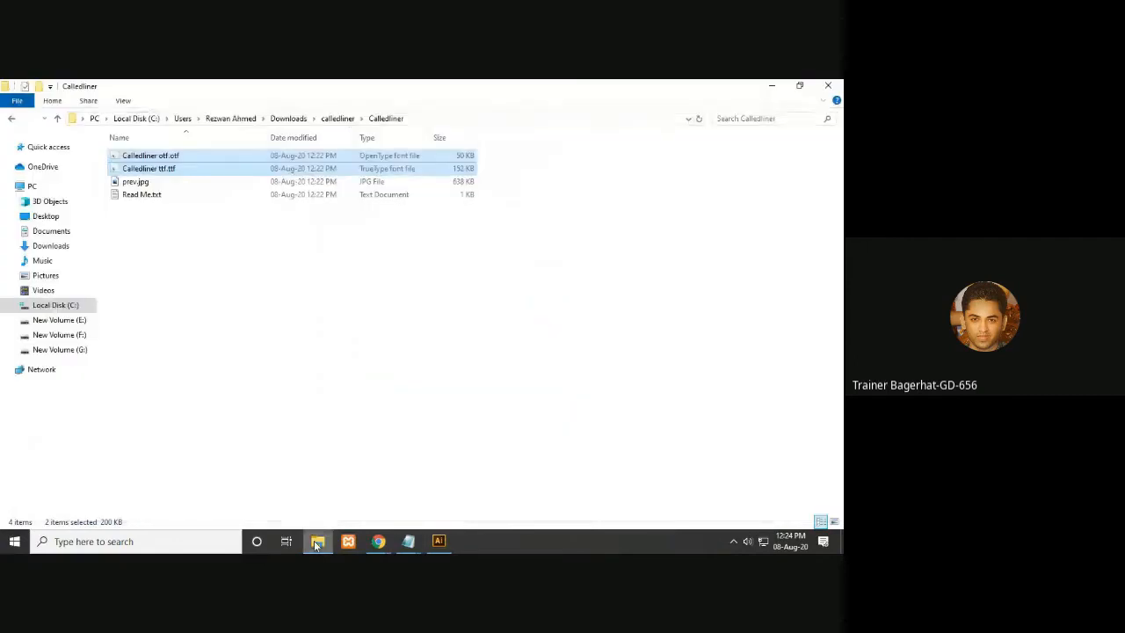
click(56, 120)
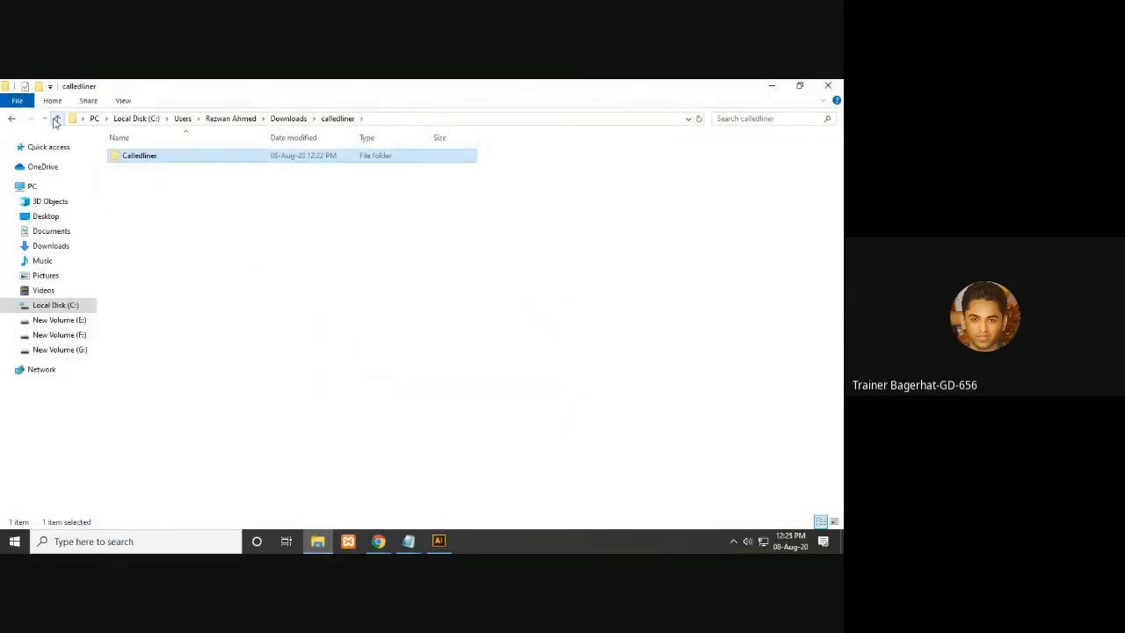
click(56, 120)
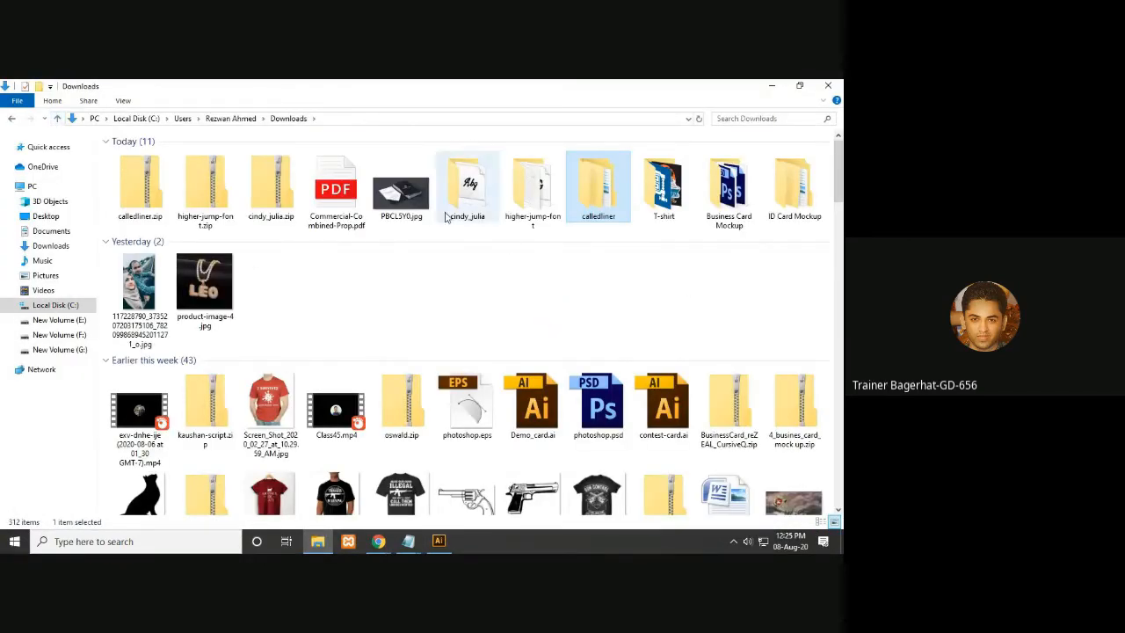
click(482, 217)
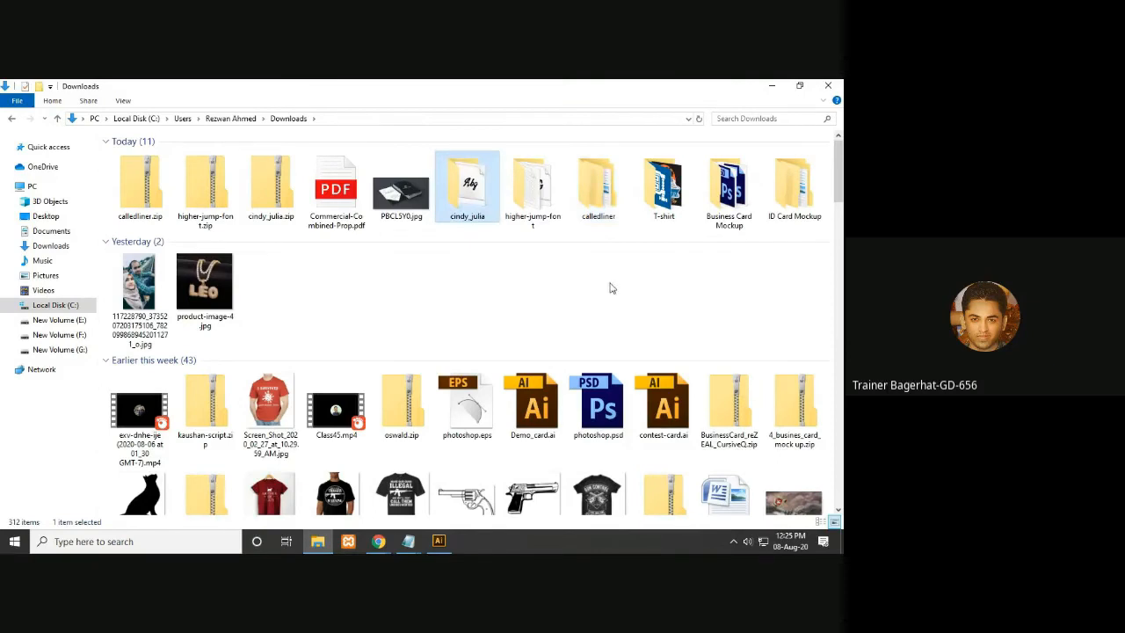
double_click(489, 211)
click(57, 119)
right_click(445, 204)
click(497, 433)
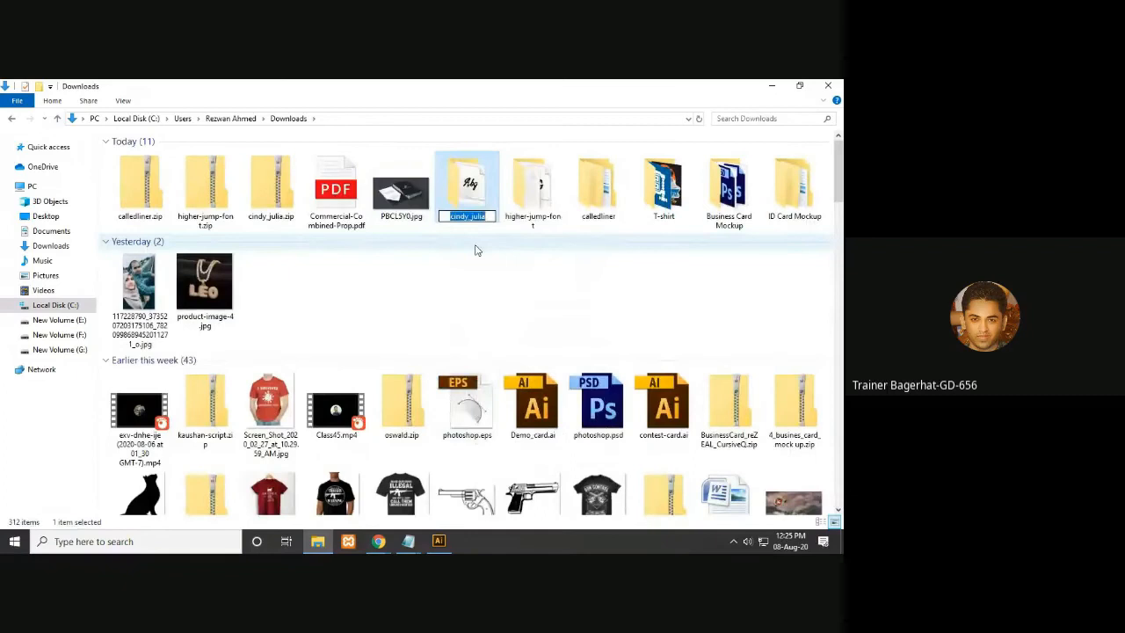
click(474, 254)
click(439, 541)
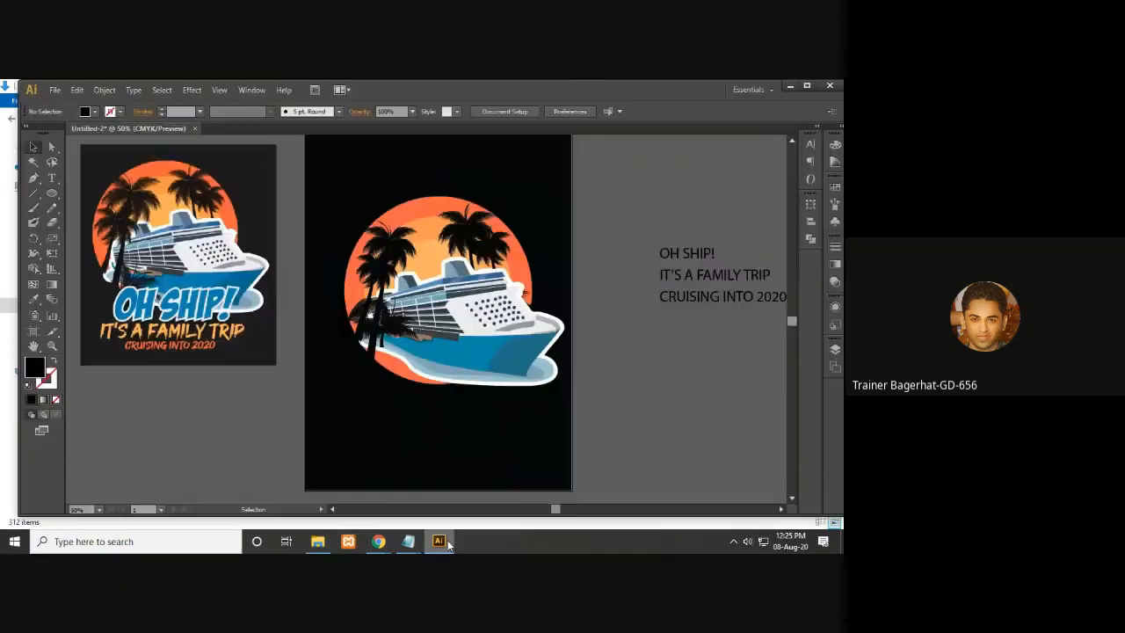
- Set the OH SHIP! text's font to Cindy Julia Italic and scale it up to about 119 pt
scroll(493, 275, right, 2)
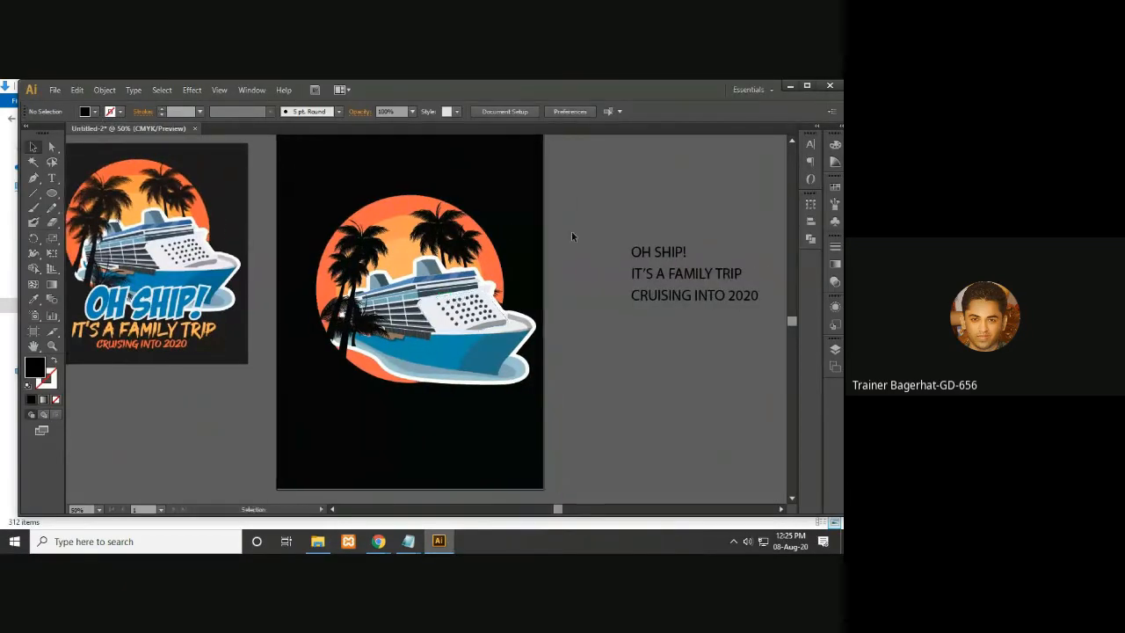
click(663, 257)
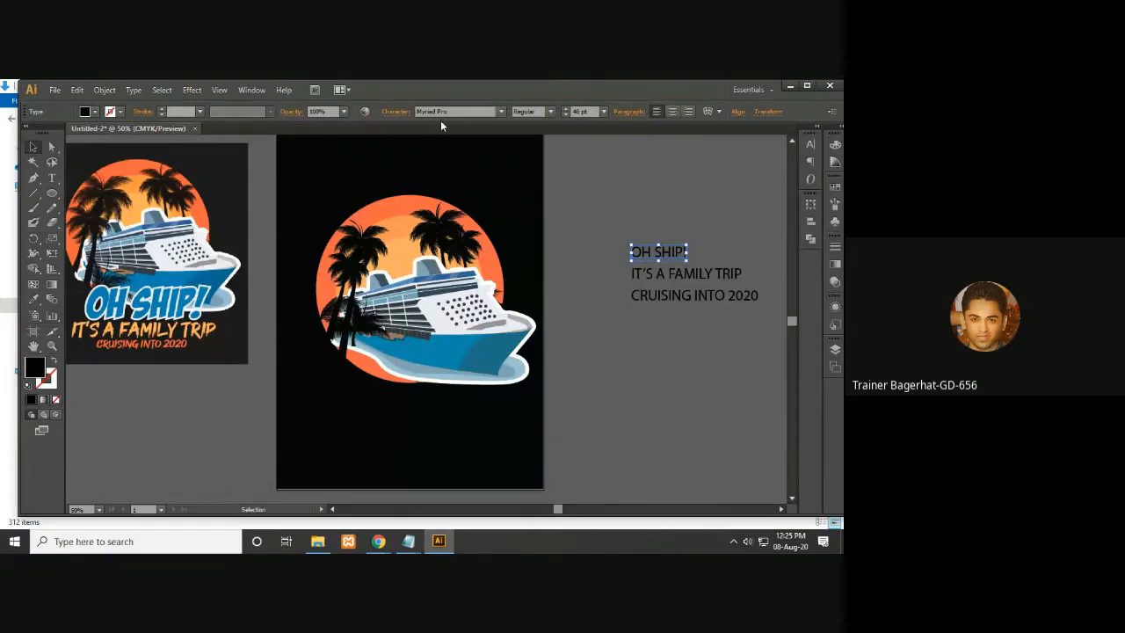
click(441, 112)
click(454, 112)
text(Cindy Julia Italic)
key(Return)
drag(676, 313, 669, 334)
drag(684, 259, 734, 226)
drag(708, 271, 715, 242)
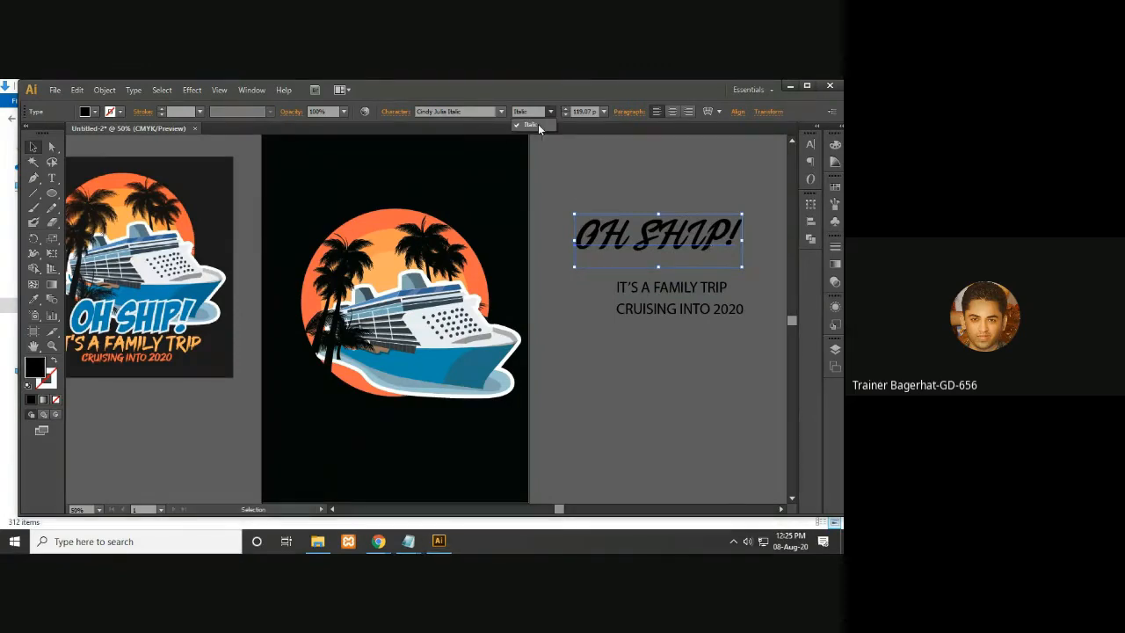
- Move the CRUISING INTO 2020 line further below IT'S A FAMILY TRIP
key(space)
drag(514, 281, 453, 284)
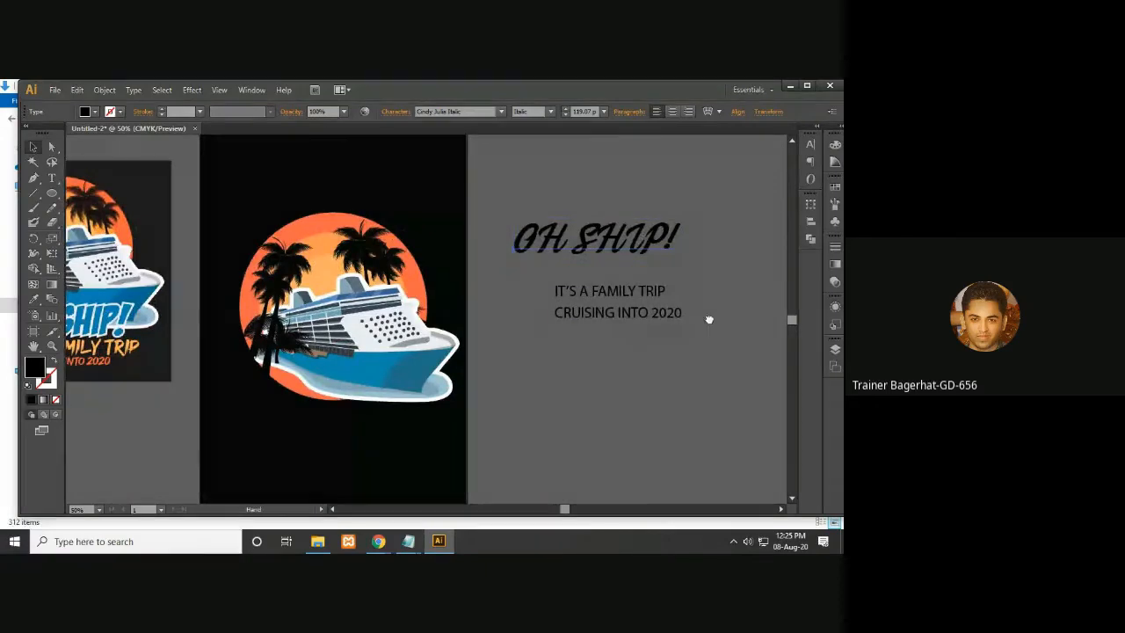
mouse_move(630, 306)
mouse_down()
mouse_move(633, 392)
mouse_move(633, 294)
mouse_move(633, 313)
mouse_up()
click(713, 346)
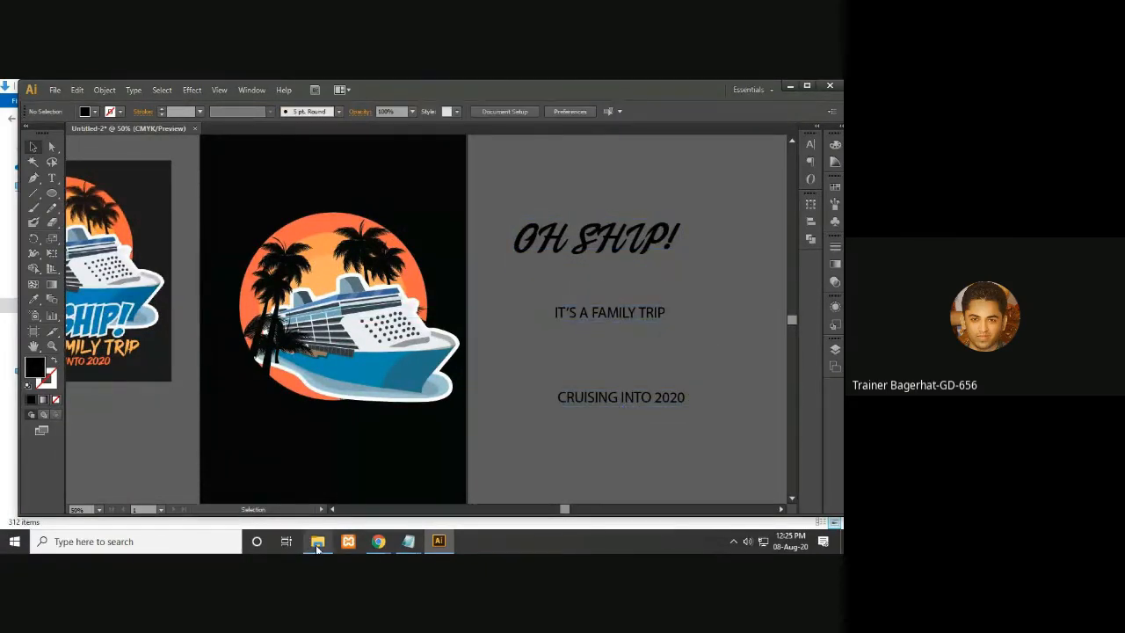
- Copy the higher-jump-font folder name from its rename field in Downloads
click(319, 541)
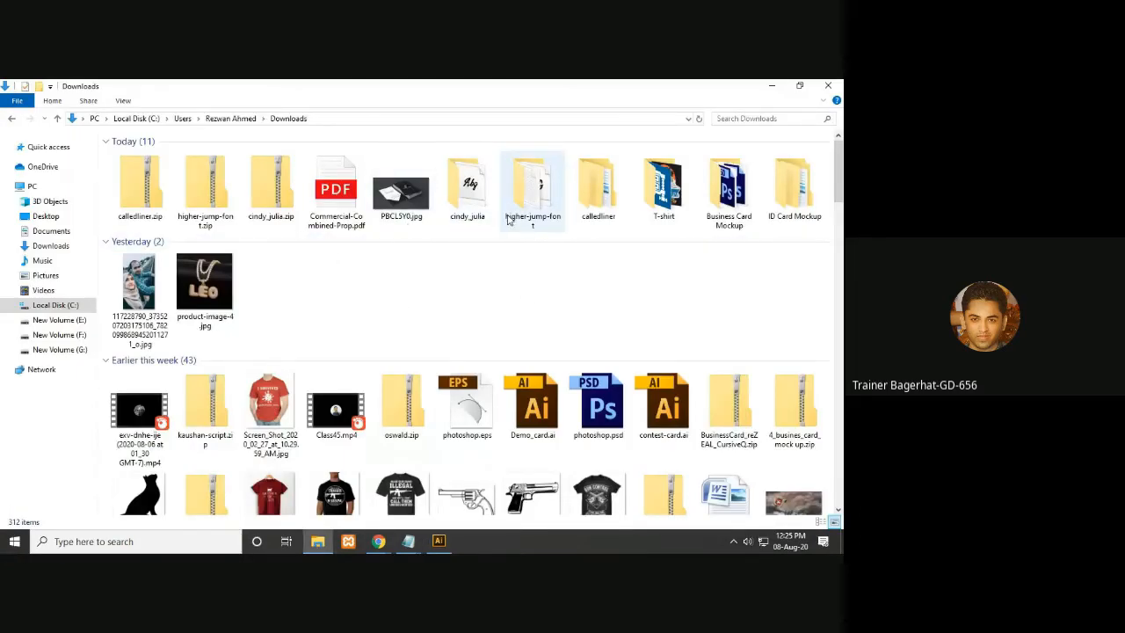
click(512, 208)
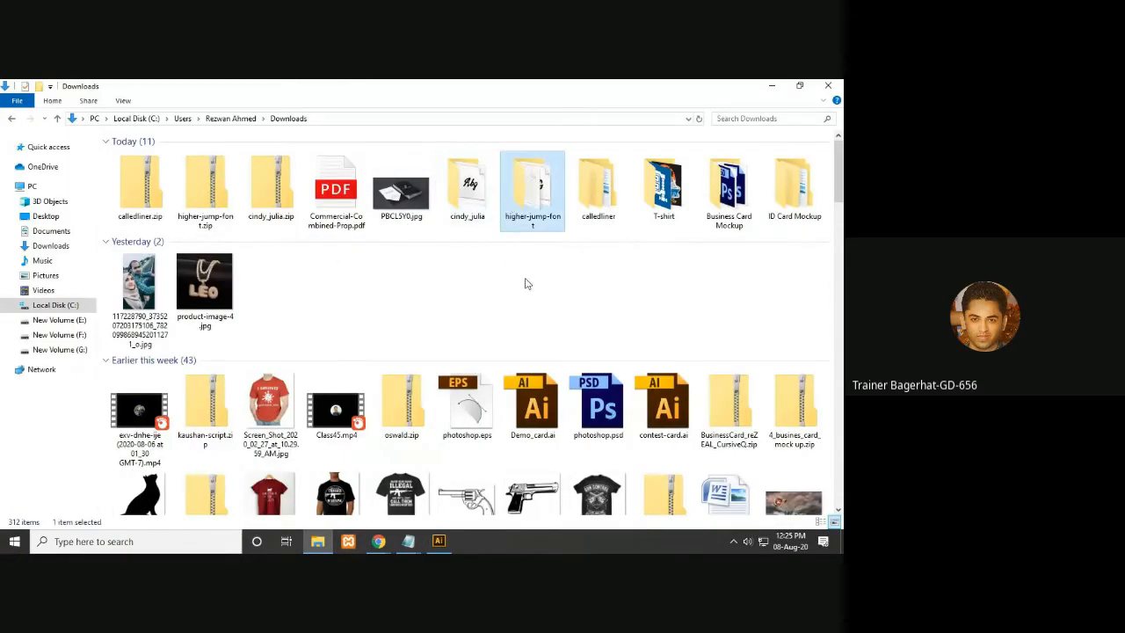
right_click(534, 222)
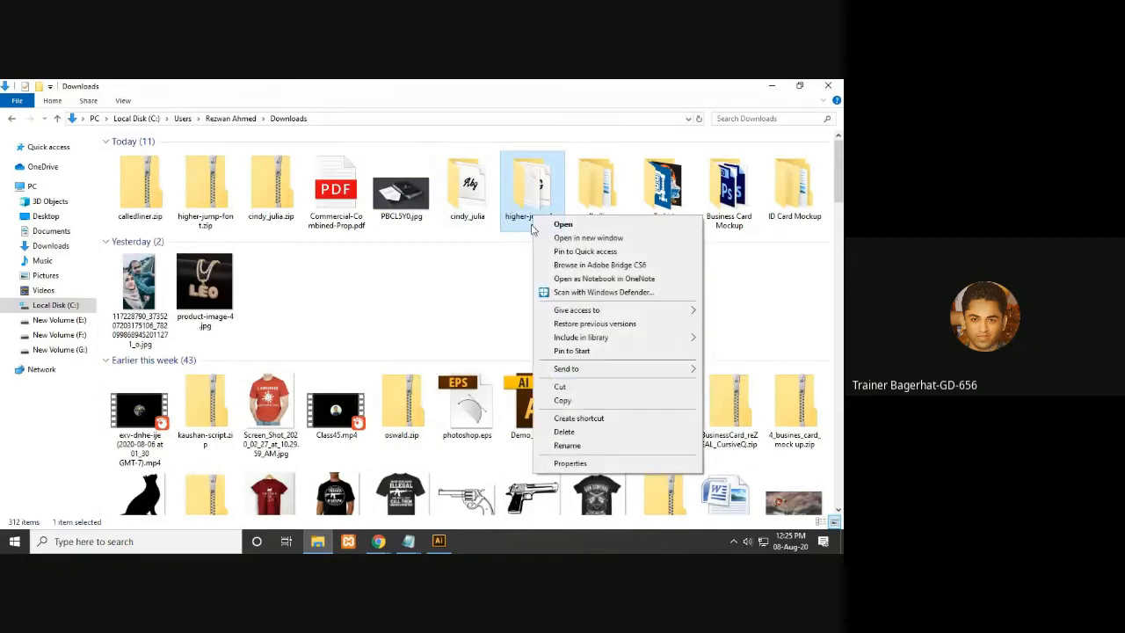
click(573, 446)
click(771, 85)
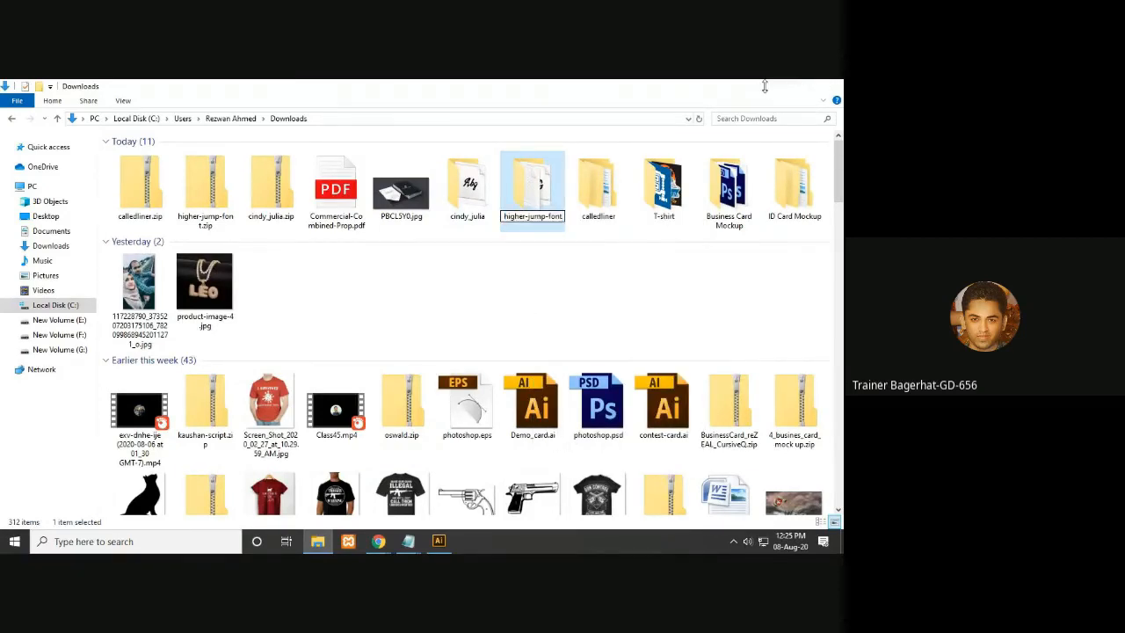
- Set the IT'S A FAMILY TRIP line's font to Higher Jump
click(626, 313)
click(448, 111)
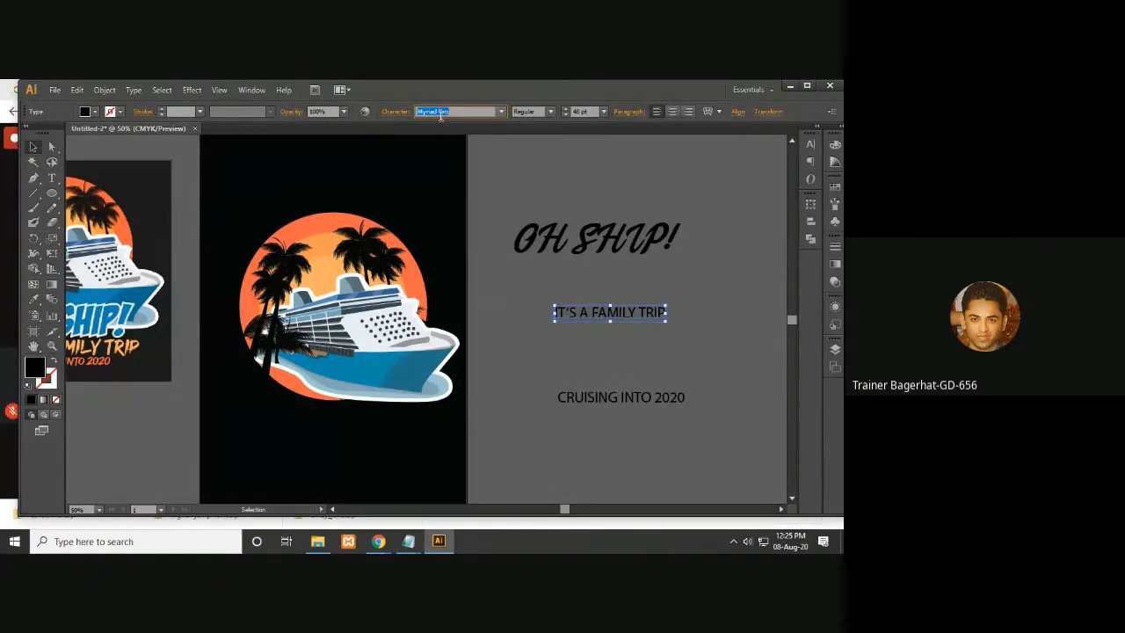
text(Higher Jump)
click(508, 206)
- Move the IT'S A FAMILY TRIP line up just beneath OH SHIP!
key(space)
drag(702, 309, 661, 310)
click(650, 317)
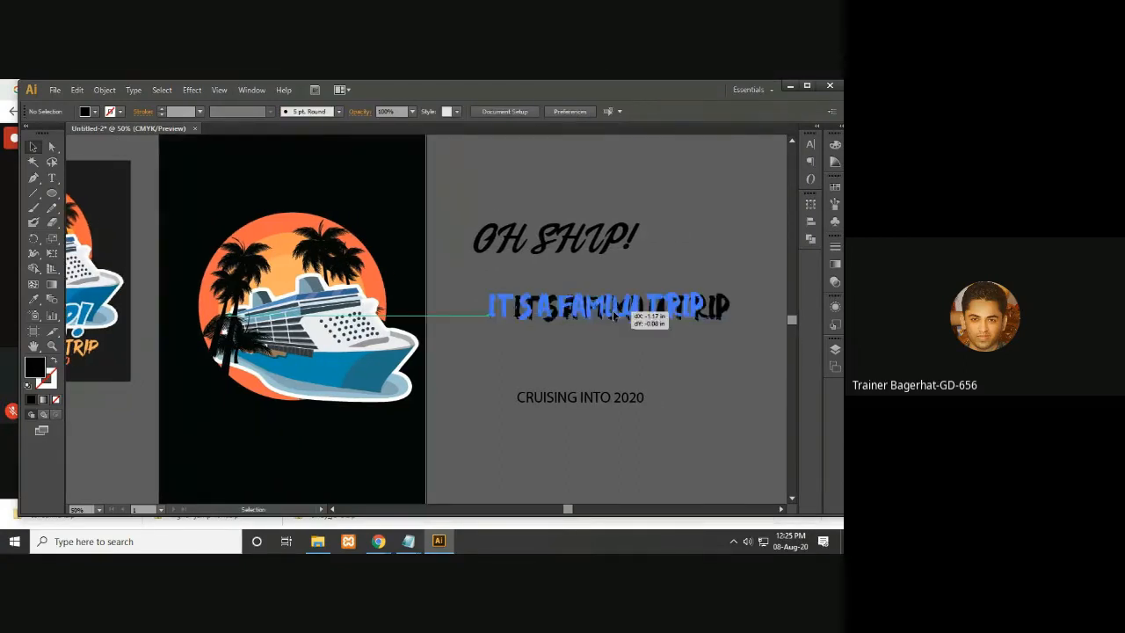
click(603, 329)
scroll(653, 365, left, 2)
- Copy the calledliner folder name from its rename field in Downloads
click(322, 544)
click(601, 202)
right_click(603, 208)
click(650, 437)
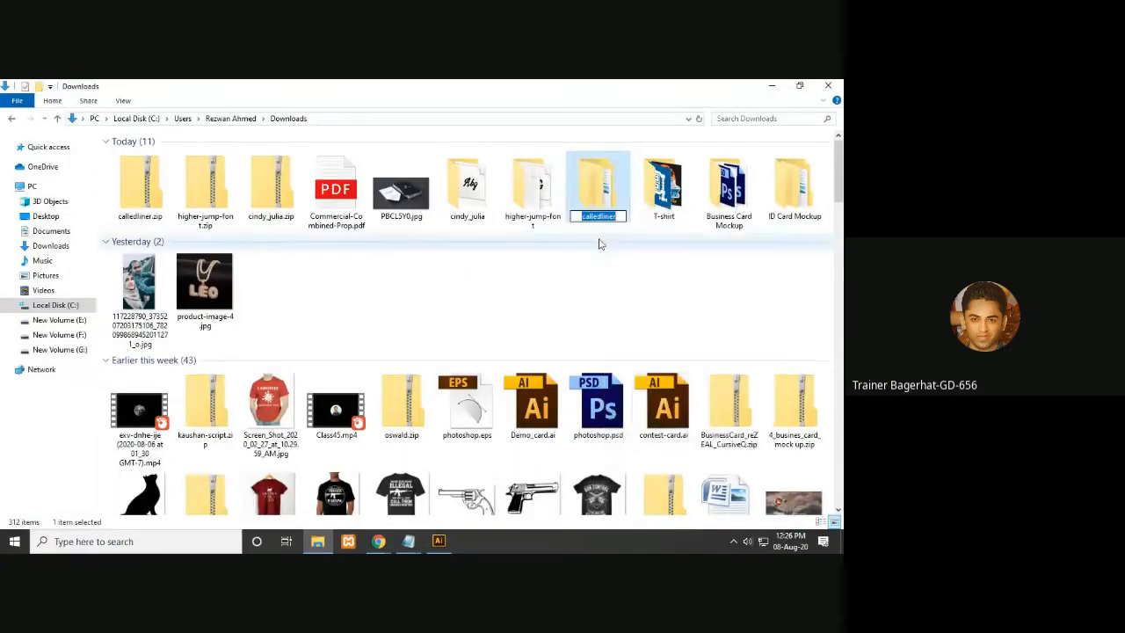
click(608, 288)
- Set the CRUISING INTO 2020 line's font to Calledliner
click(439, 542)
click(665, 389)
click(458, 112)
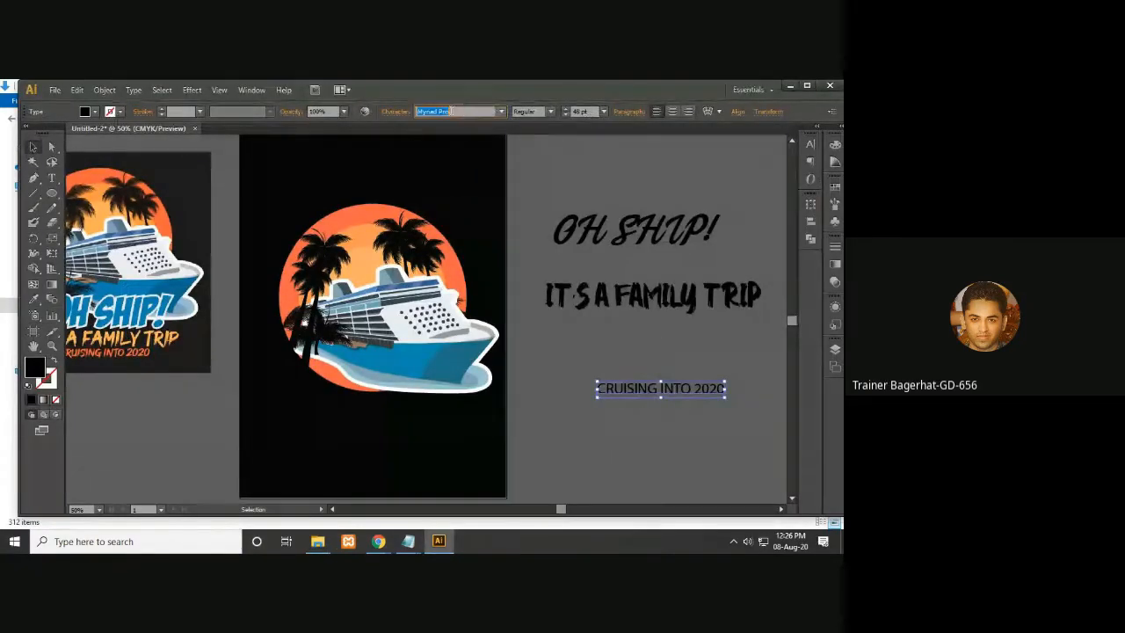
text(Calledliner)
- Delete the CRUISING INTO 2020 text line
click(556, 187)
drag(605, 400, 519, 394)
click(588, 384)
key(Delete)
click(581, 248)
drag(566, 342, 541, 377)
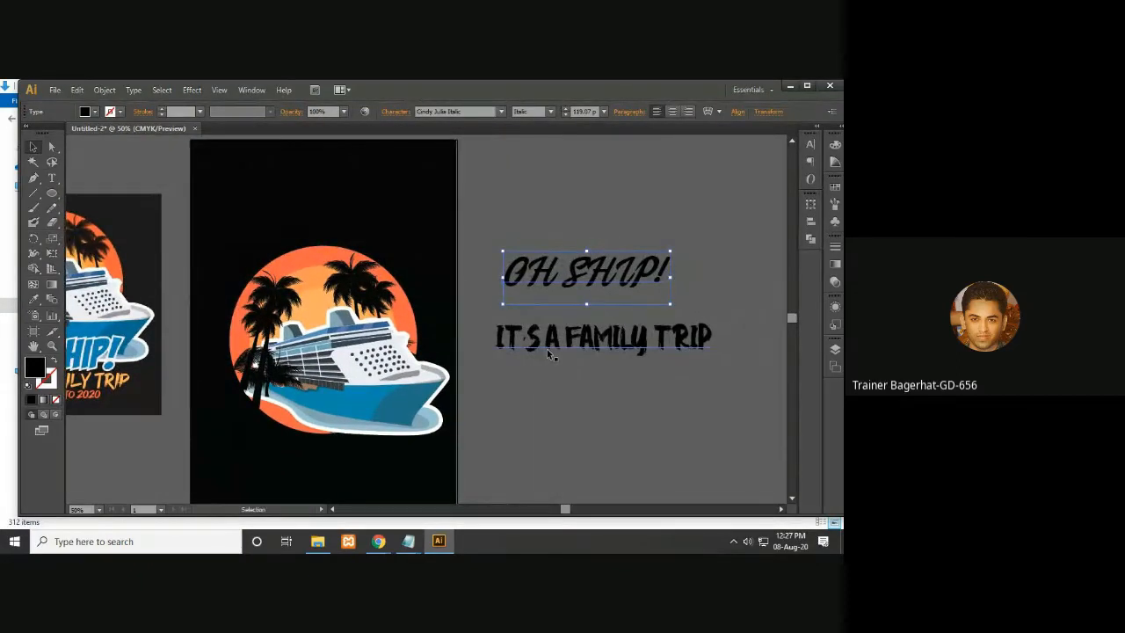
drag(551, 369, 612, 355)
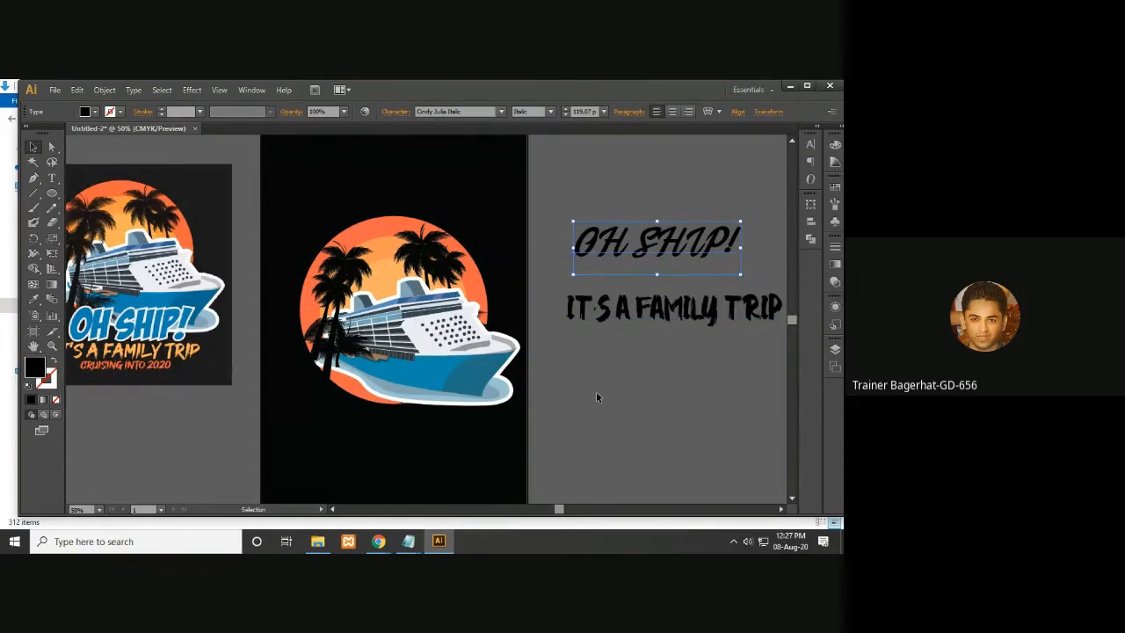
key(ctrl+minus)
key(ctrl)
key(ctrl)
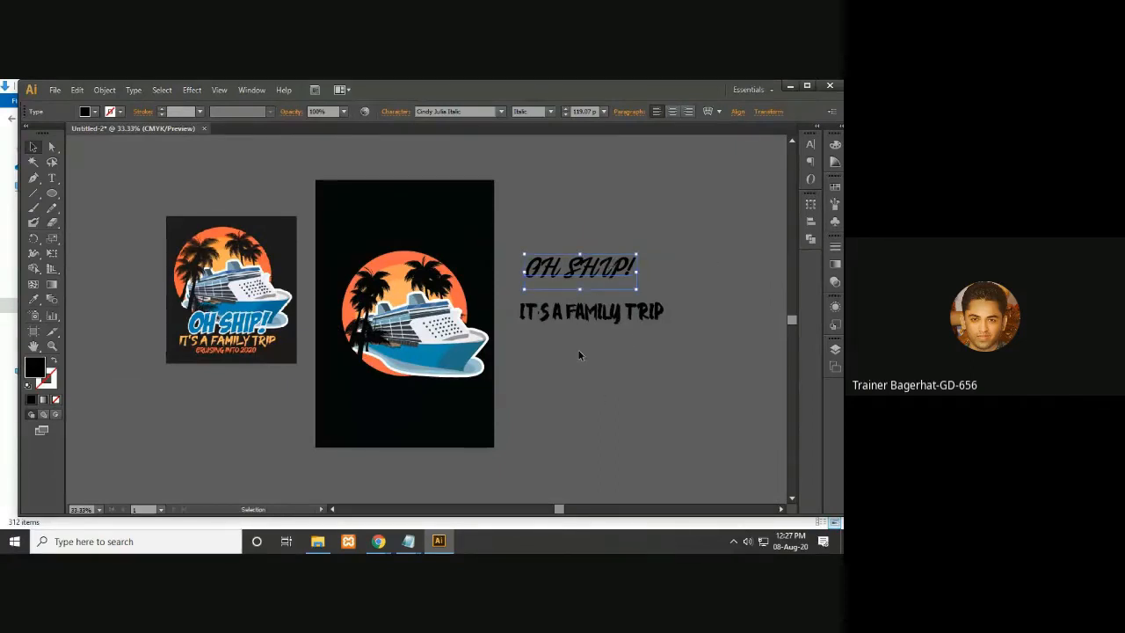
- Give the OH SHIP! text a white stroke and raise its stroke weight
click(50, 383)
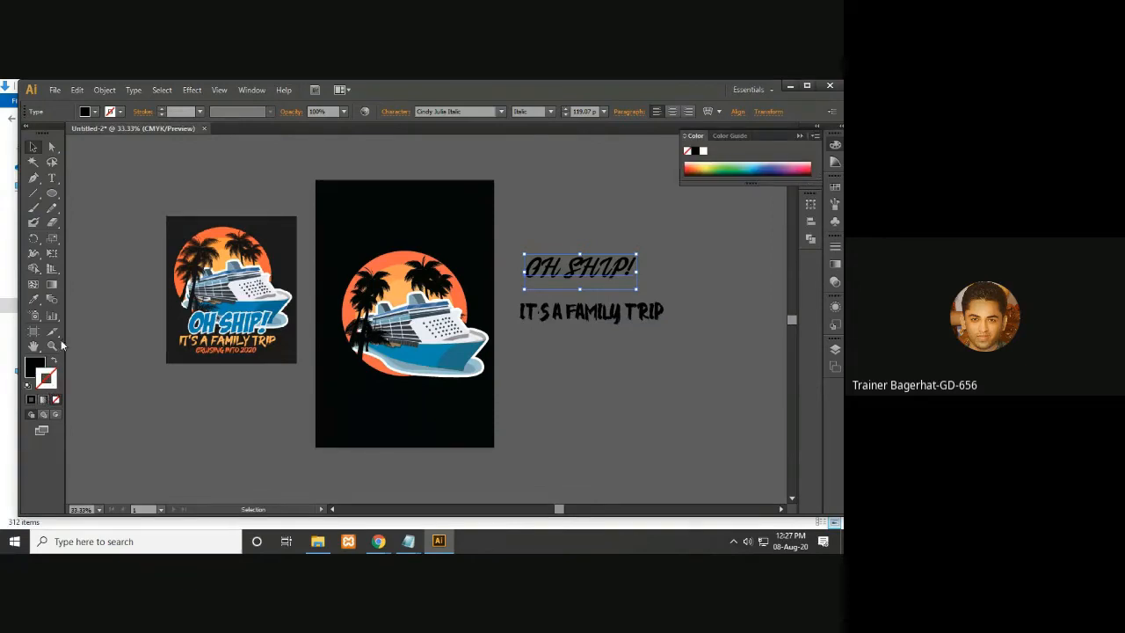
click(120, 113)
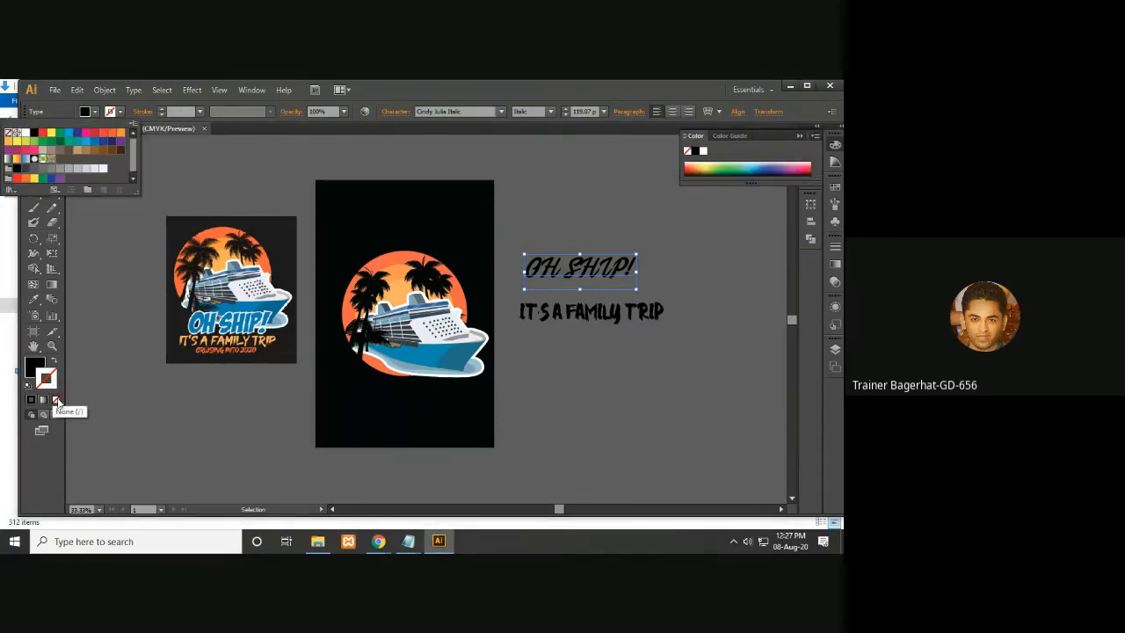
click(29, 403)
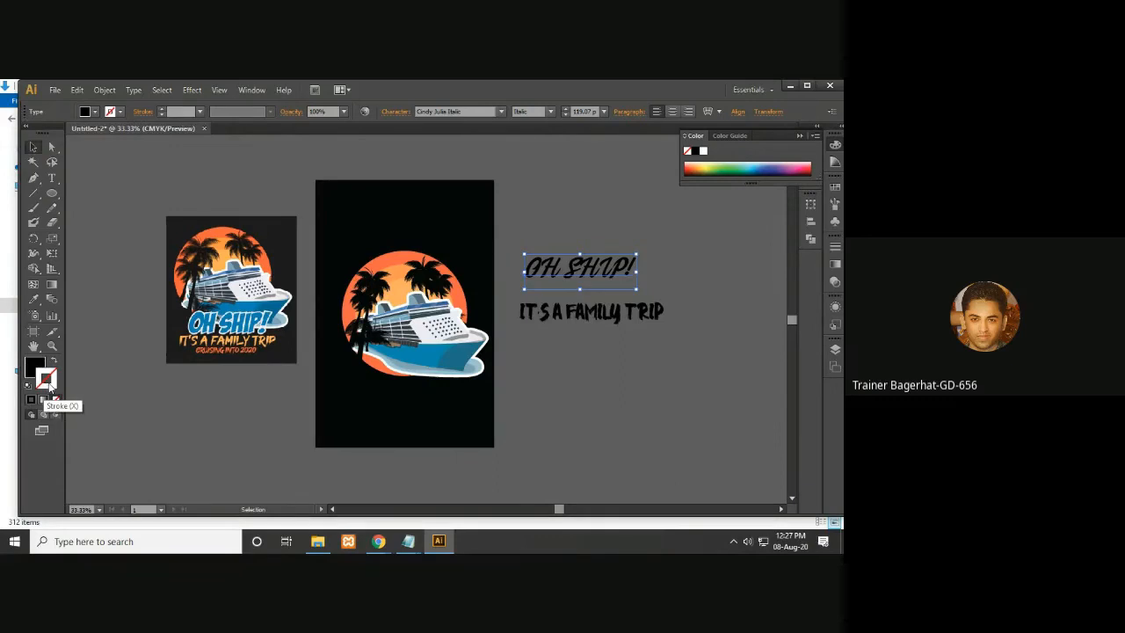
click(30, 400)
click(377, 544)
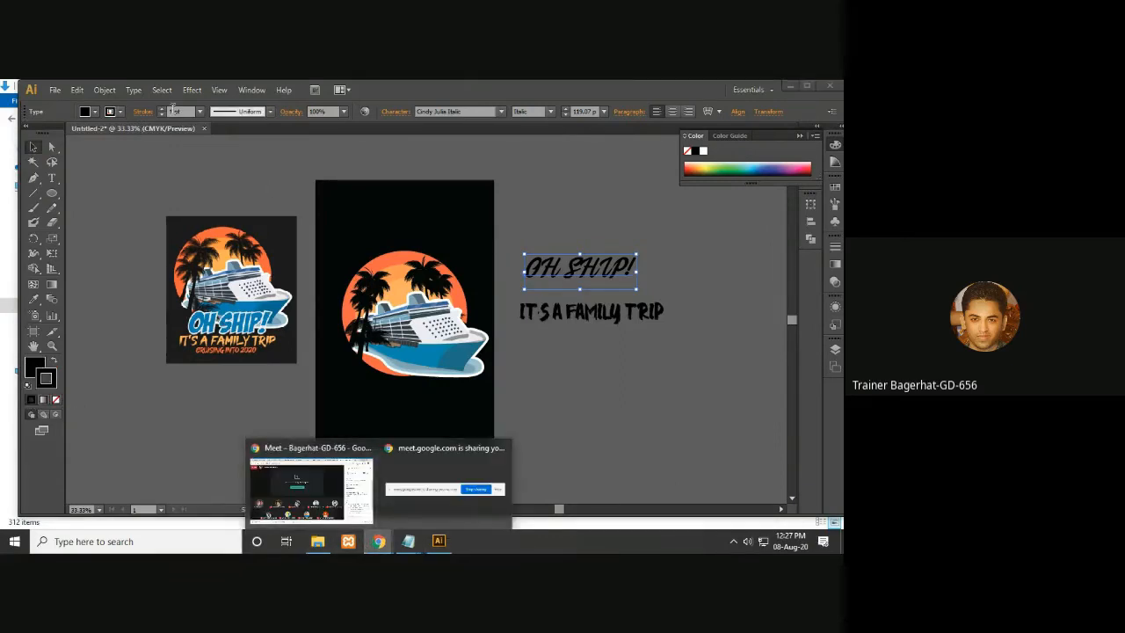
double_click(49, 384)
drag(513, 362, 476, 287)
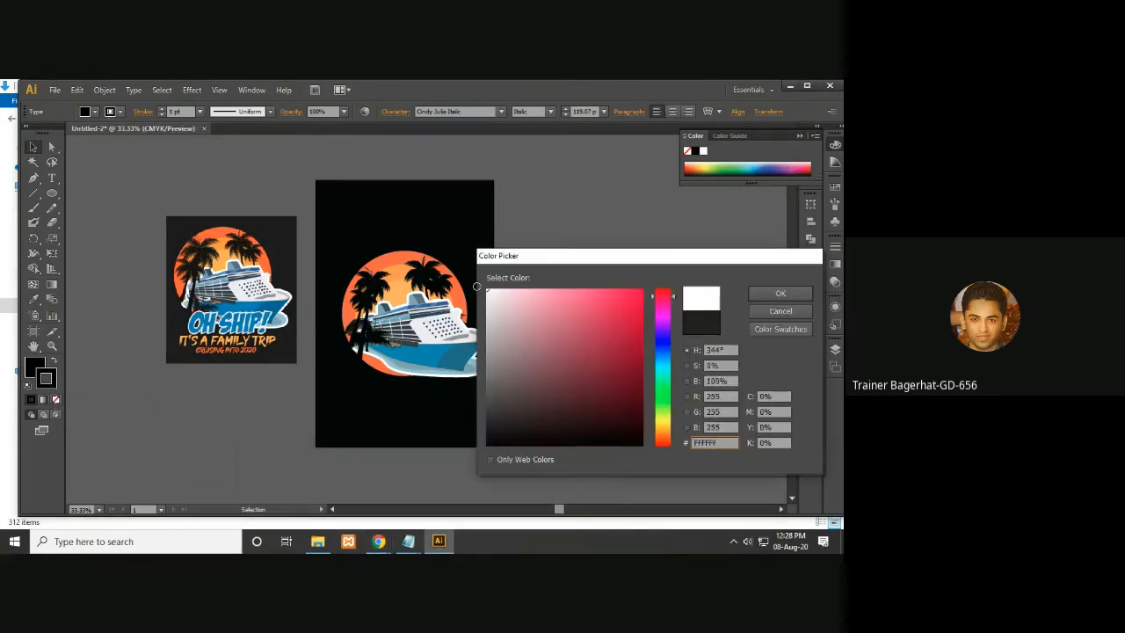
click(780, 292)
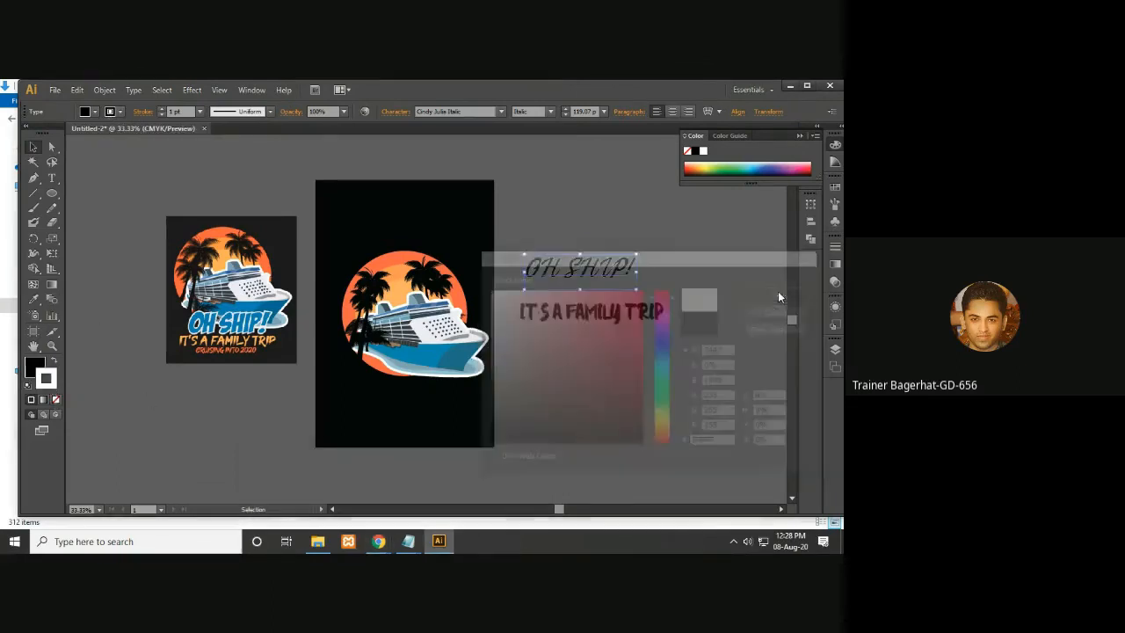
click(161, 109)
click(161, 110)
click(161, 110)
click(161, 110)
click(161, 110)
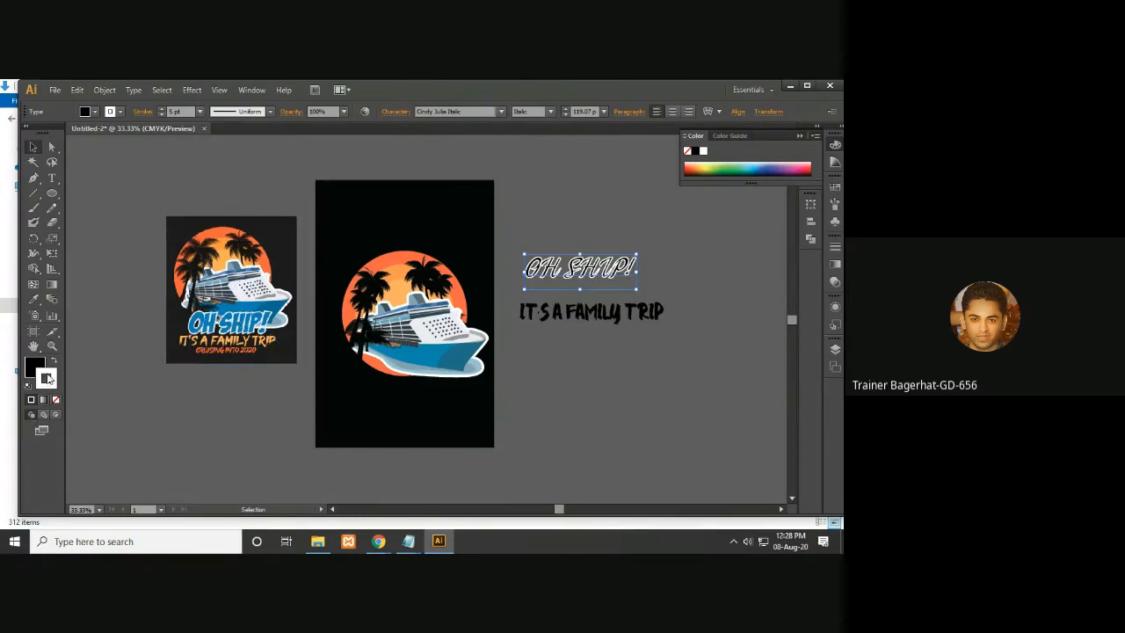
- Sample the reference design's blue onto the OH SHIP! text with the Eyedropper
key(i)
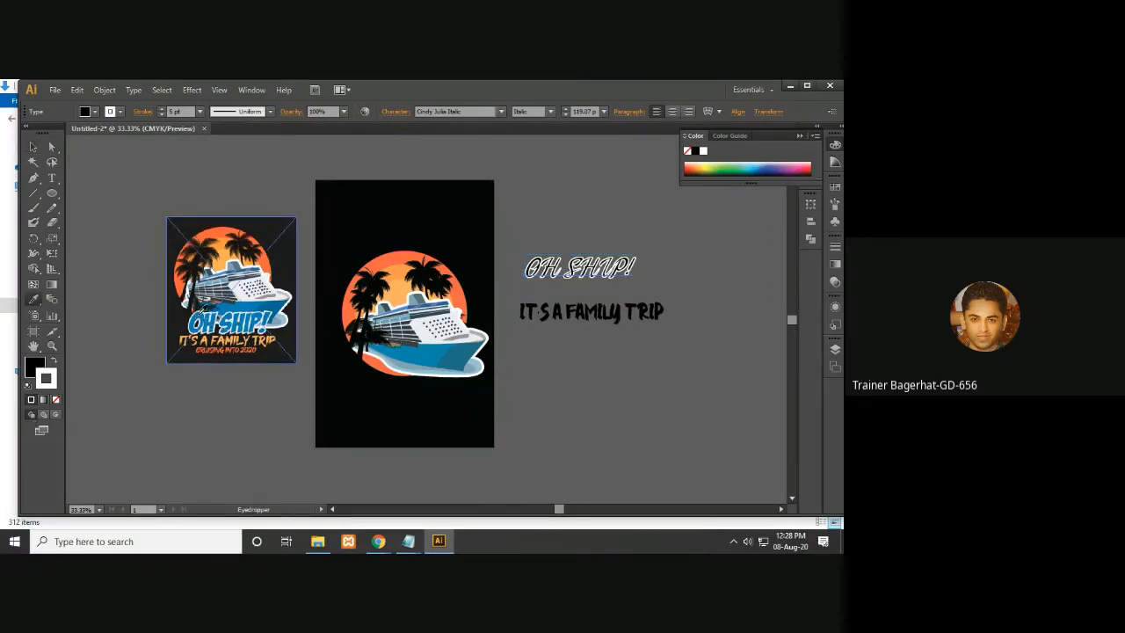
click(201, 318)
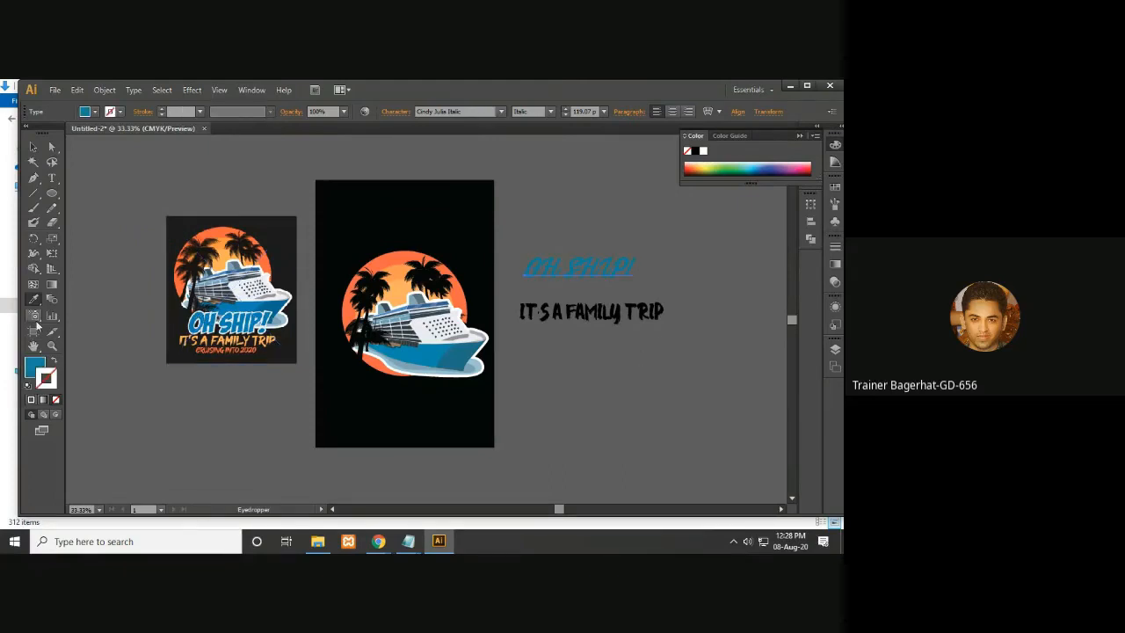
key(ctrl+plus)
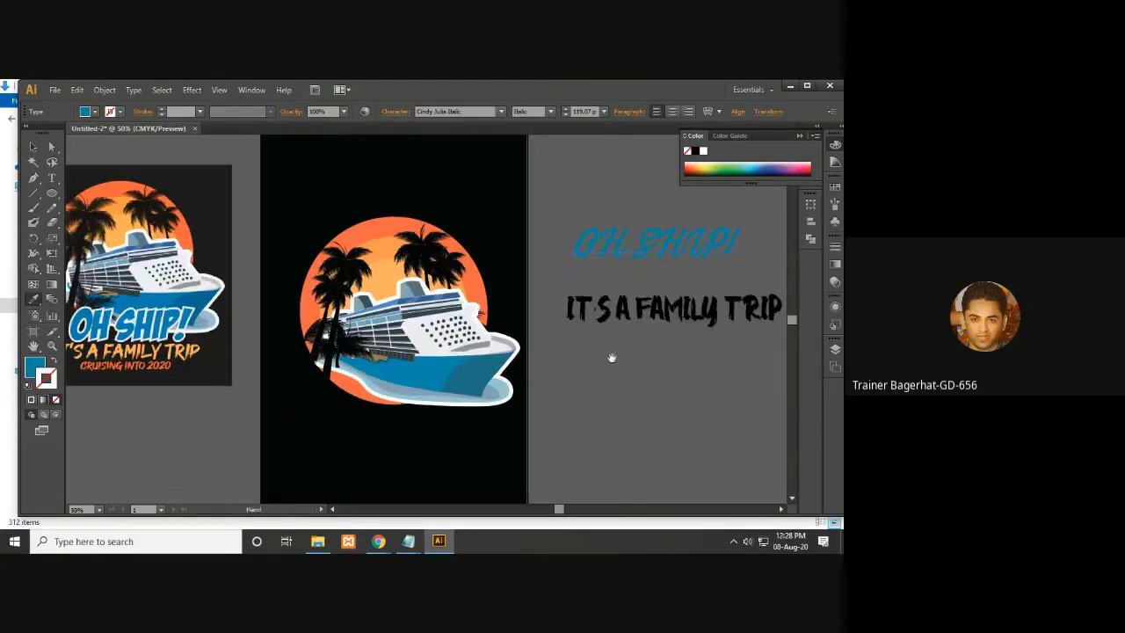
- Restore a white stroke on OH SHIP! and set its weight to 3 pt
click(32, 400)
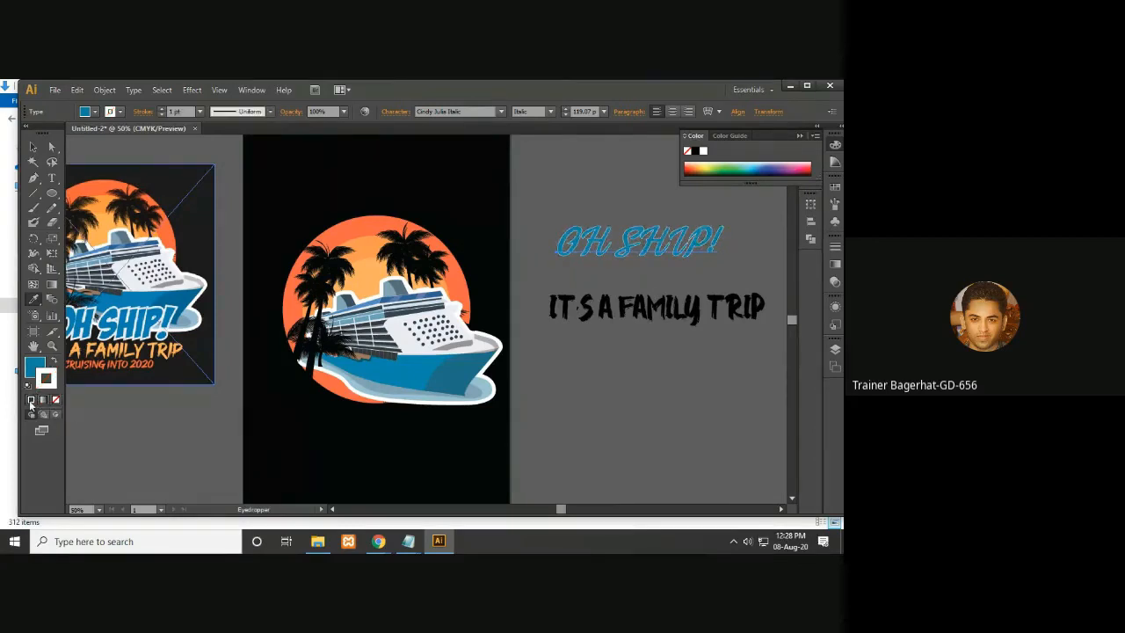
click(162, 109)
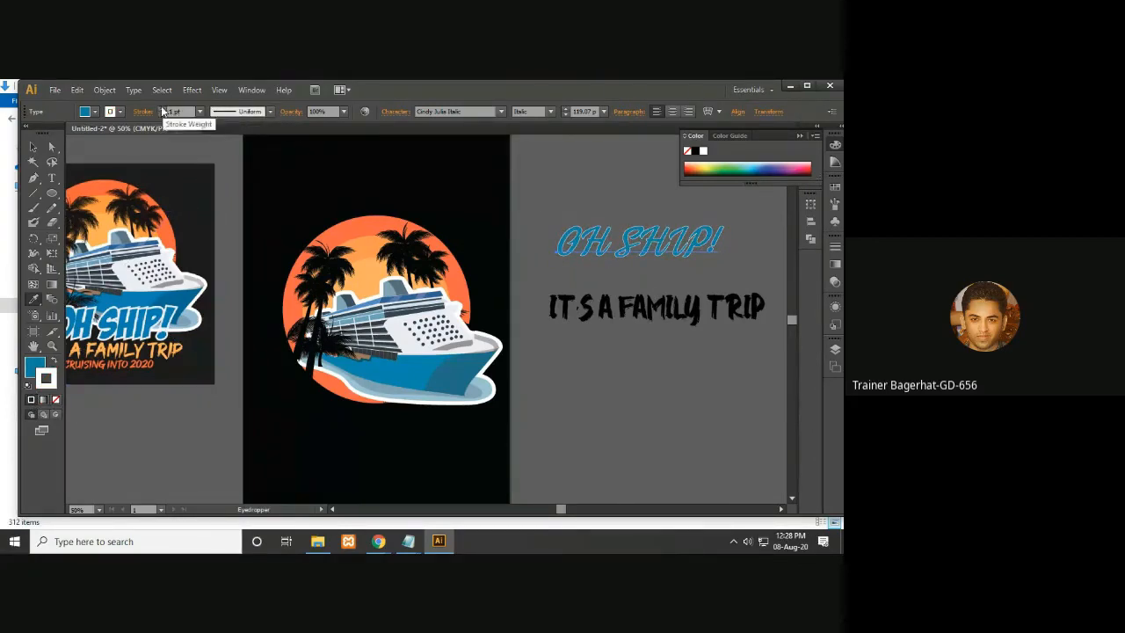
click(161, 109)
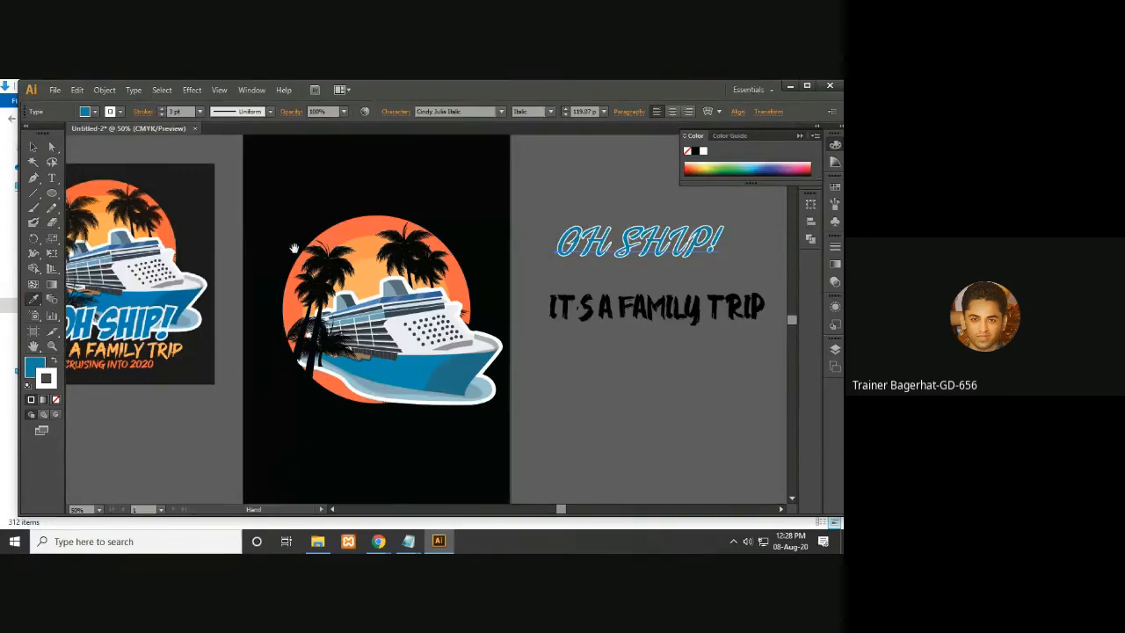
- Move the OH SHIP! text onto the ship's hull on the artboard
mouse_move(294, 248)
mouse_down()
mouse_move(319, 270)
mouse_move(291, 265)
mouse_up()
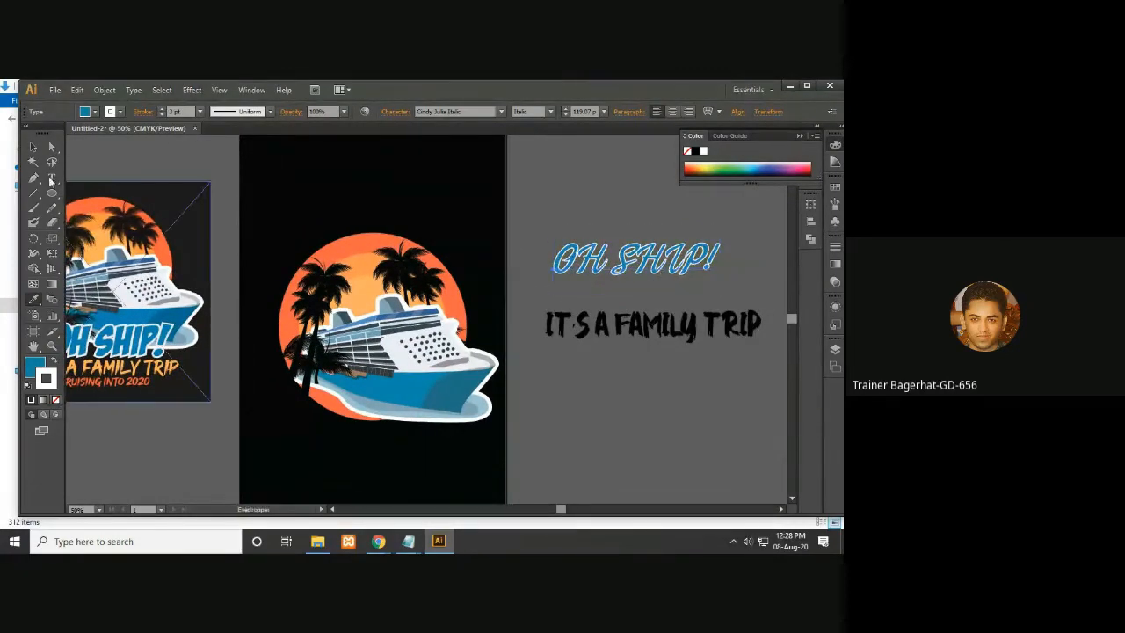
click(33, 147)
drag(658, 265, 432, 409)
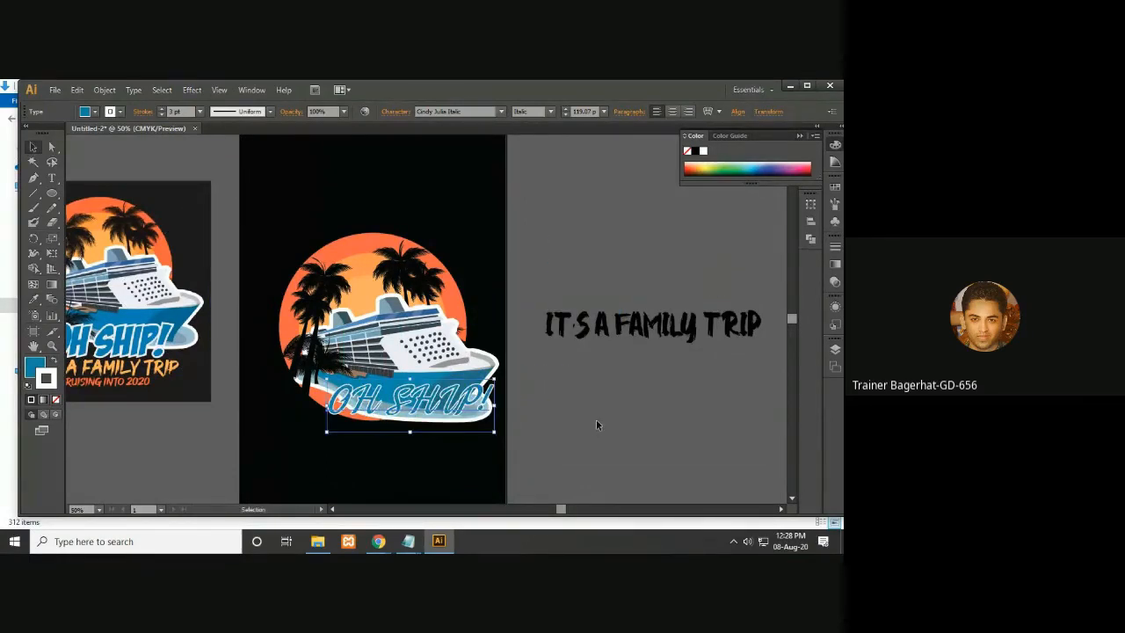
key(space)
drag(548, 425, 603, 399)
key(alt+f)
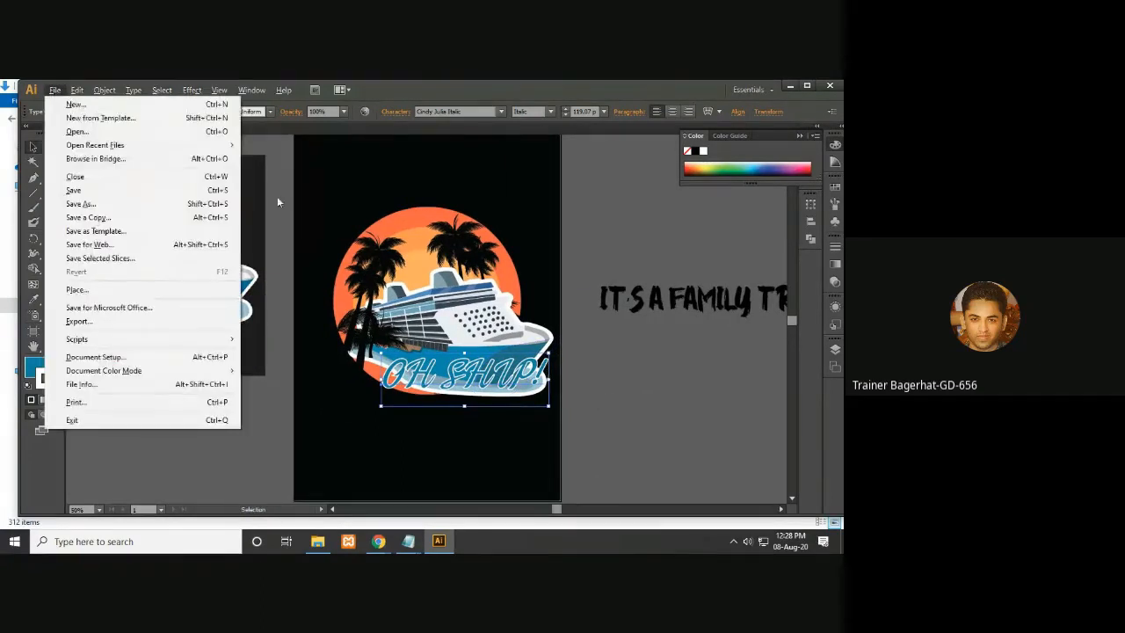
key(Escape)
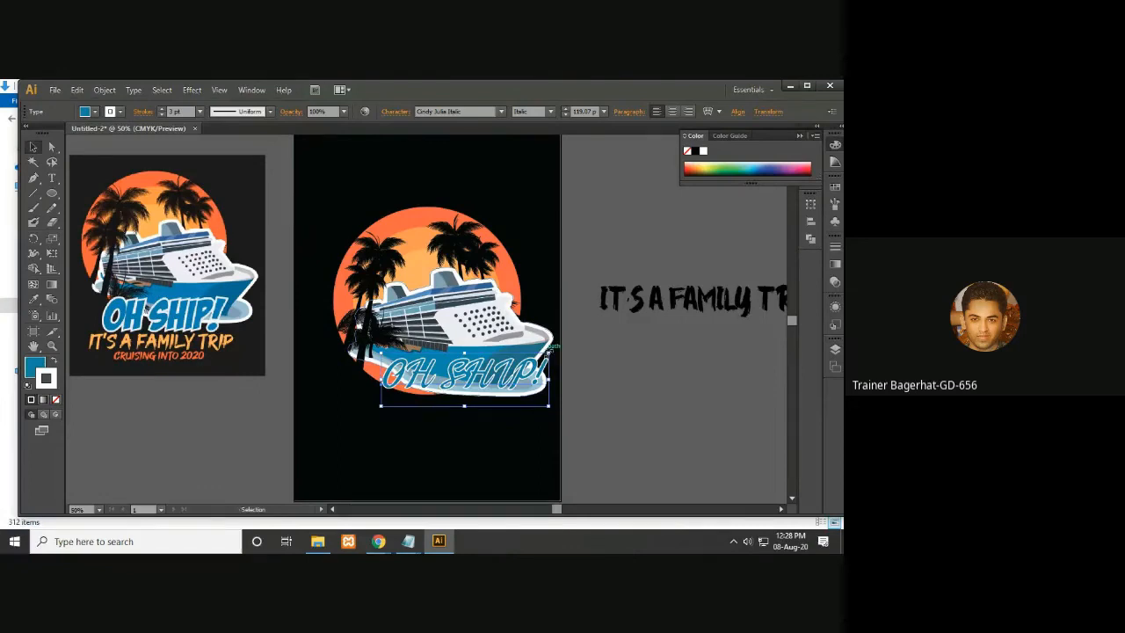
drag(548, 350, 554, 362)
click(630, 366)
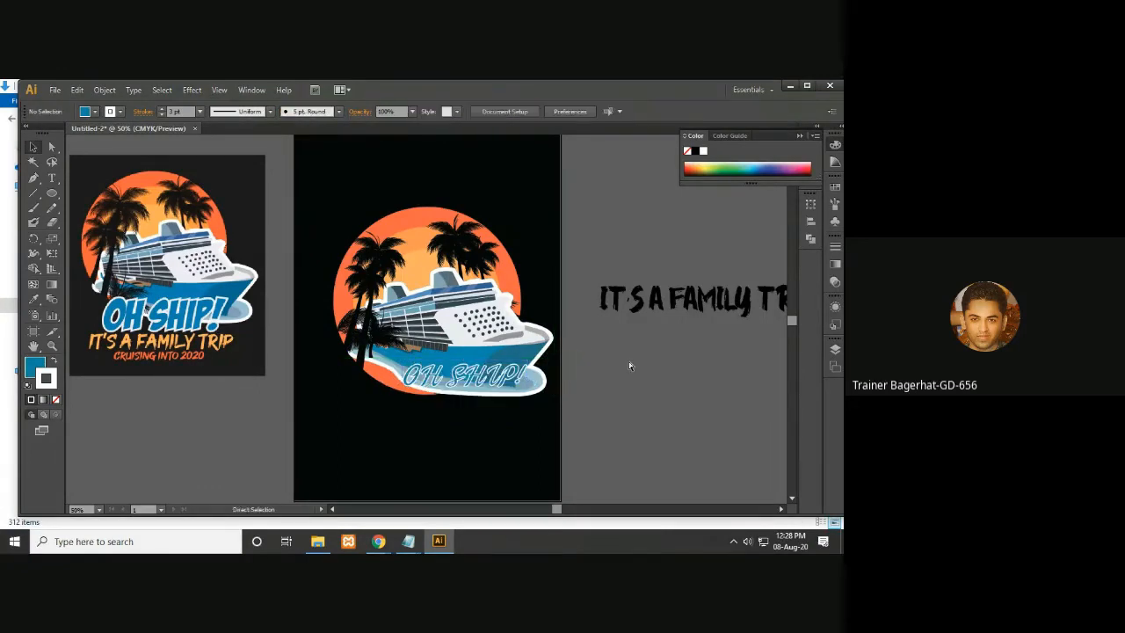
- Scale the OH SHIP! text up to about 103 pt across the hull
key(ctrl+plus)
drag(563, 414, 619, 388)
click(569, 381)
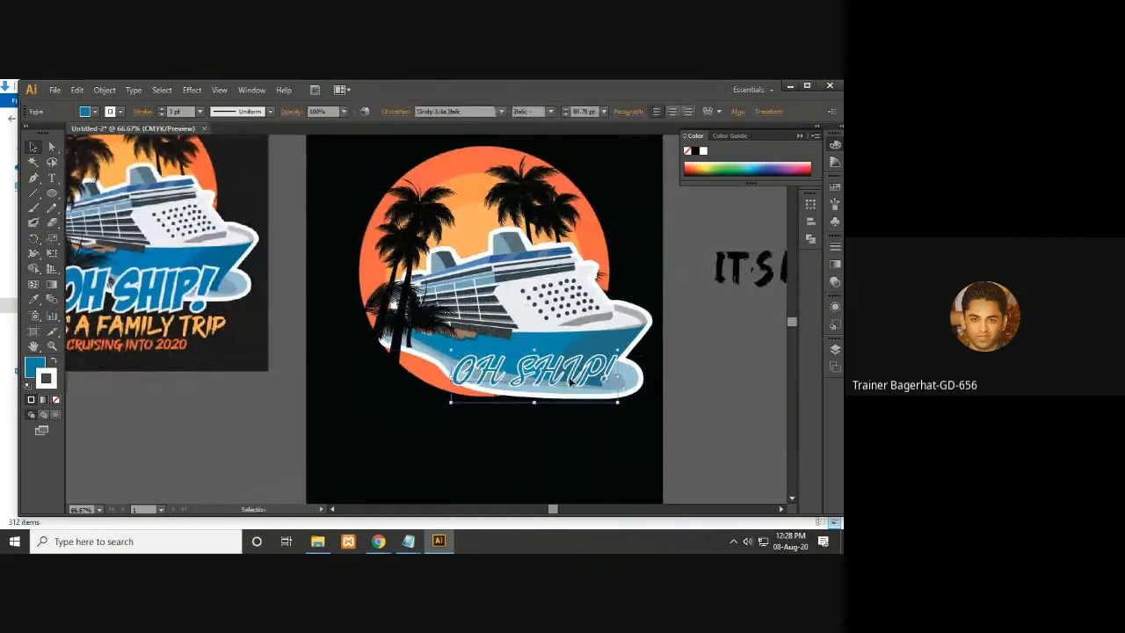
drag(620, 350, 636, 338)
drag(669, 404, 735, 393)
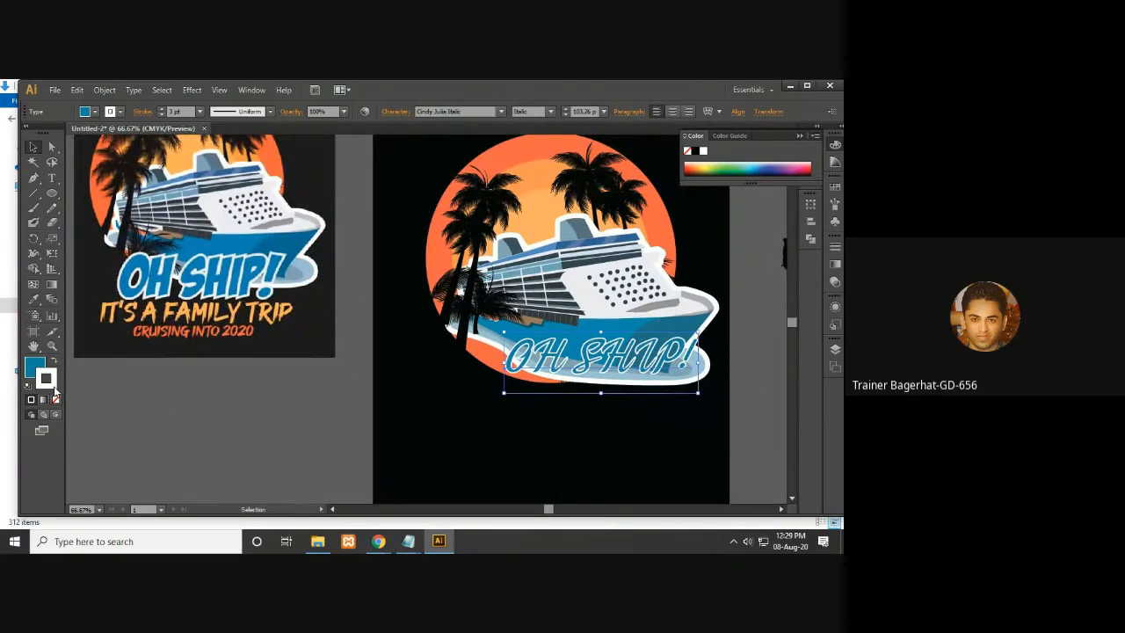
- Set the OH SHIP! stroke weight to 4 pt
click(163, 110)
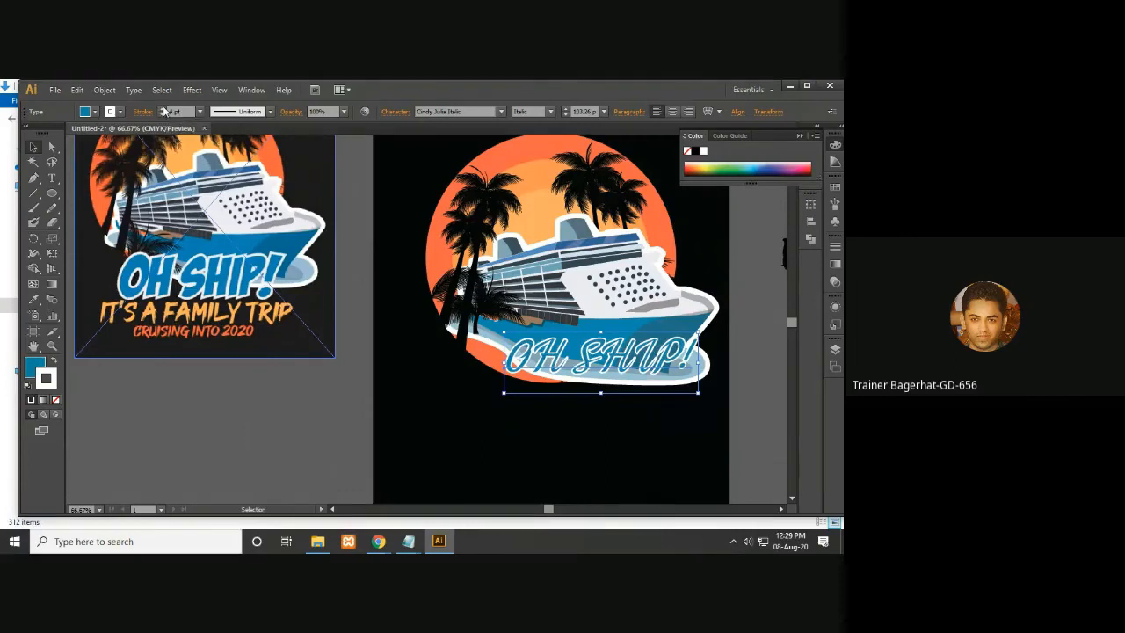
click(164, 109)
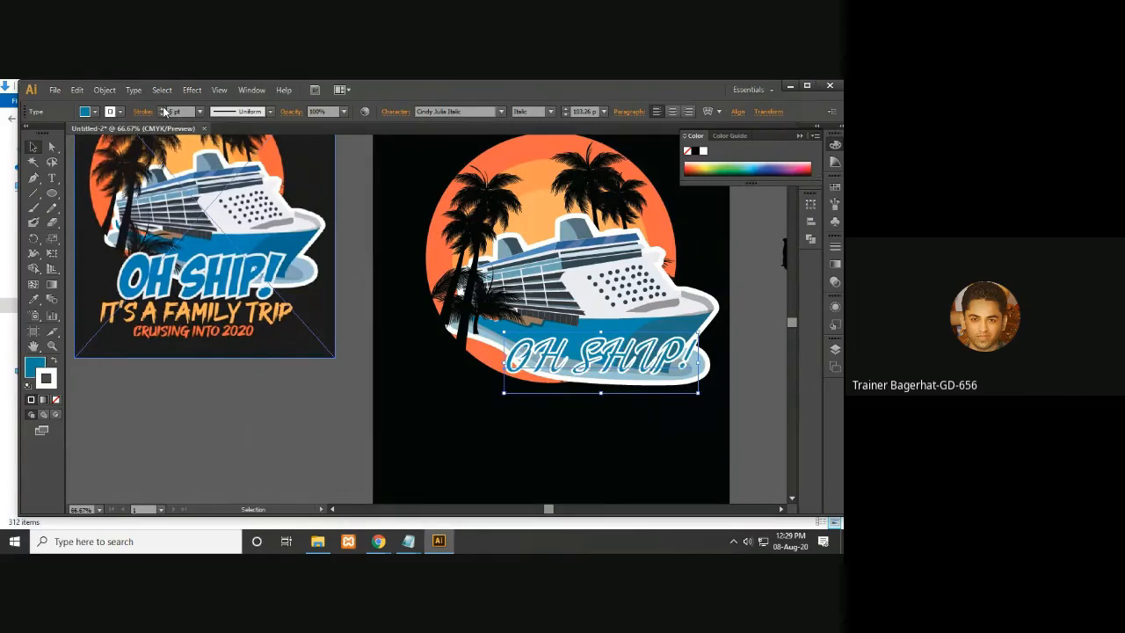
click(162, 114)
- Reposition the OH SHIP! text slightly on the hull
drag(295, 369, 265, 386)
click(541, 369)
drag(573, 399, 422, 408)
click(452, 378)
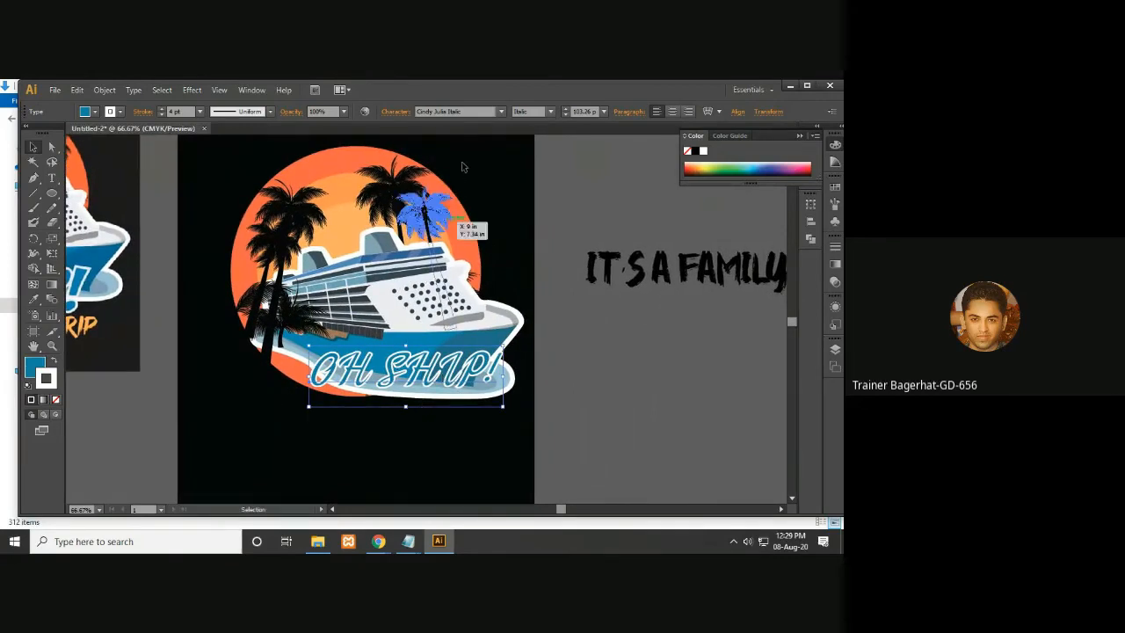
click(459, 112)
click(473, 109)
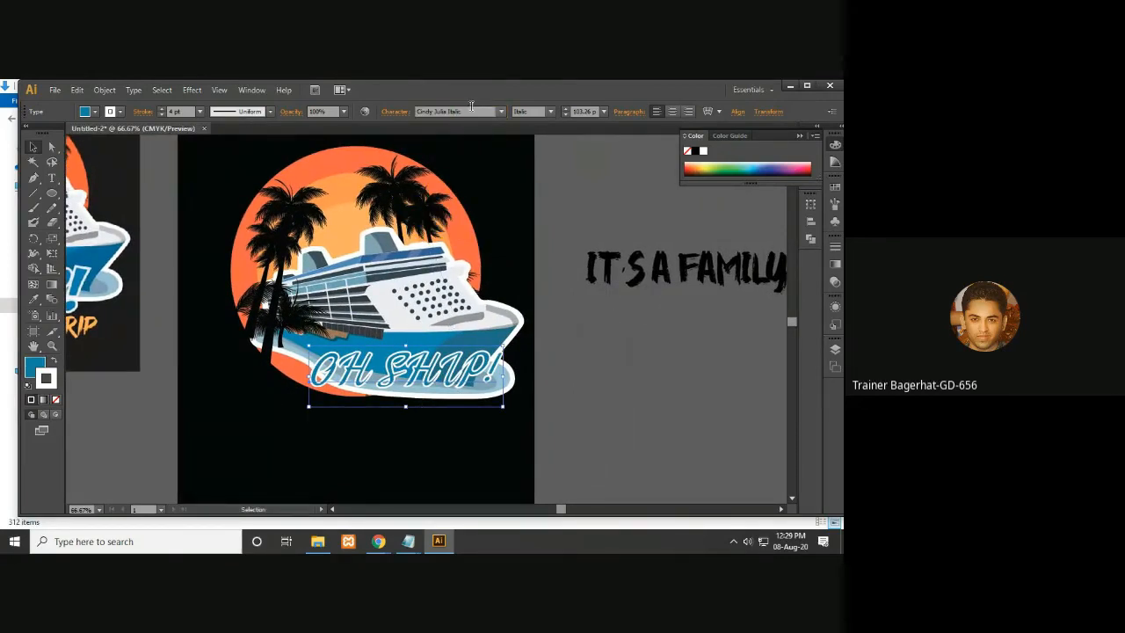
drag(470, 112, 378, 124)
- Move the IT'S A FAMILY TRIP line onto the artboard beneath OH SHIP!
key(space)
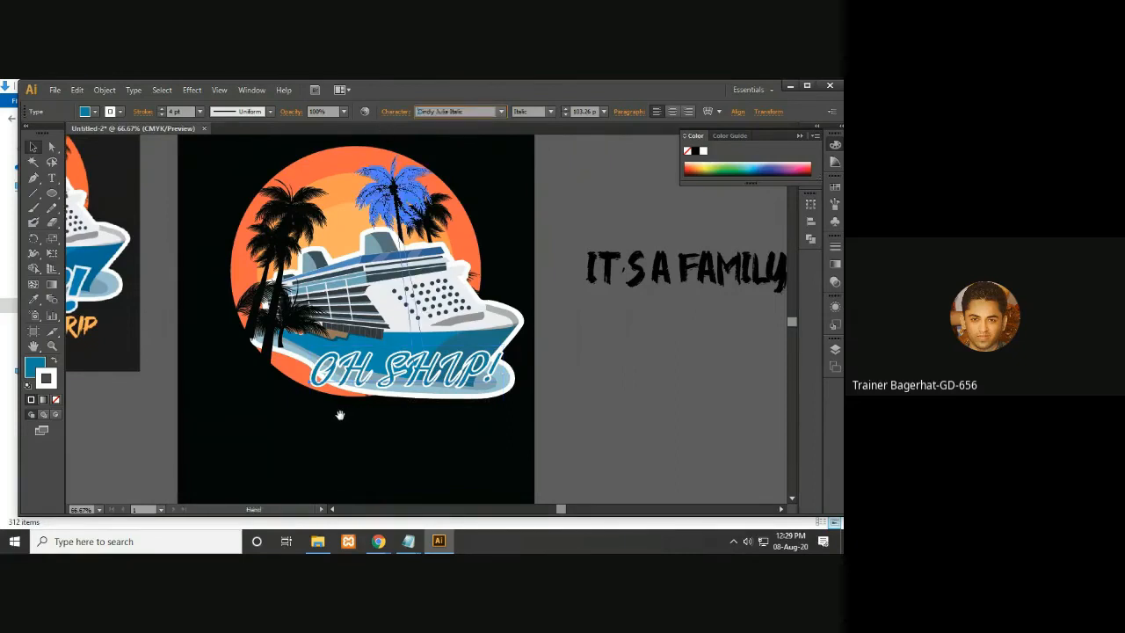
key(space)
drag(196, 397, 334, 379)
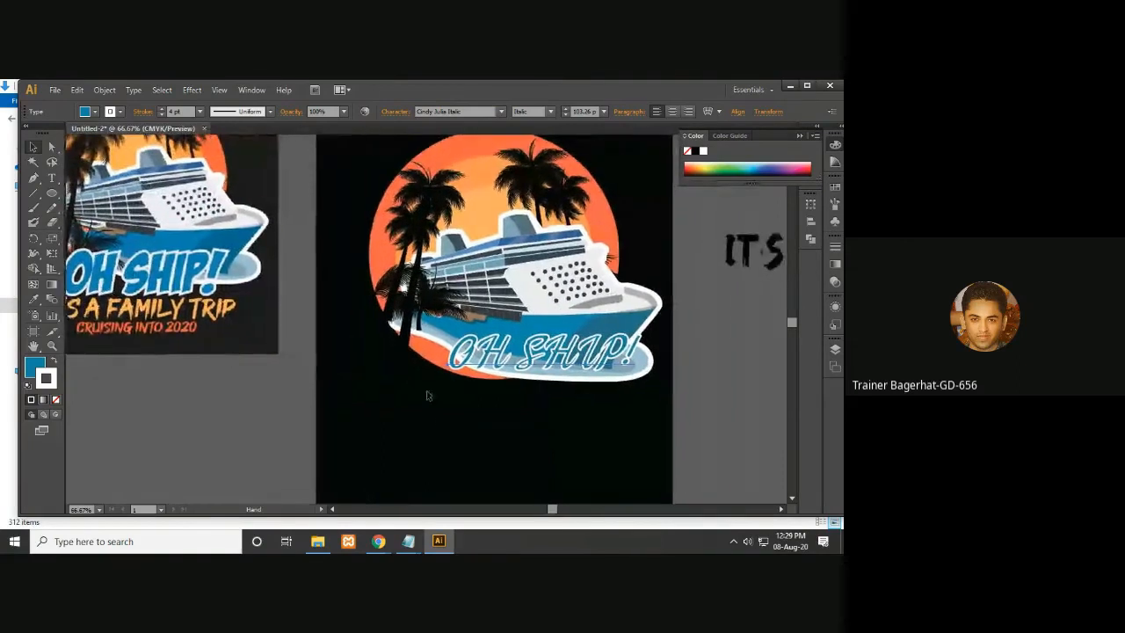
drag(739, 374, 684, 371)
drag(731, 243, 418, 382)
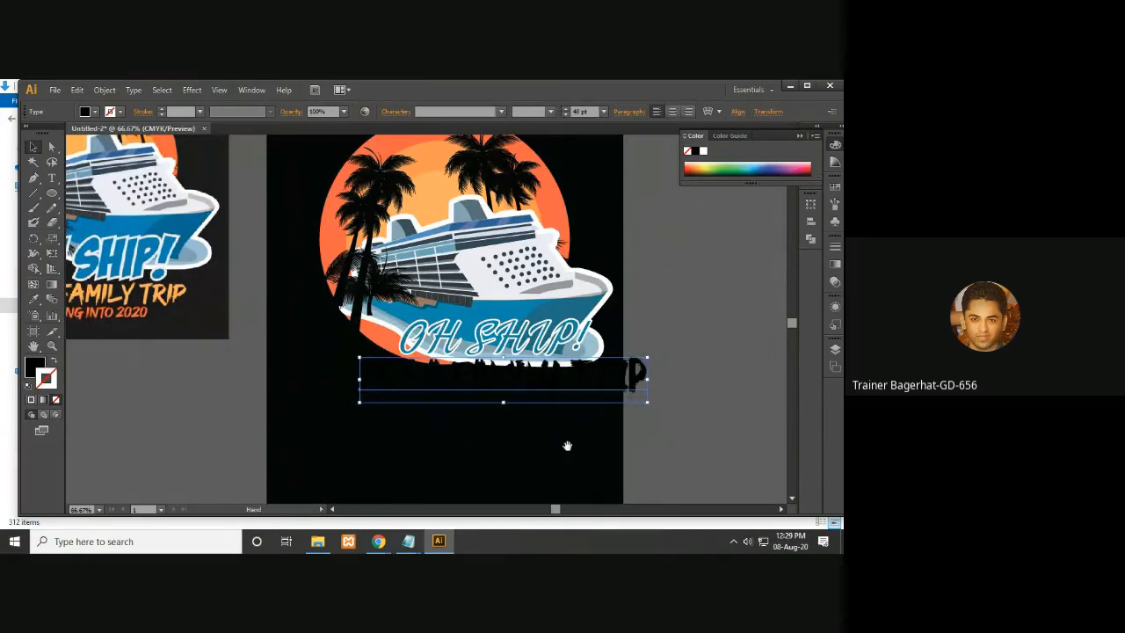
drag(385, 445, 459, 444)
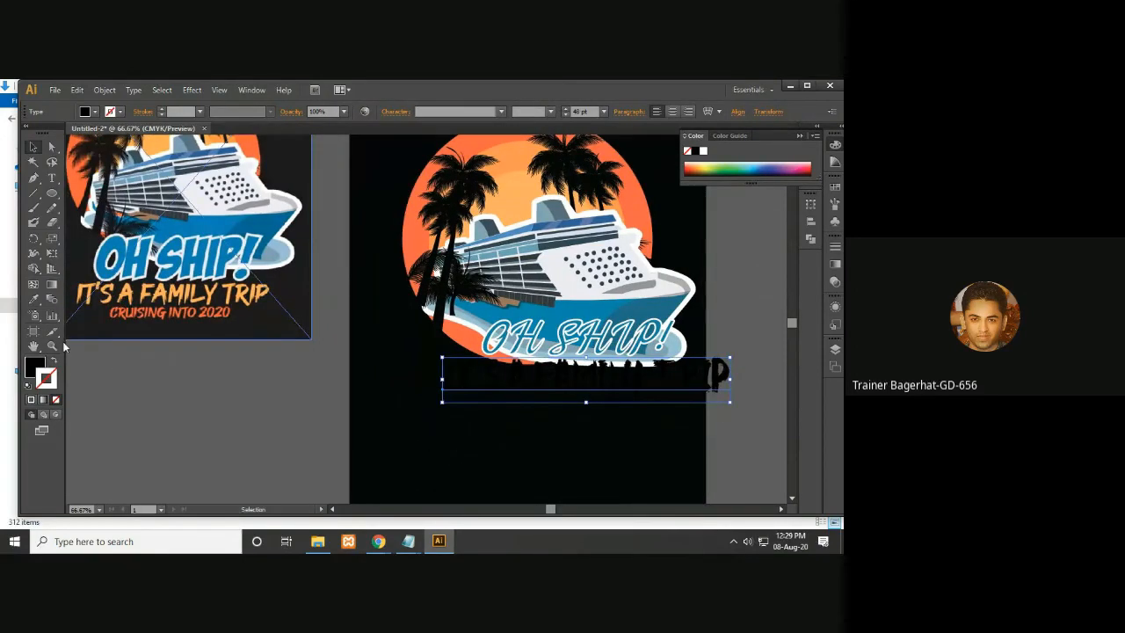
- Sample the reference's orange onto the IT'S A FAMILY TRIP line with the Eyedropper
click(34, 300)
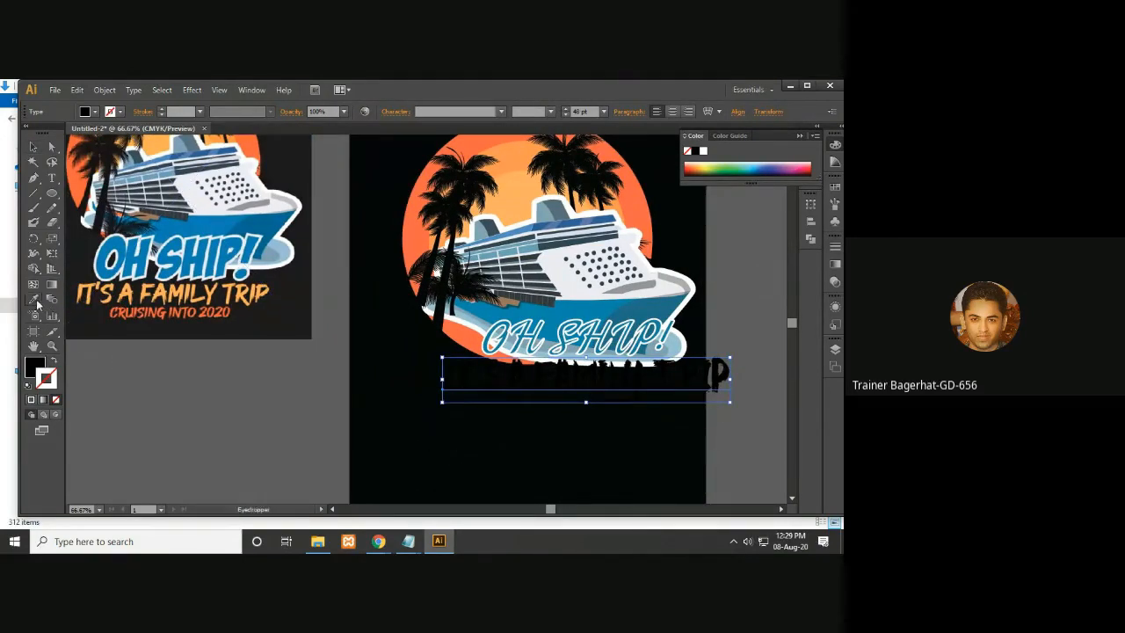
click(215, 291)
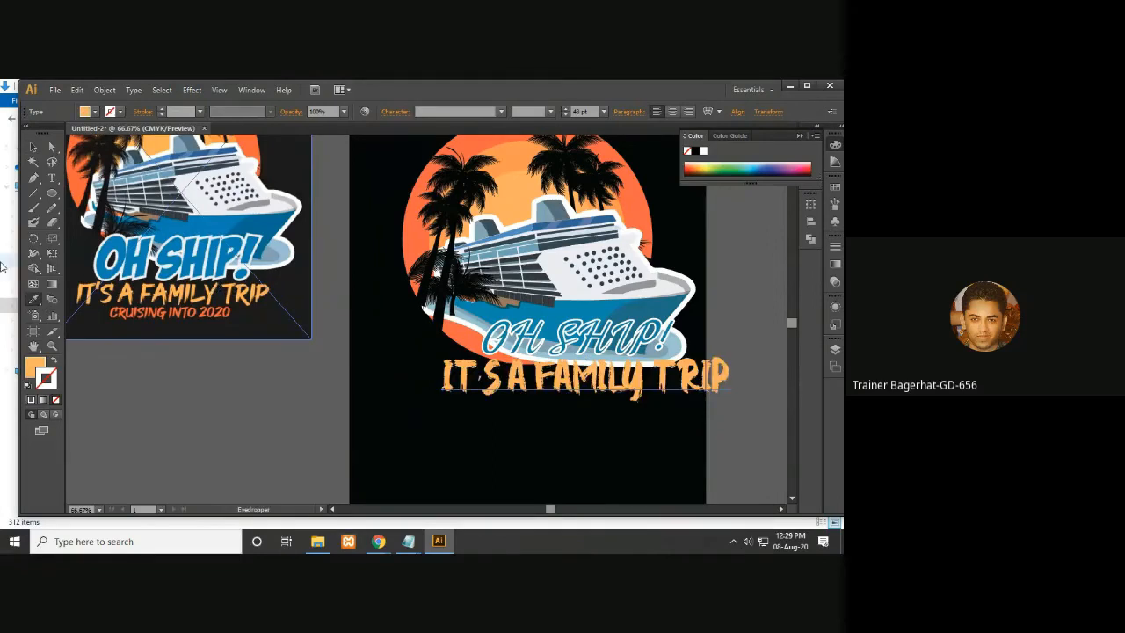
click(34, 146)
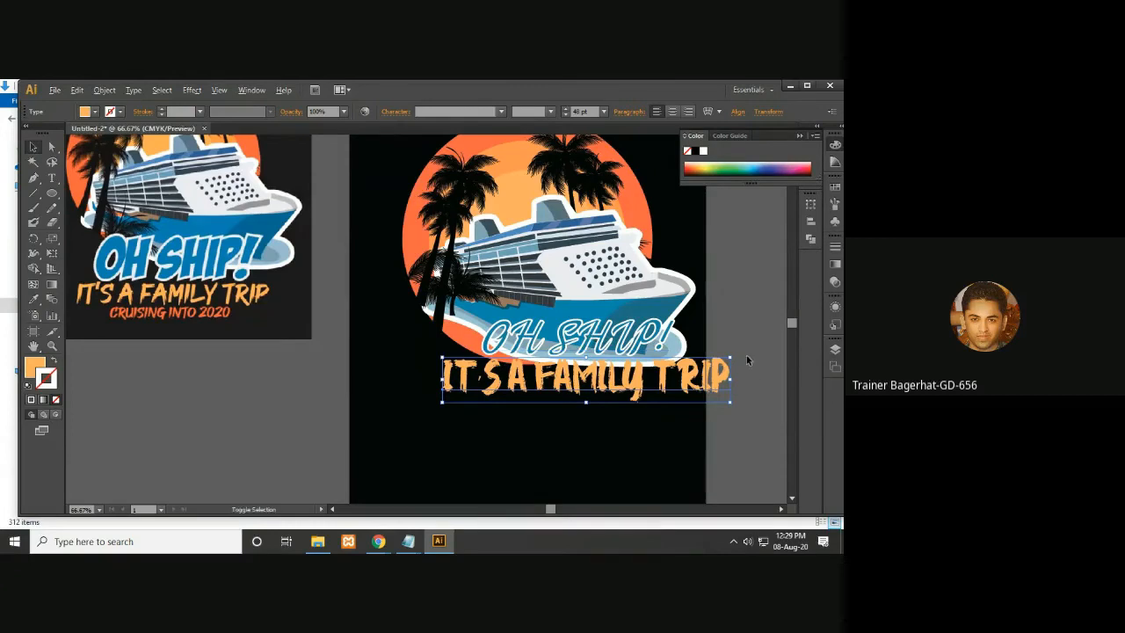
- Resize IT'S A FAMILY TRIP to about 36 pt and nudge it into place just below OH SHIP!
drag(729, 355, 638, 371)
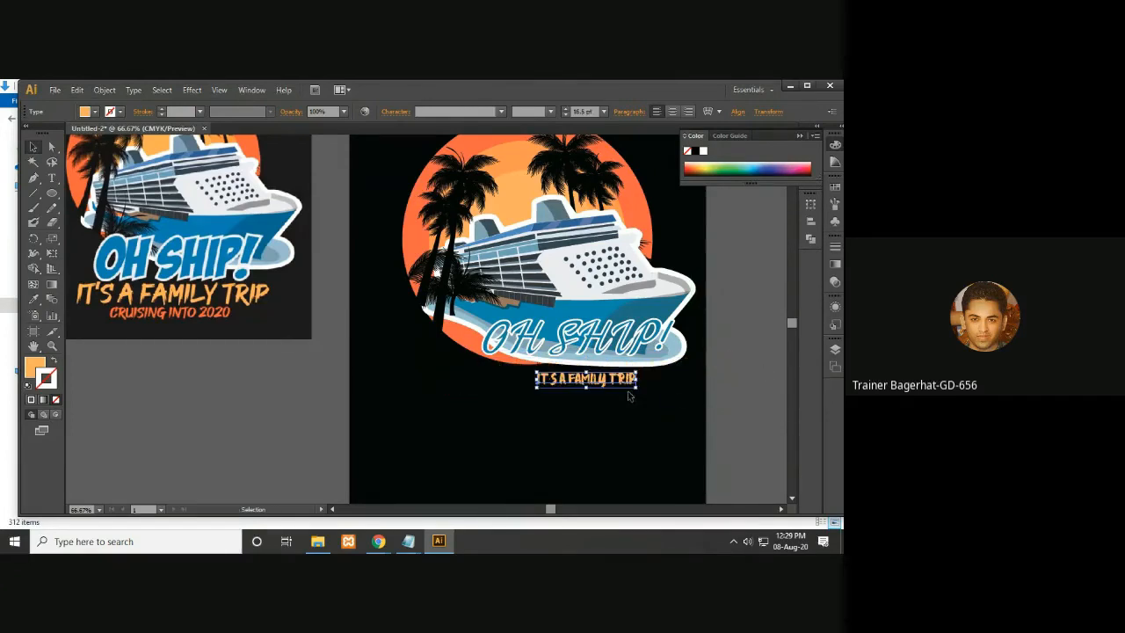
drag(638, 374, 702, 350)
key(Left)
key(Left)
key(Left)
key(Left)
key(Left)
key(Left)
key(Up)
key(Up)
key(Up)
key(Up)
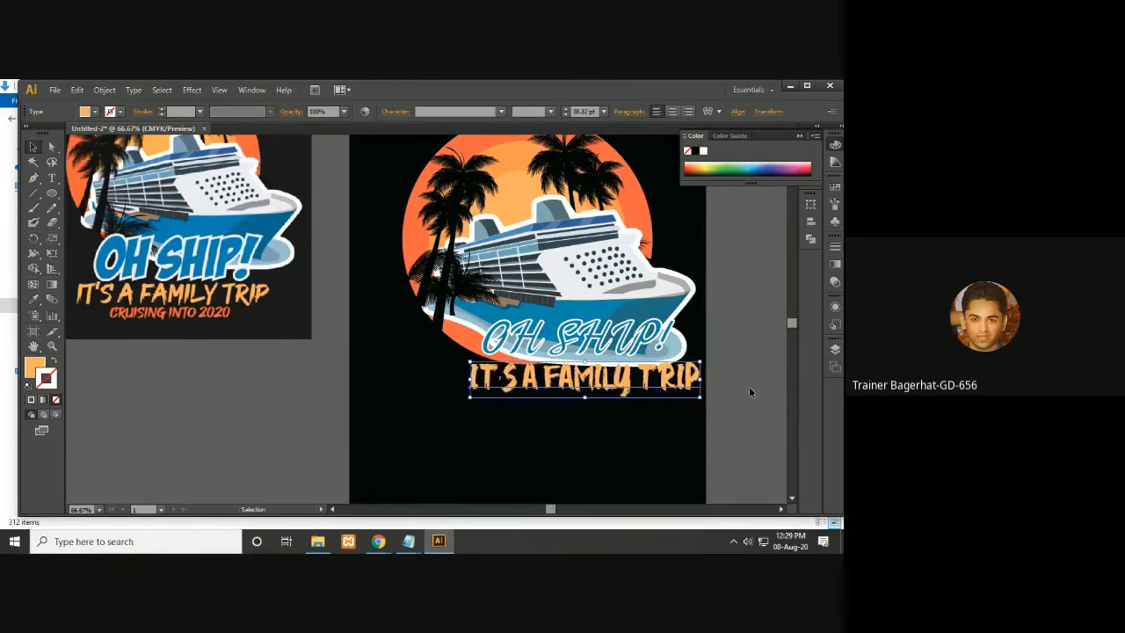
key(Down)
key(Down)
key(Down)
key(Down)
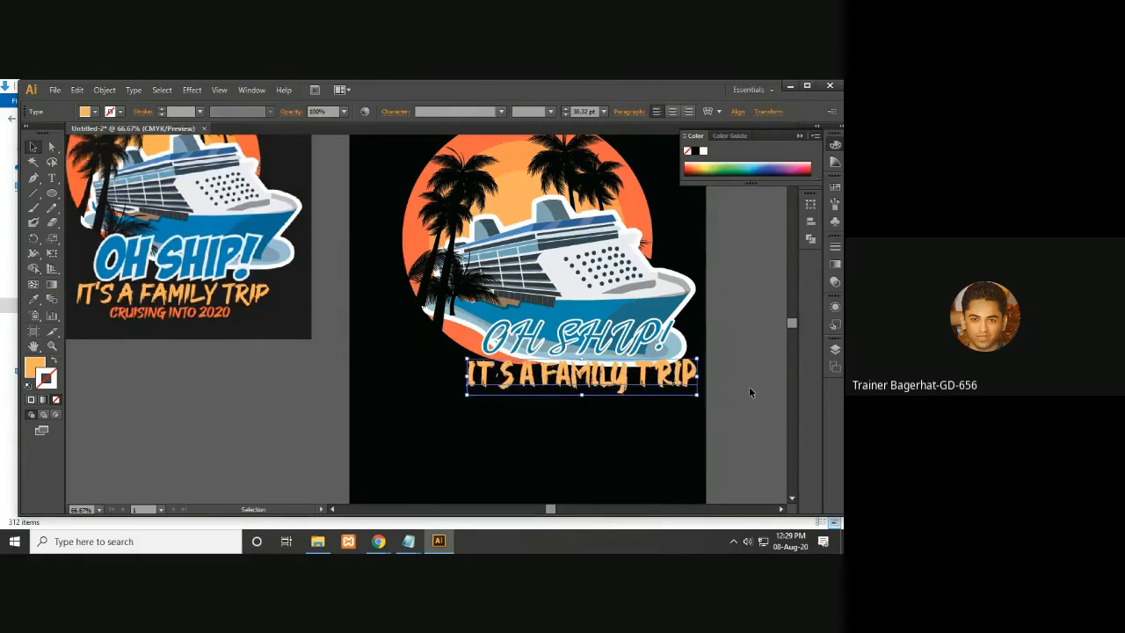
key(Down)
click(612, 339)
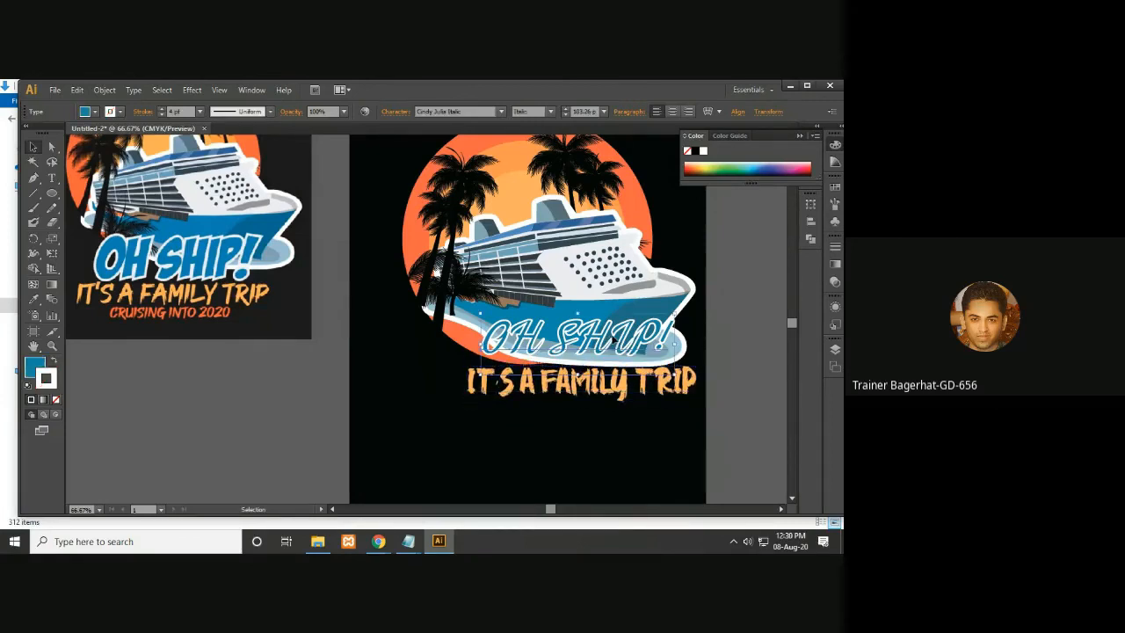
- Nudge the OH SHIP! text slightly upward on the hull
drag(676, 314, 684, 302)
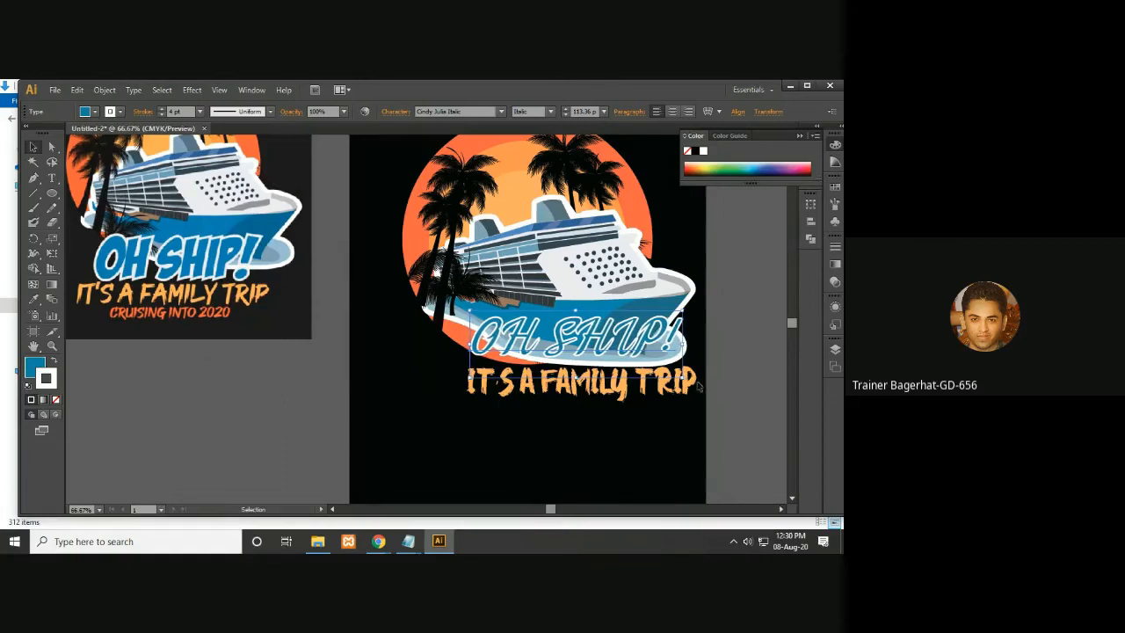
click(730, 379)
click(688, 385)
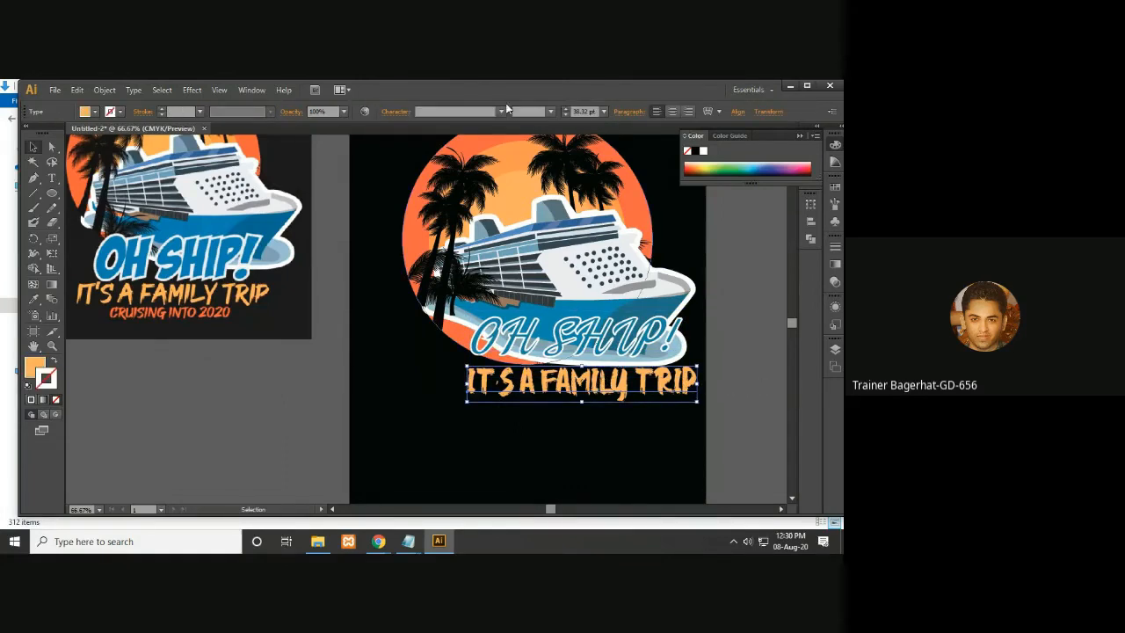
click(481, 113)
key(BackSpace)
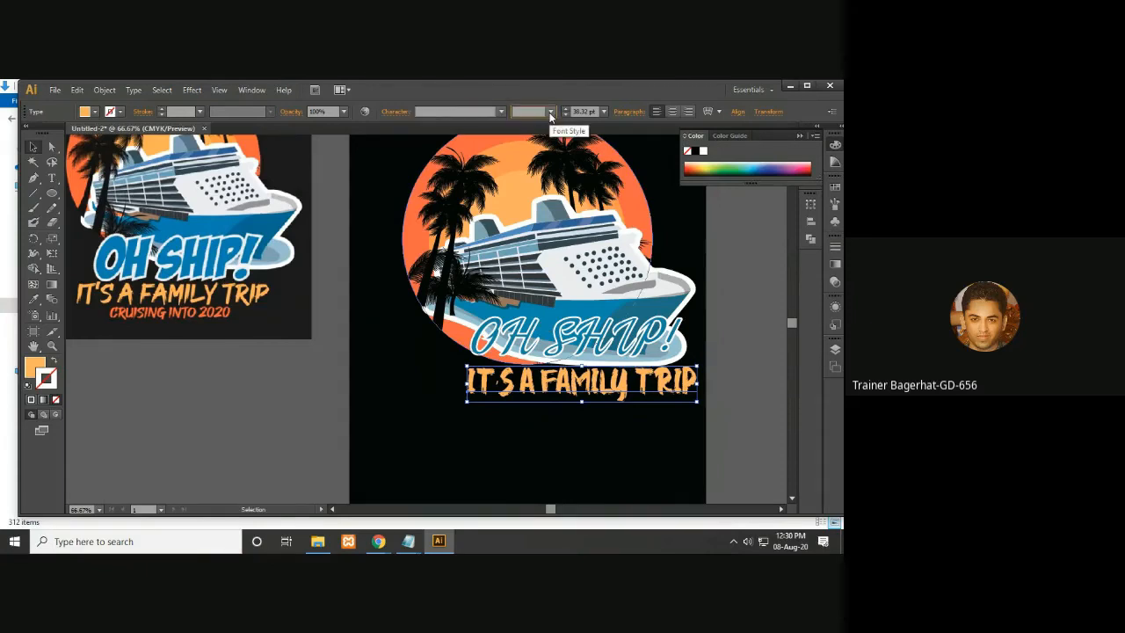
- Zoom out to compare the whole design against the reference artwork
click(733, 268)
key(space)
drag(616, 405, 599, 383)
key(space)
drag(704, 323, 598, 339)
key(ctrl+minus)
key(ctrl+minus)
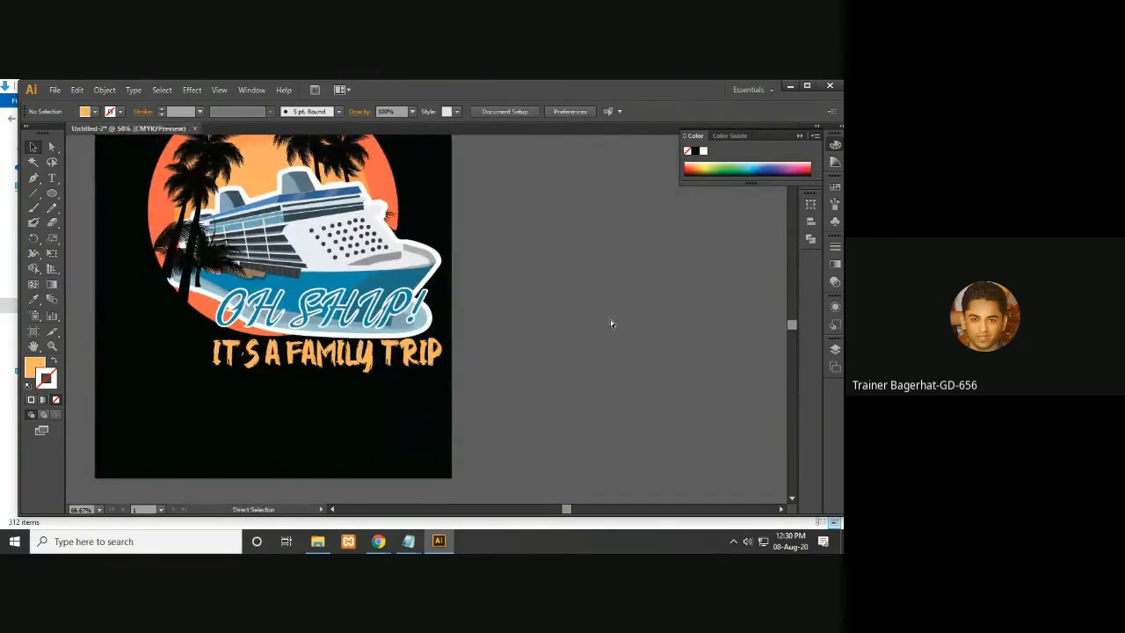
key(ctrl+minus)
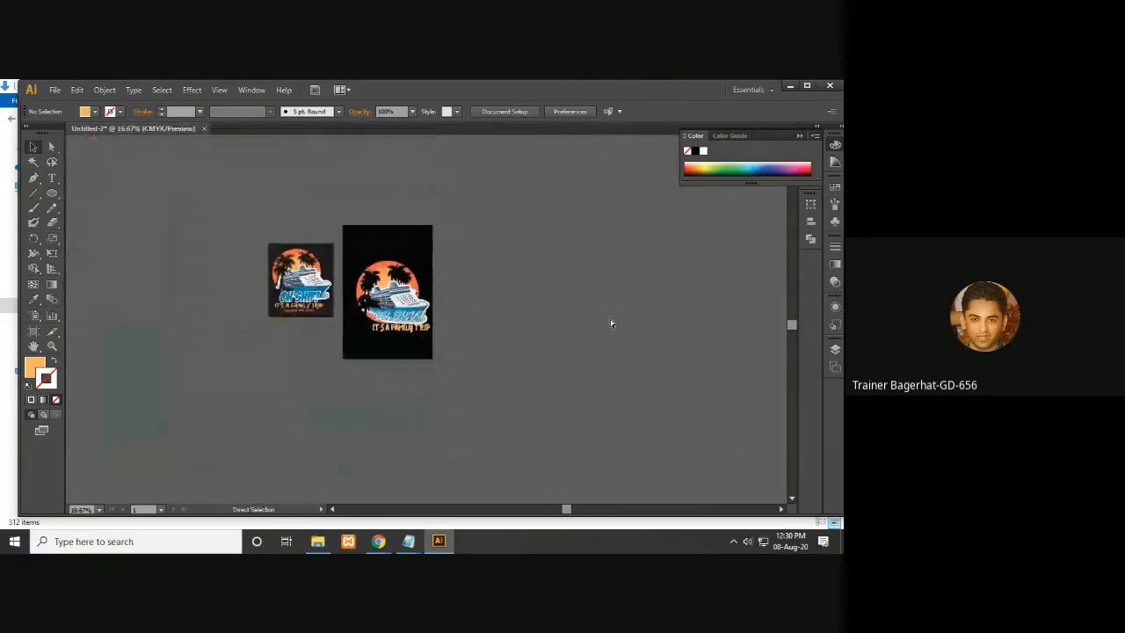
key(ctrl+plus)
key(ctrl+plus)
key(ctrl+plus)
key(ctrl+minus)
key(ctrl+minus)
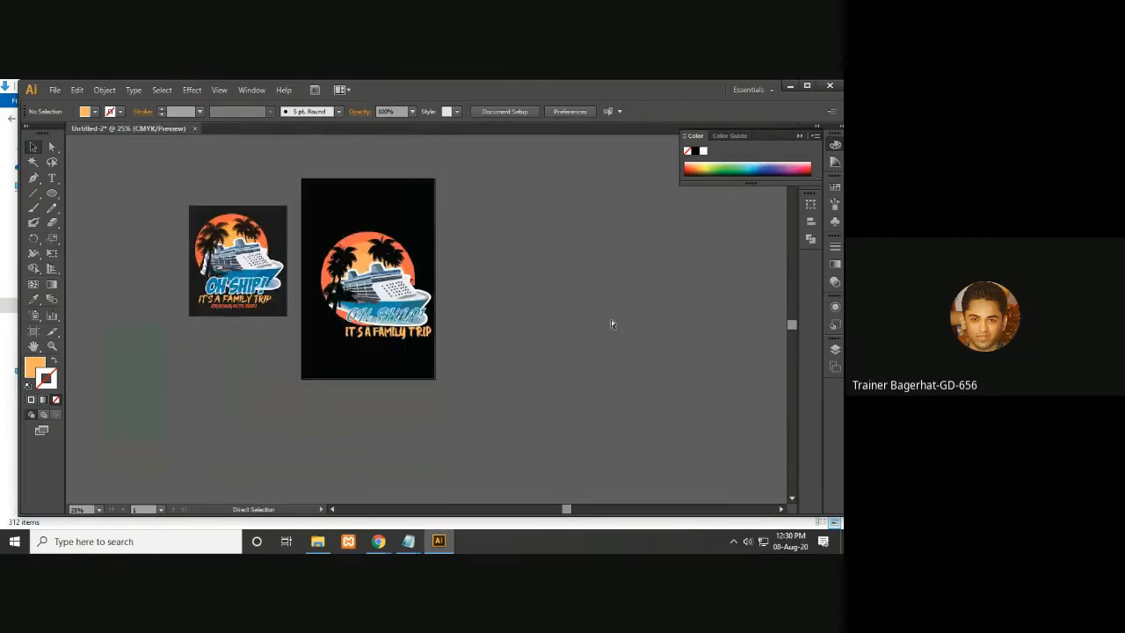
key(ctrl+minus)
key(ctrl+minus)
key(ctrl+minus)
key(ctrl+plus)
key(ctrl+plus)
key(ctrl+plus)
key(ctrl+plus)
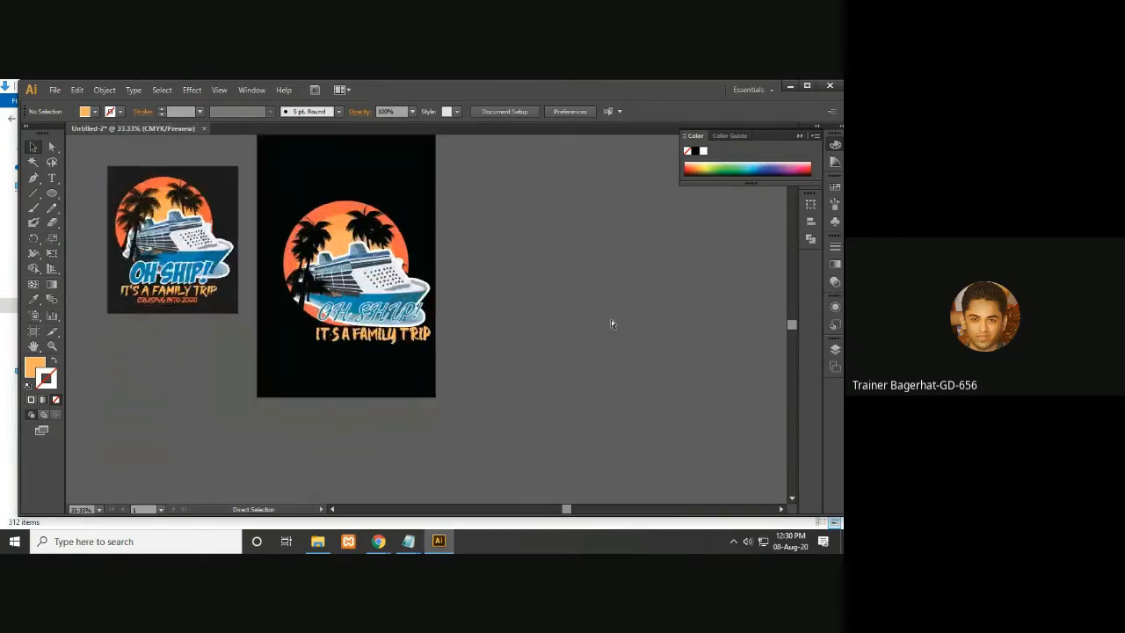
key(ctrl+plus)
key(ctrl+plus)
- Type a new 72 pt text line reading CRUISING INTO 202 beside the artboard and reposition it
drag(536, 370, 715, 389)
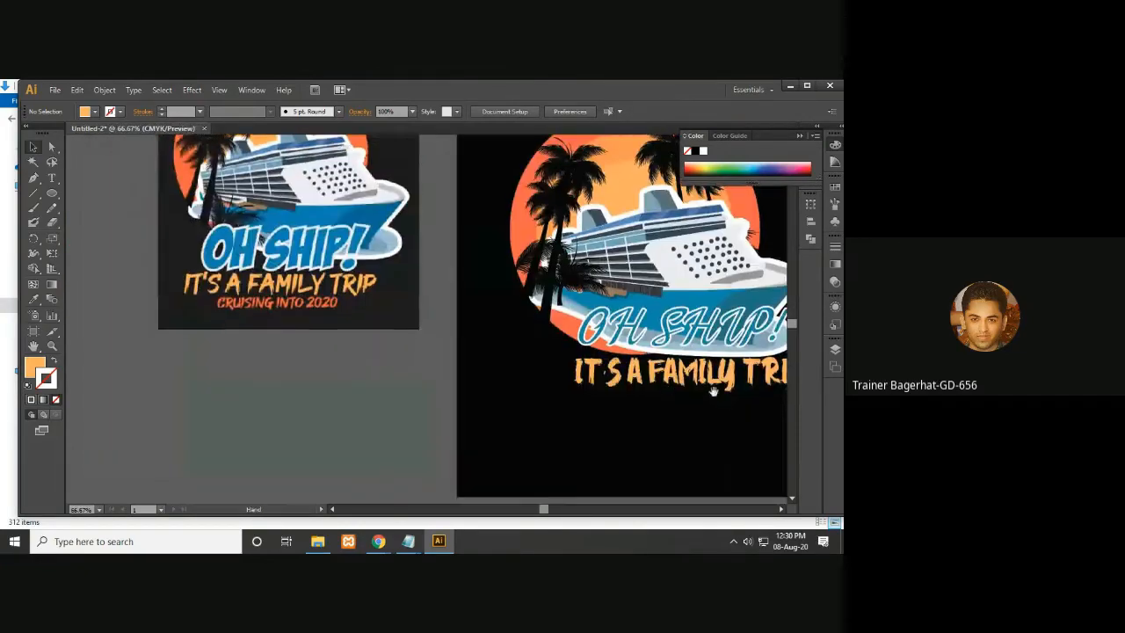
click(252, 440)
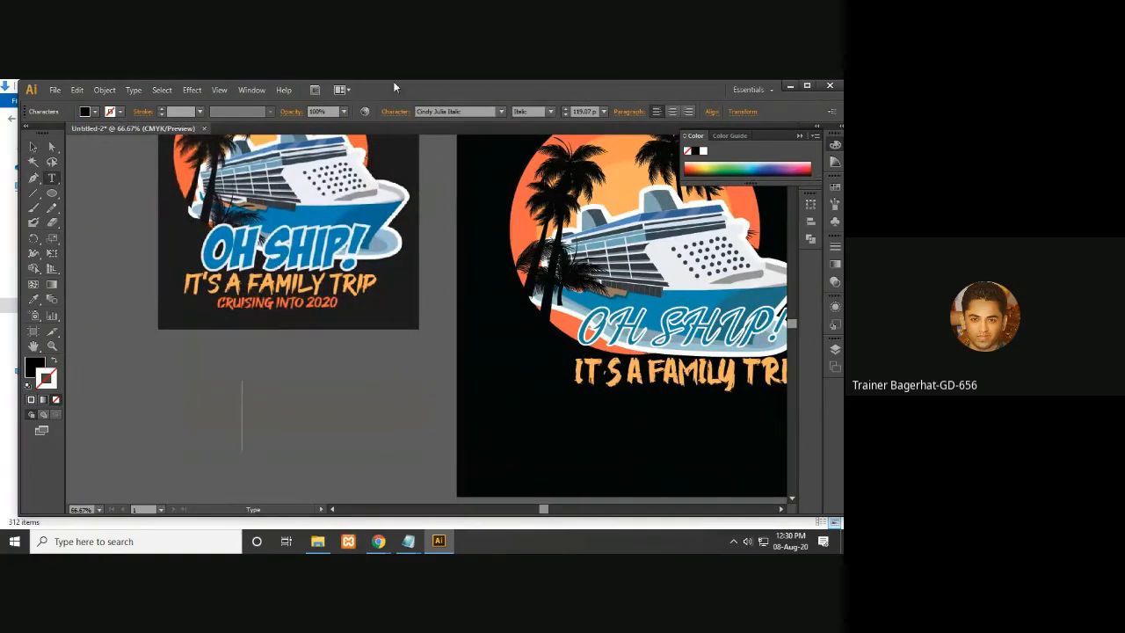
click(604, 112)
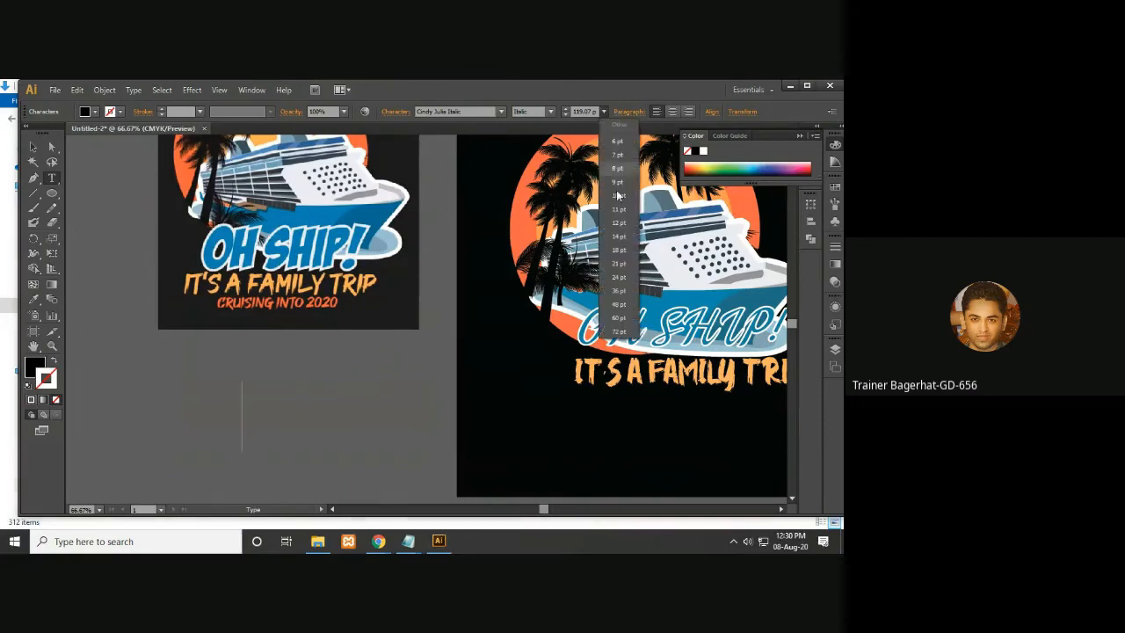
click(620, 332)
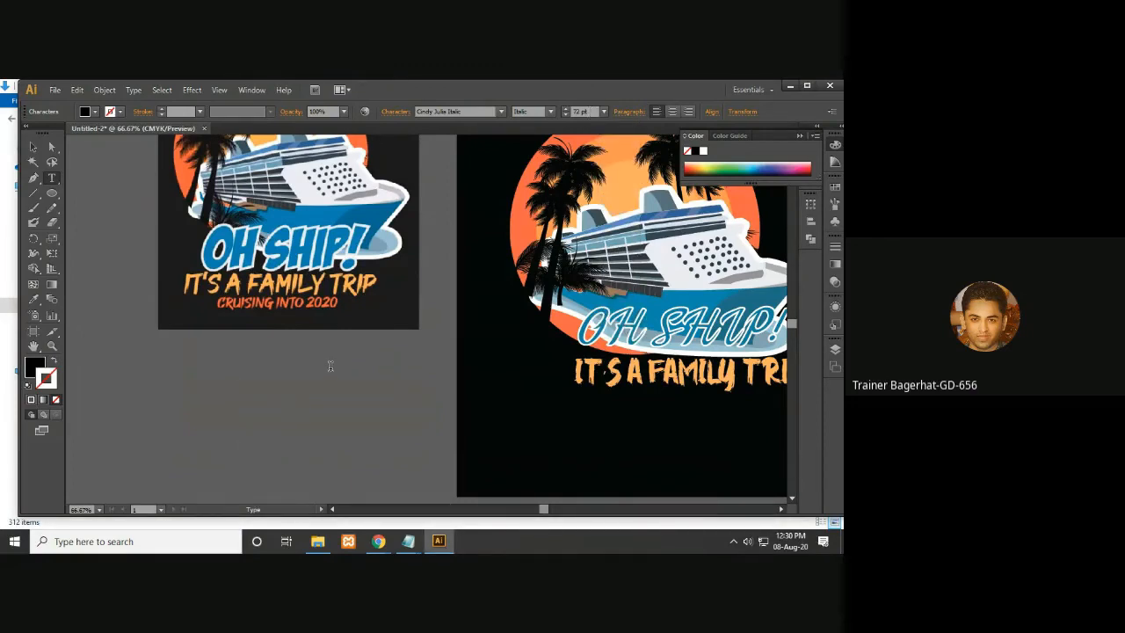
text(c)
key(BackSpace)
text(c)
text(c)
text(R)
text(UISIN)
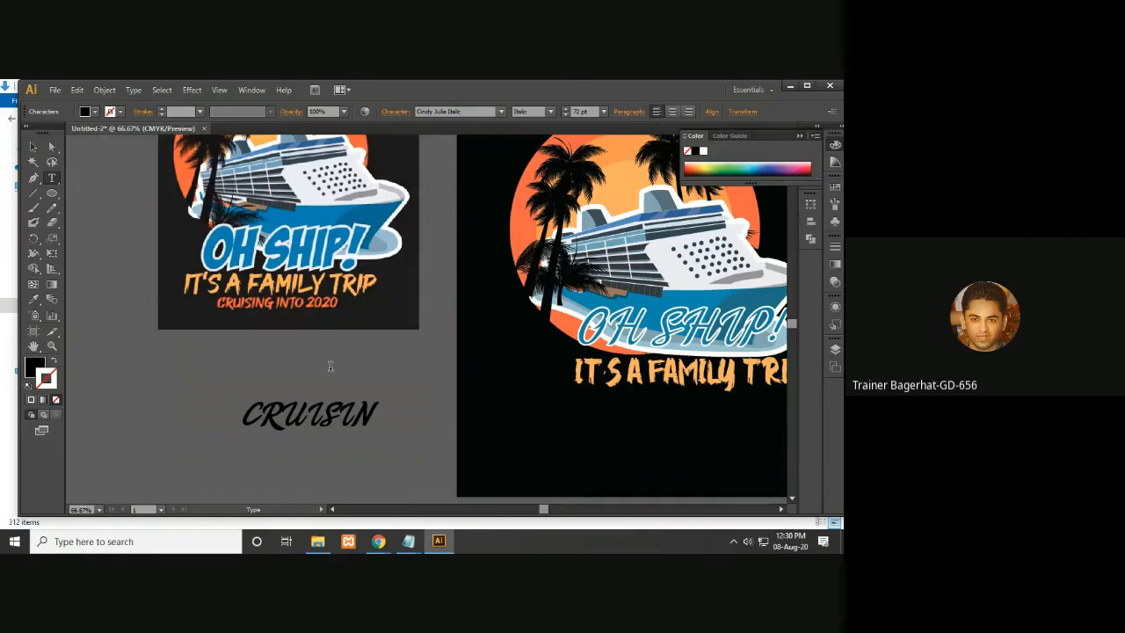
text(G INT)
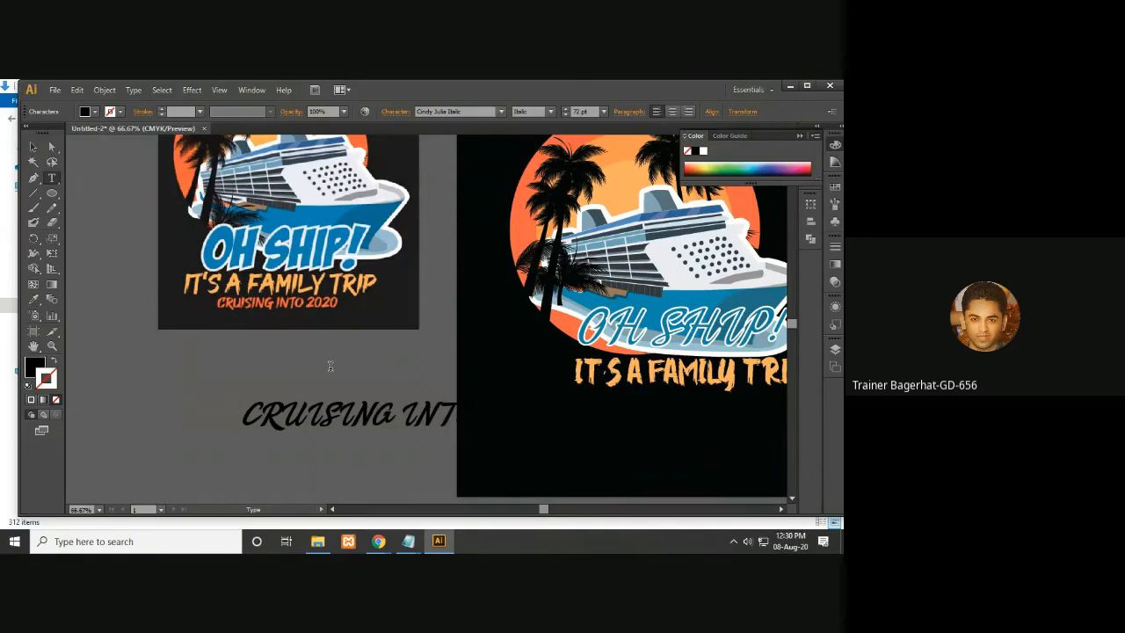
key(Escape)
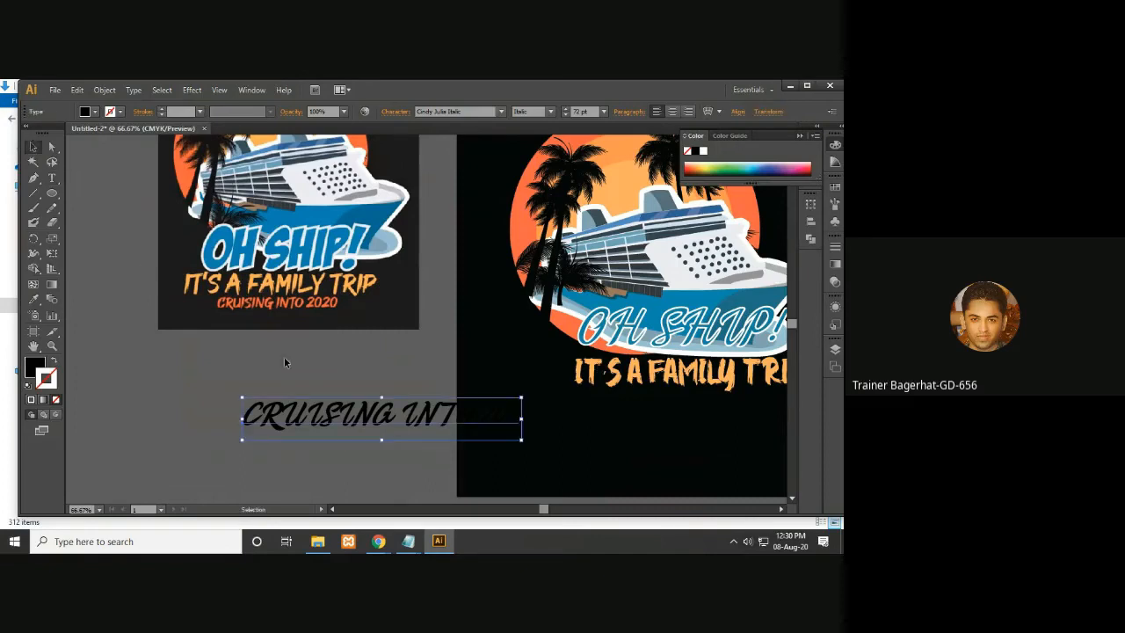
drag(352, 420, 231, 386)
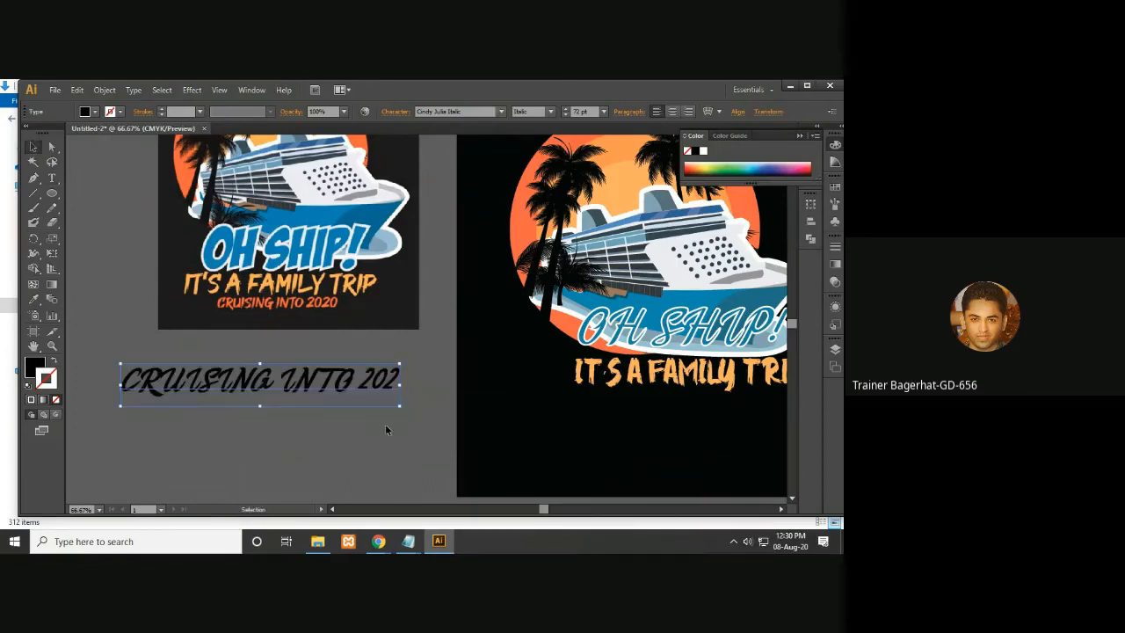
- Sample the reference subtitle's orange onto the CRUISING line with the Eyedropper
click(34, 299)
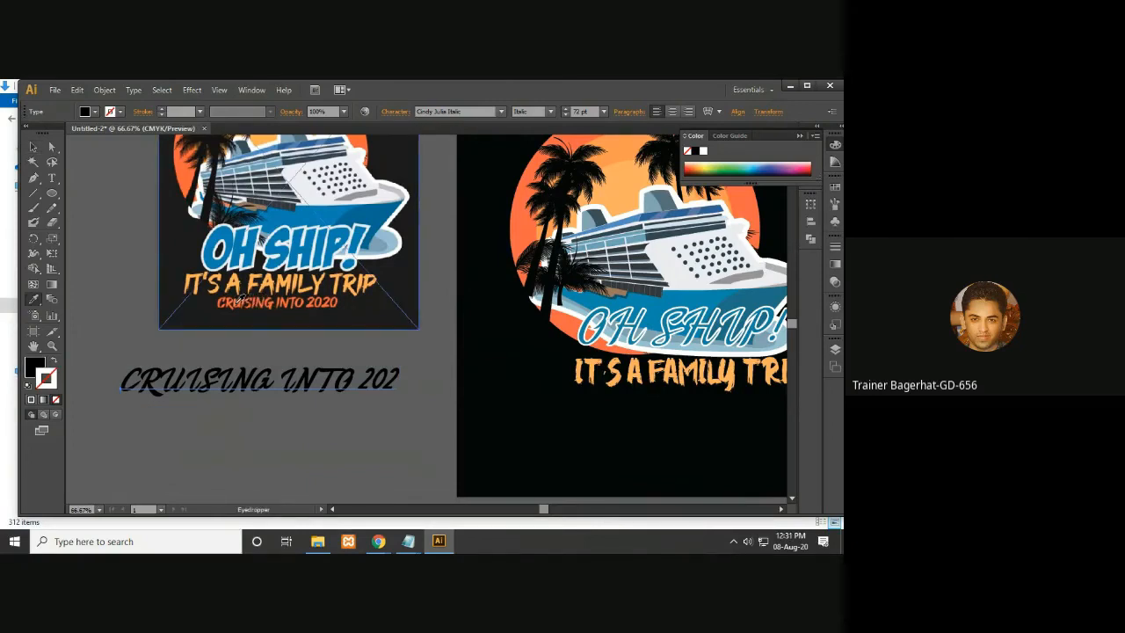
click(243, 298)
key(v)
key(ctrl+1)
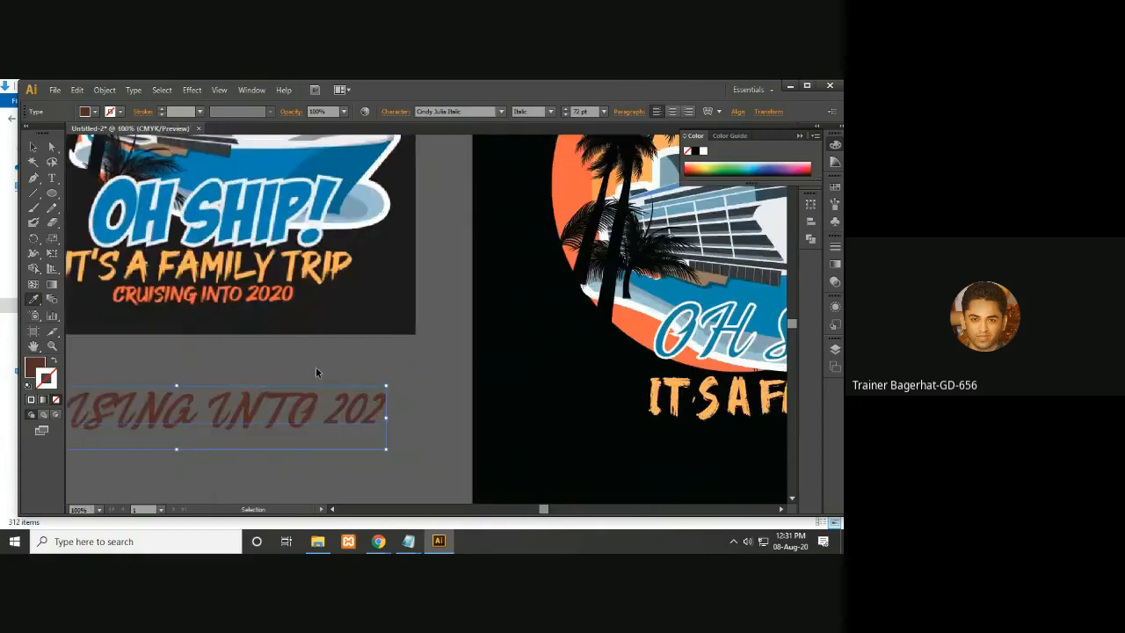
key(ctrl+plus)
drag(330, 362, 510, 288)
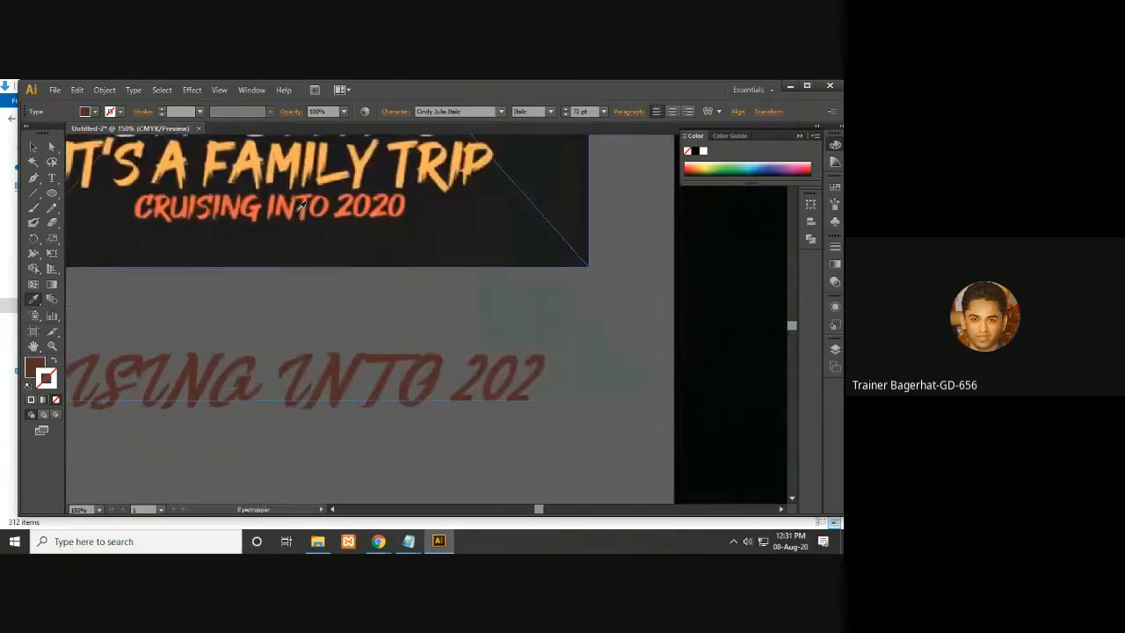
scroll(297, 202, down, 1)
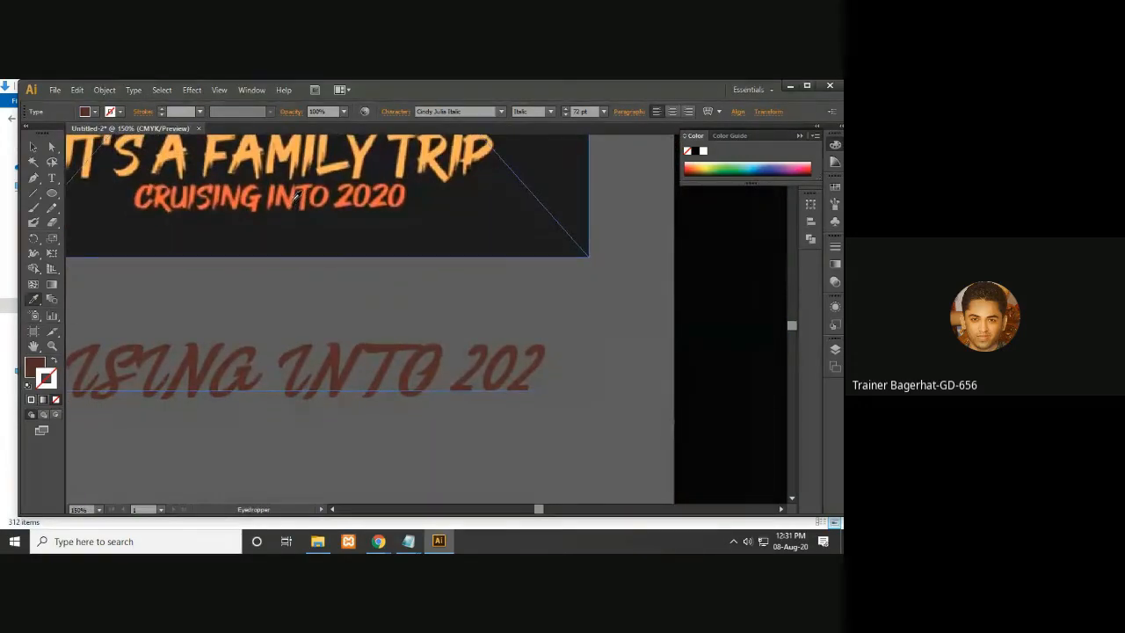
click(294, 195)
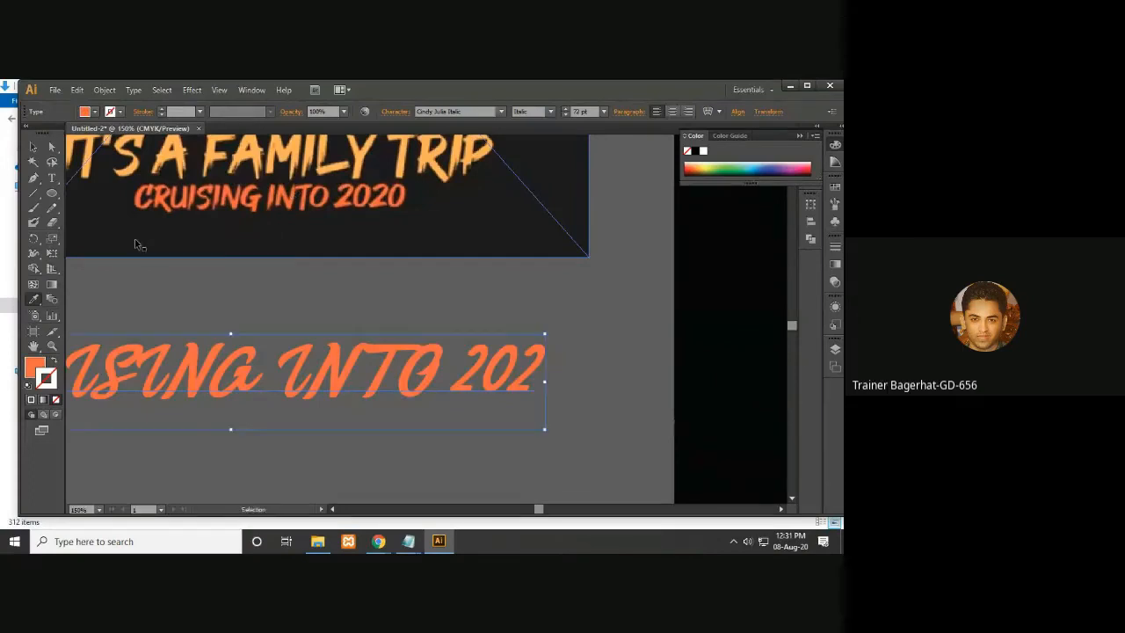
- Move the CRUISING line onto the artboard beneath IT'S A FAMILY TRIP
key(ctrl+minus)
key(ctrl+minus)
drag(465, 367, 290, 354)
key(v)
click(287, 331)
drag(287, 331, 710, 361)
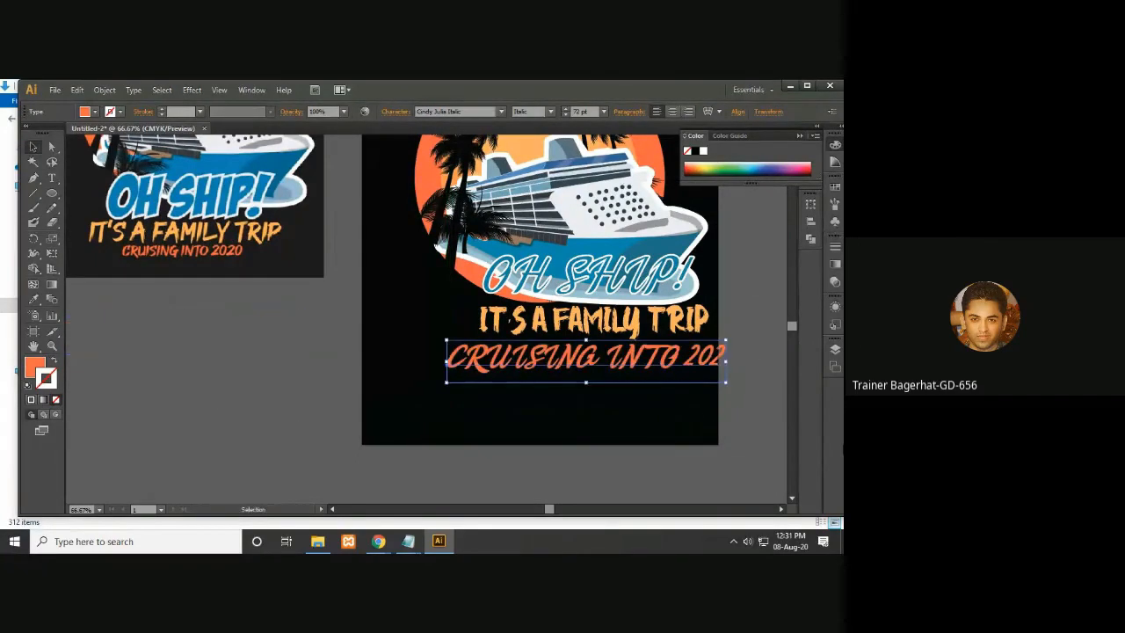
- Complete the subtitle text so it reads CRUISING INTO 2020
key(t)
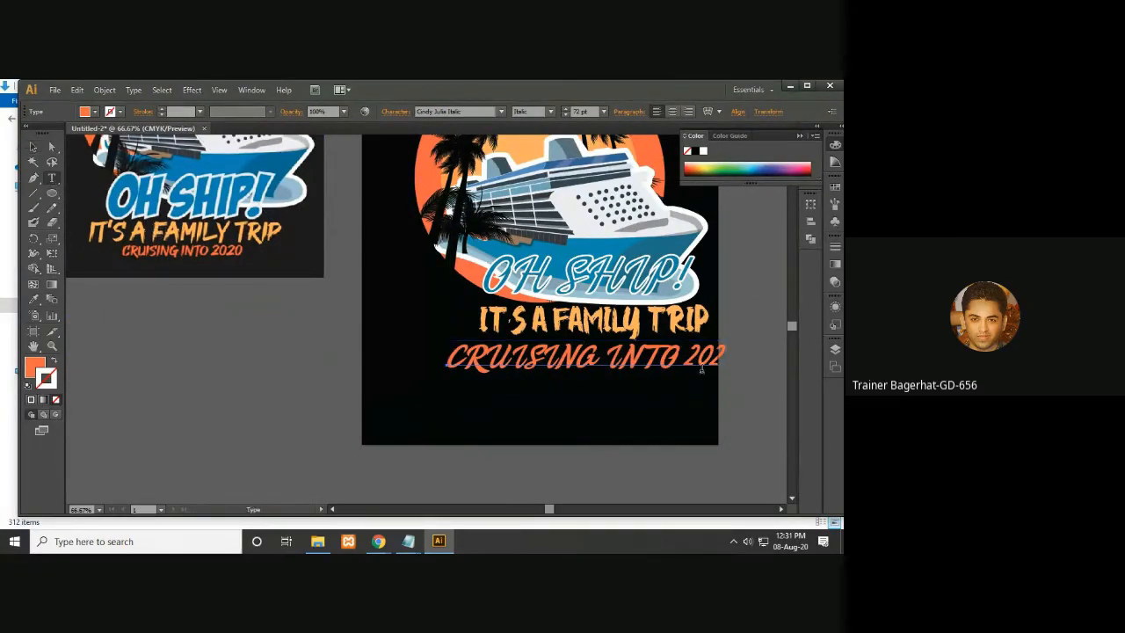
click(719, 352)
text(0)
- Scale the subtitle down to about 43 pt and nudge it up just below IT'S A FAMILY TRIP
click(33, 147)
key(space)
drag(742, 339, 721, 347)
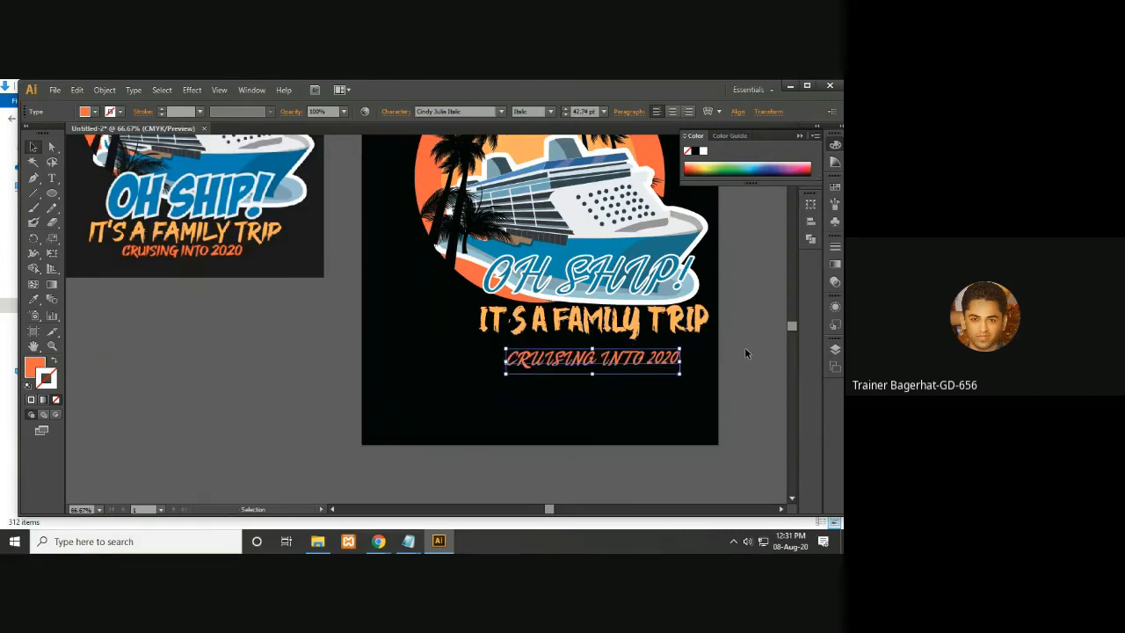
key(Up)
key(Up)
key(Up)
key(Up)
key(Up)
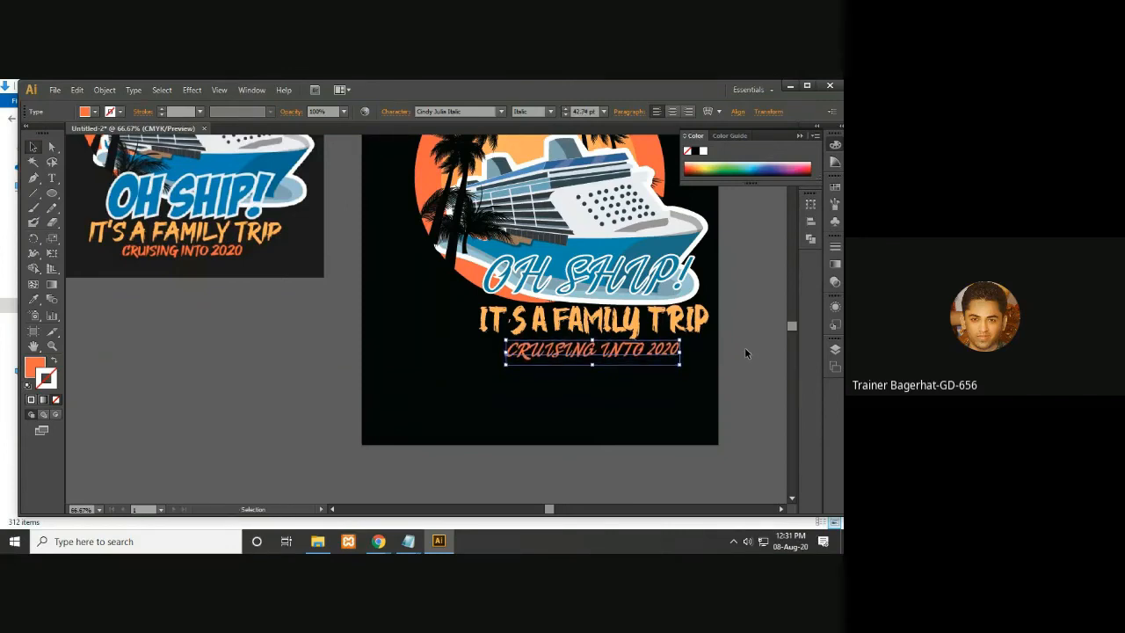
- Nudge the IT'S A FAMILY TRIP line slightly to the left
click(724, 366)
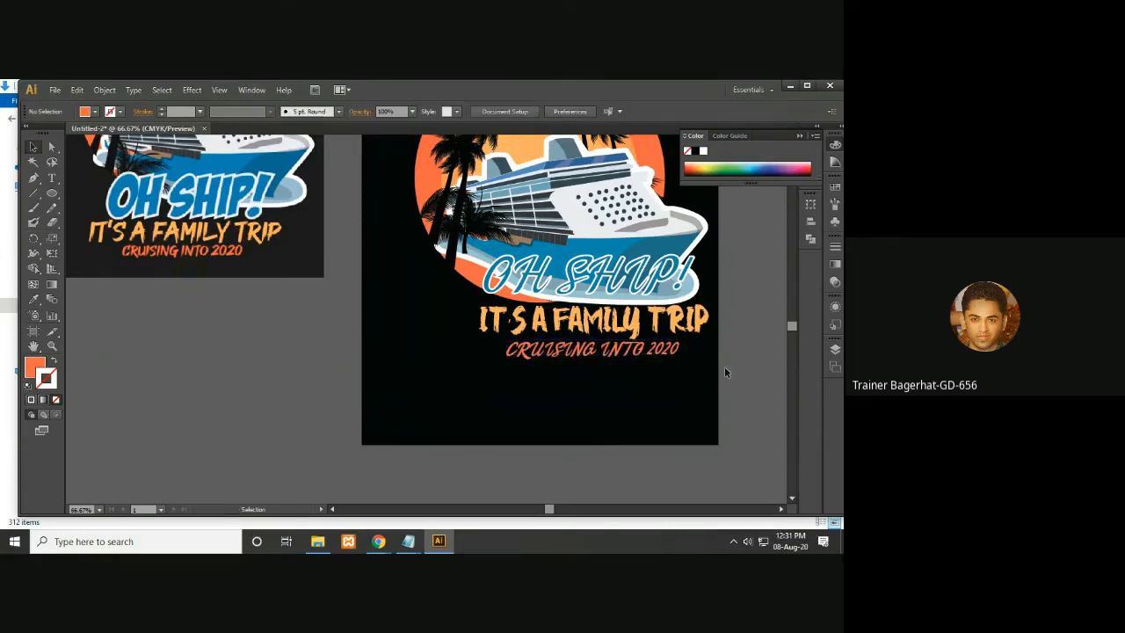
click(607, 287)
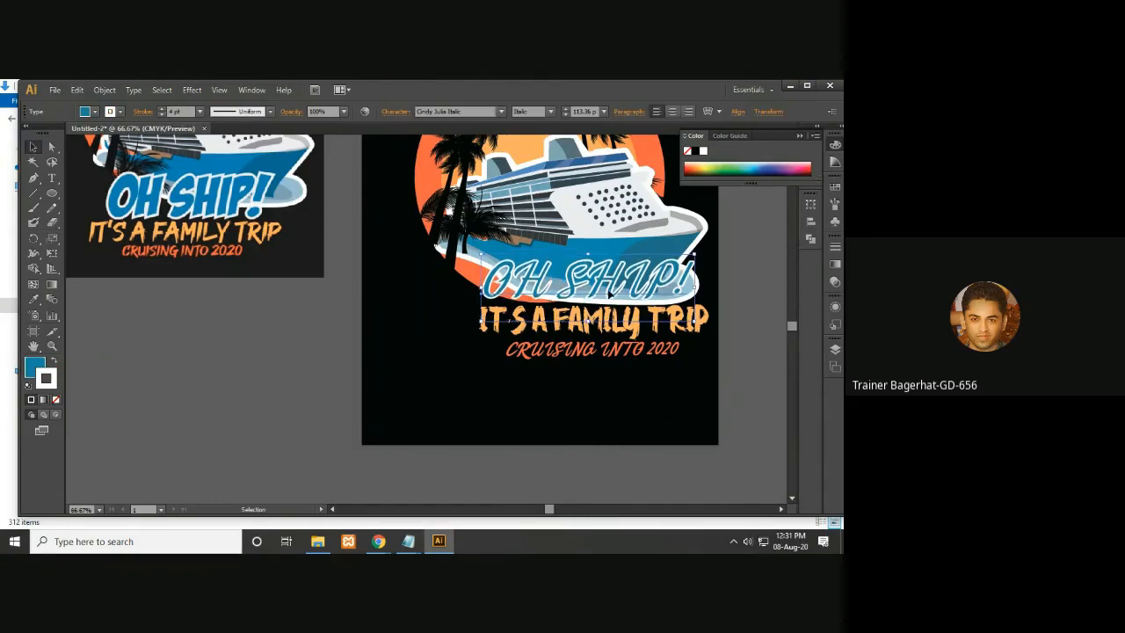
drag(753, 334, 748, 364)
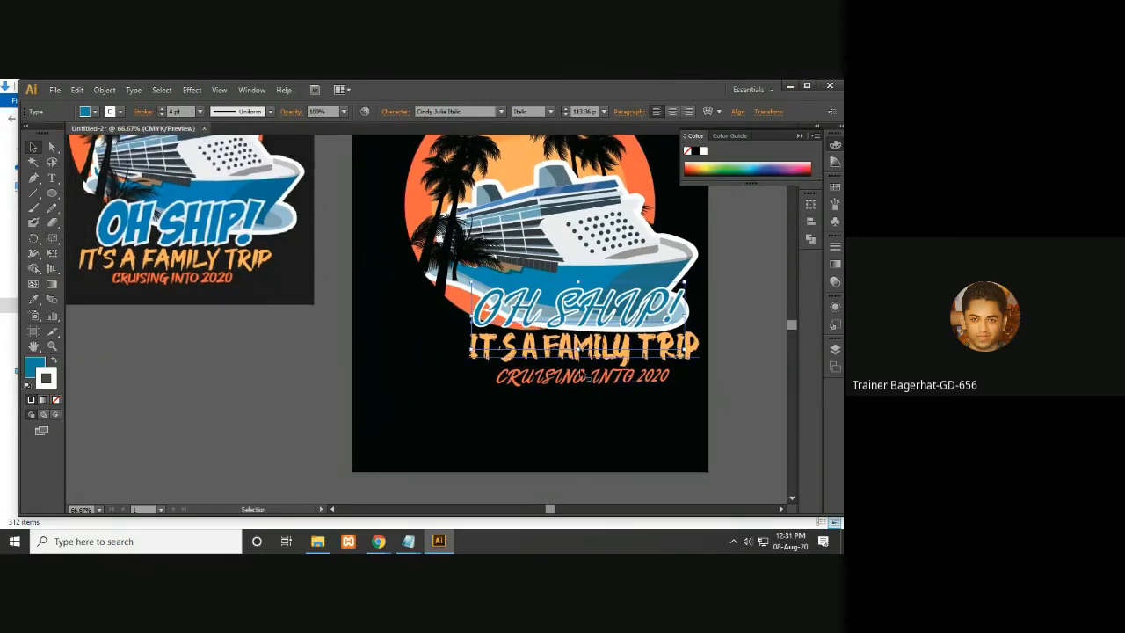
click(785, 379)
click(699, 356)
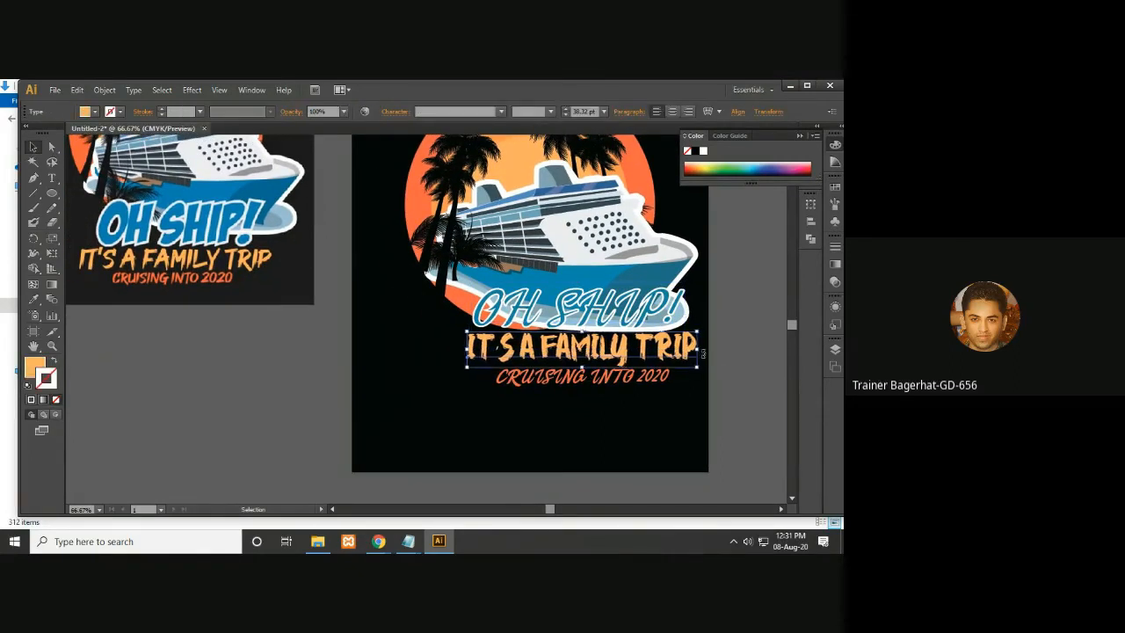
key(Left)
key(Left)
key(Left)
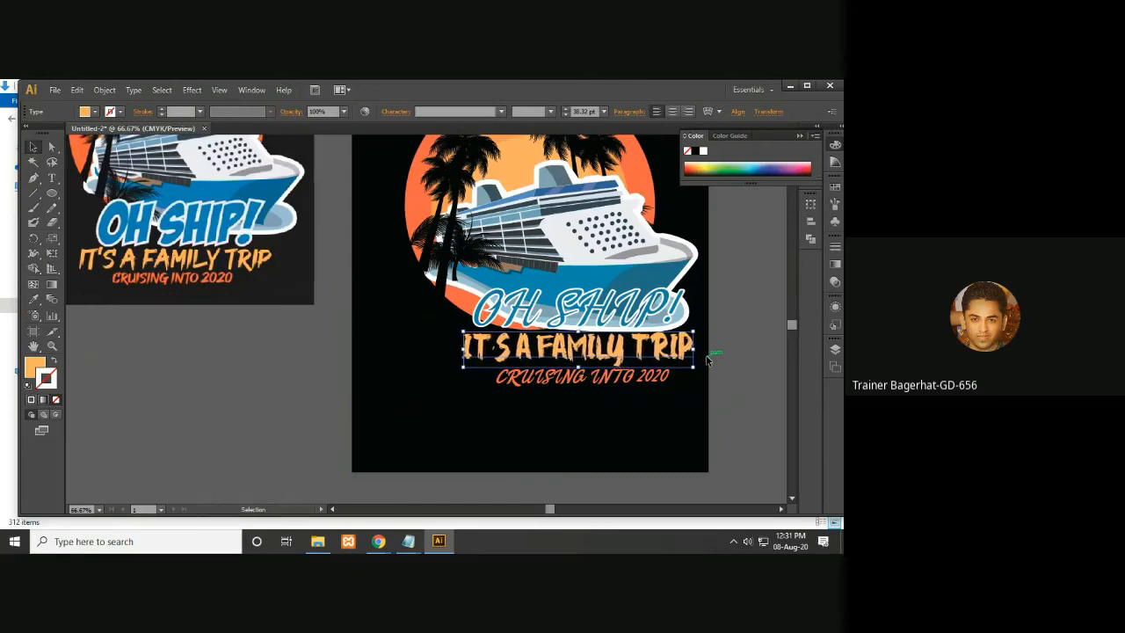
- Try fonts on the OH SHIP! headline text, settling on Britannic Bold
drag(748, 389, 728, 417)
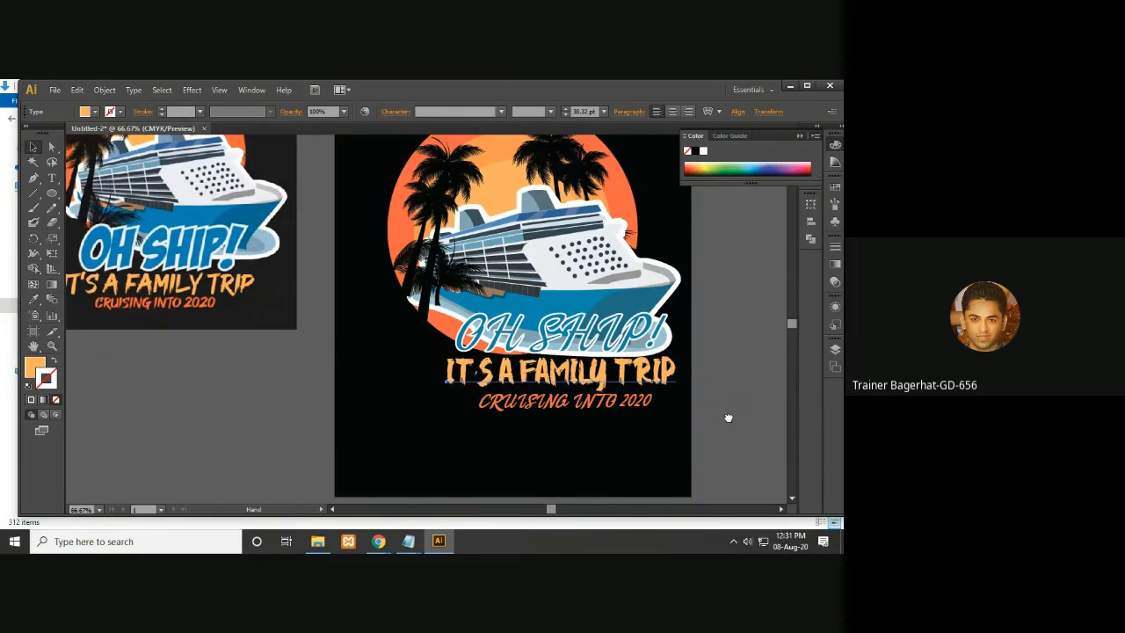
key(ctrl+minus)
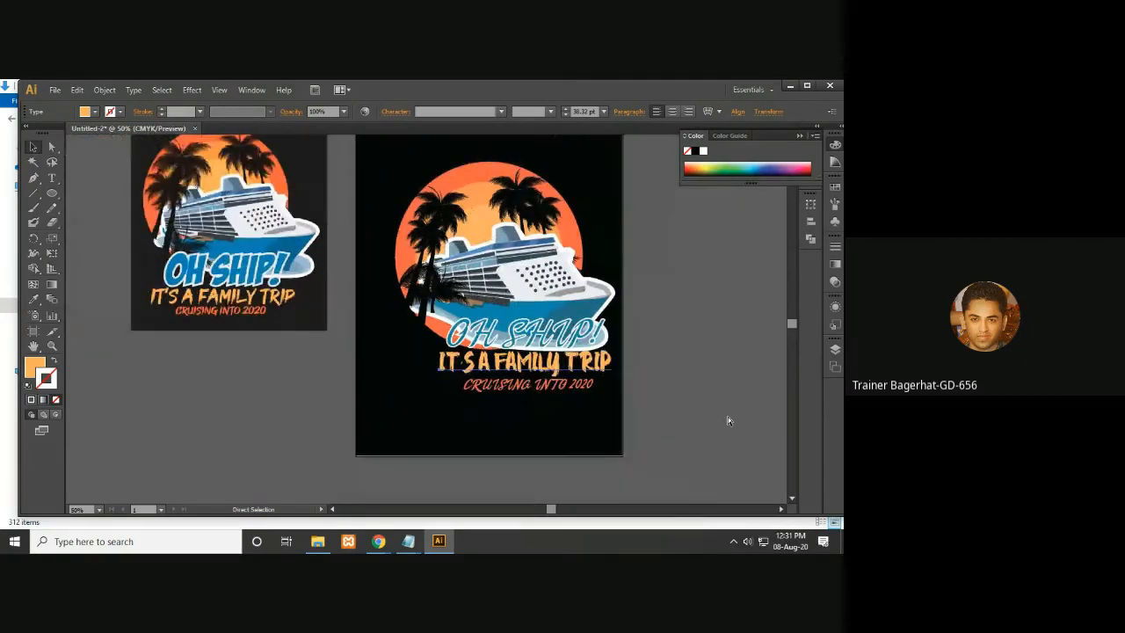
key(ctrl+minus)
key(ctrl+plus)
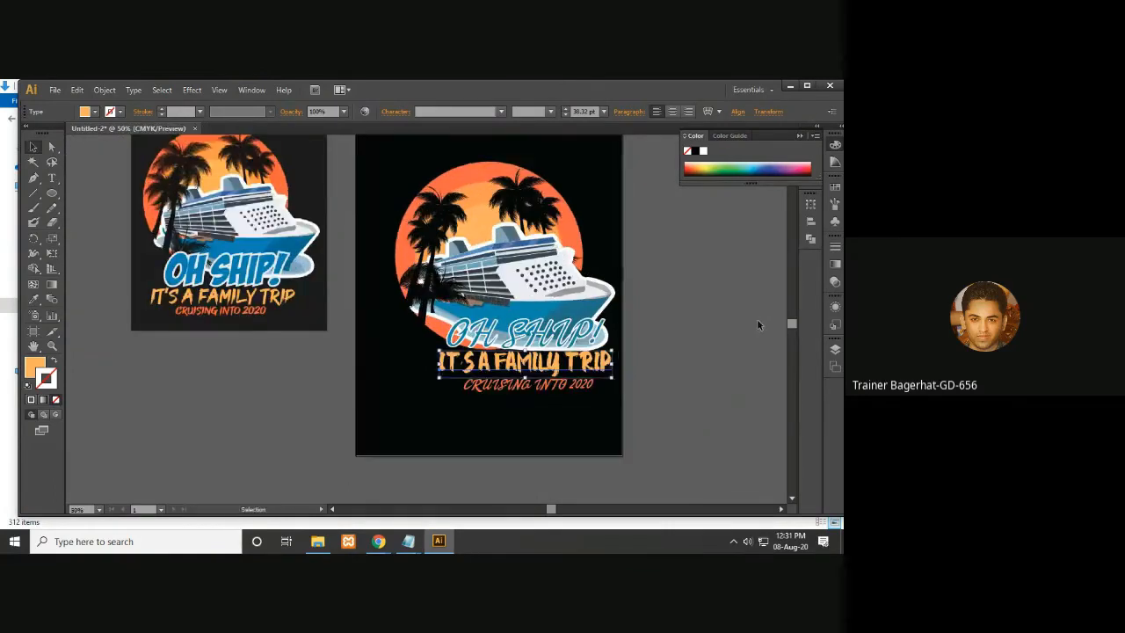
drag(703, 326, 618, 326)
click(476, 334)
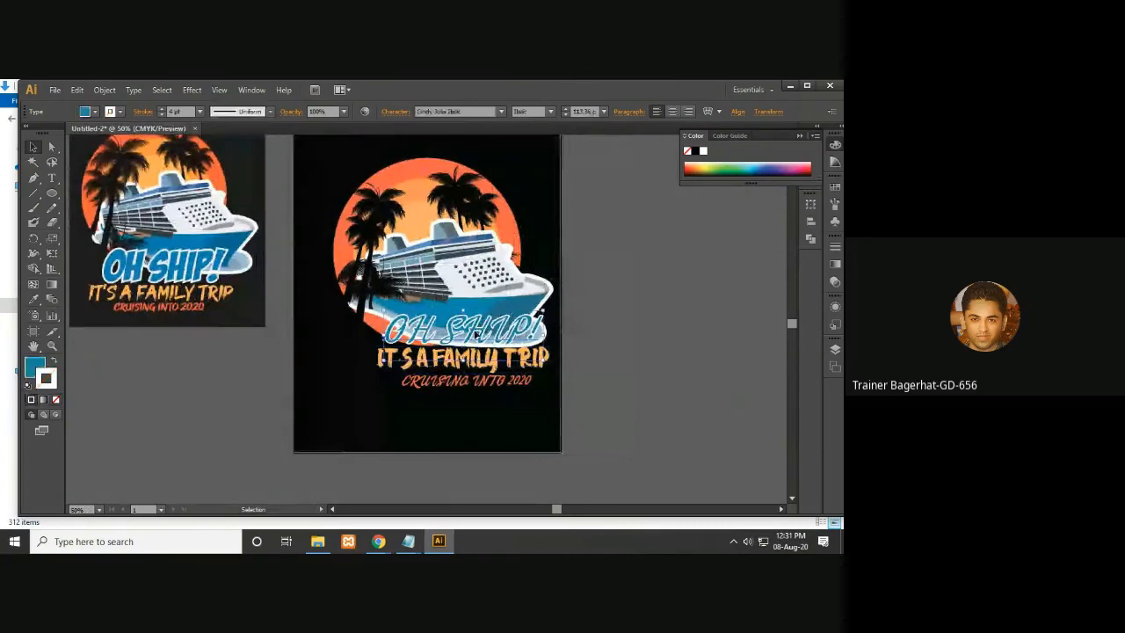
click(52, 179)
double_click(479, 330)
key(ctrl+a)
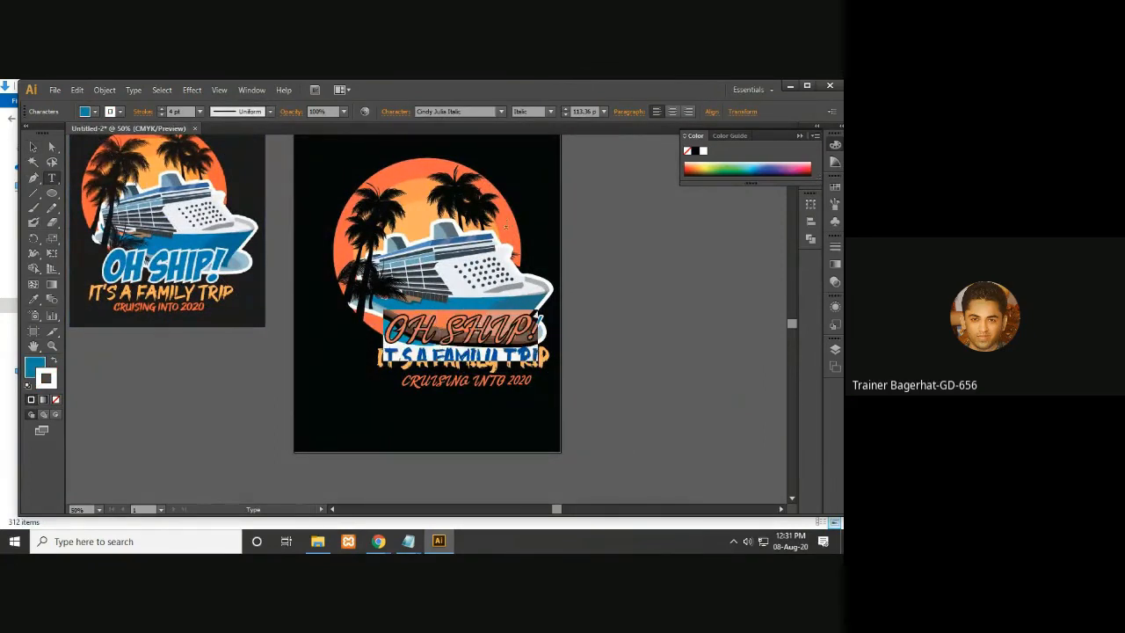
click(463, 112)
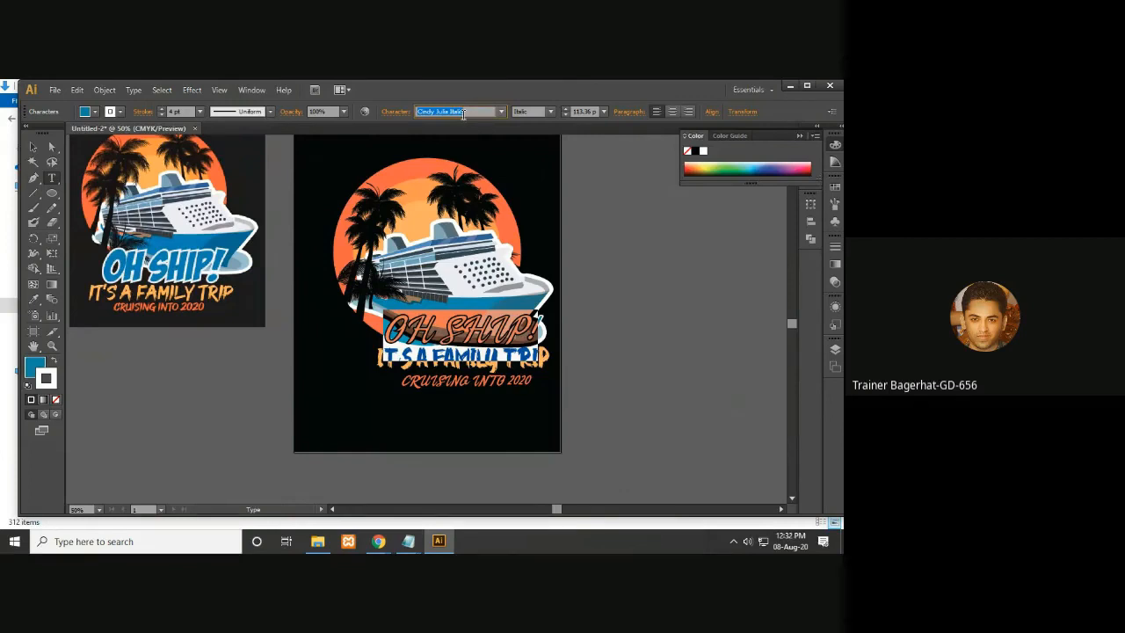
key(Up)
key(Up)
key(Up)
key(Up)
key(Up)
key(Up)
key(Up)
key(Up)
key(Up)
key(Up)
key(Up)
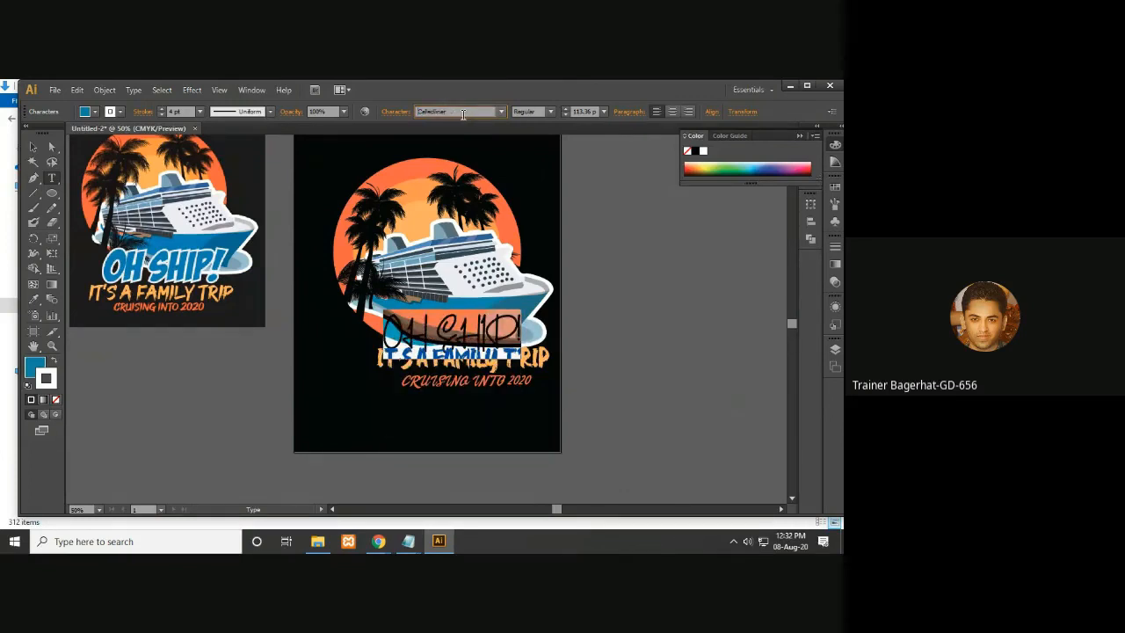
key(Up)
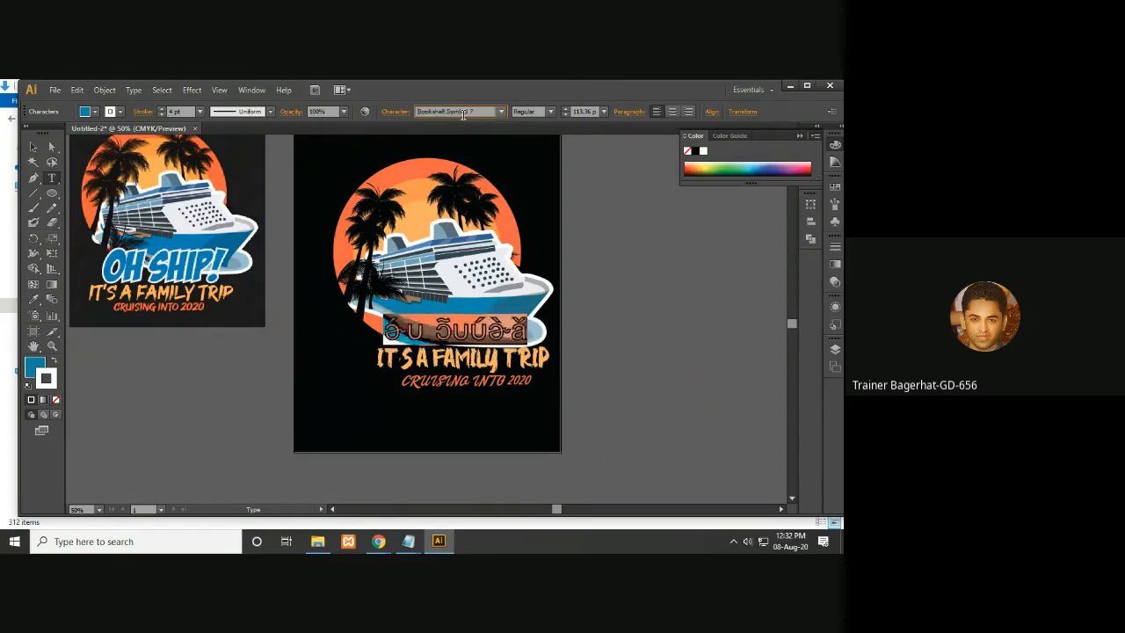
key(Up)
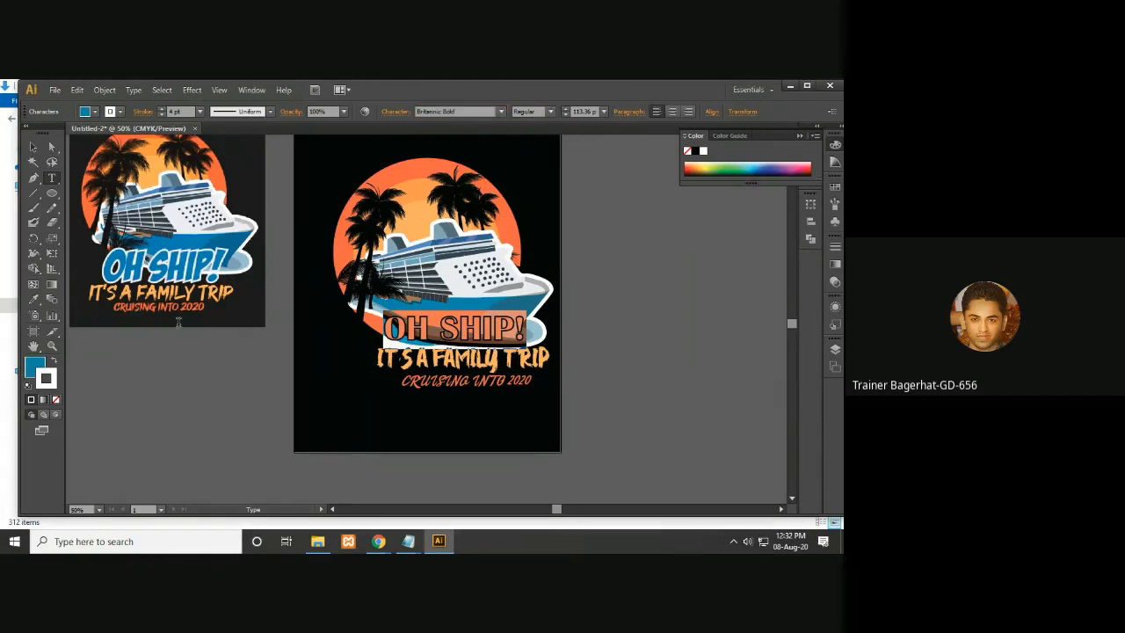
click(33, 147)
click(595, 296)
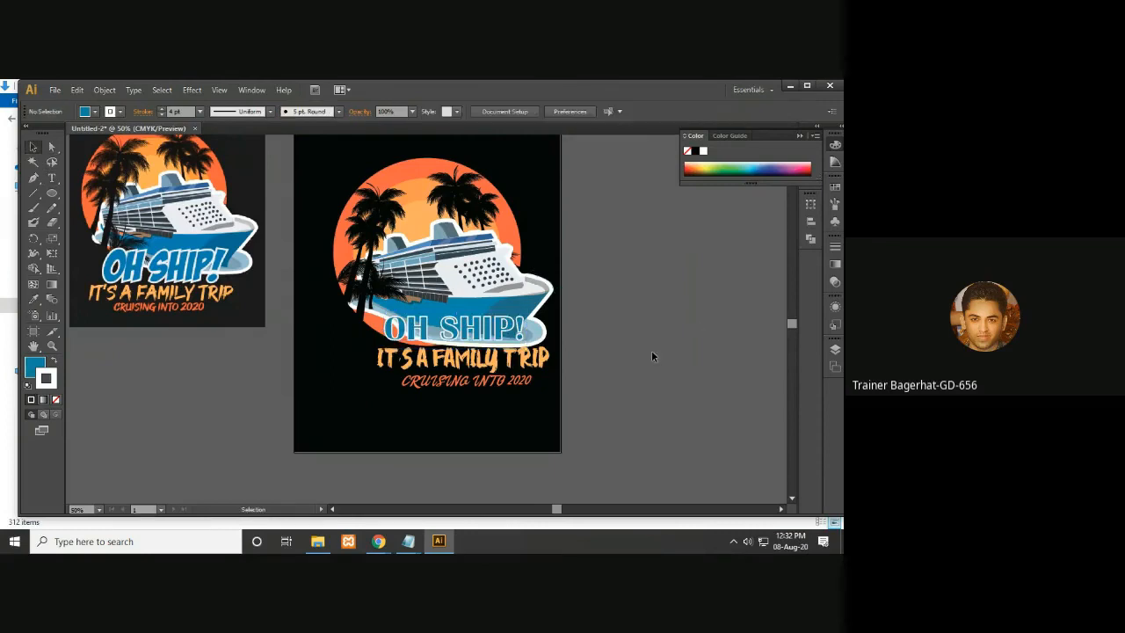
- Cycle through fonts for the OH SHIP! headline and set it to Gill Sans Ultra Bold
click(480, 332)
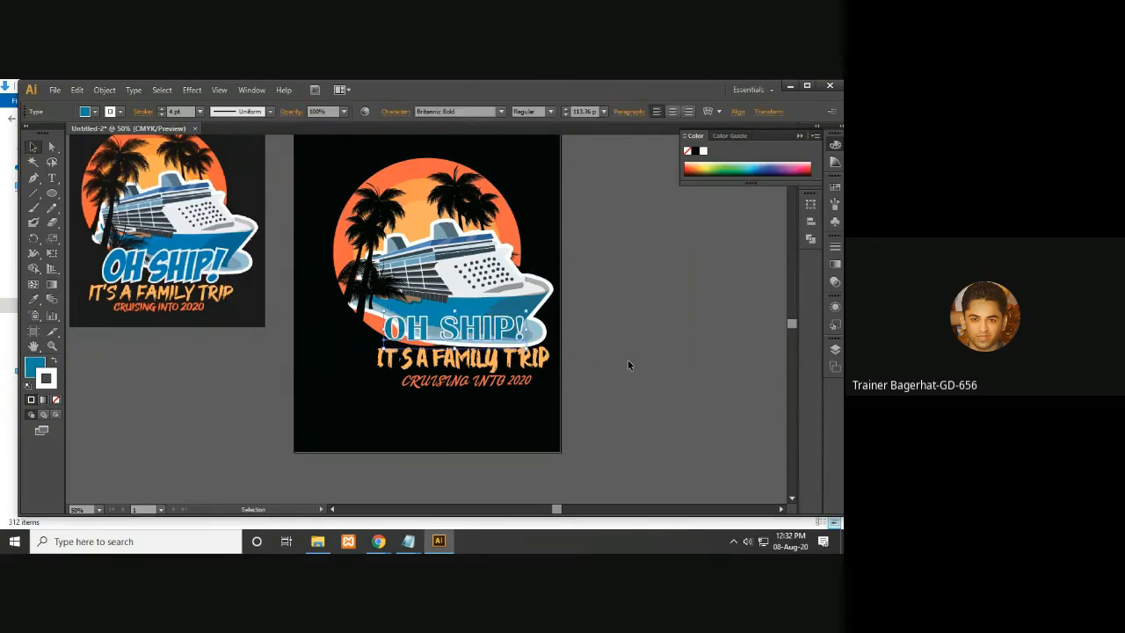
click(442, 111)
click(446, 112)
key(Up)
key(Up)
key(Up)
key(Up)
key(Up)
key(Up)
key(Up)
key(Up)
key(Up)
key(Up)
key(Down)
key(Down)
key(Up)
key(Up)
key(Up)
key(Up)
key(Up)
key(Up)
key(Up)
key(Up)
key(Up)
key(Up)
key(Up)
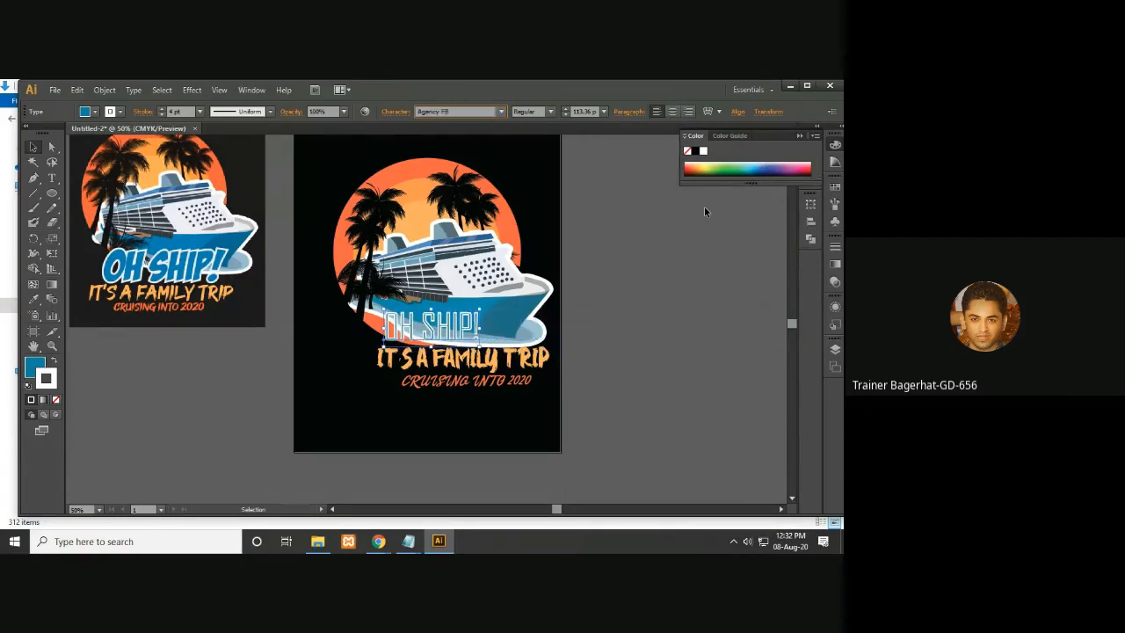
key(Down)
key(Down)
key(Down)
key(Down)
key(Down)
key(Down)
key(Down)
key(Down)
key(Down)
key(Down)
key(Down)
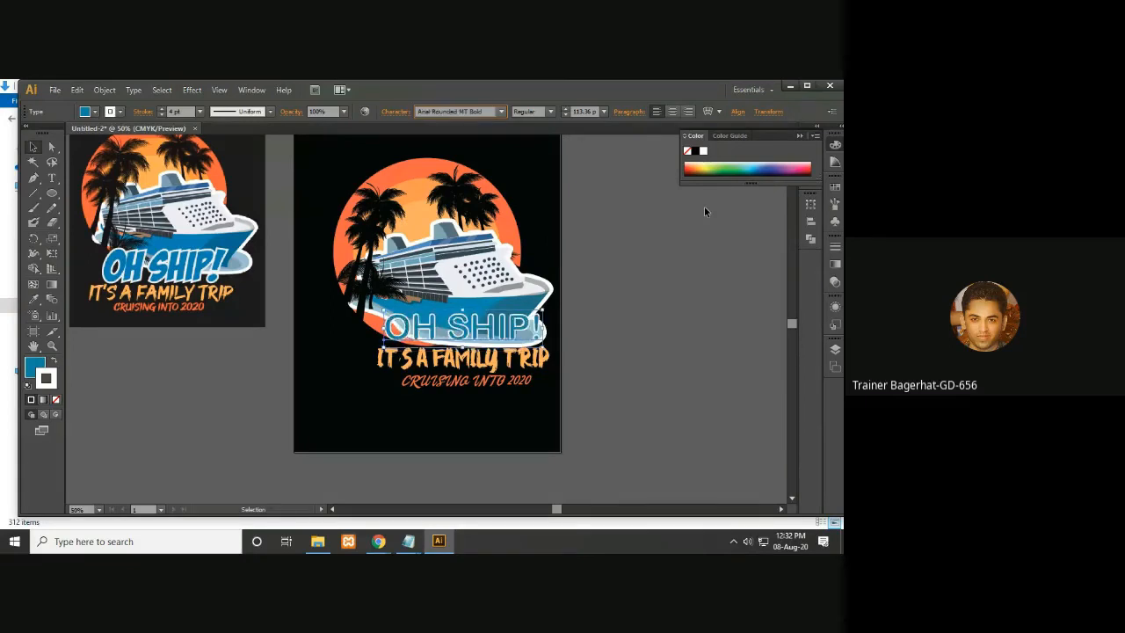
key(Down)
key(Down)
key(Down)
key(Down)
key(Down)
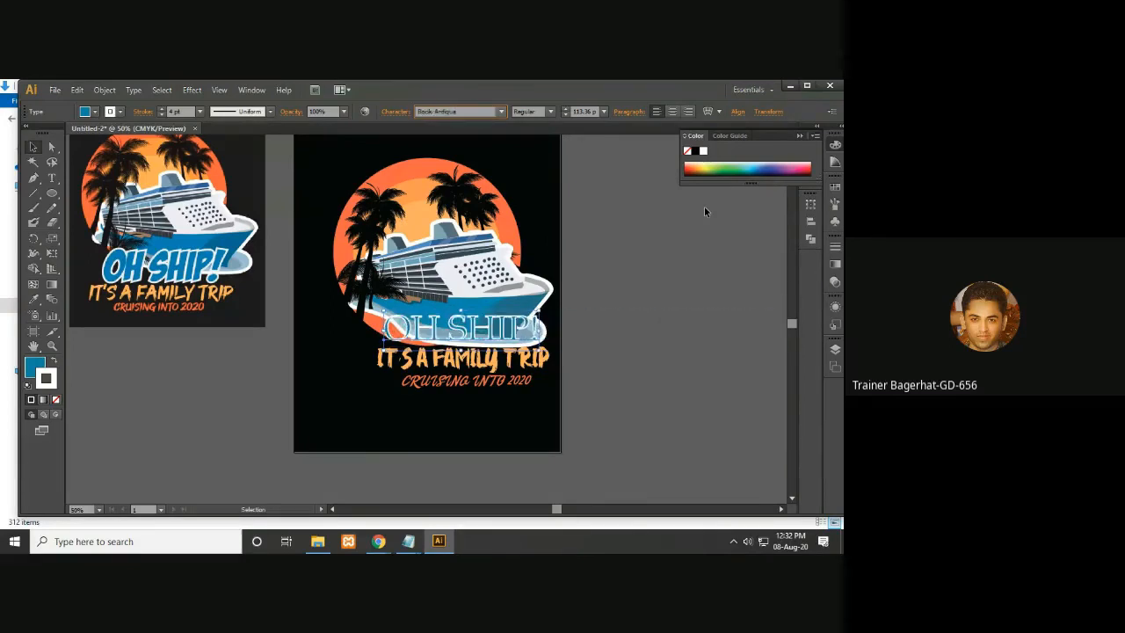
key(Down)
key(Down)
key(Down)
key(Down)
key(Down)
key(Down)
key(Down)
key(Down)
key(Down)
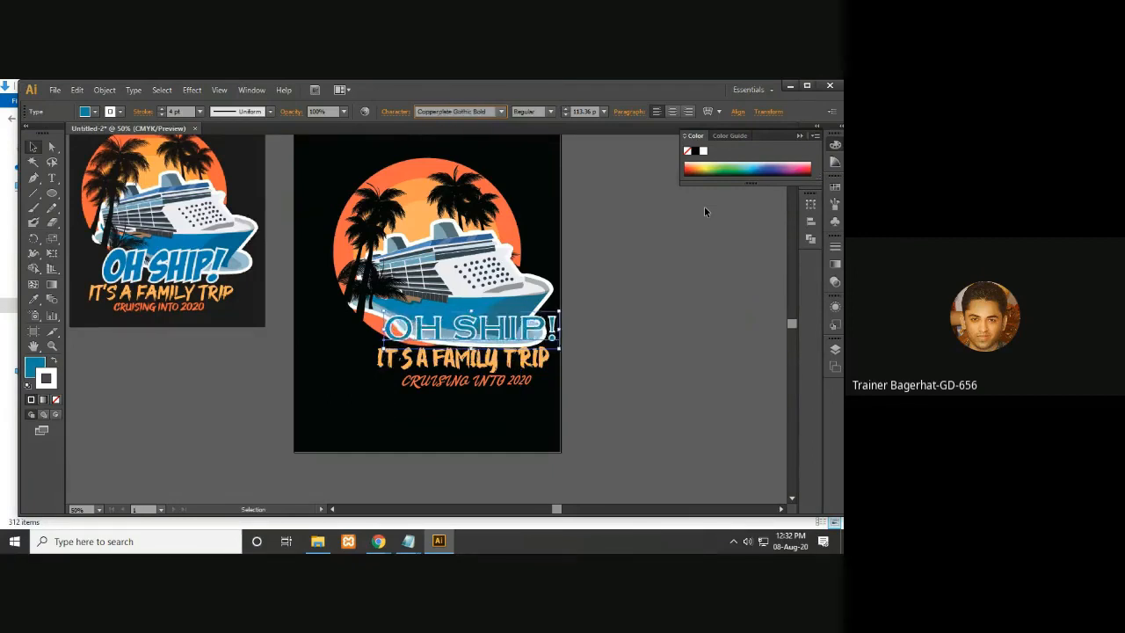
key(Down)
key(Down)
key(Down)
key(Down)
key(Down)
key(Down)
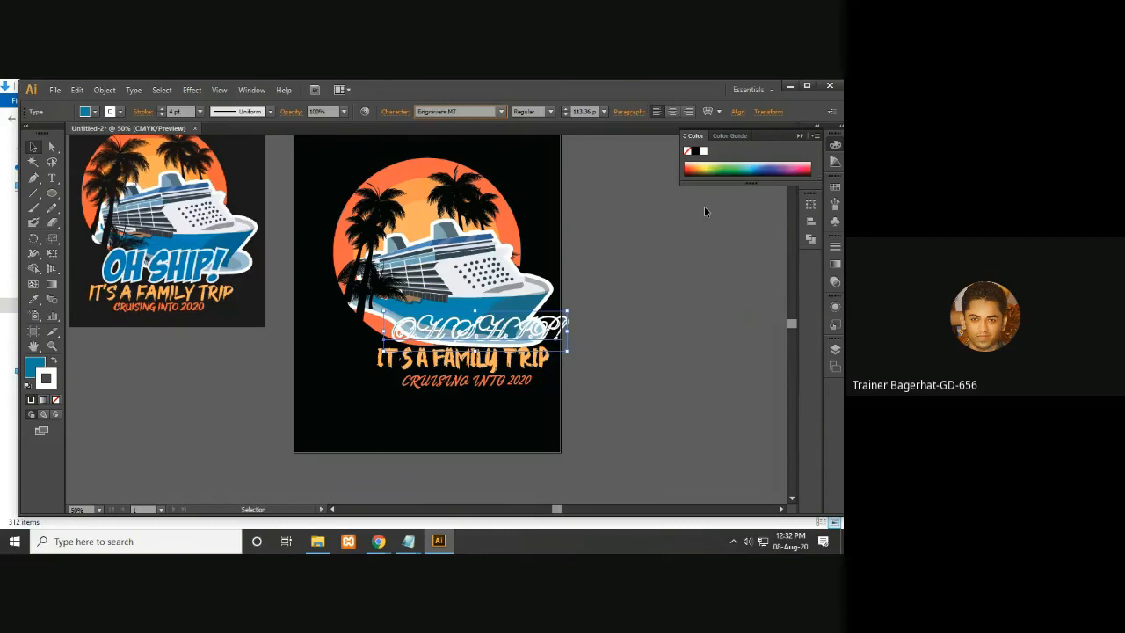
key(Down)
key(Down)
key(Down)
key(Down)
key(Down)
key(Down)
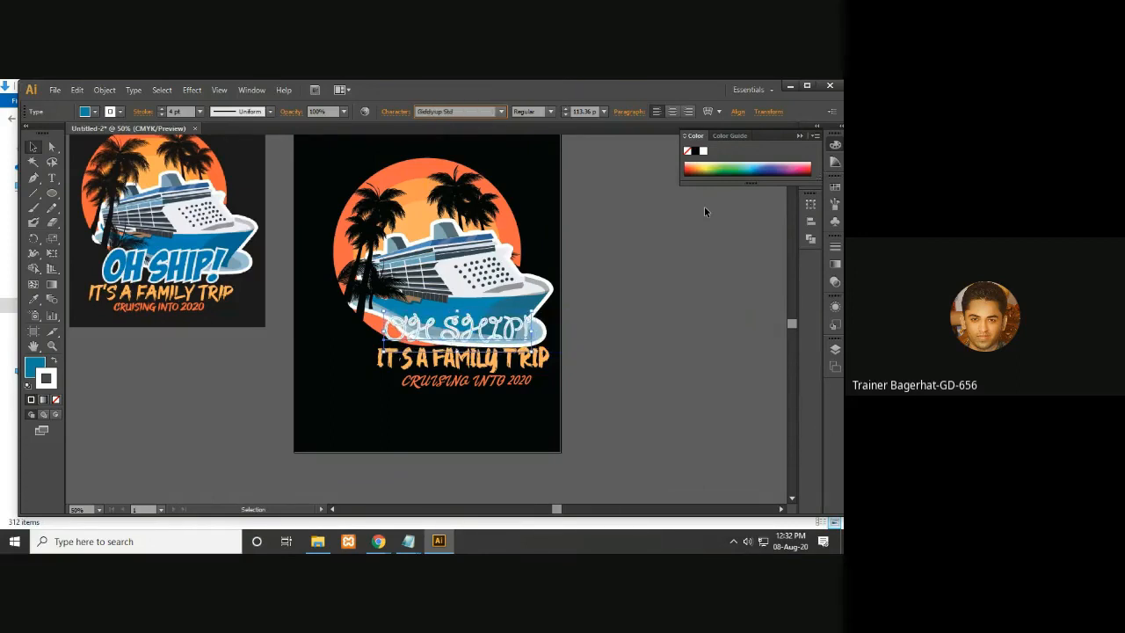
key(Down)
key(Down)
key(Down)
key(Down)
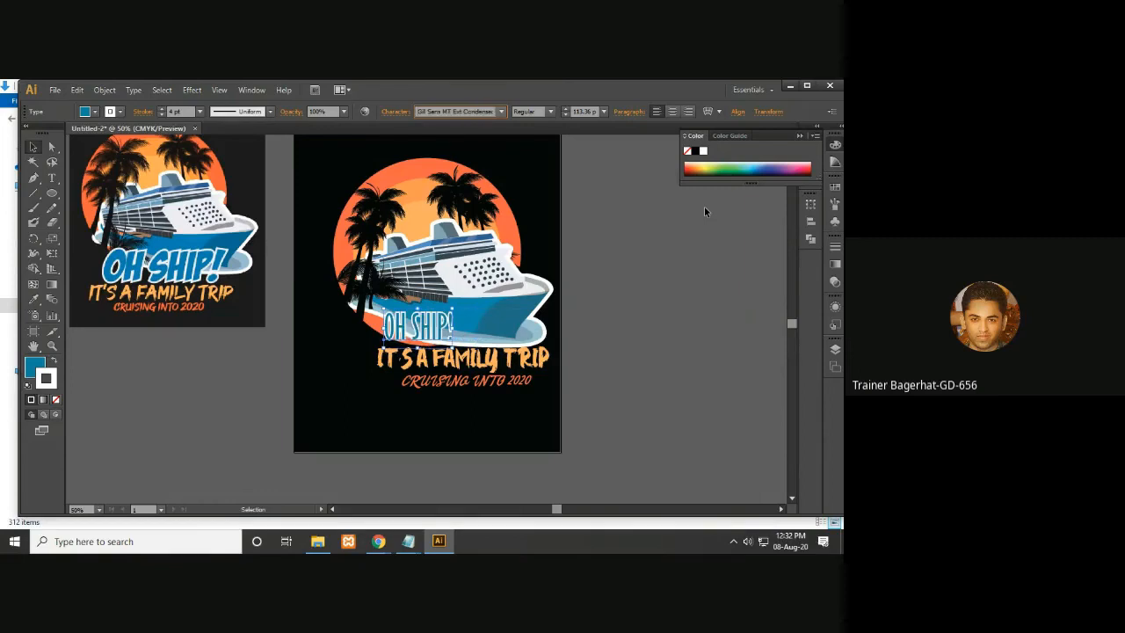
key(Down)
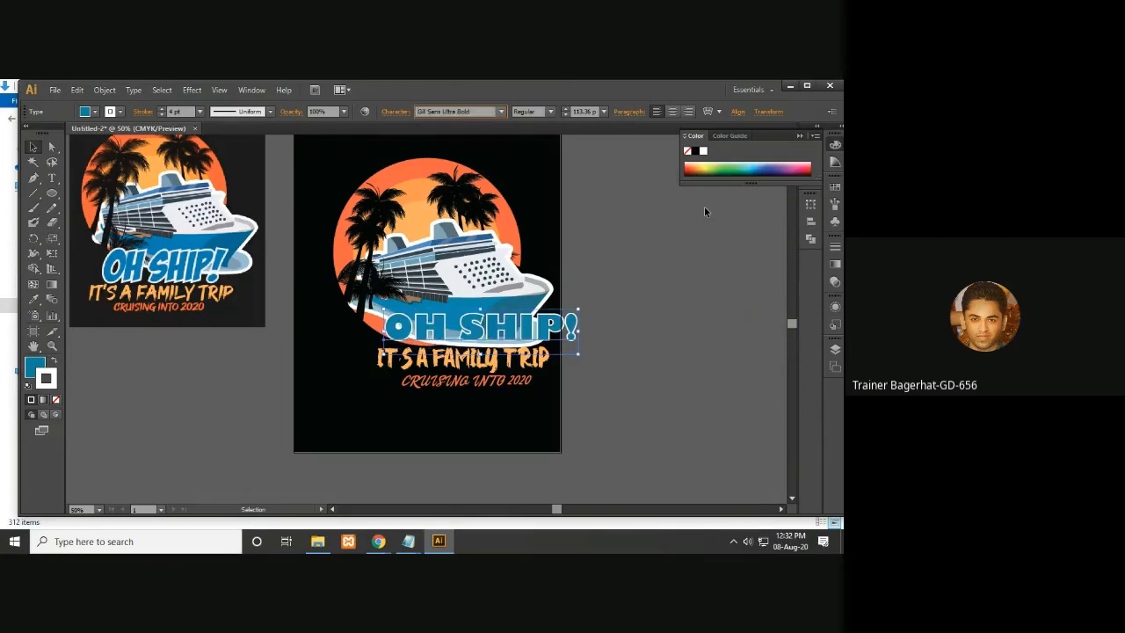
click(551, 111)
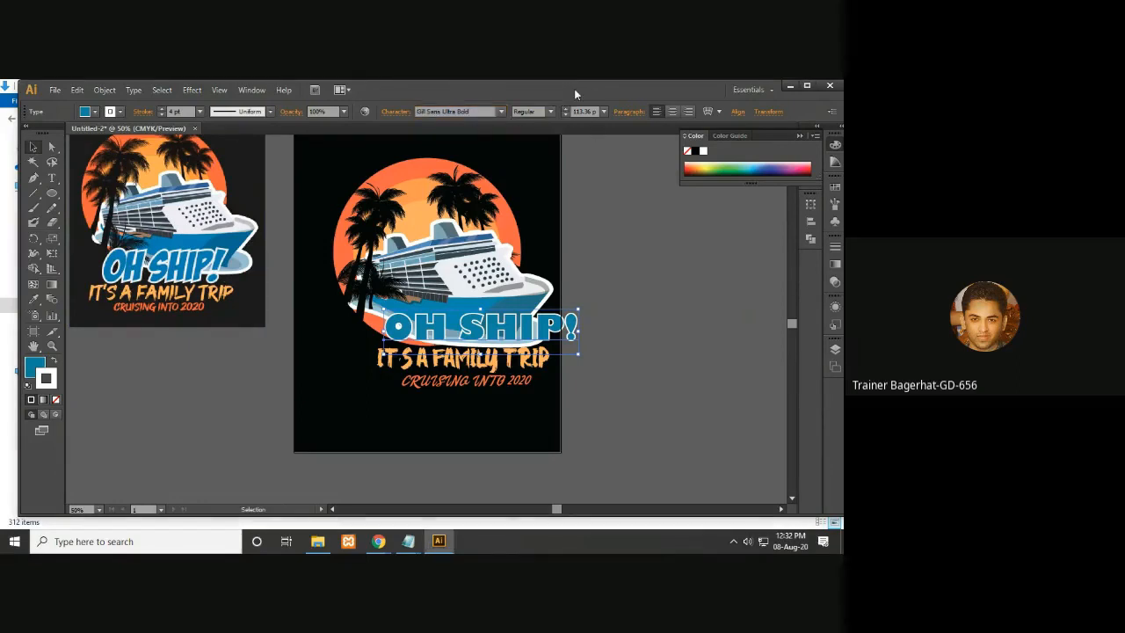
click(761, 419)
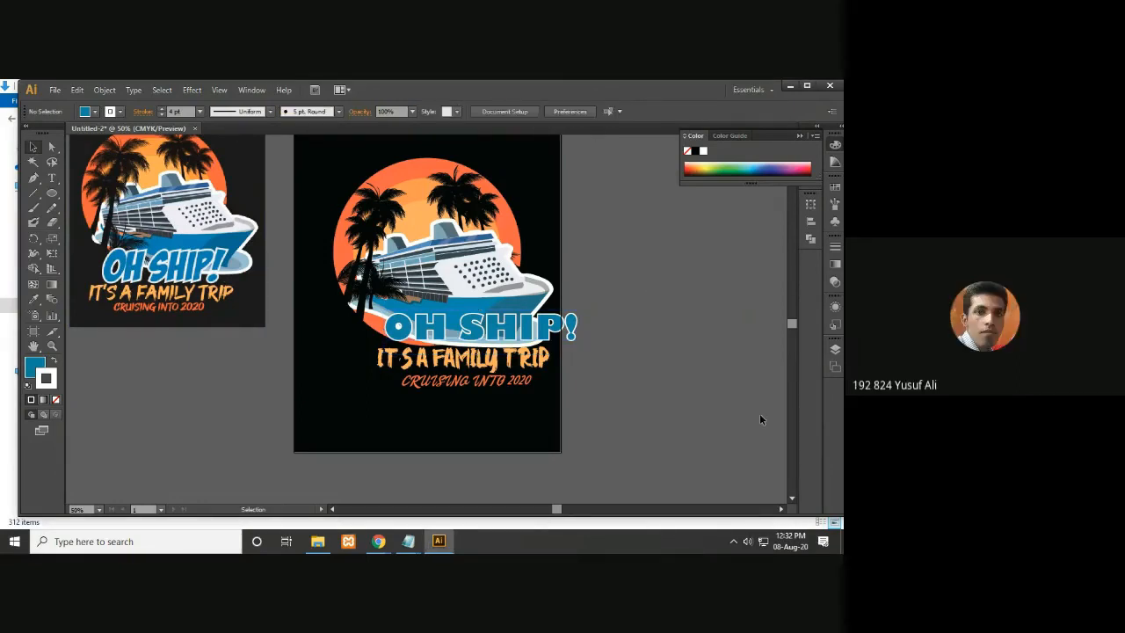
- Nudge the OH SHIP! headline to the left
click(518, 332)
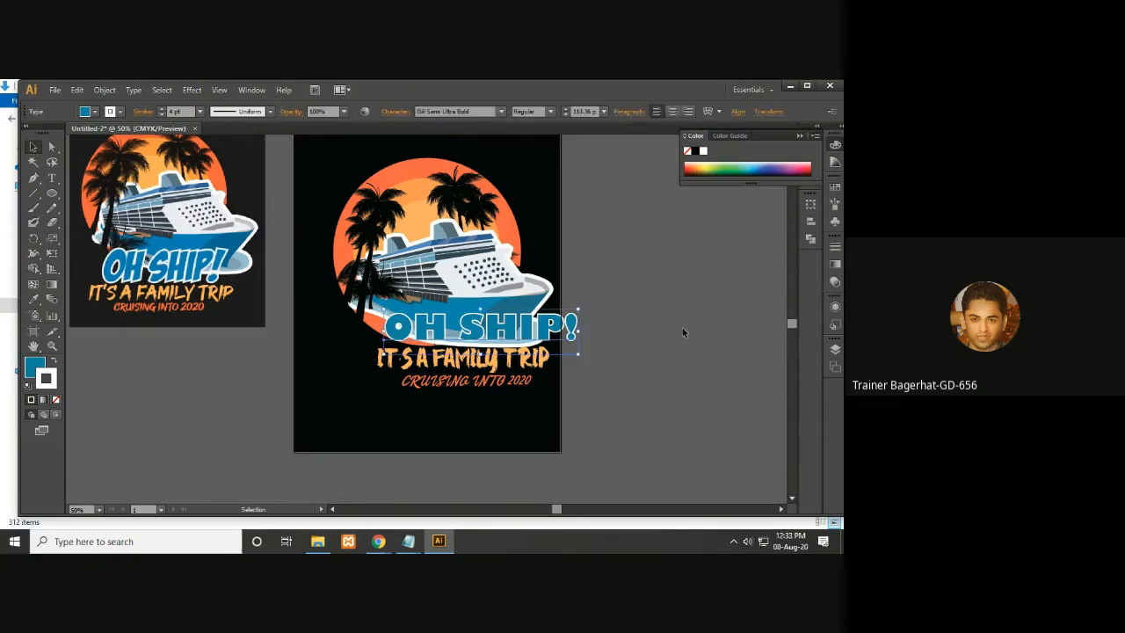
key(Left)
key(Left)
key(Left)
key(Left)
key(Left)
key(Left)
key(Left)
key(Left)
key(Left)
key(Left)
key(Left)
key(Left)
key(Left)
key(Left)
key(Left)
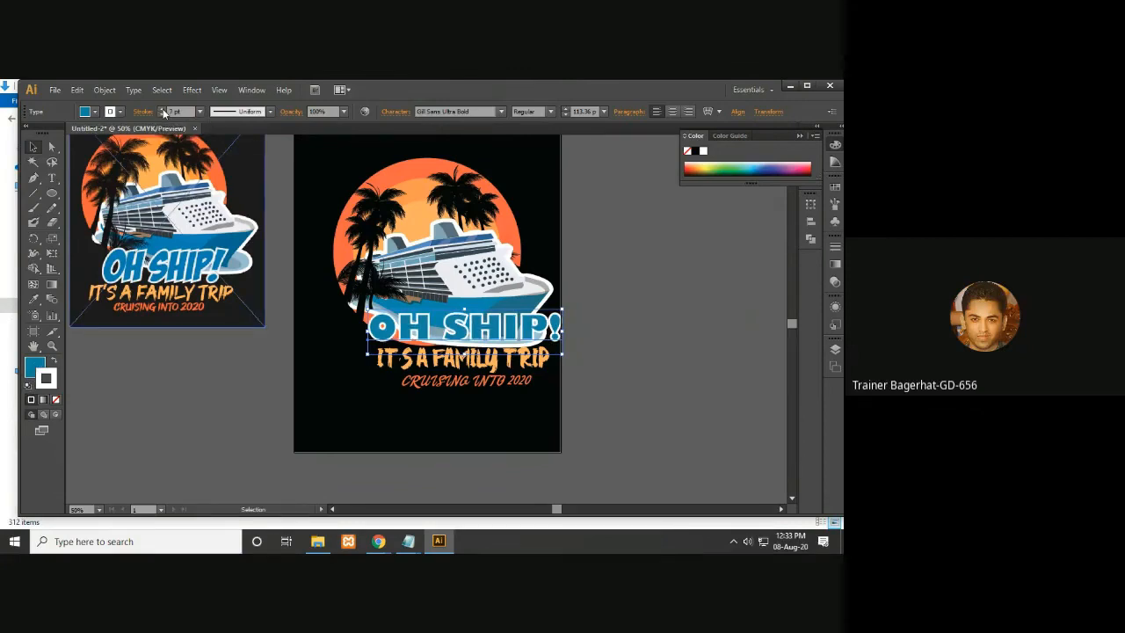
- Select all three text lines together and nudge them to the left as a group
drag(634, 314, 595, 302)
drag(599, 356, 714, 374)
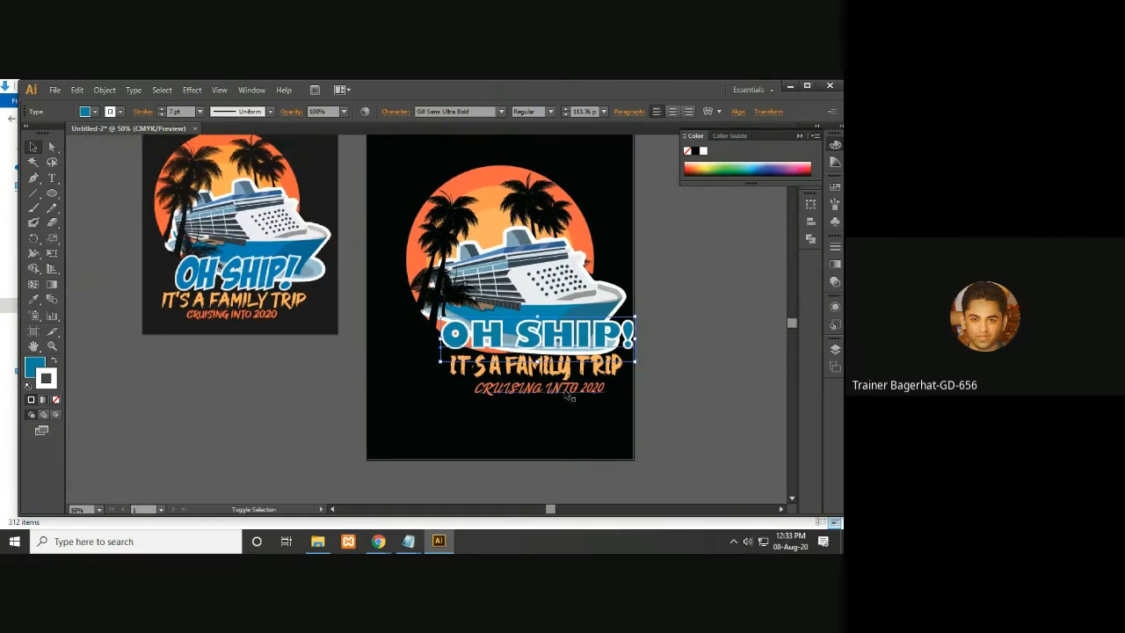
shift+click(566, 391)
key(Left)
key(Left)
key(Left)
key(Left)
key(Left)
key(Left)
key(Left)
key(Left)
key(Left)
key(Left)
key(Left)
key(Left)
key(Left)
key(Left)
key(Left)
key(Left)
key(Left)
key(Left)
key(Left)
key(Left)
key(Left)
key(Left)
key(Left)
key(Left)
key(Left)
key(Left)
key(Left)
key(Left)
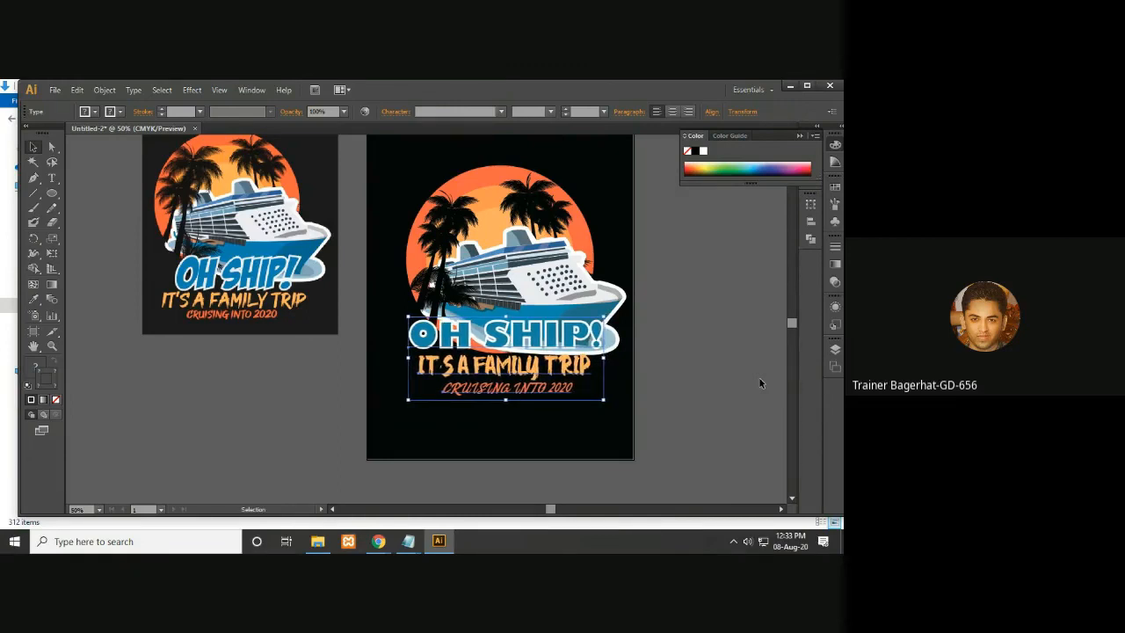
key(Left)
key(Left)
key(Left)
key(Left)
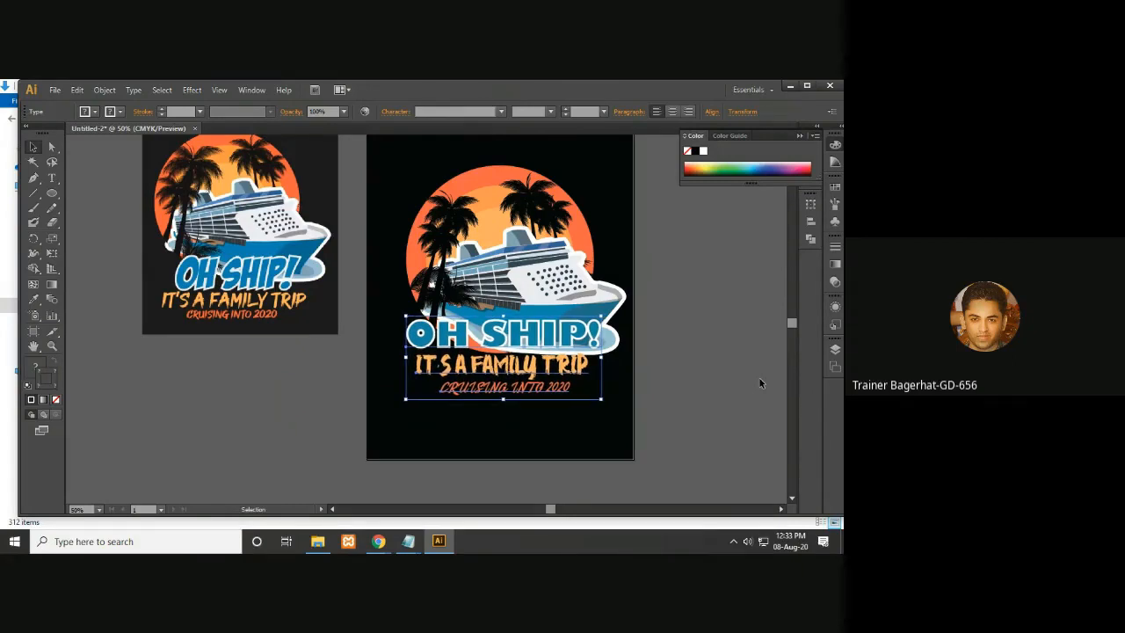
click(737, 368)
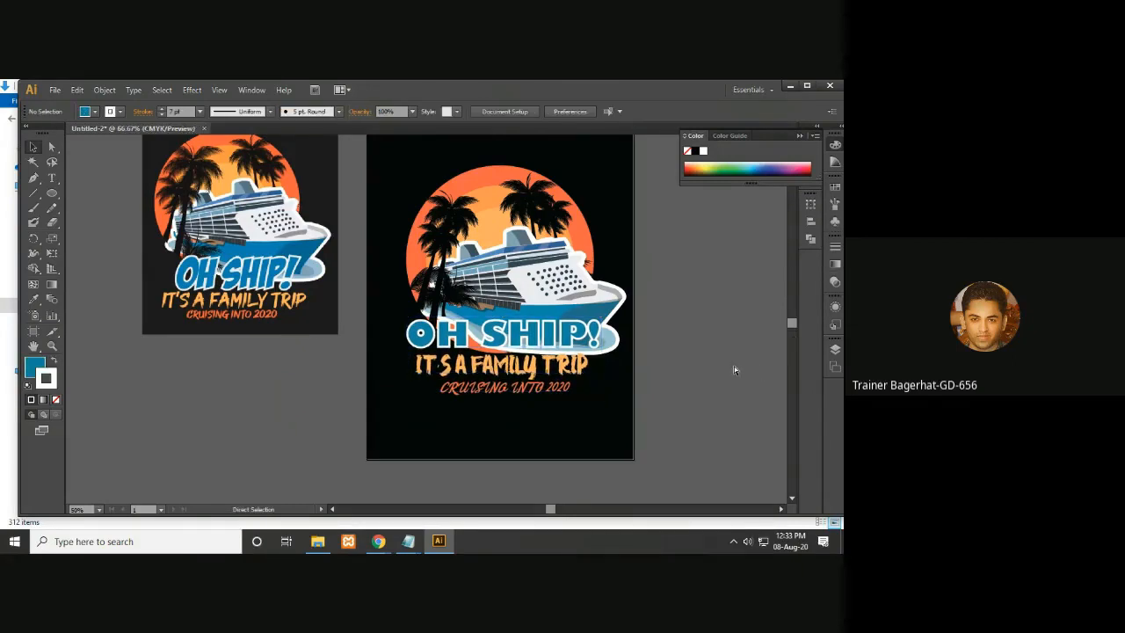
- Nudge the IT'S A FAMILY TRIP line up closer to the OH SHIP! headline
key(ctrl+plus)
drag(539, 286, 564, 269)
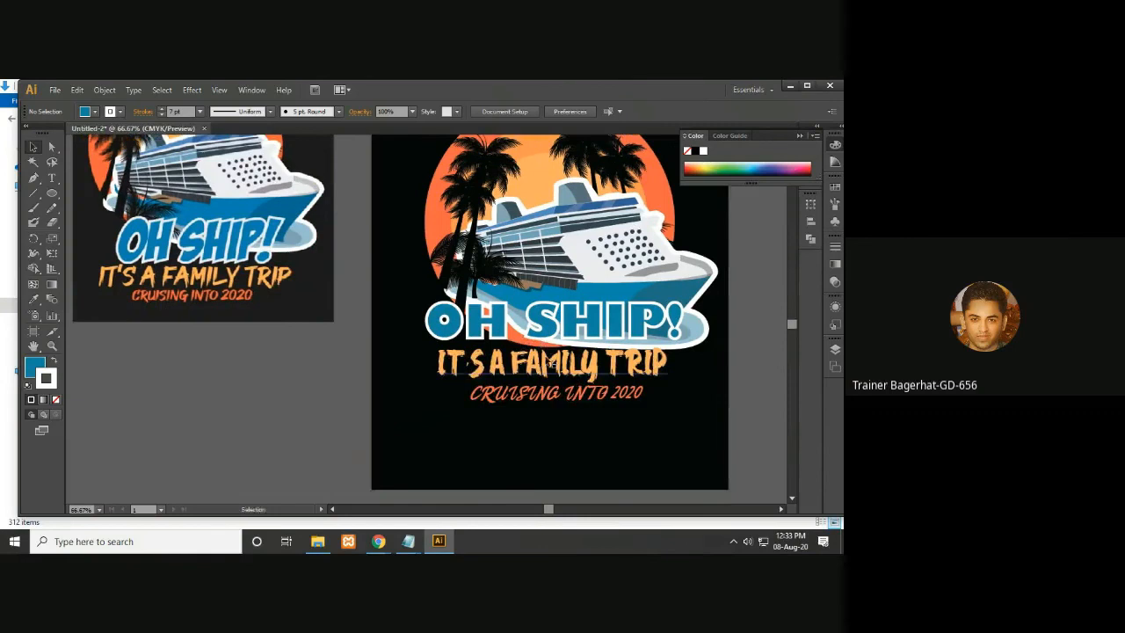
drag(552, 362, 547, 376)
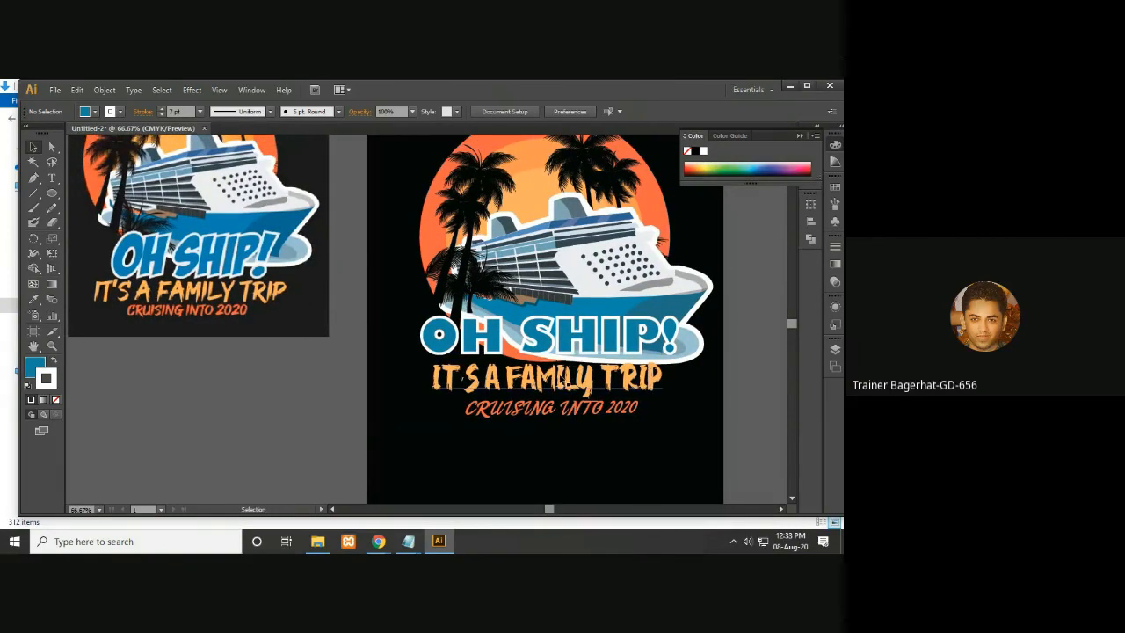
click(583, 378)
key(Up)
key(Up)
key(Up)
key(Up)
key(Up)
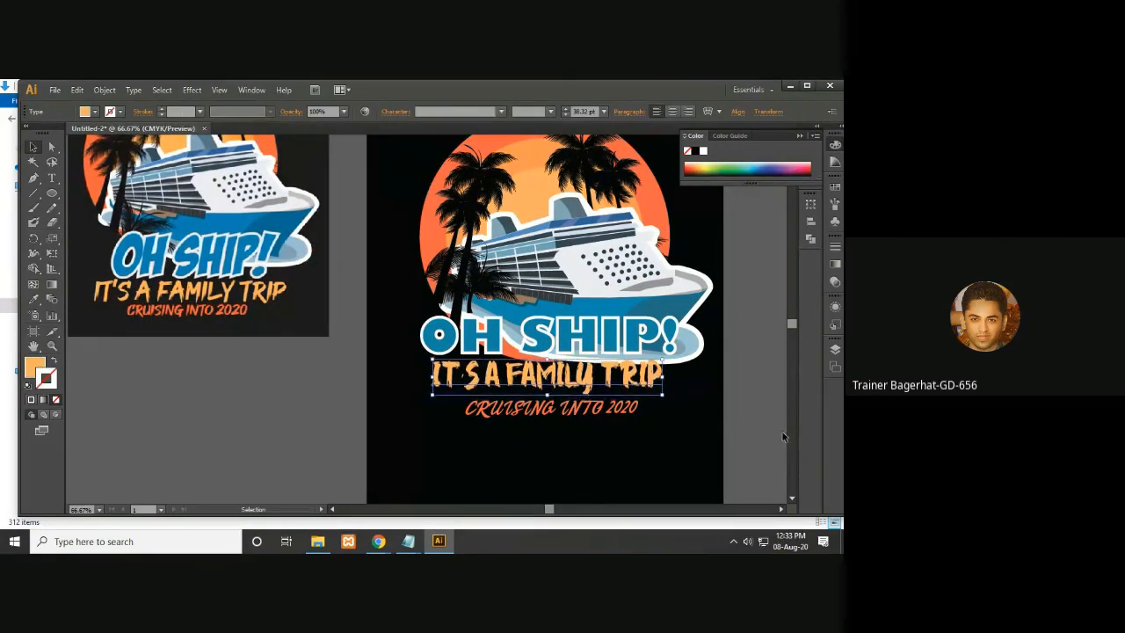
key(Up)
key(Up)
key(Up)
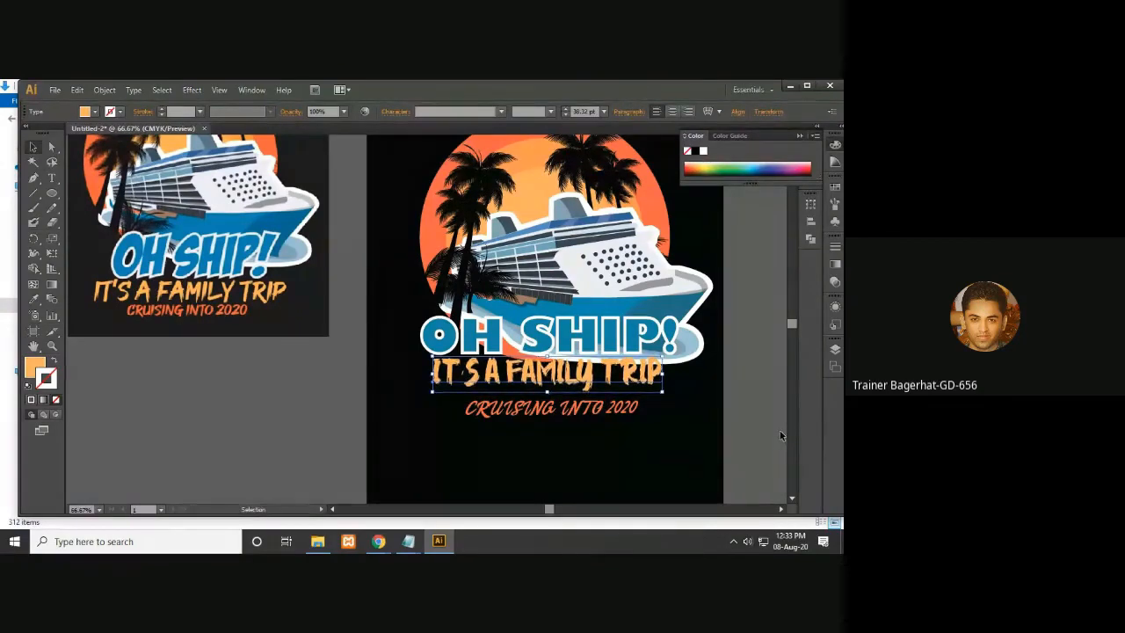
- Nudge the CRUISING INTO 2020 subtitle up beneath IT'S A FAMILY TRIP
click(613, 414)
key(Up)
key(Up)
key(Up)
key(Up)
key(Up)
key(Up)
key(Up)
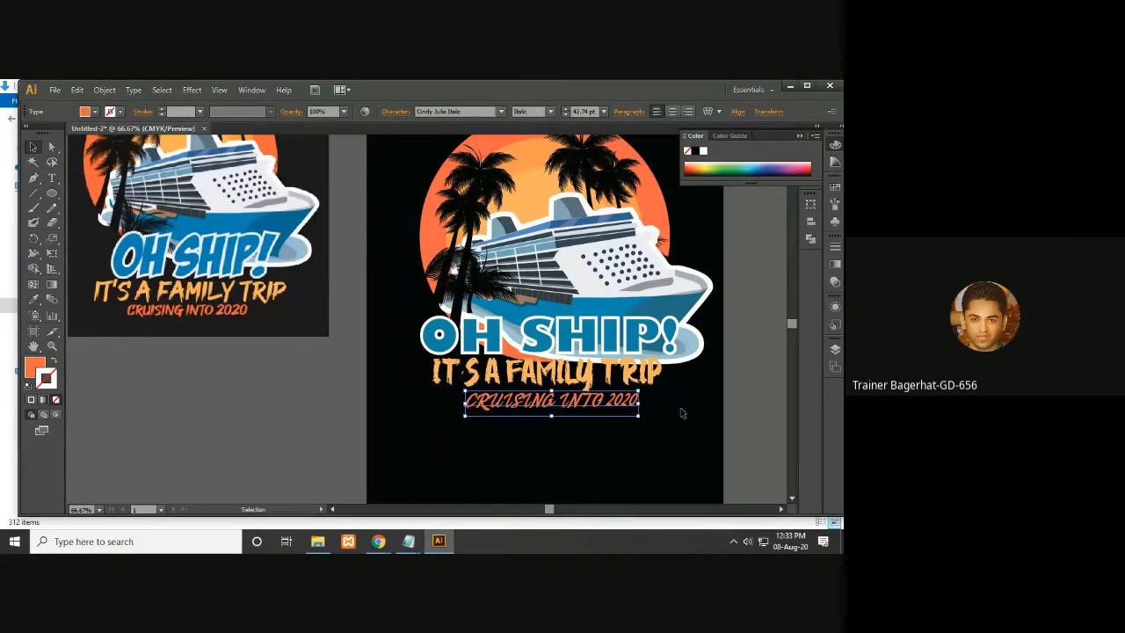
click(721, 405)
- Scale up the IT'S A FAMILY TRIP line to span nearly the headline's width
click(596, 376)
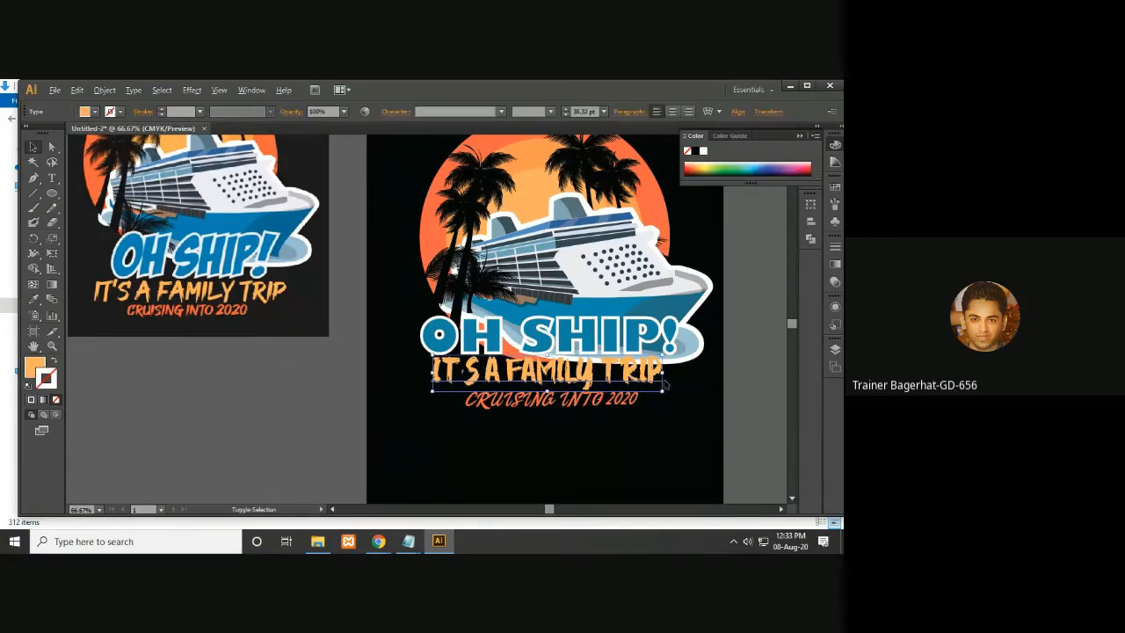
drag(665, 394, 714, 418)
click(732, 392)
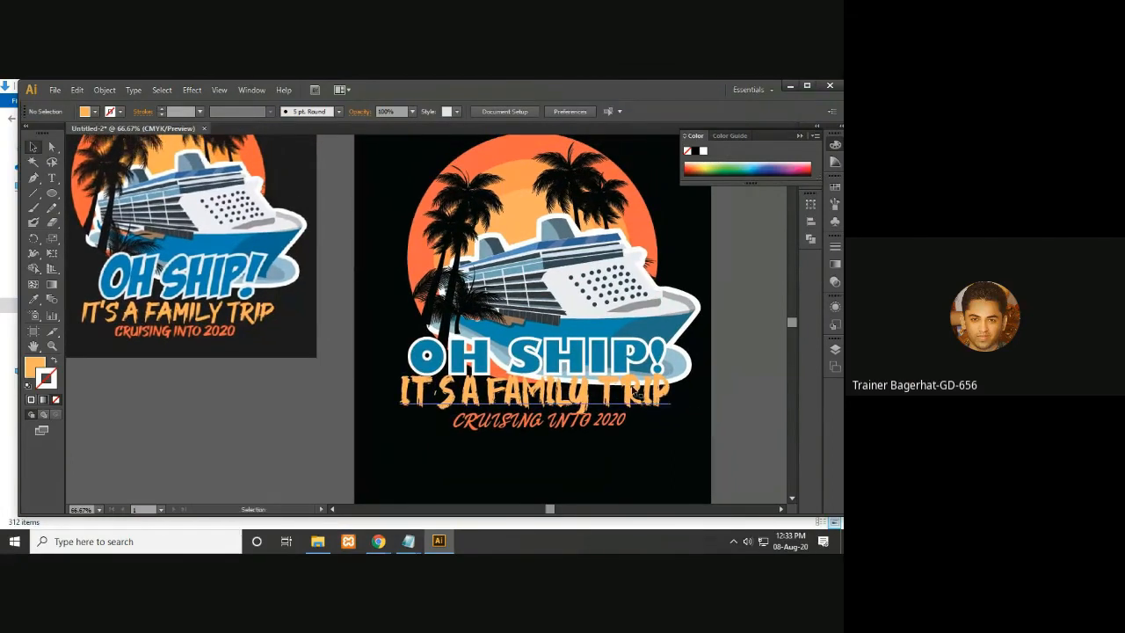
- Reposition the CRUISING INTO 2020 subtitle beneath the enlarged family-trip line
click(537, 427)
drag(569, 429, 602, 417)
click(600, 409)
- Stretch the OH SHIP! headline slightly taller from its top edge
click(564, 362)
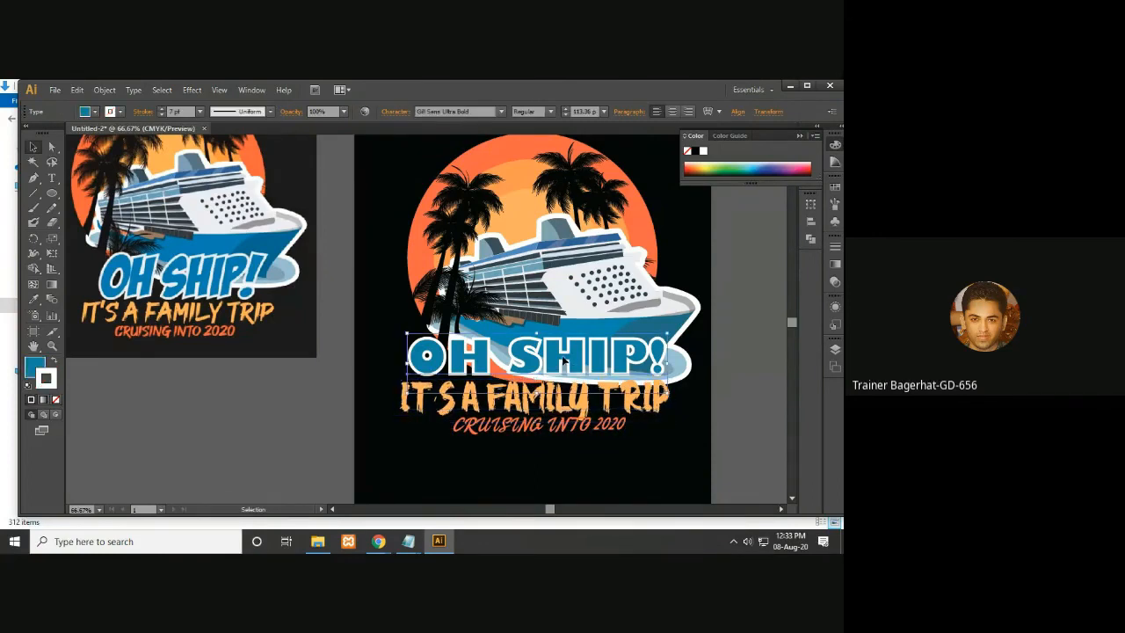
drag(537, 333, 538, 327)
click(725, 393)
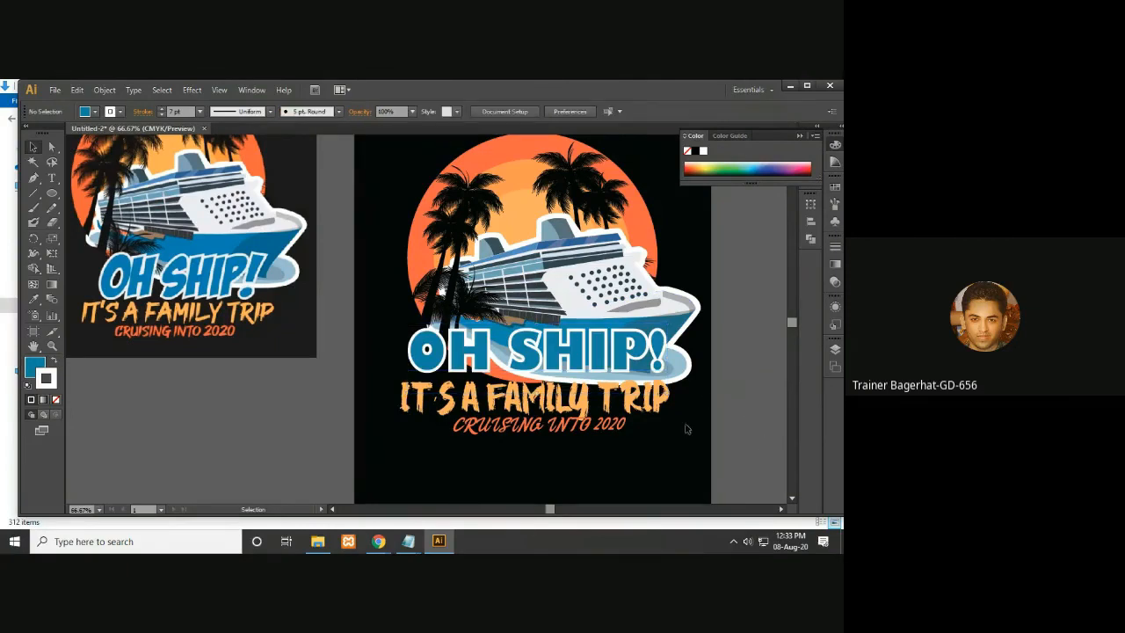
- Nudge the CRUISING INTO 2020 subtitle down slightly
drag(606, 416, 594, 448)
key(space)
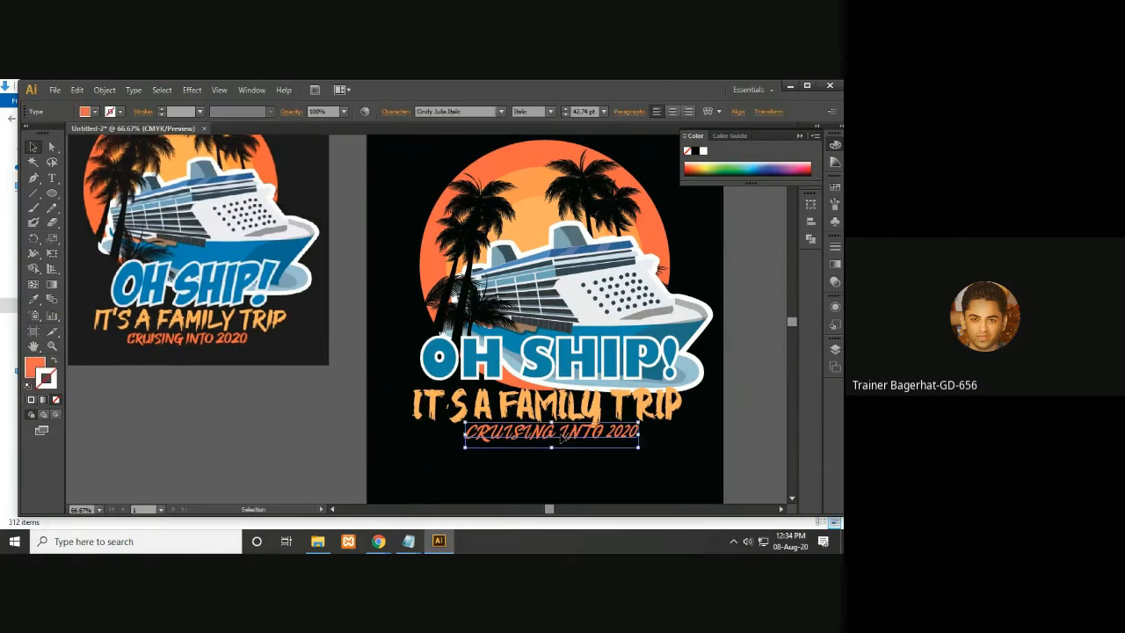
click(576, 415)
drag(580, 419, 581, 422)
- Select the OH SHIP! headline and preview different fonts on it one after another
click(626, 375)
drag(626, 376, 654, 392)
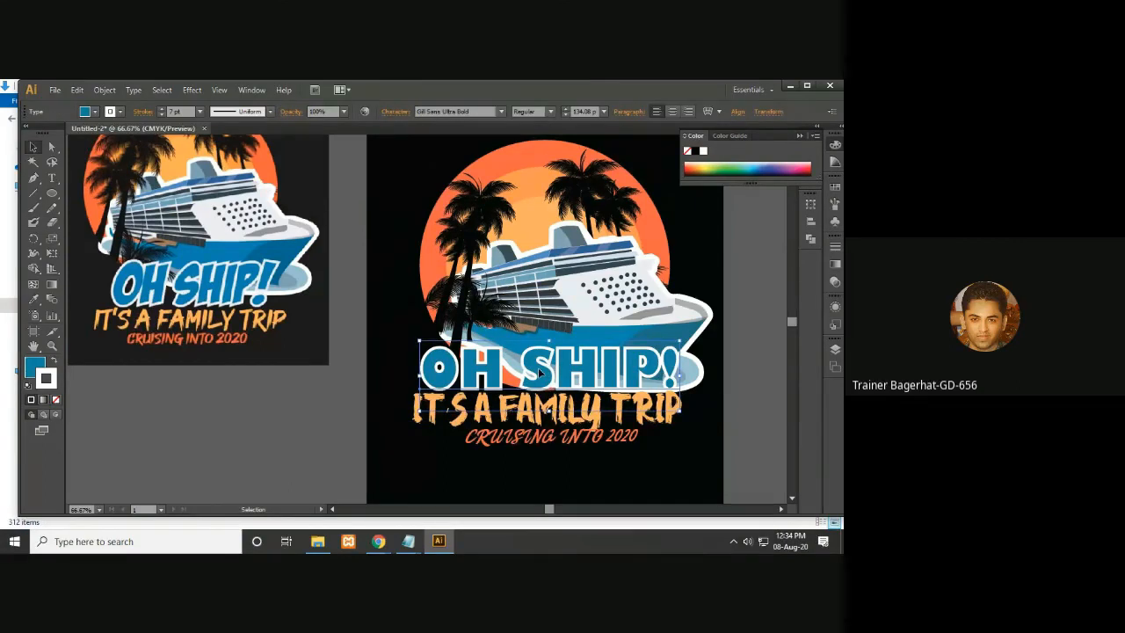
click(796, 132)
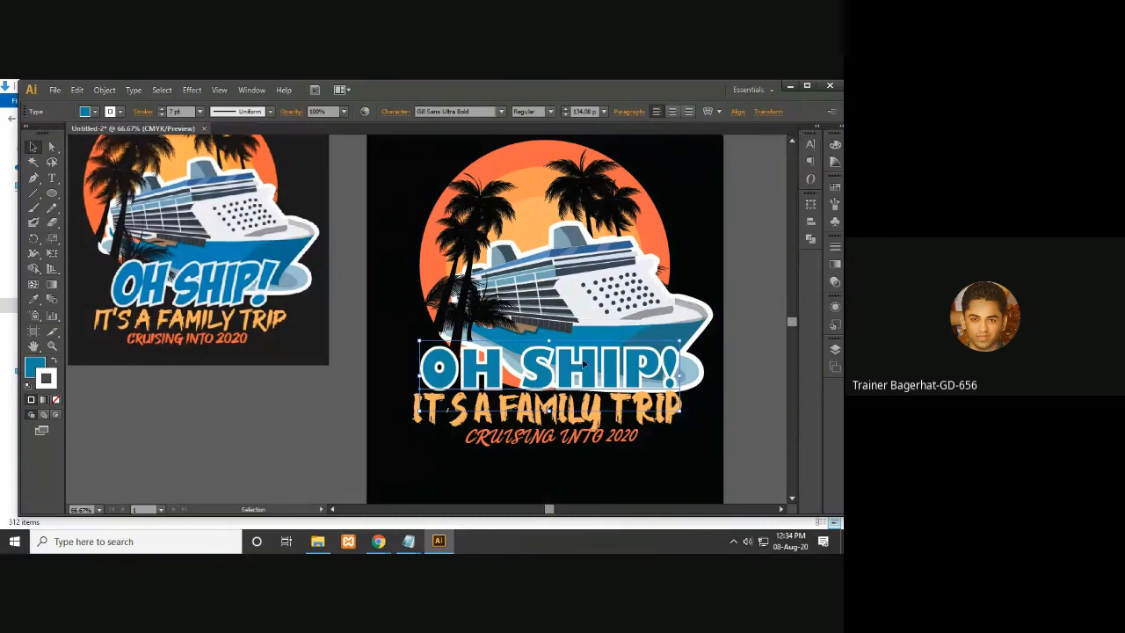
click(470, 112)
key(Down)
key(Down)
key(Down)
key(Down)
key(Down)
key(Down)
key(Down)
key(Down)
key(Down)
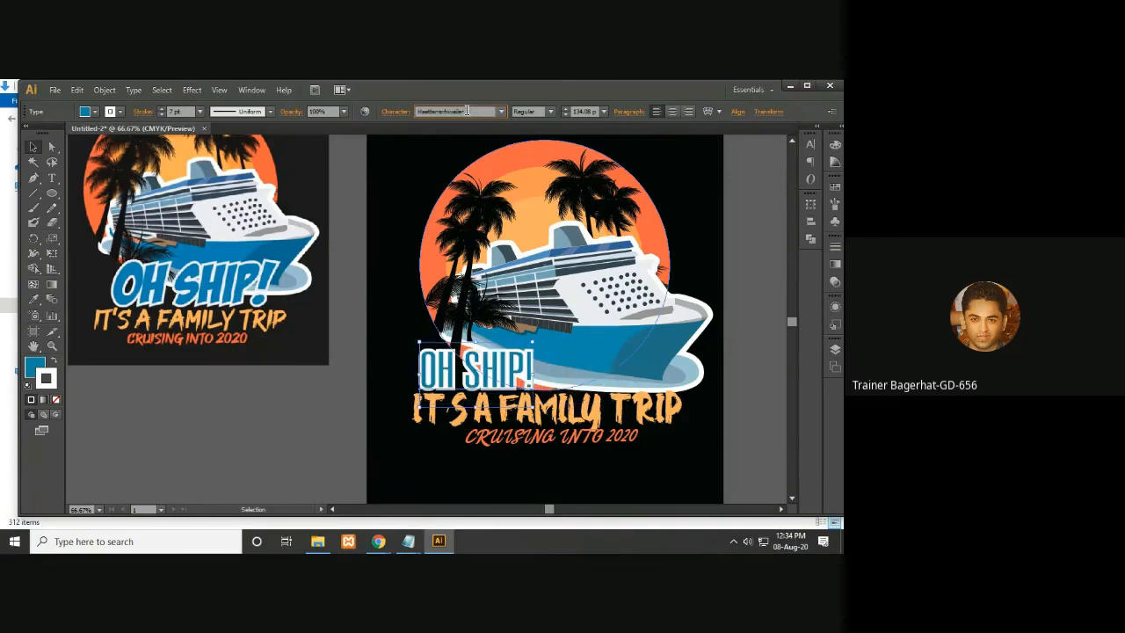
key(Down)
key(Down)
key(Down)
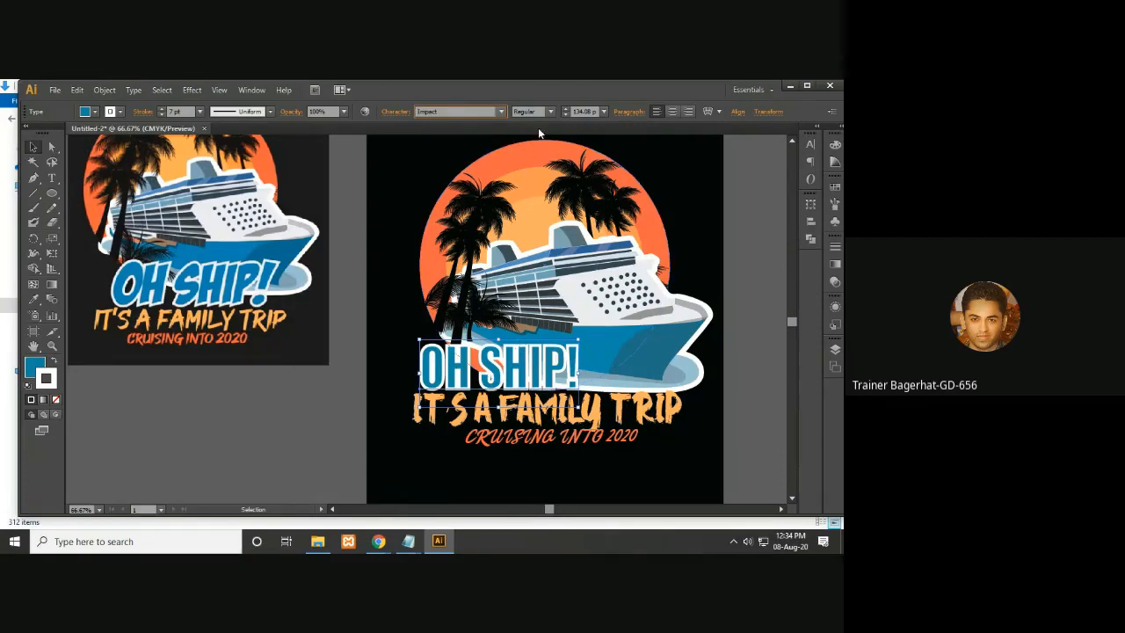
key(Down)
key(Down)
key(Down)
key(Down)
key(Down)
key(Down)
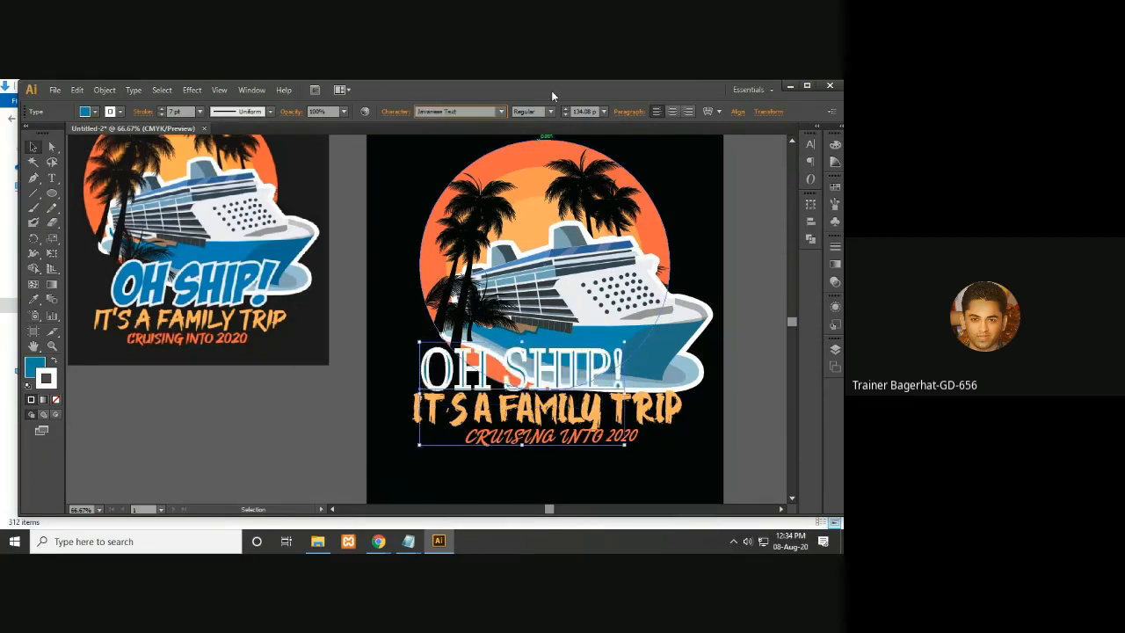
key(Down)
key(Down)
key(Down)
key(Down)
key(Down)
key(Down)
key(Down)
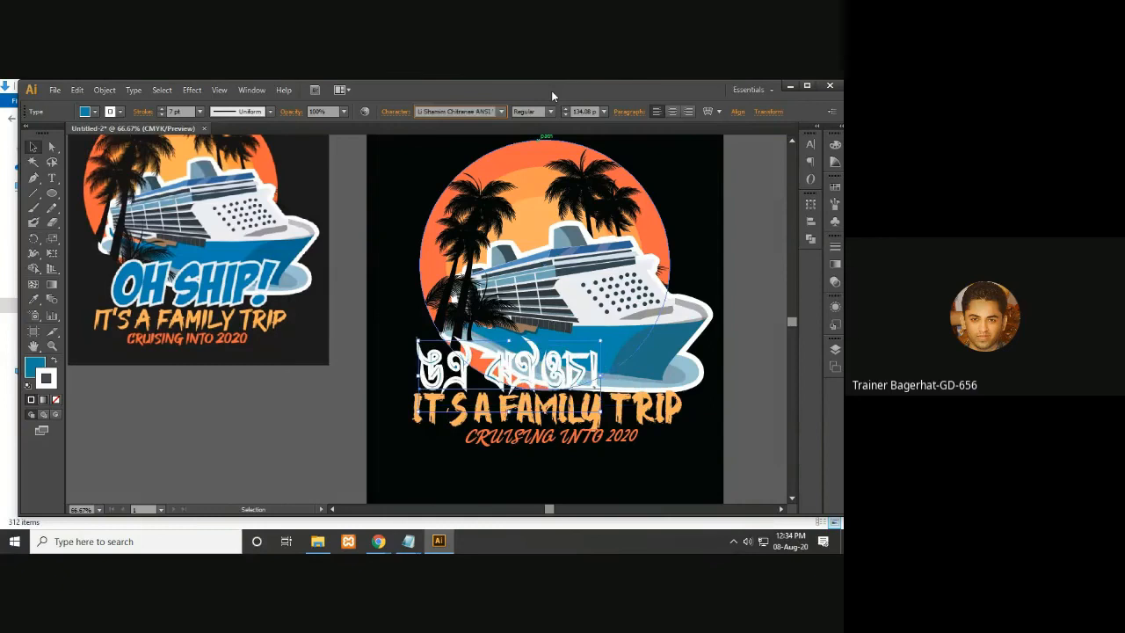
key(Down)
key(Down)
key(Down)
key(Down)
key(Down)
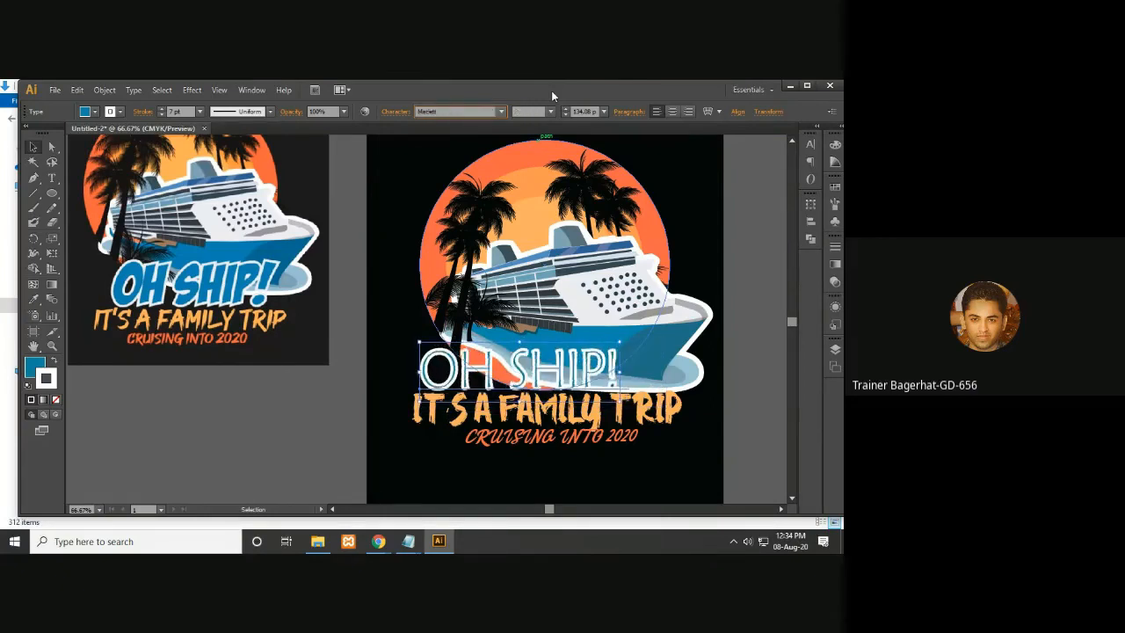
key(Down)
key(Down)
key(Down)
key(Down)
key(Down)
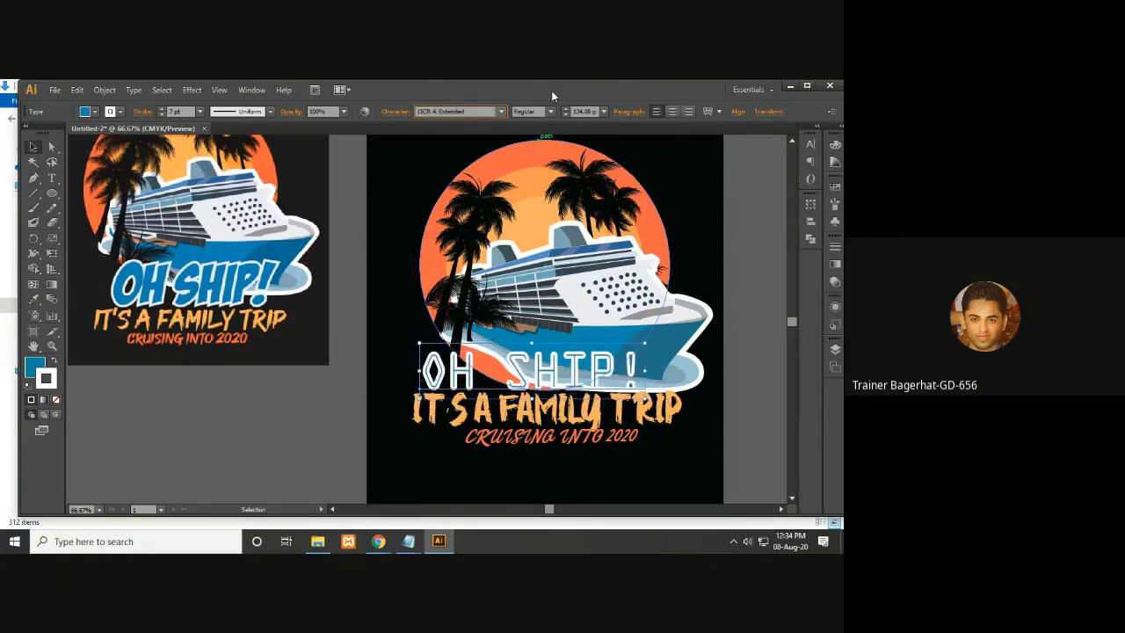
key(Down)
key(Down)
key(Down)
key(Down)
key(Down)
key(Down)
key(Down)
key(Down)
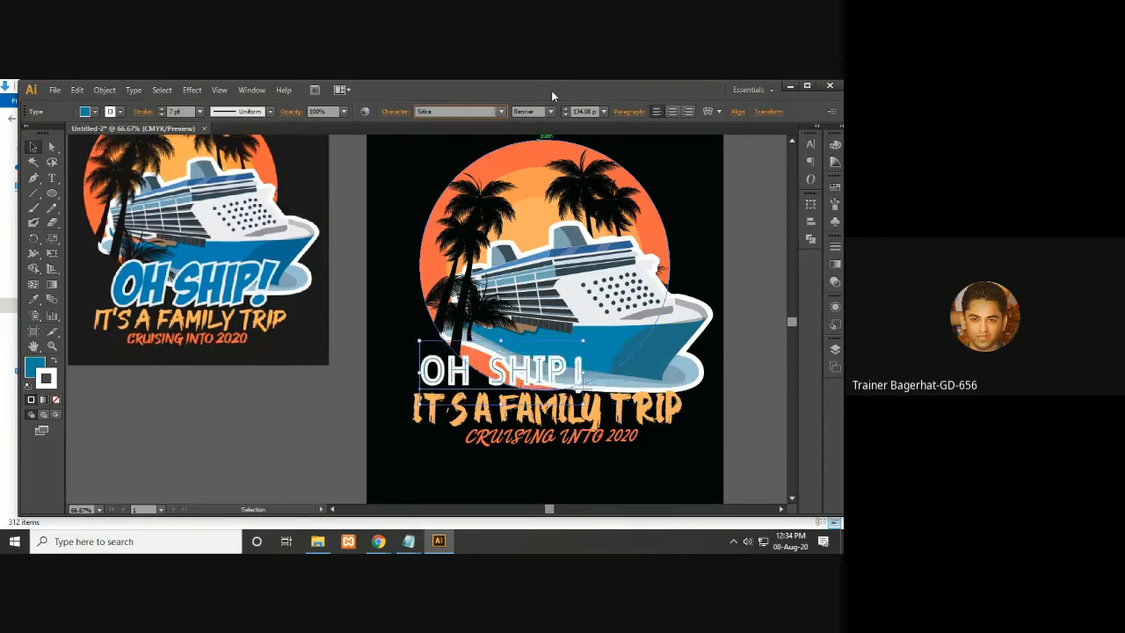
key(Down)
key(Down)
key(Down)
key(Down)
key(Down)
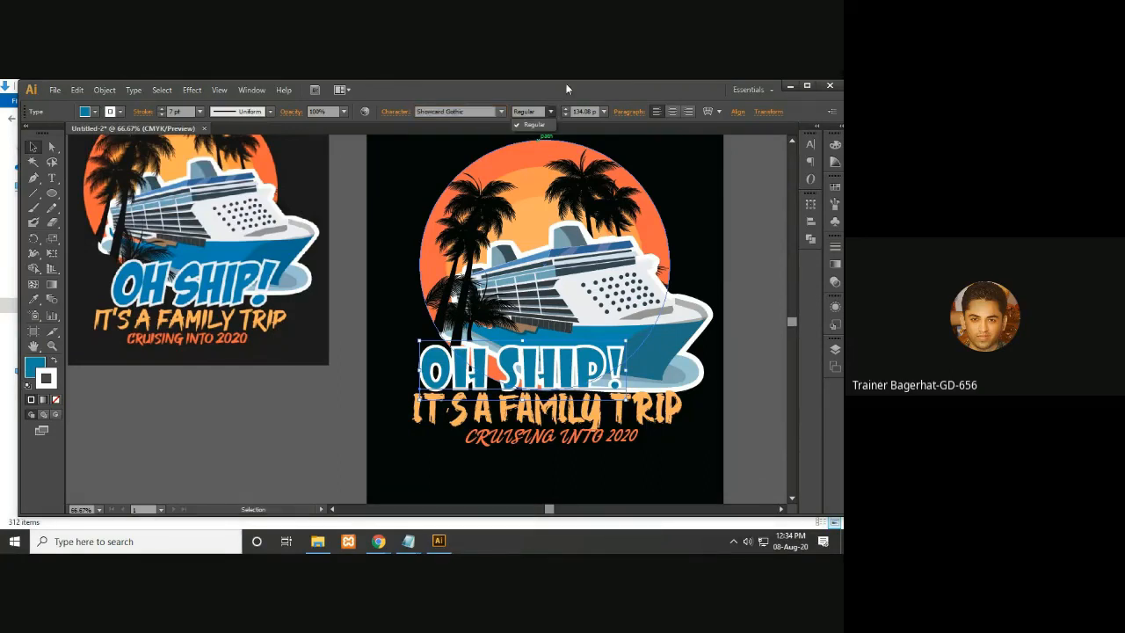
- Set the OH SHIP! headline's font to Impact
click(456, 113)
key(Down)
key(Down)
key(Down)
key(Down)
key(Down)
key(Down)
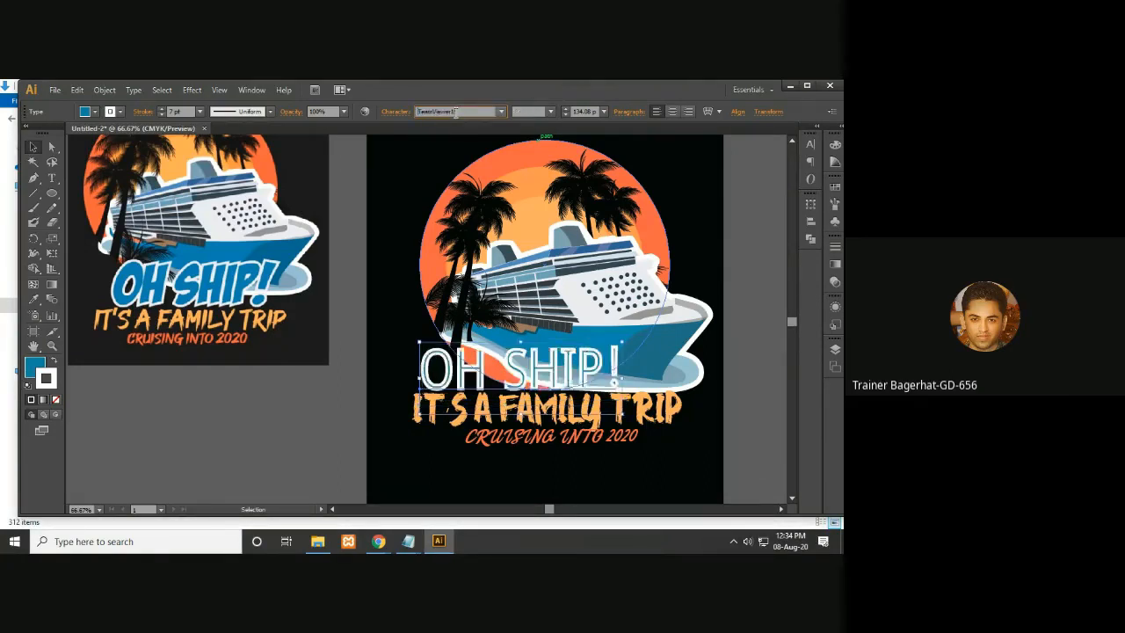
key(Down)
key(Down)
key(Down)
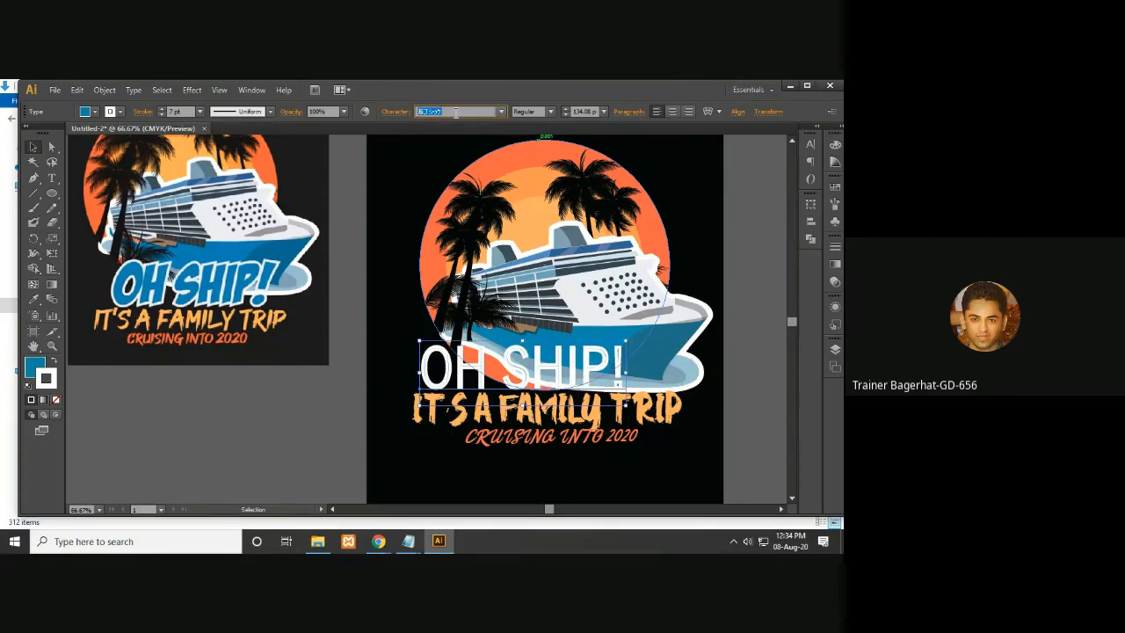
text(Impact)
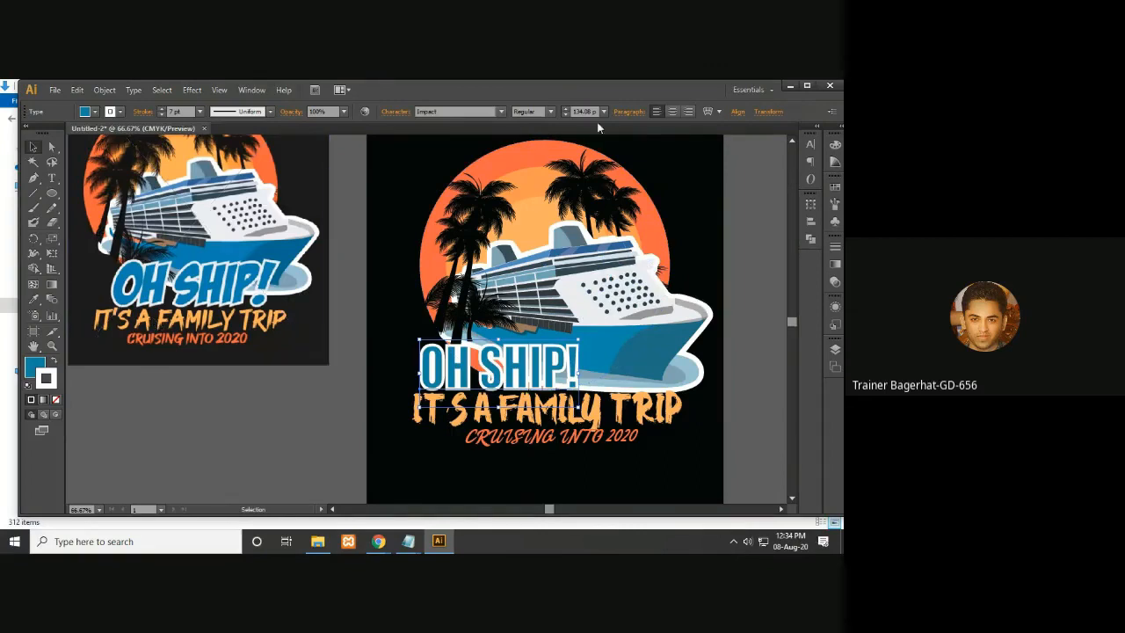
click(745, 189)
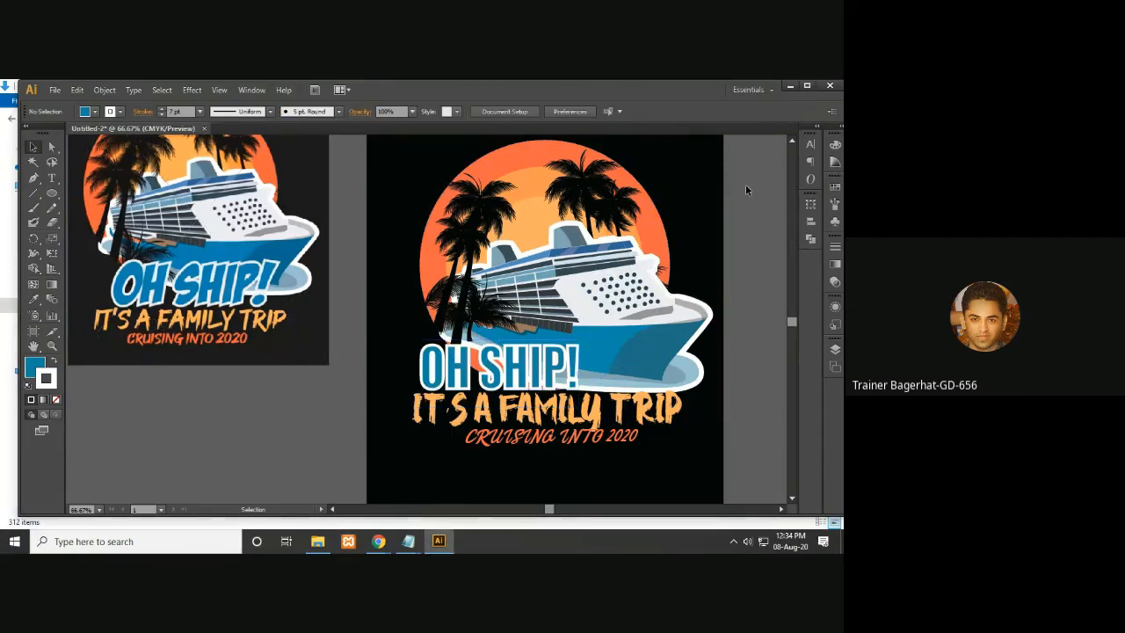
- Reduce the OH SHIP! headline's stroke weight to 5 pt
key(a)
key(v)
click(516, 374)
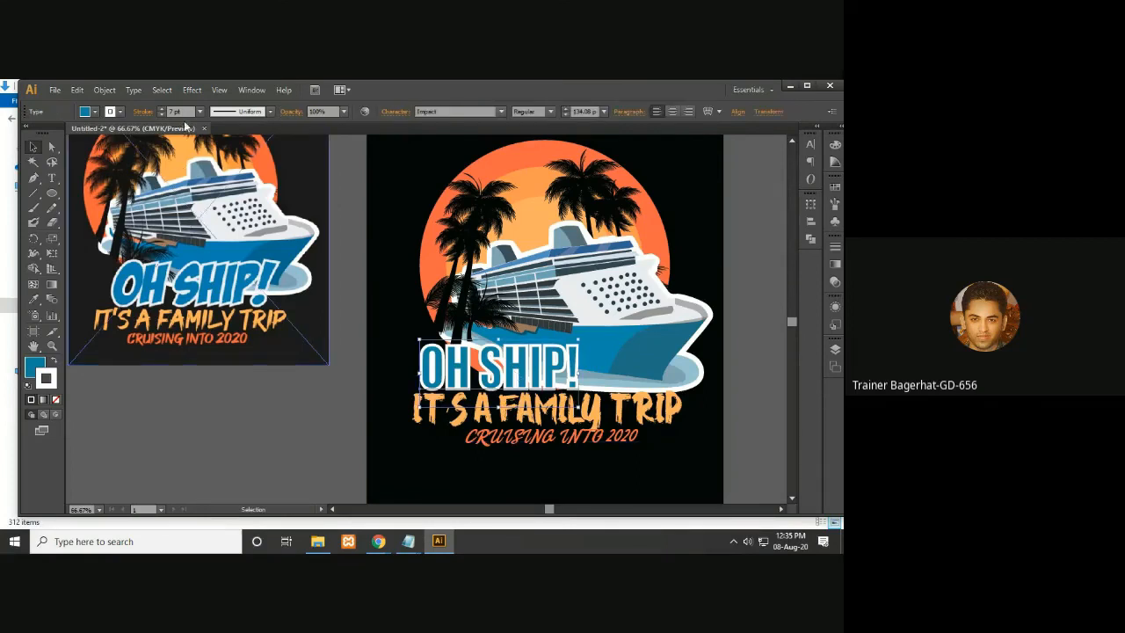
click(162, 115)
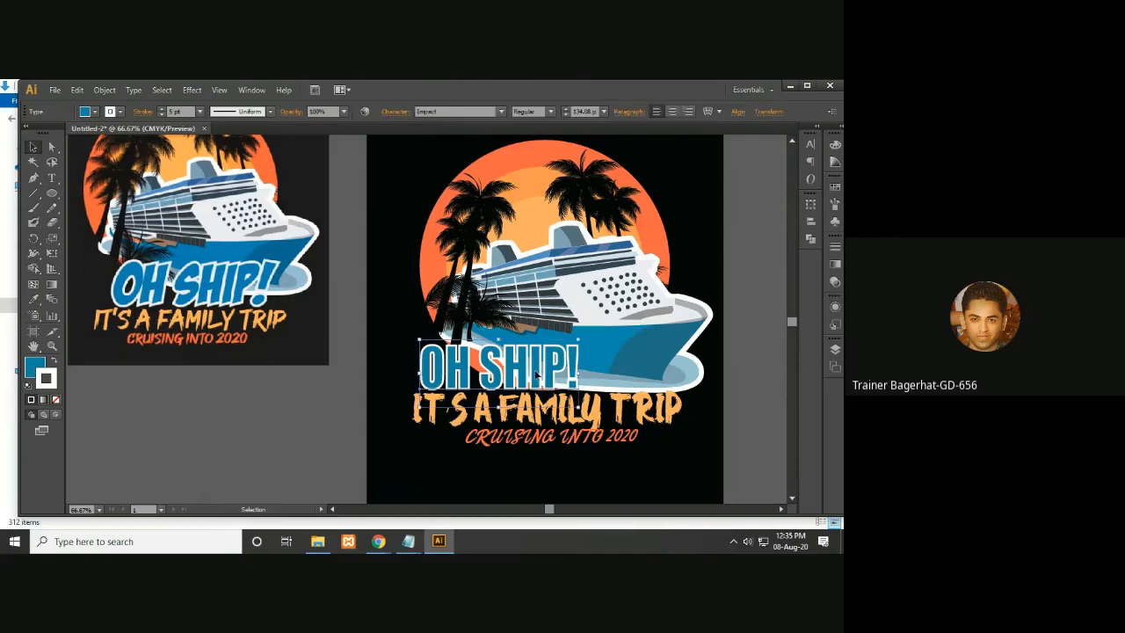
- Nudge the OH SHIP! headline right to center it over the family-trip line
key(Right)
key(Right)
key(Right)
key(Right)
key(Right)
key(Right)
key(Right)
key(Right)
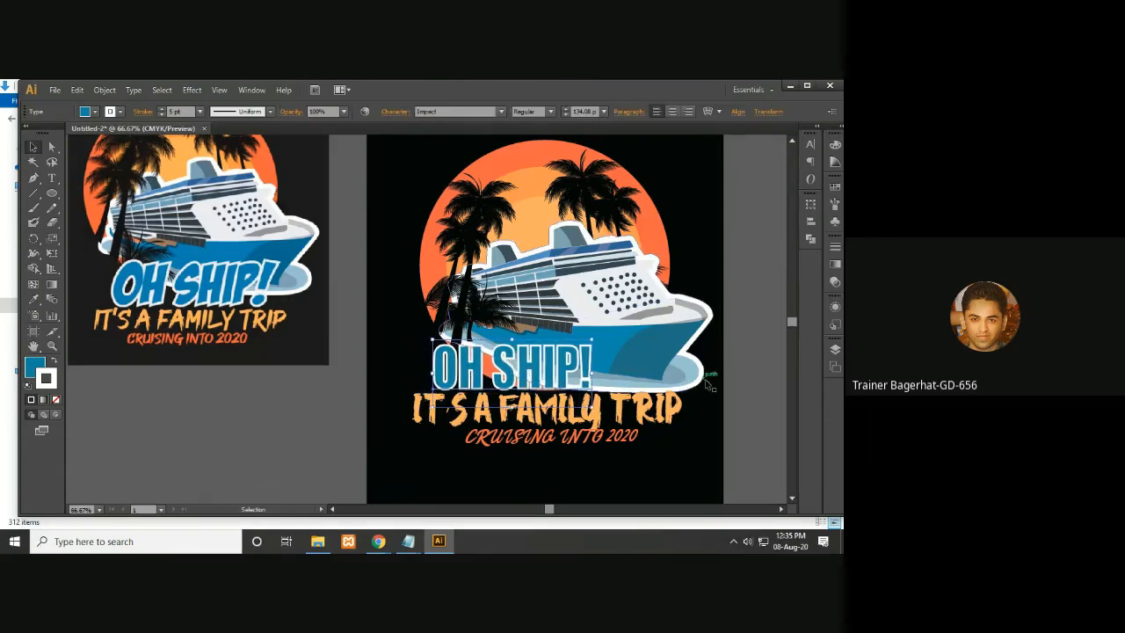
key(Right)
key(Right)
key(Right)
key(Right)
key(Right)
key(Right)
key(Right)
key(Right)
key(Right)
key(Right)
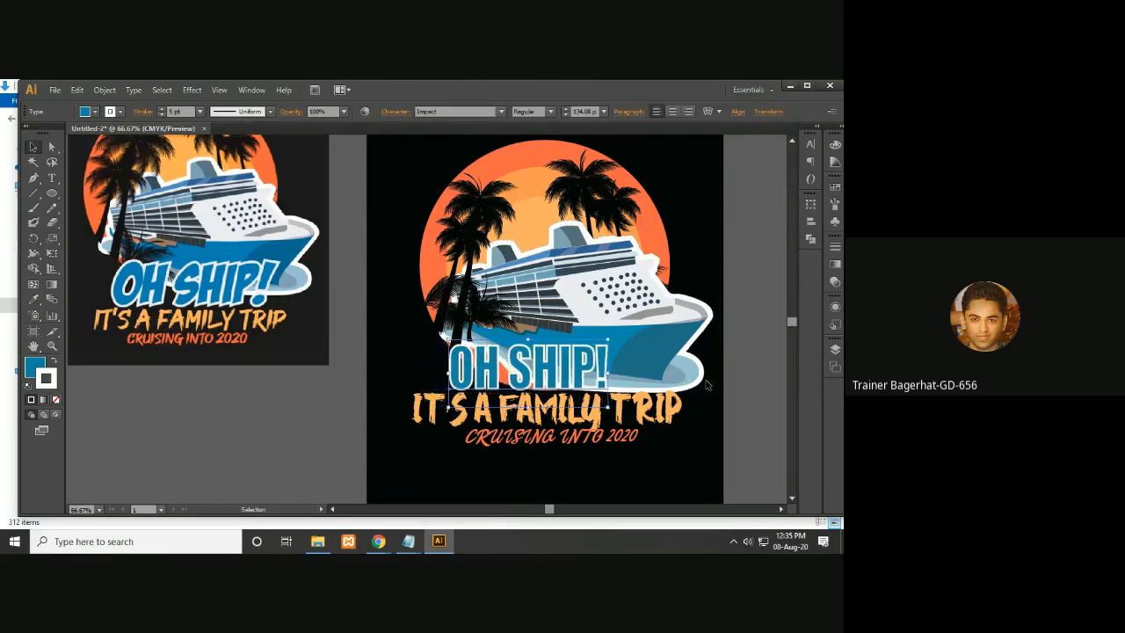
key(Right)
key(Right)
key(Right)
key(Right)
key(Right)
key(Right)
key(Right)
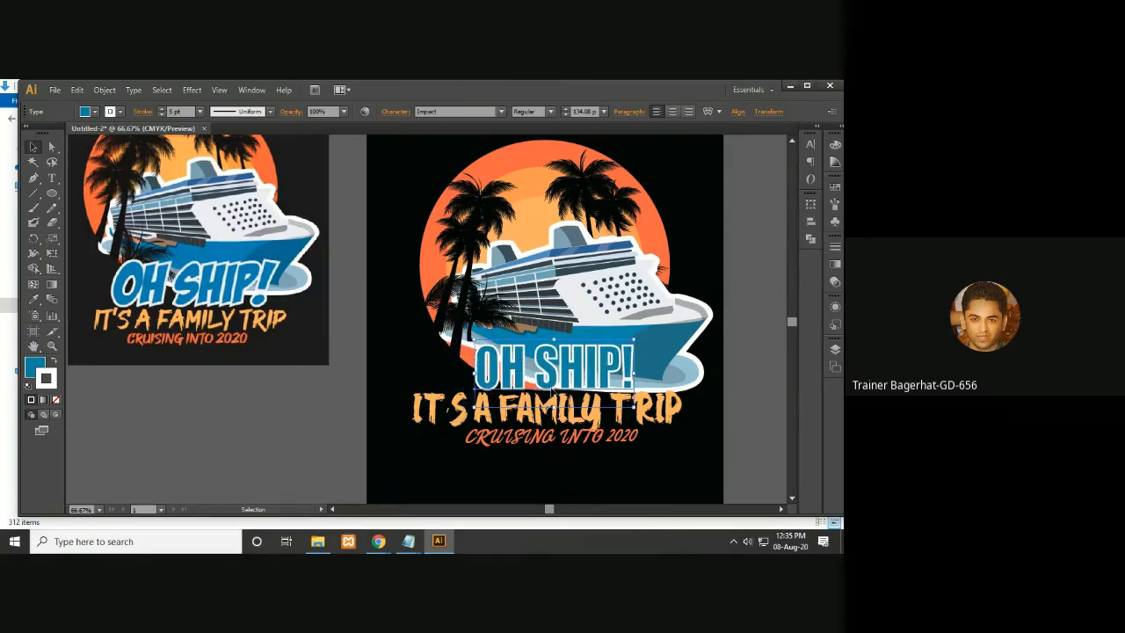
- Try changing the paragraph alignment of all three text lines together
shift+click(658, 418)
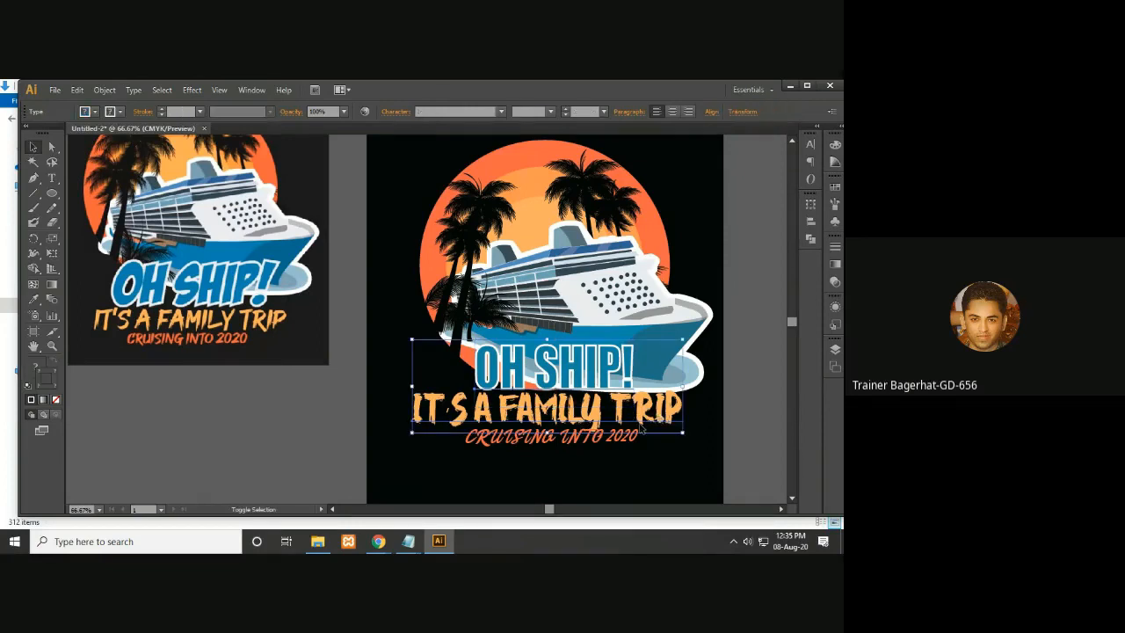
shift+click(608, 439)
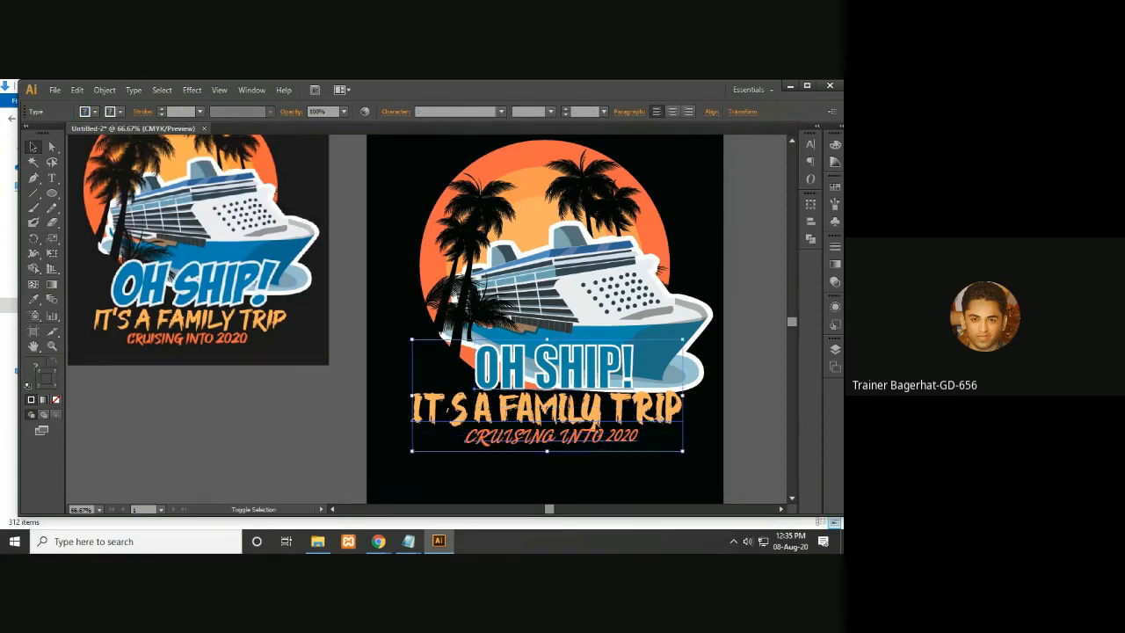
click(672, 112)
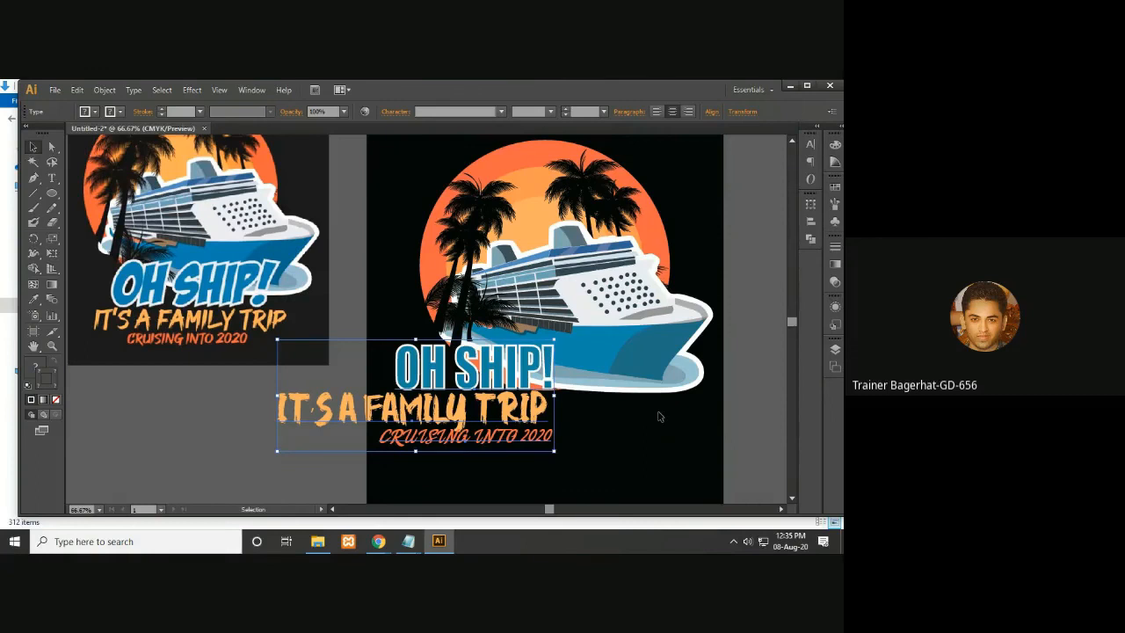
click(672, 112)
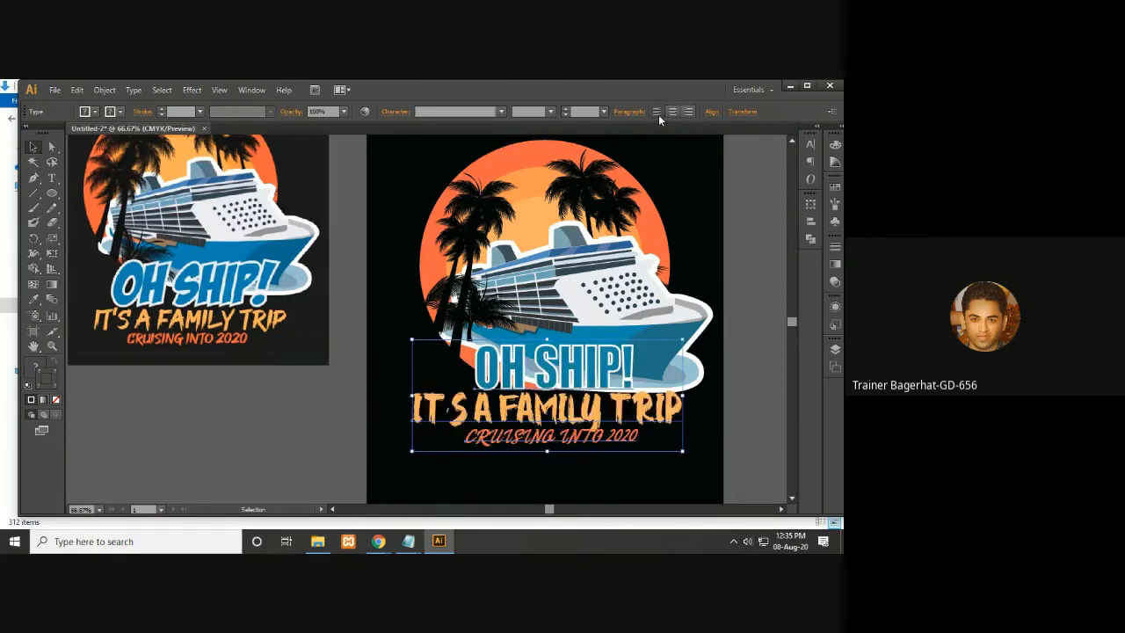
click(757, 319)
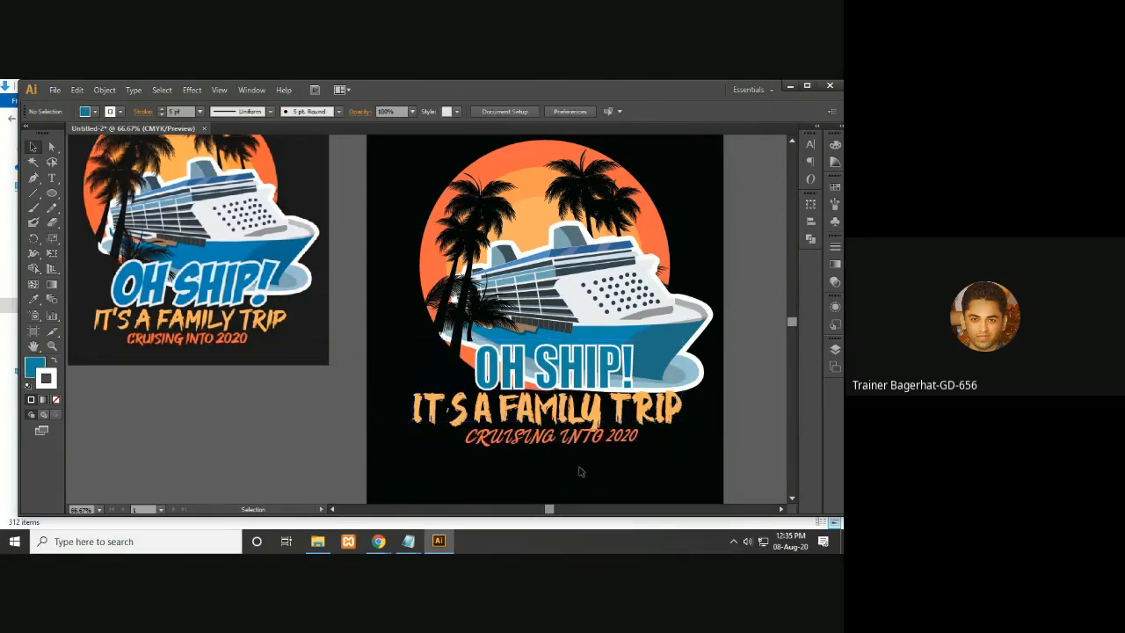
- Nudge the OH SHIP! headline slightly left
click(567, 374)
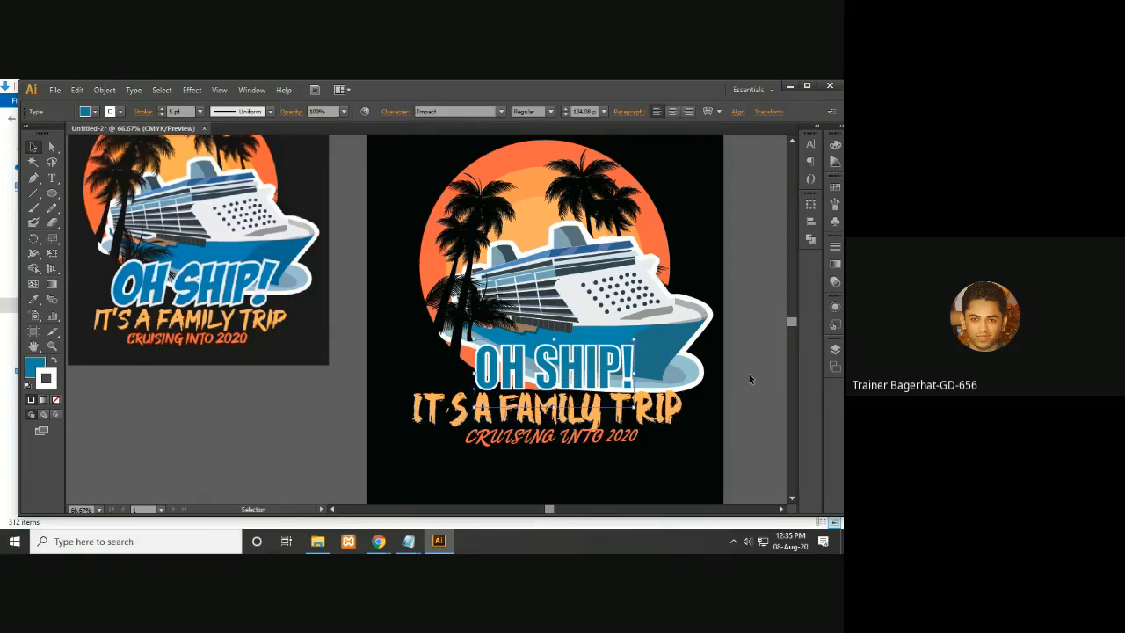
key(Left)
key(Left)
key(Left)
key(Left)
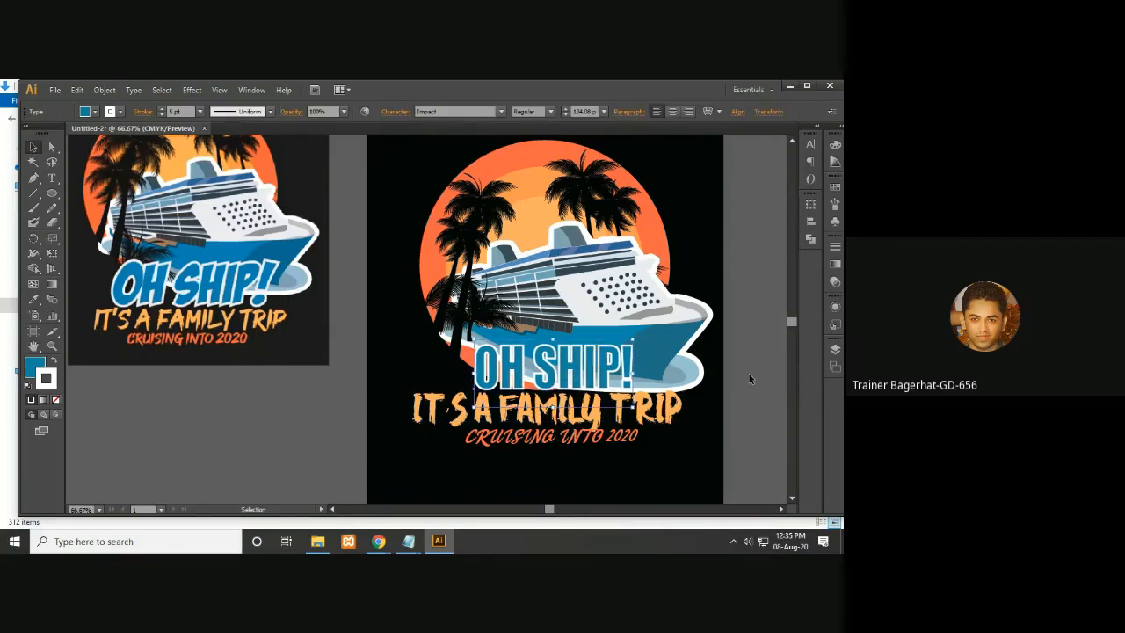
click(720, 436)
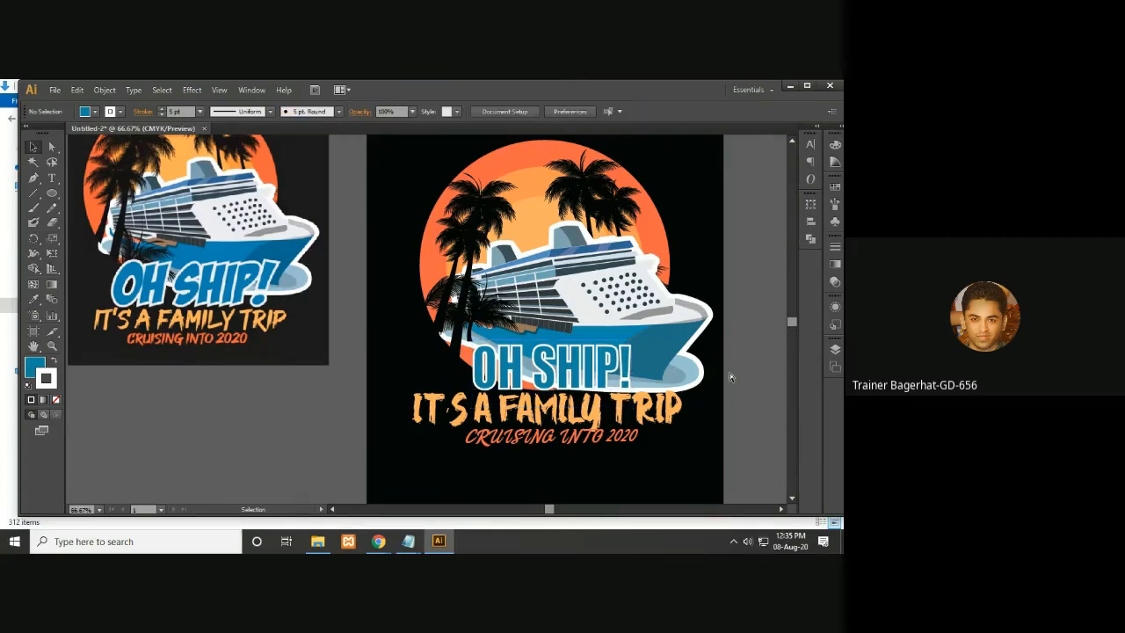
- Scale up the OH SHIP! headline slightly from its corner
key(ctrl+minus)
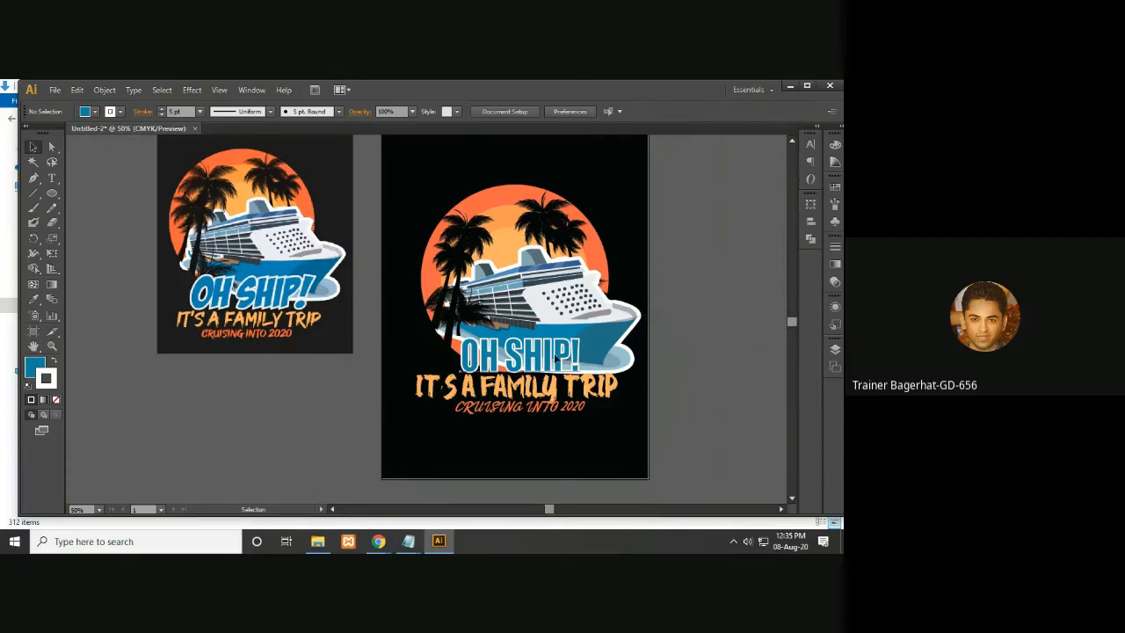
click(570, 355)
drag(580, 334, 590, 330)
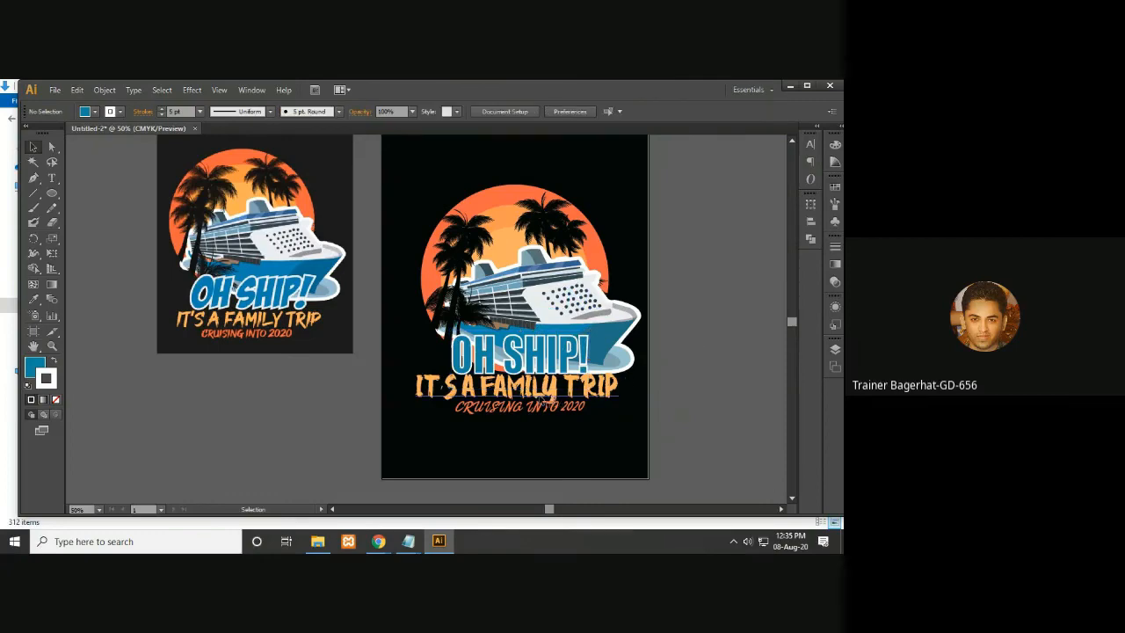